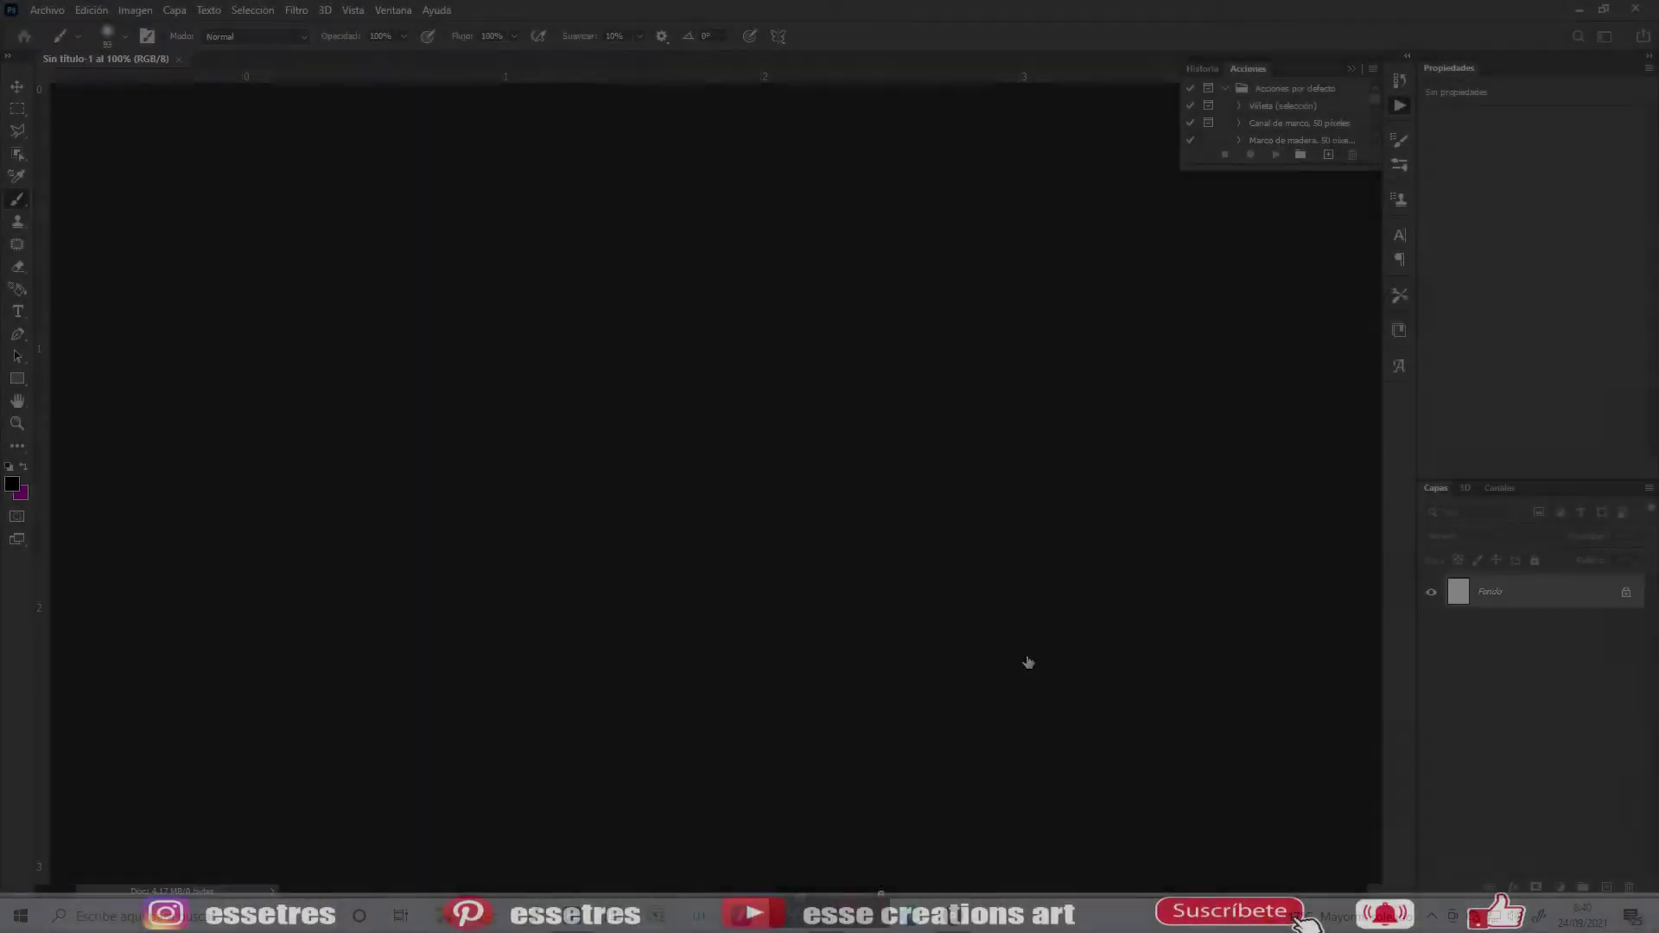
- Open the fantasy city artwork and paste it into Sin título-1 as Capa 1
key(ctrl+o)
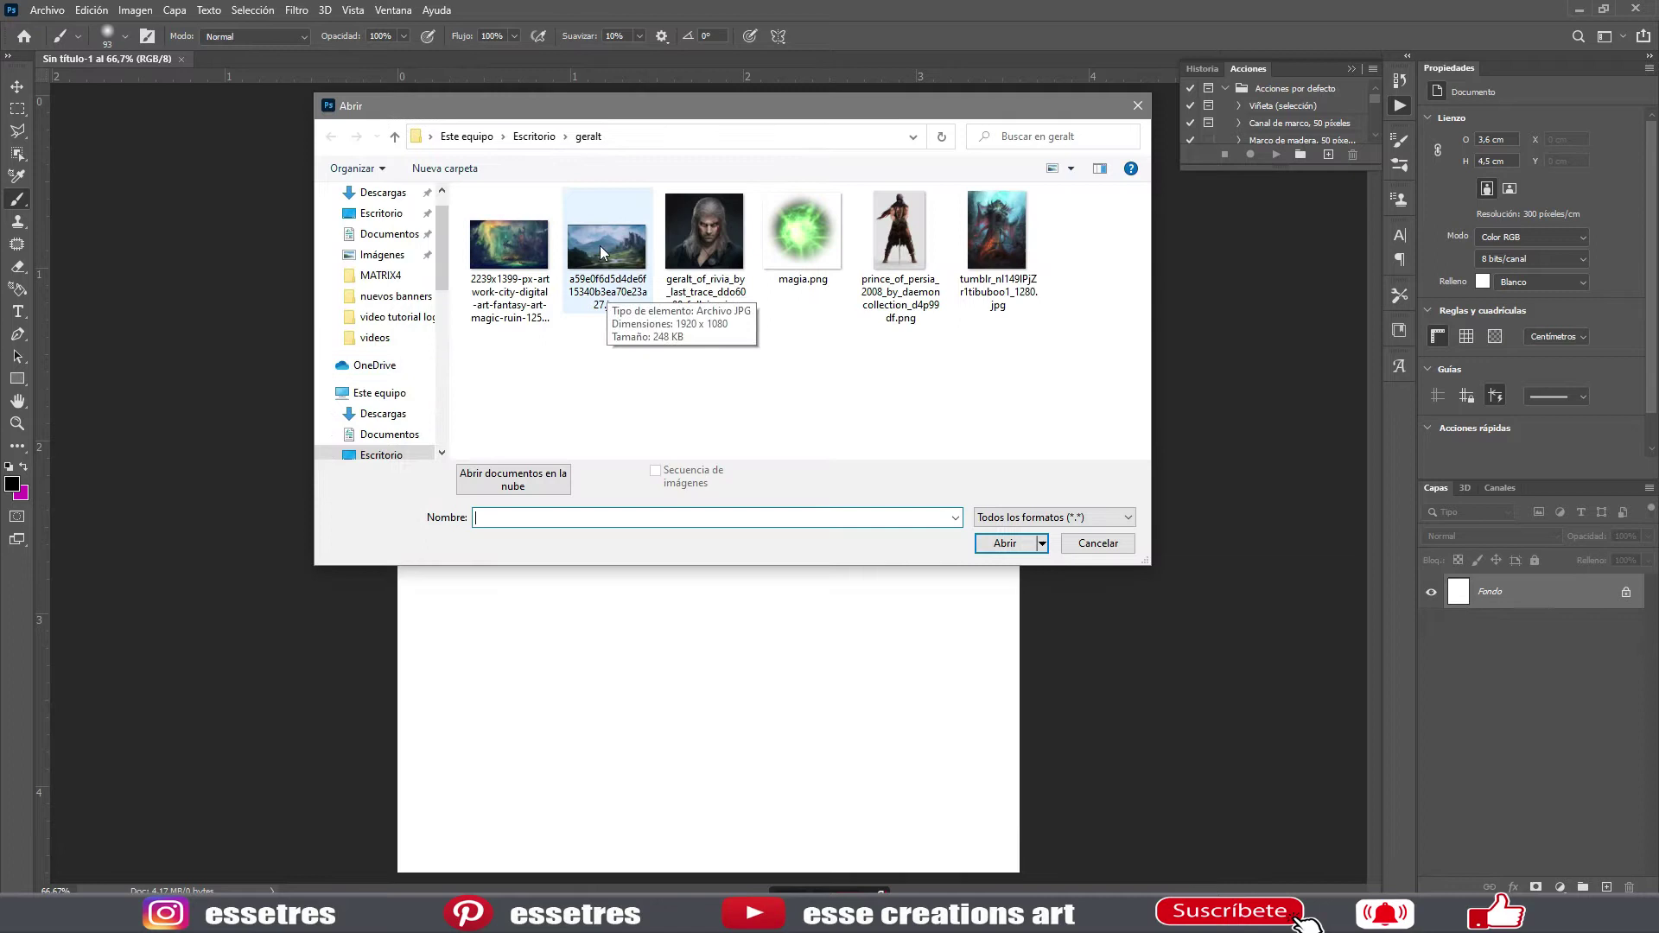
click(508, 244)
click(1005, 543)
key(Return)
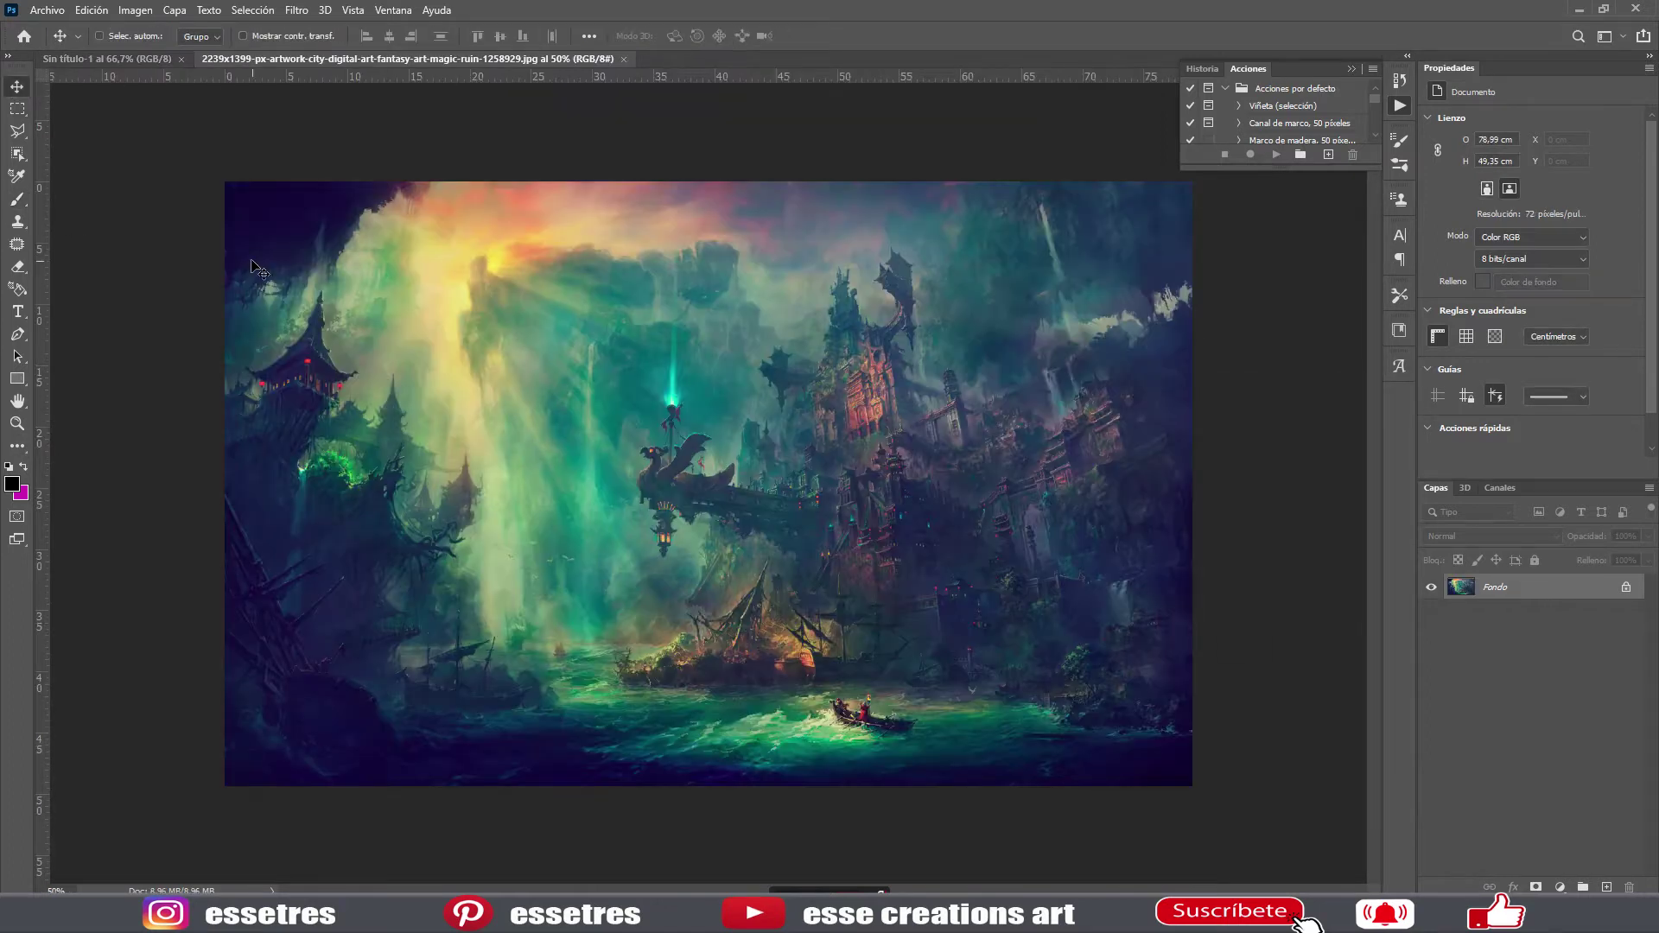
click(107, 59)
key(ctrl+v)
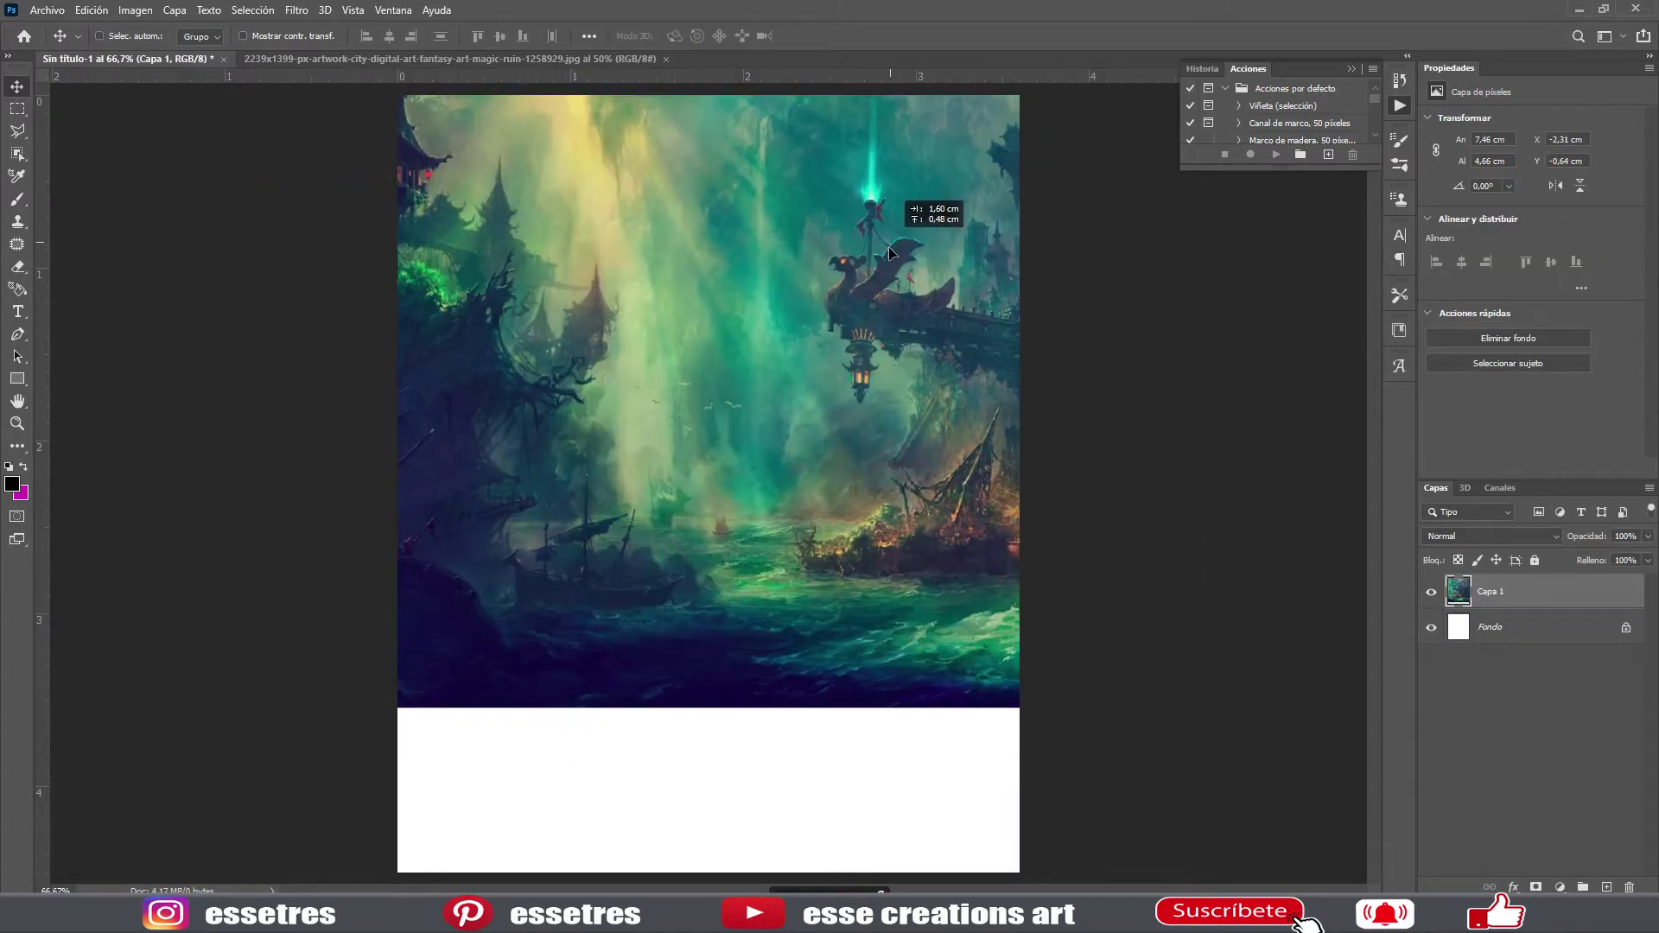
- Scale the city artwork down, move it to the top, and stretch it taller and wider
right_click(682, 494)
click(683, 494)
drag(133, 164, 382, 314)
drag(641, 487, 618, 268)
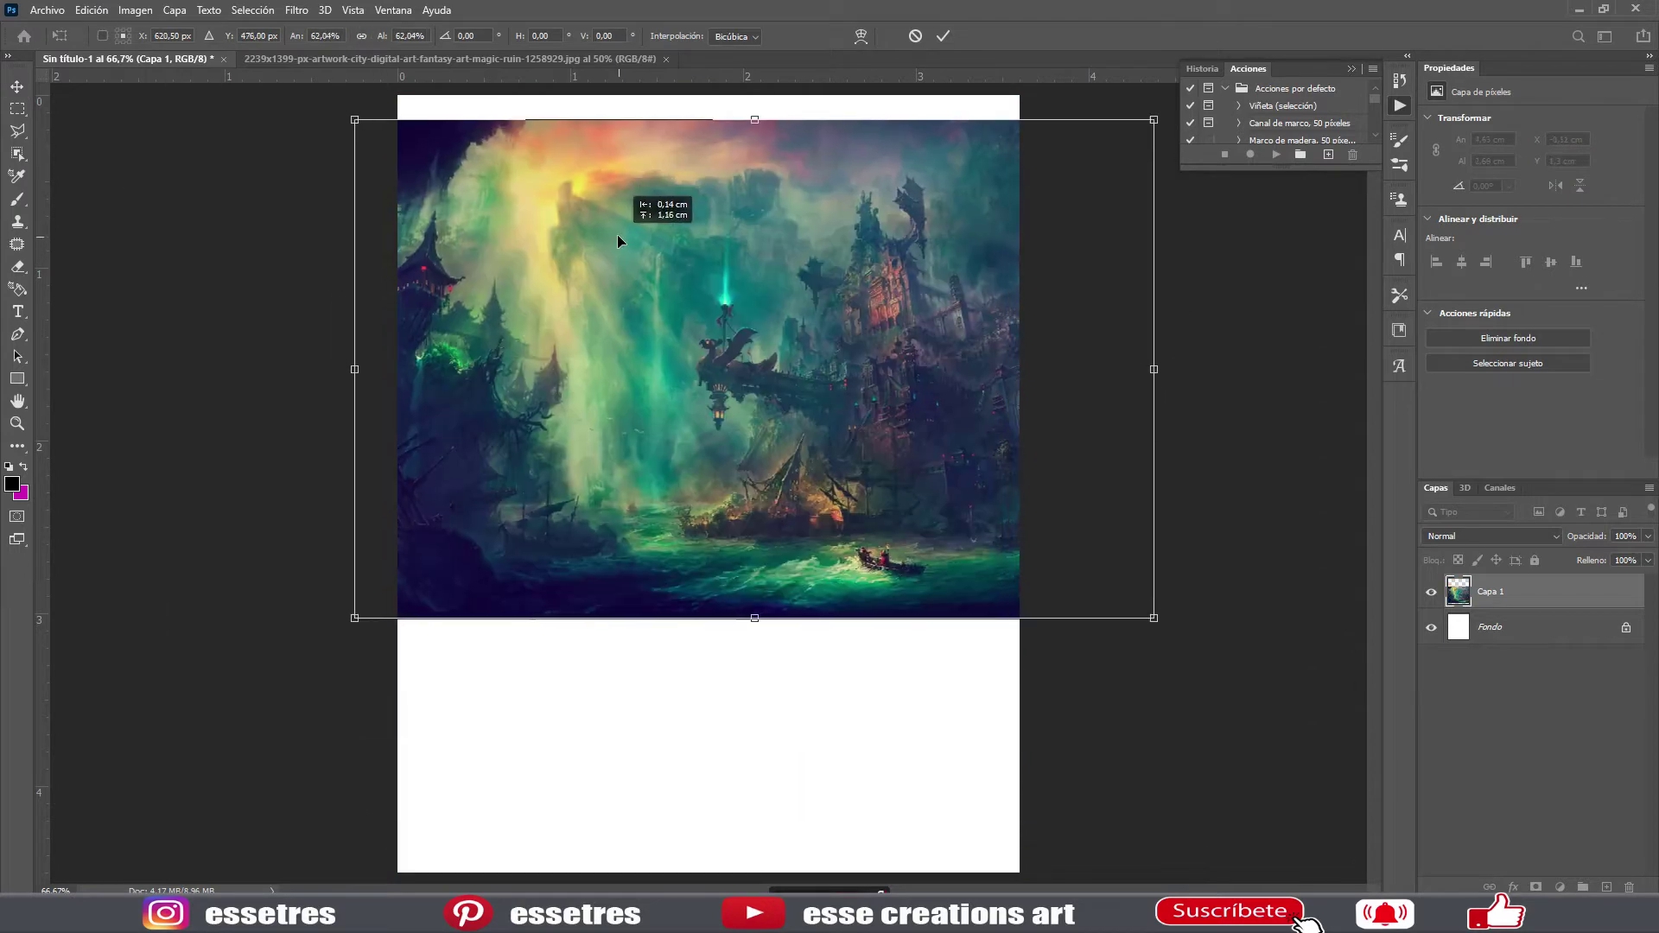
drag(1158, 594, 1203, 689)
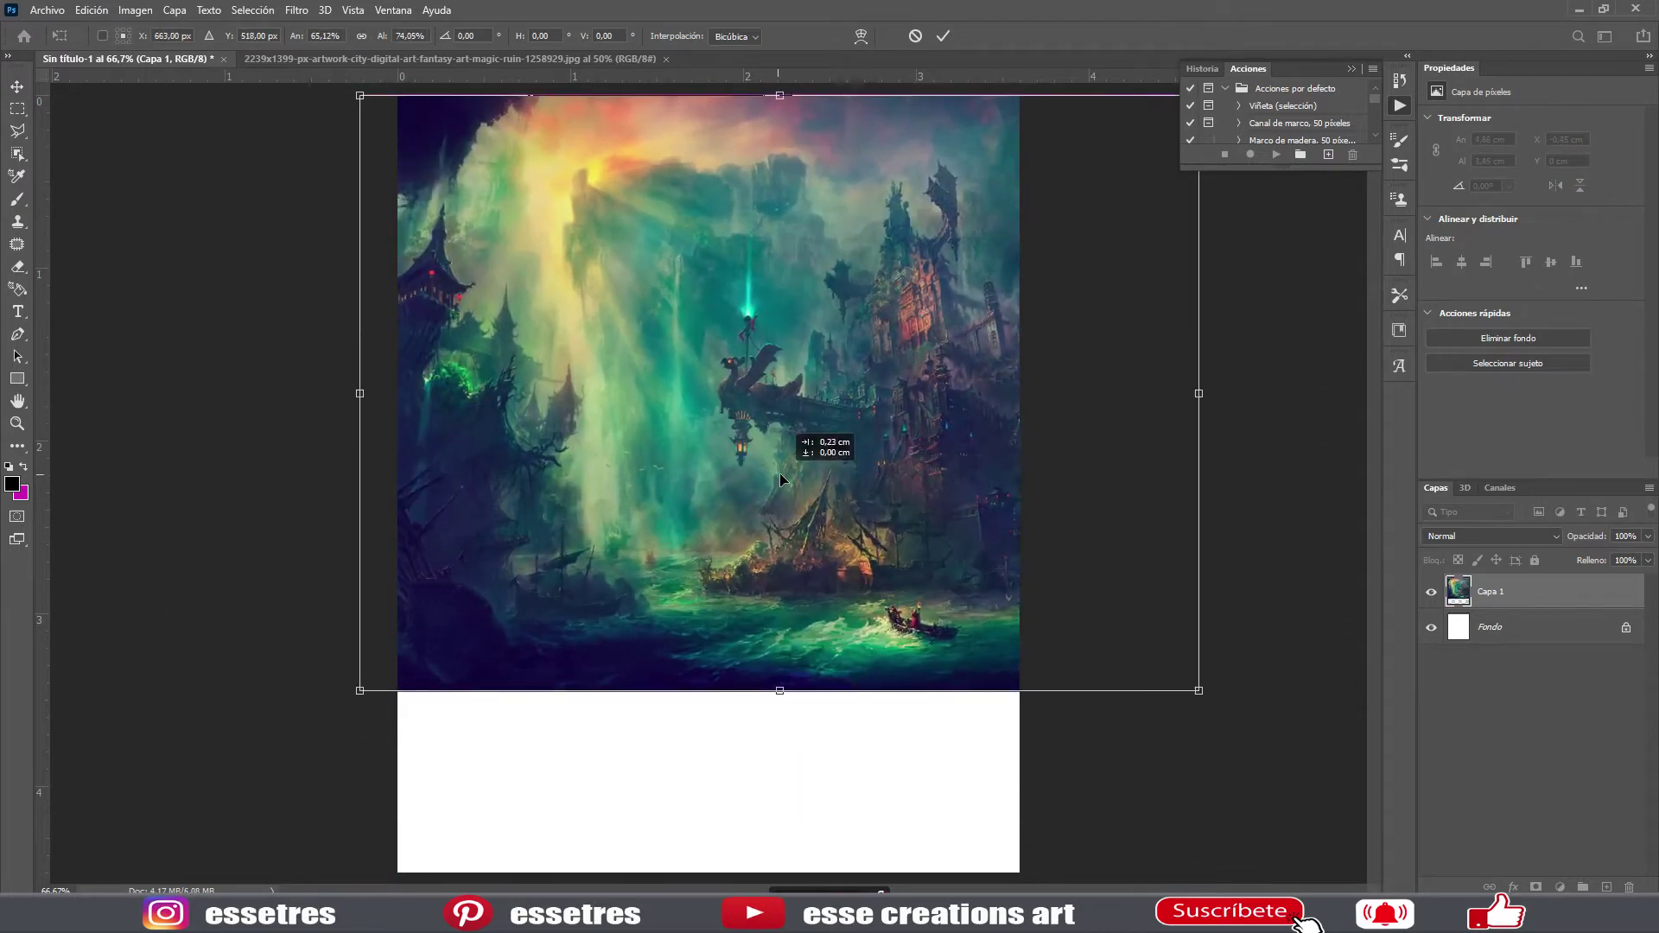
drag(1204, 393, 1235, 394)
key(Return)
- Open the castle landscape and move it into the composition as Capa 2
click(48, 10)
click(52, 45)
double_click(492, 276)
click(1289, 591)
key(v)
mouse_move(684, 571)
mouse_down()
mouse_move(666, 525)
mouse_move(830, 384)
mouse_move(704, 323)
mouse_up()
- Stretch the castle layer to the page bottom and lower its opacity to about half
key(ctrl+t)
drag(767, 766, 769, 861)
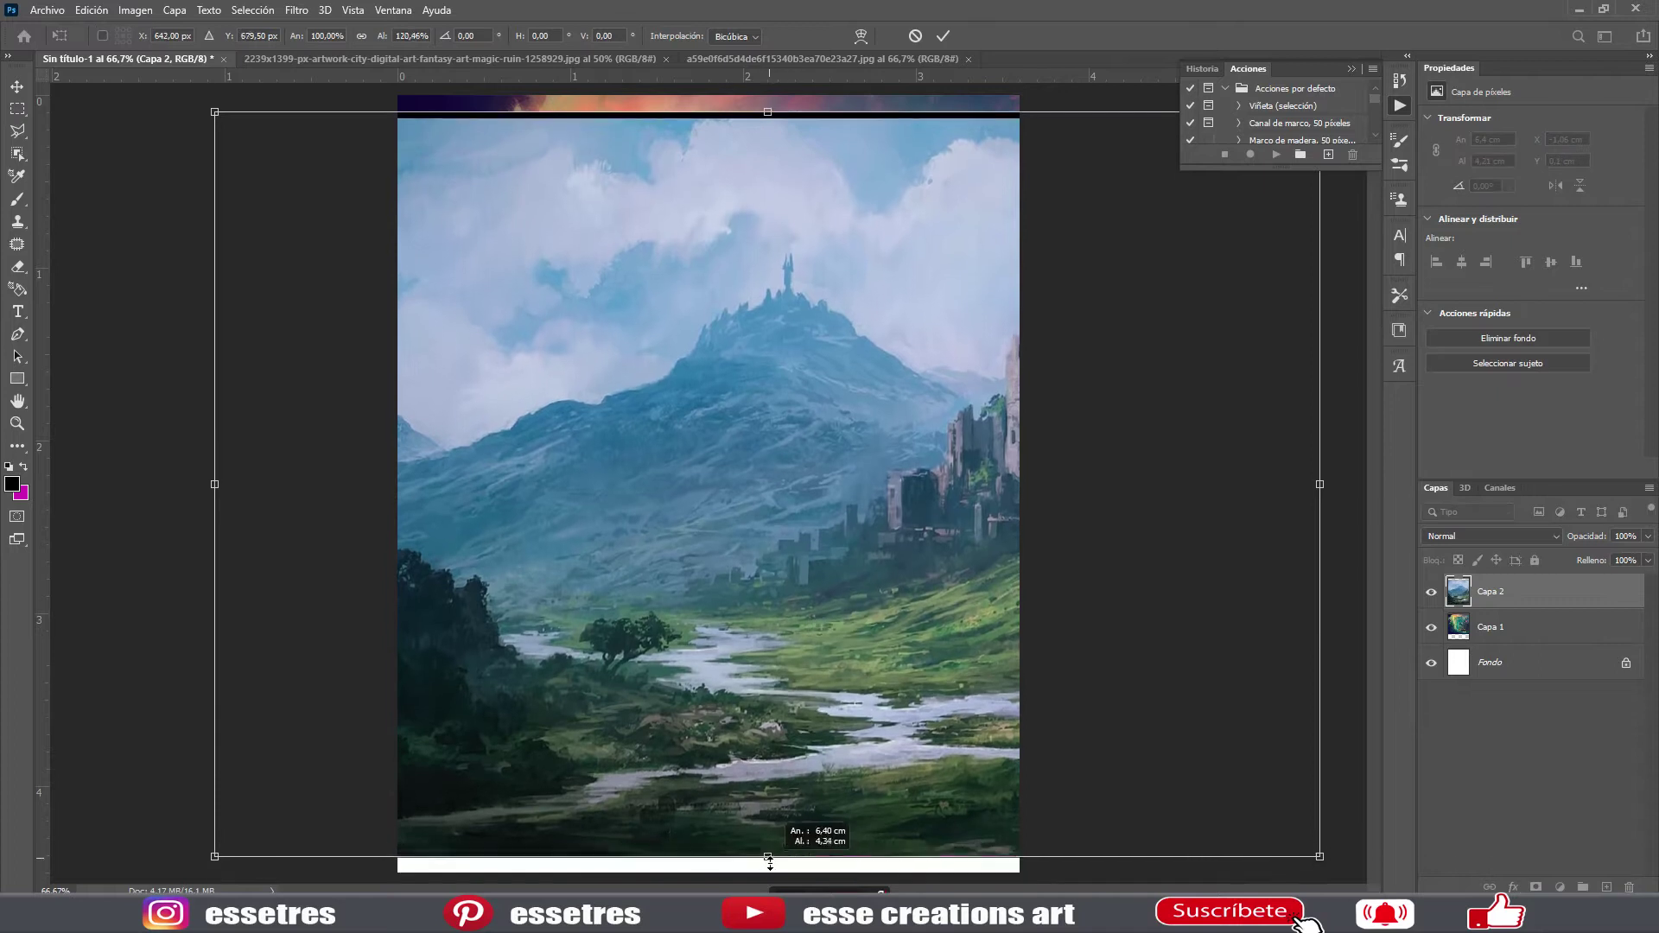
click(942, 35)
key(m)
click(1647, 536)
drag(1597, 552, 1650, 556)
- Add a layer mask to Capa 2 and brush away its sky to reveal the city
click(1537, 886)
key(b)
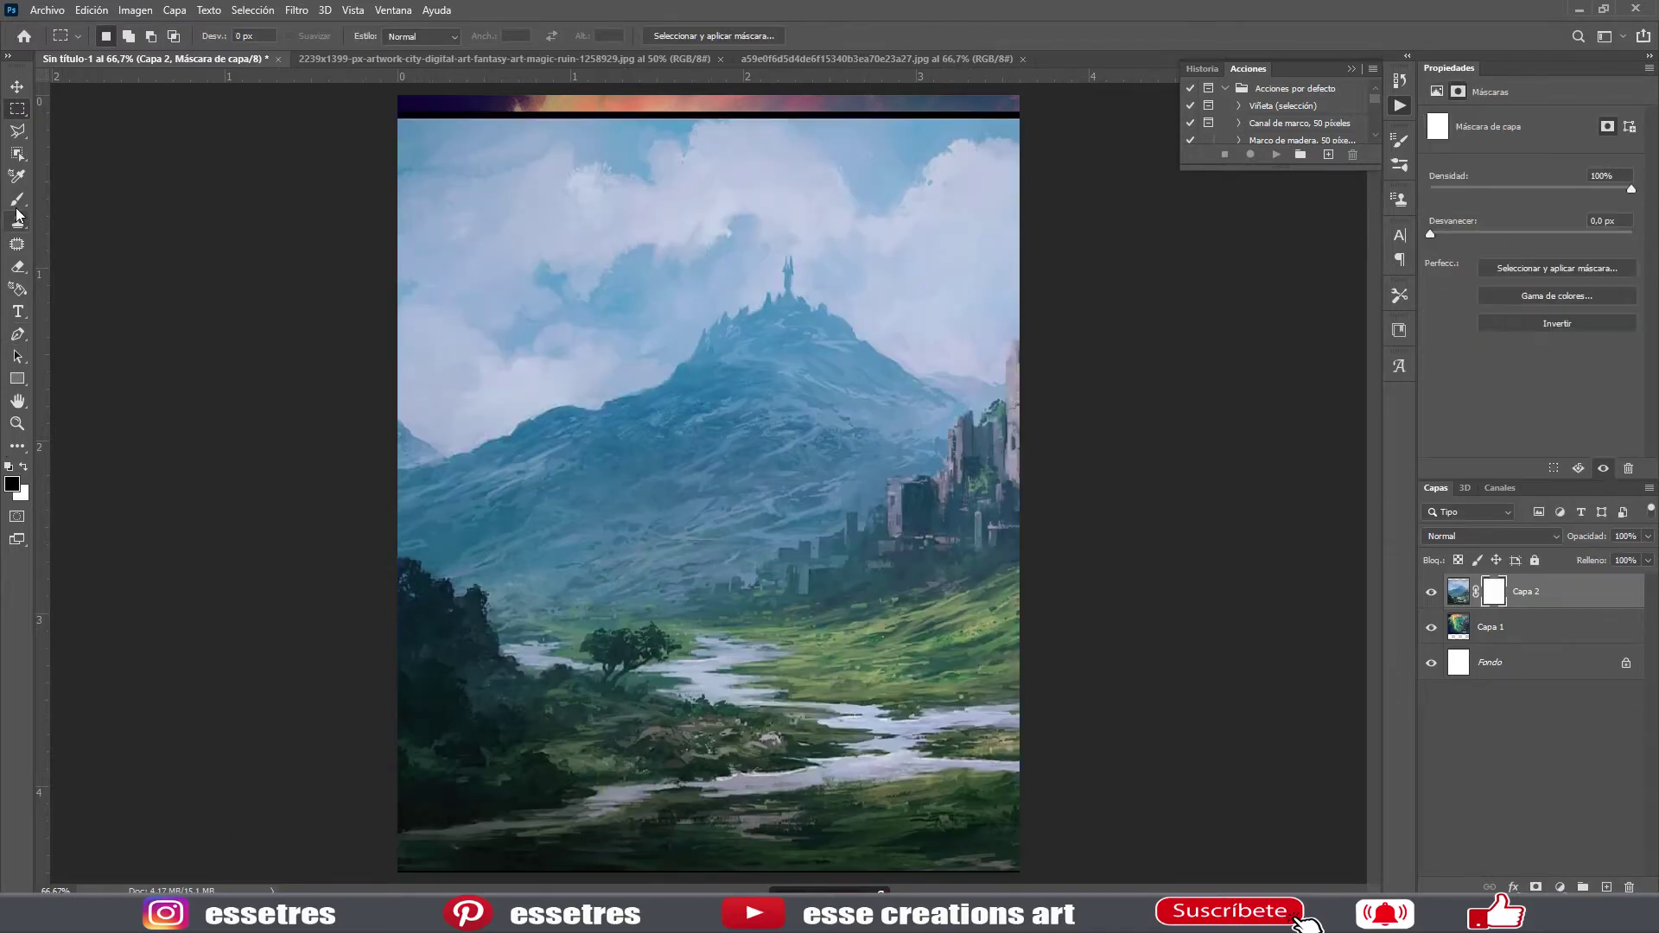
mouse_move(415, 129)
mouse_down()
mouse_move(883, 177)
mouse_move(397, 385)
mouse_move(463, 381)
mouse_move(812, 259)
mouse_move(991, 218)
mouse_move(381, 90)
mouse_move(751, 410)
mouse_move(429, 493)
mouse_move(903, 402)
mouse_move(1011, 470)
mouse_move(676, 513)
mouse_up()
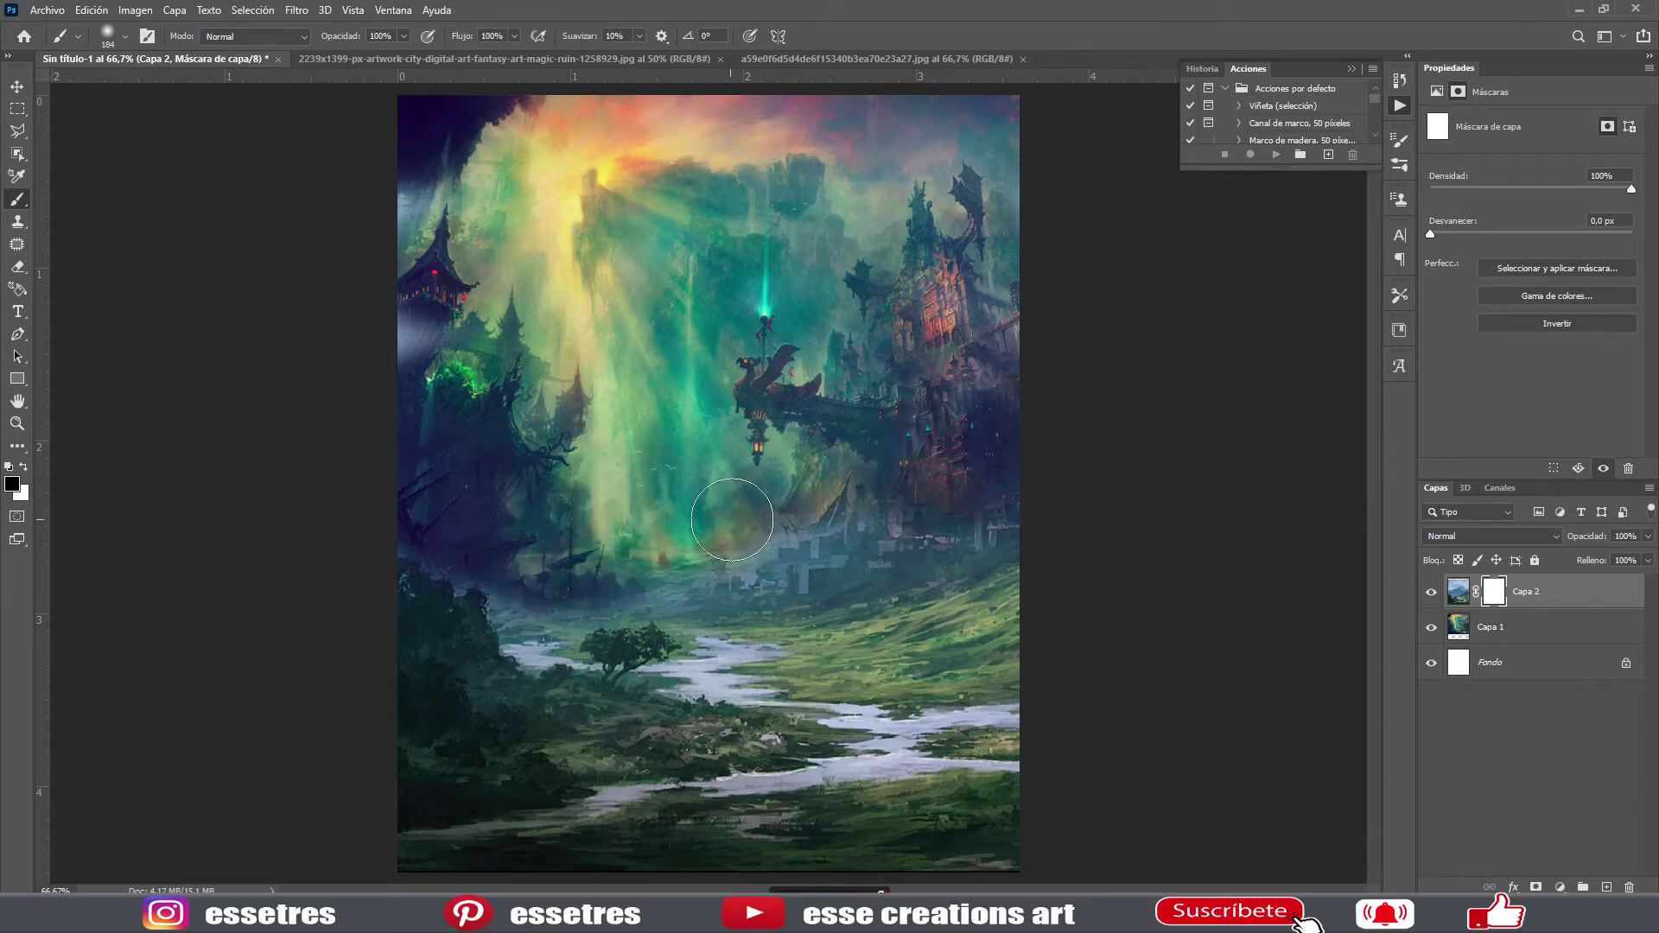
click(697, 557)
key(alt+bracketleft)
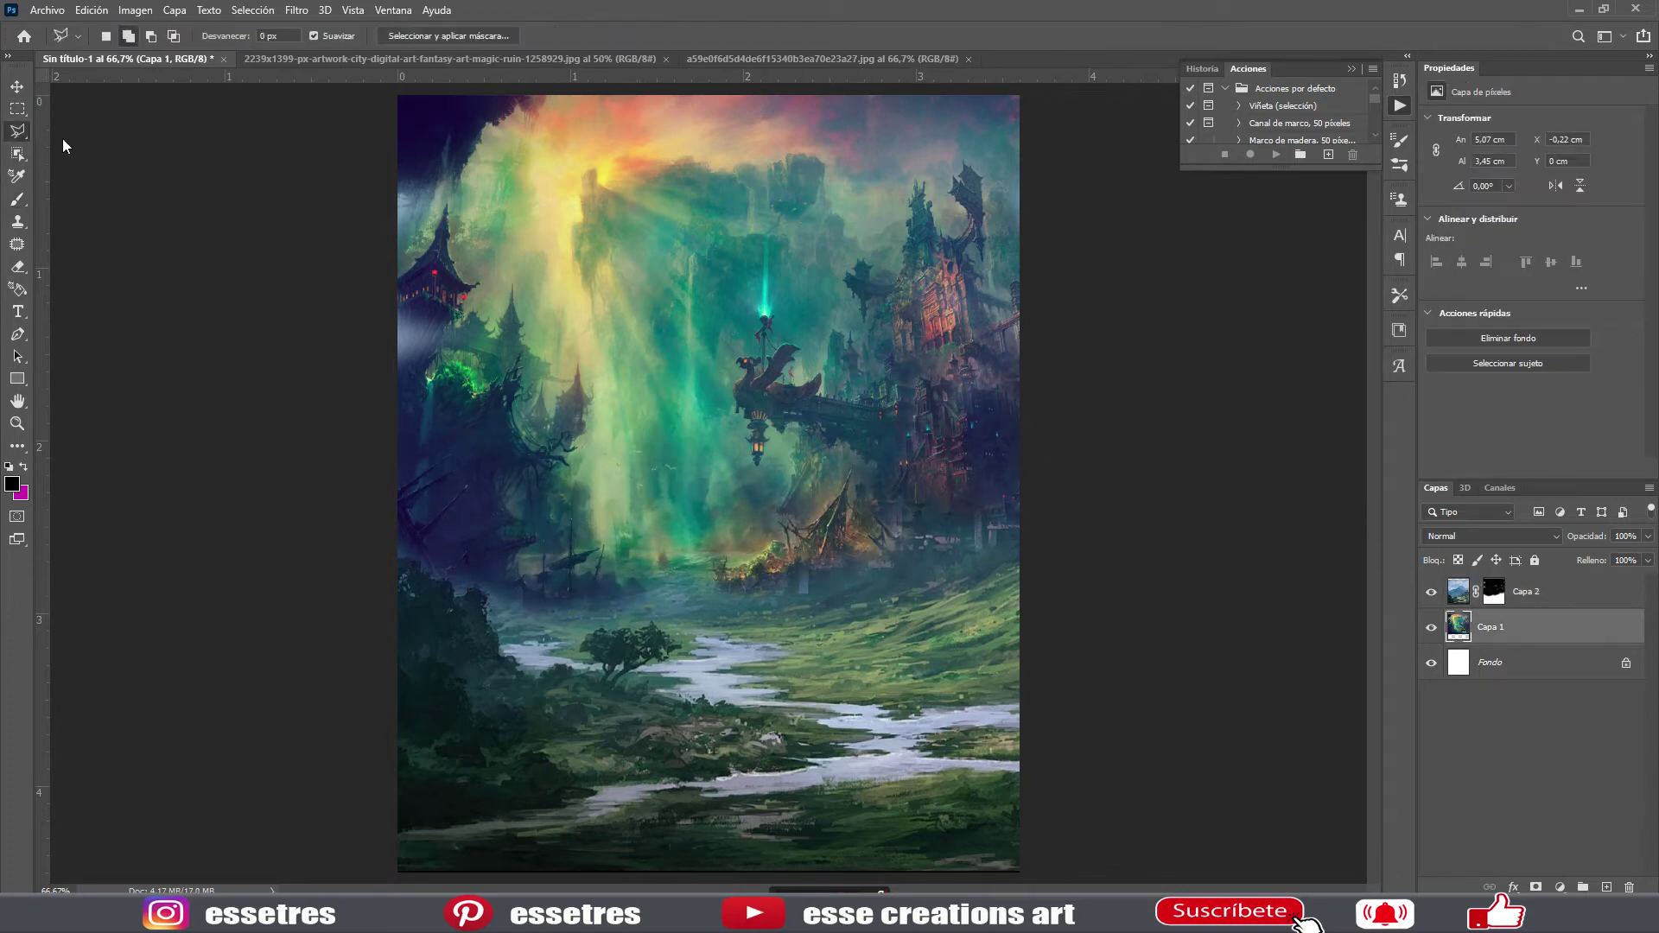
- Lasso the valley's lone tree and remove it with Content-Aware Fill on Capa 2
drag(588, 661, 581, 655)
click(91, 9)
click(95, 277)
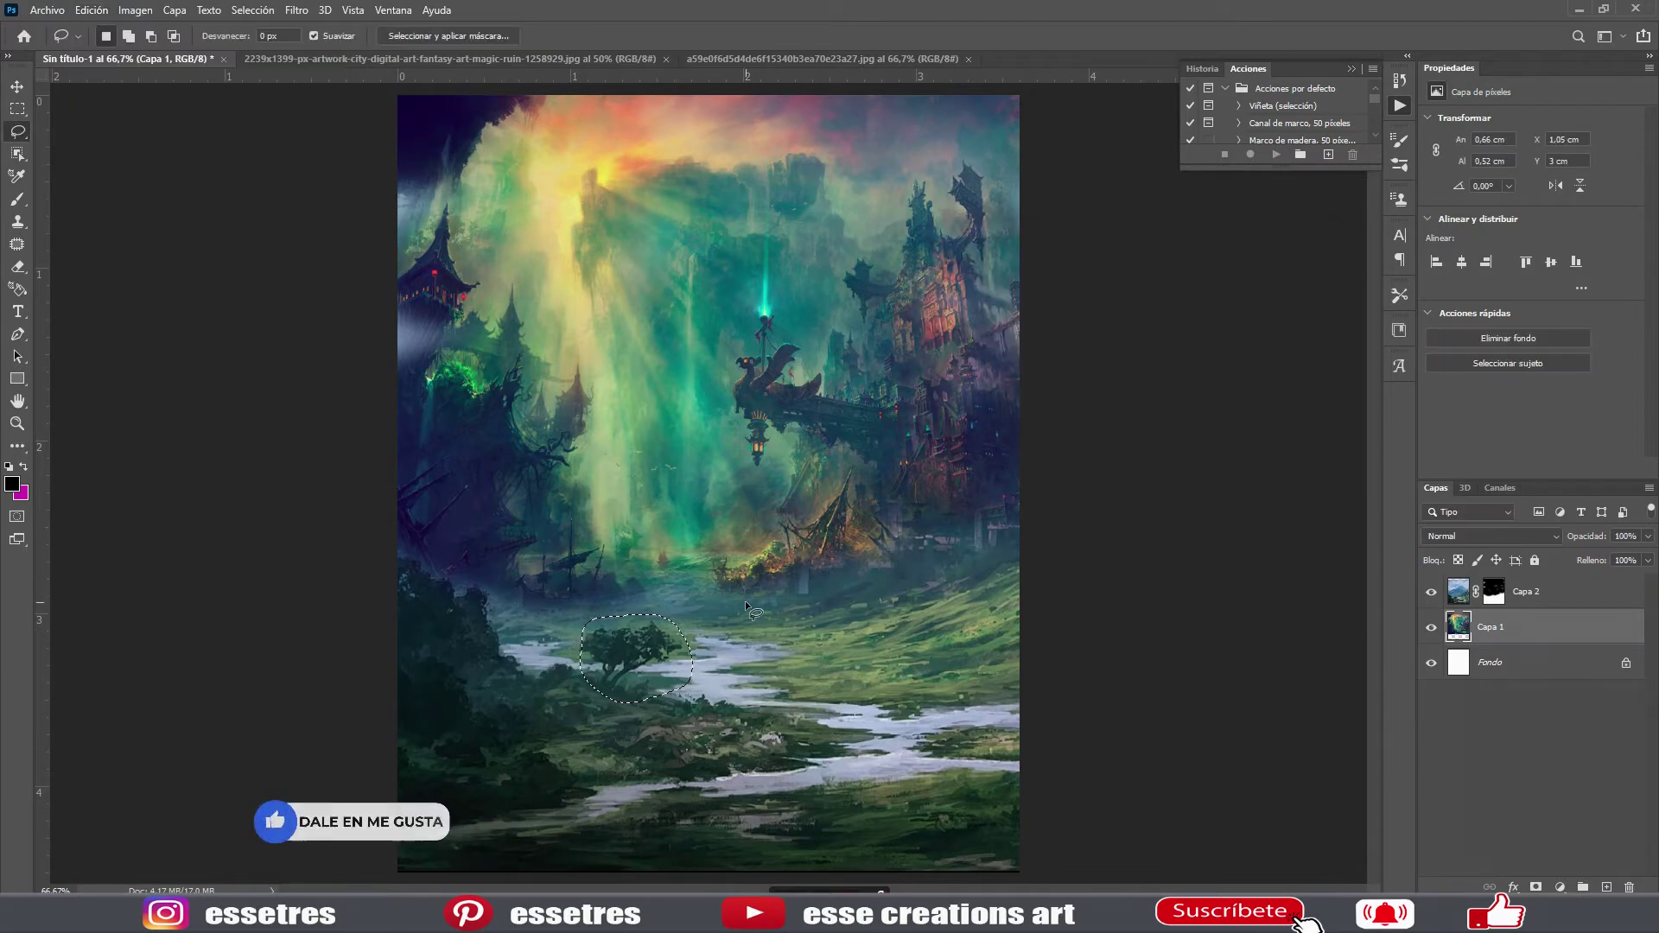
click(1529, 596)
click(91, 10)
click(95, 279)
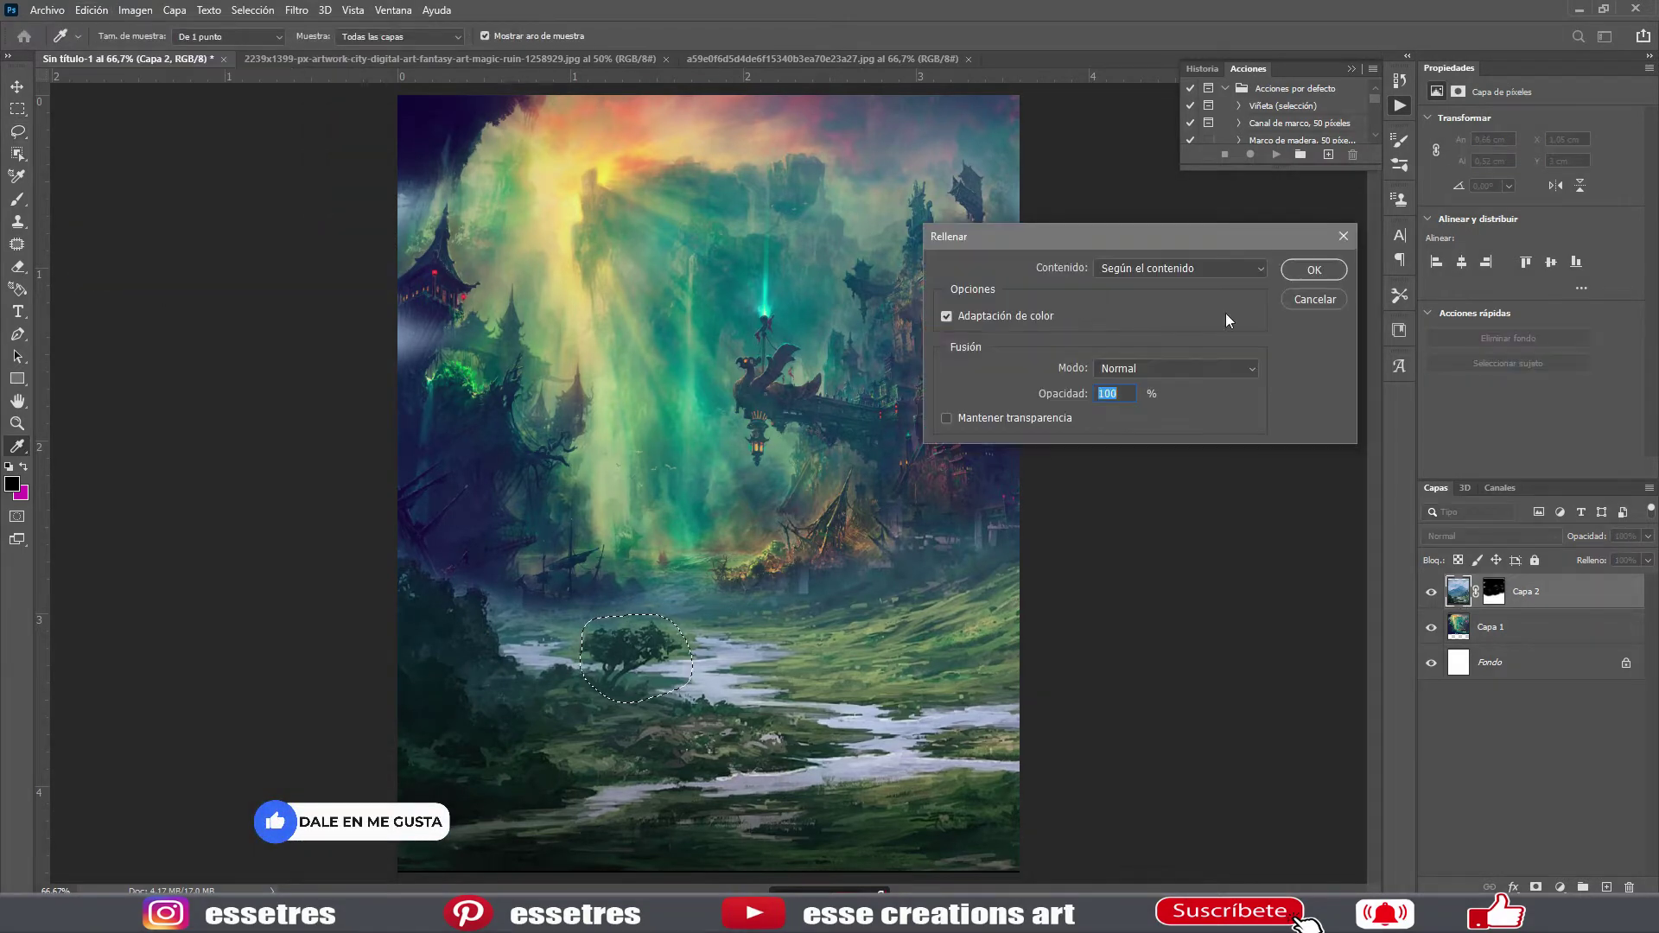
click(1289, 273)
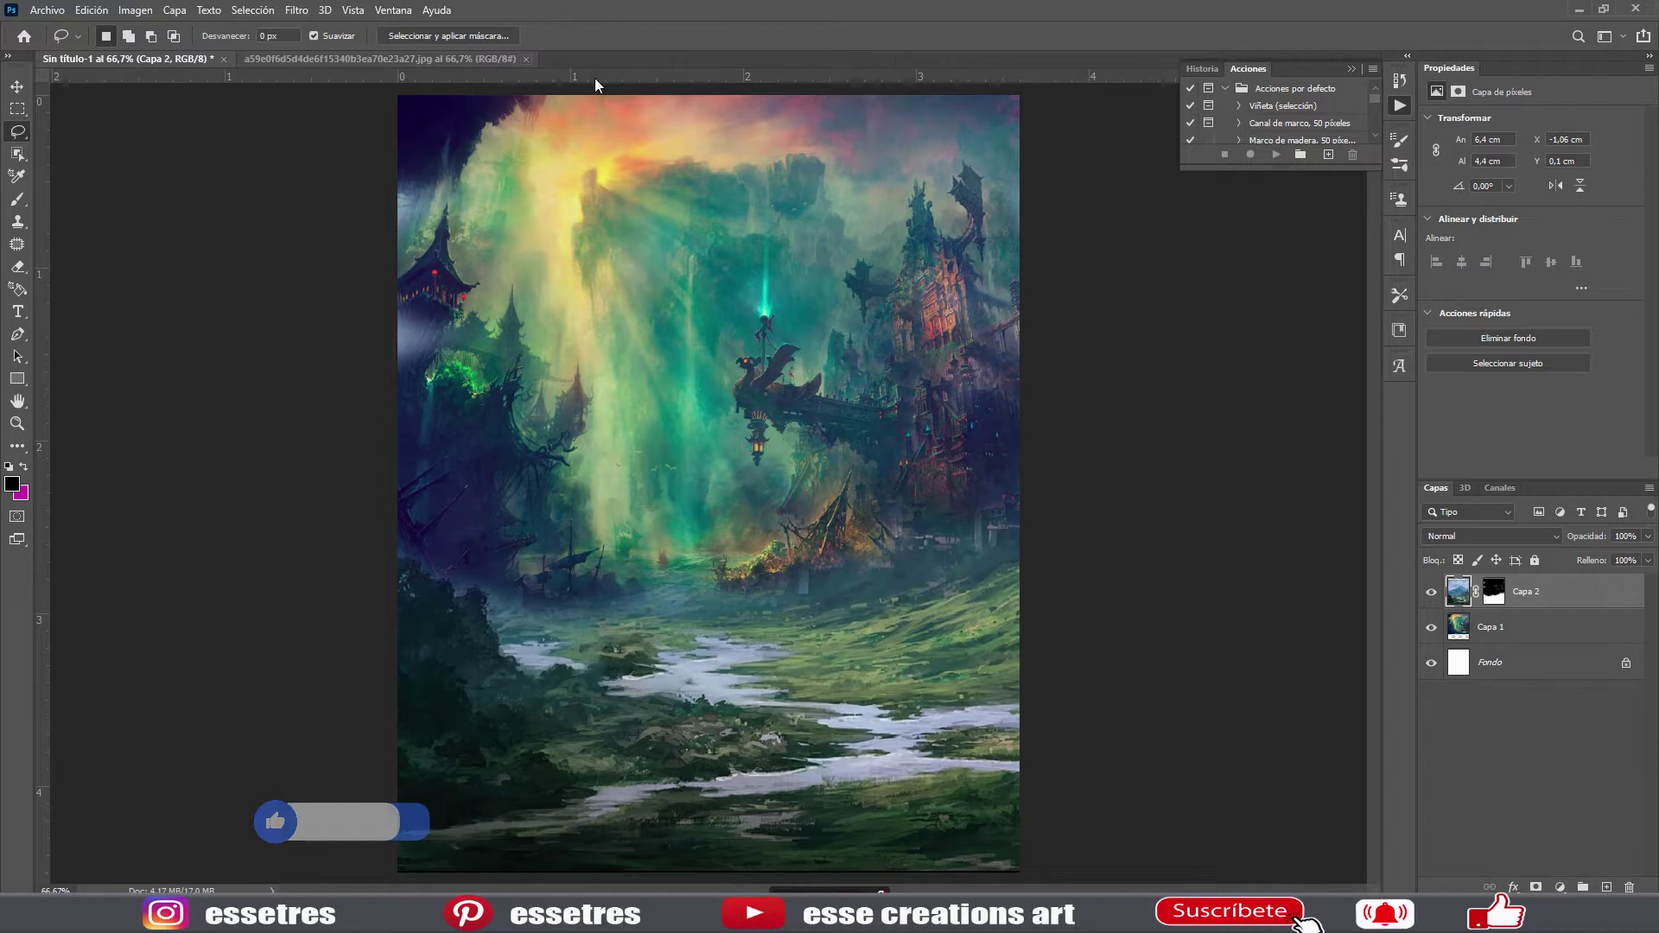
- Open the horned monster image in a new tab
click(48, 10)
click(57, 44)
click(992, 230)
click(992, 541)
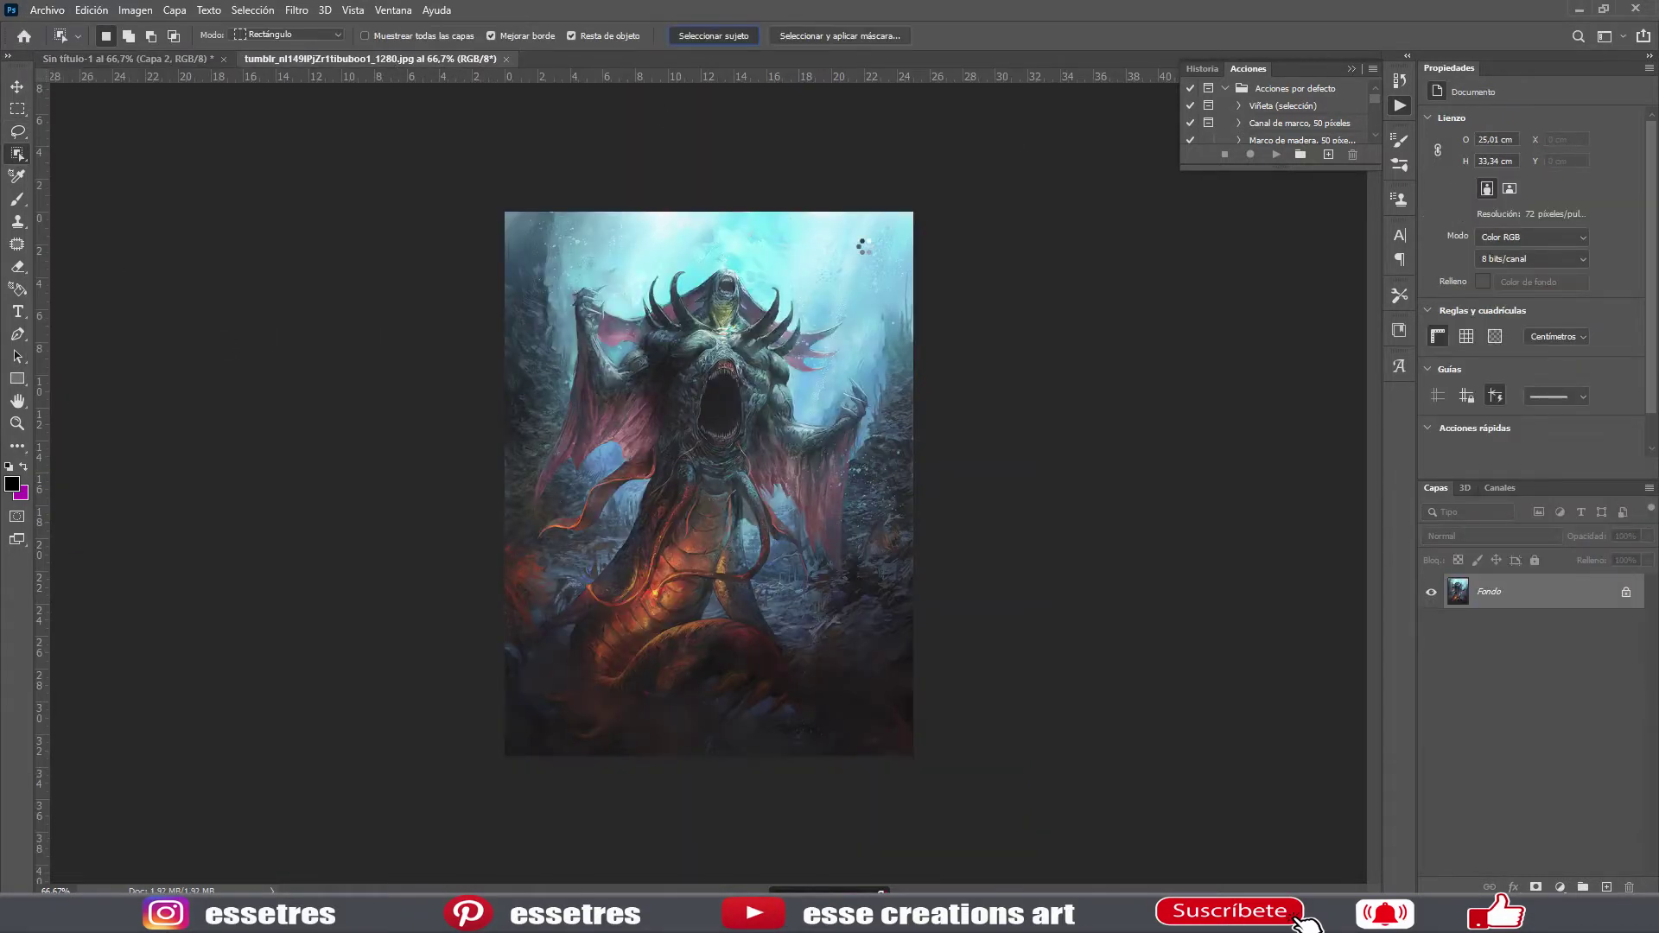
- Quick-select the horned monster, mask out its background, and drag it to Sin título-1
right_click(17, 154)
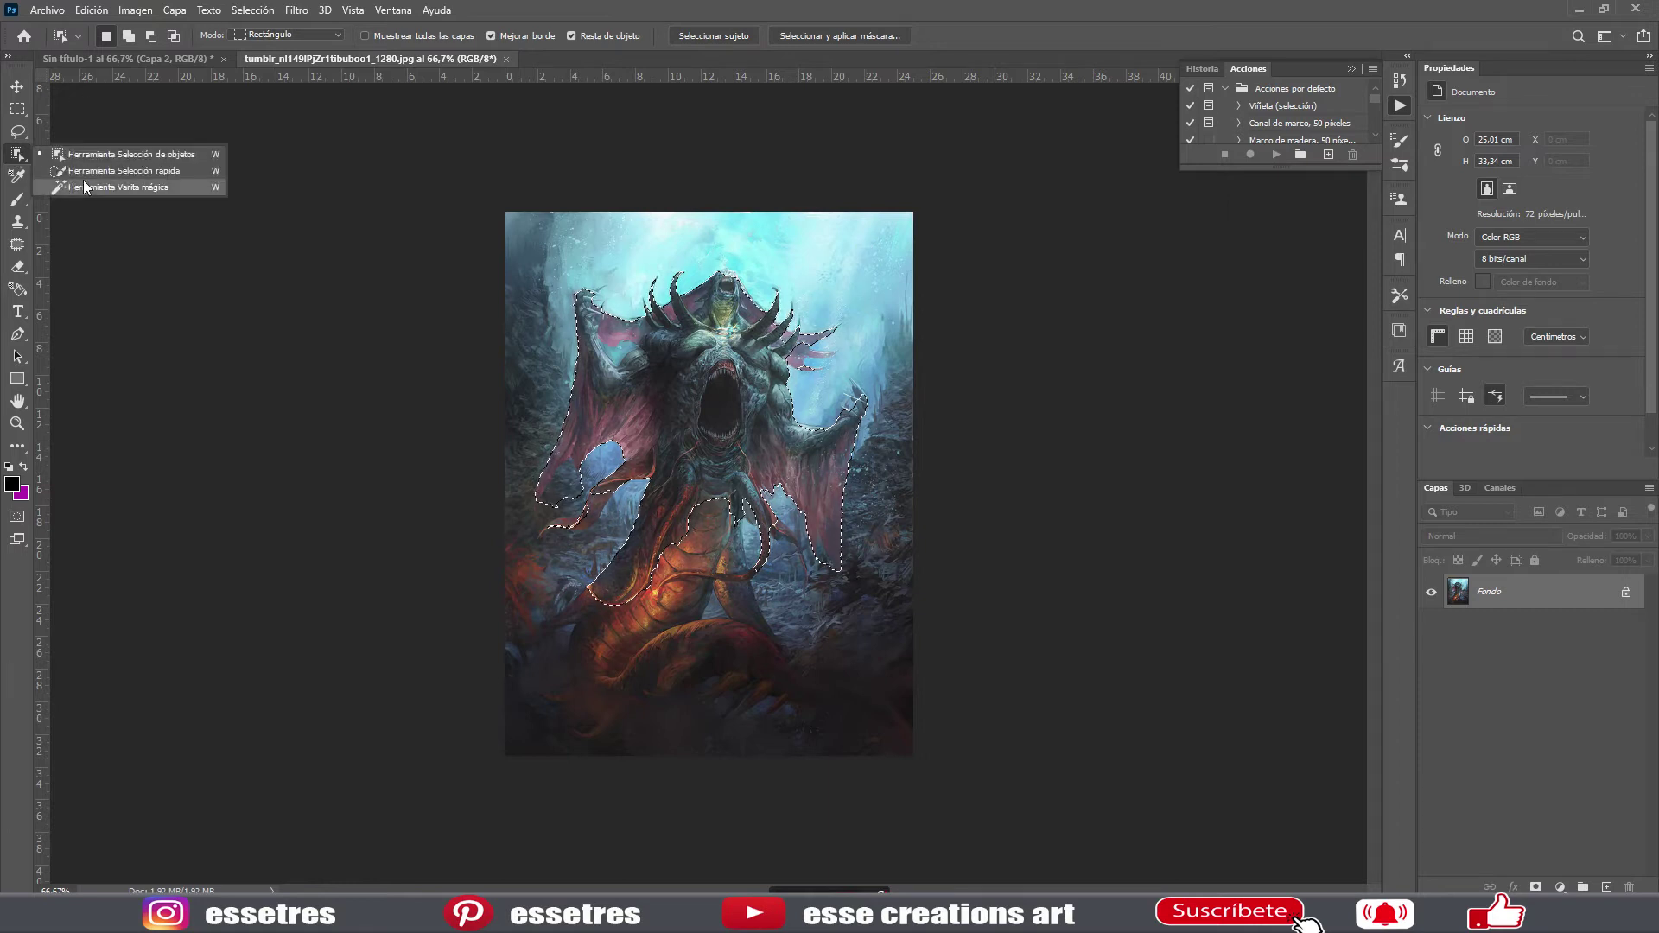
click(87, 171)
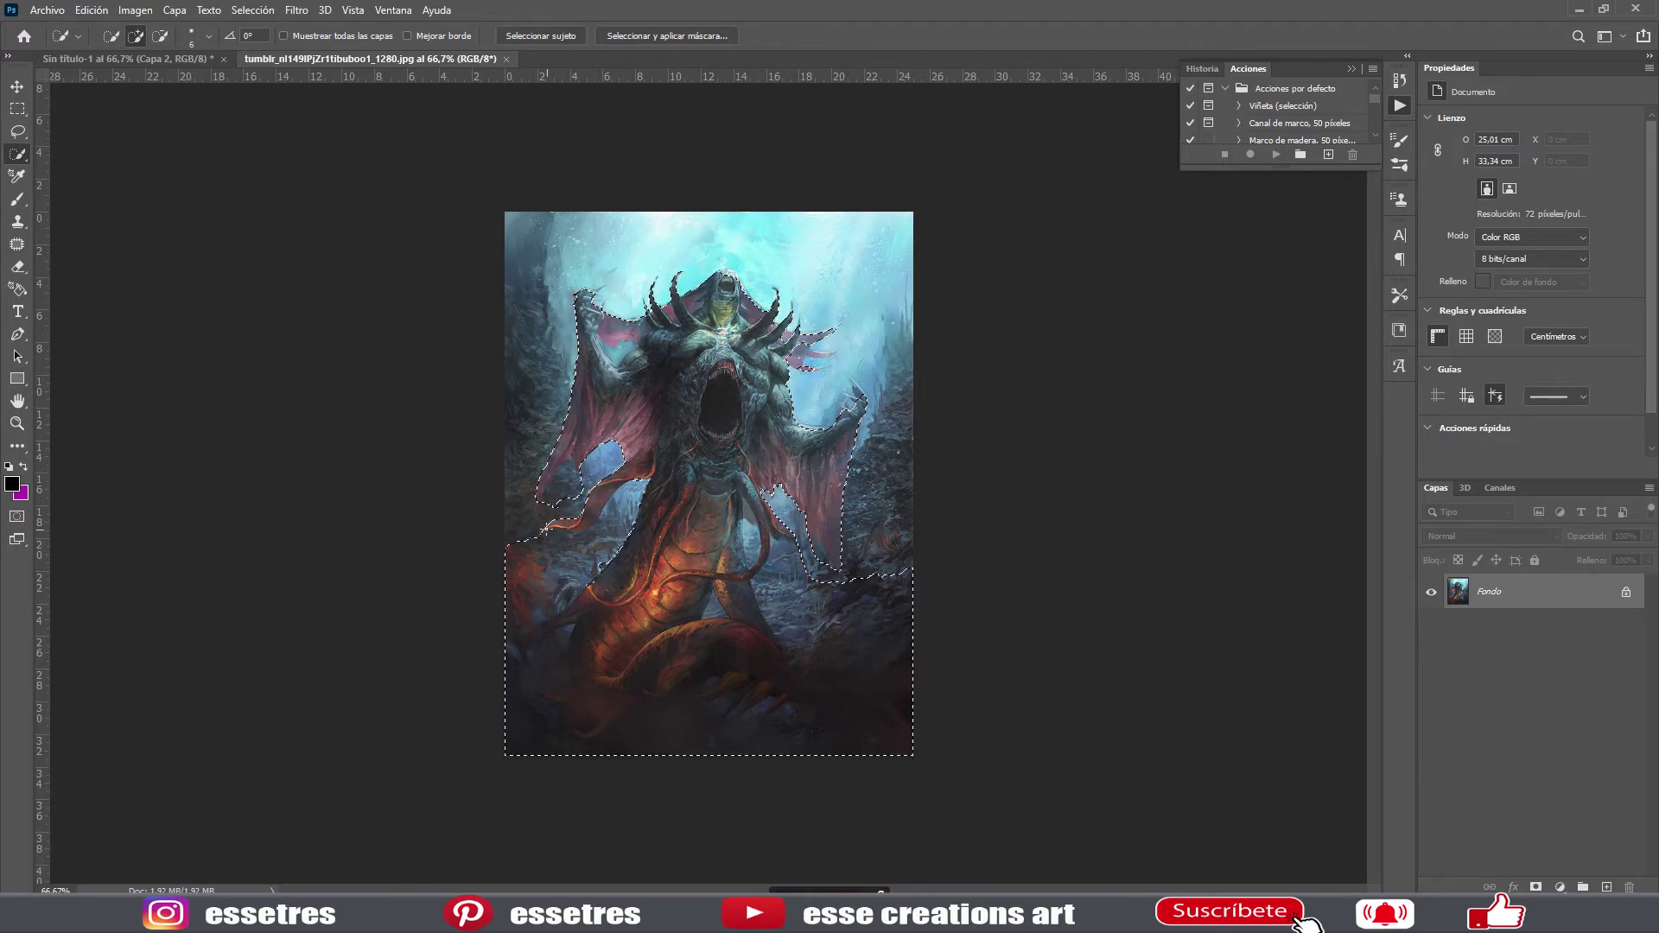
click(1536, 887)
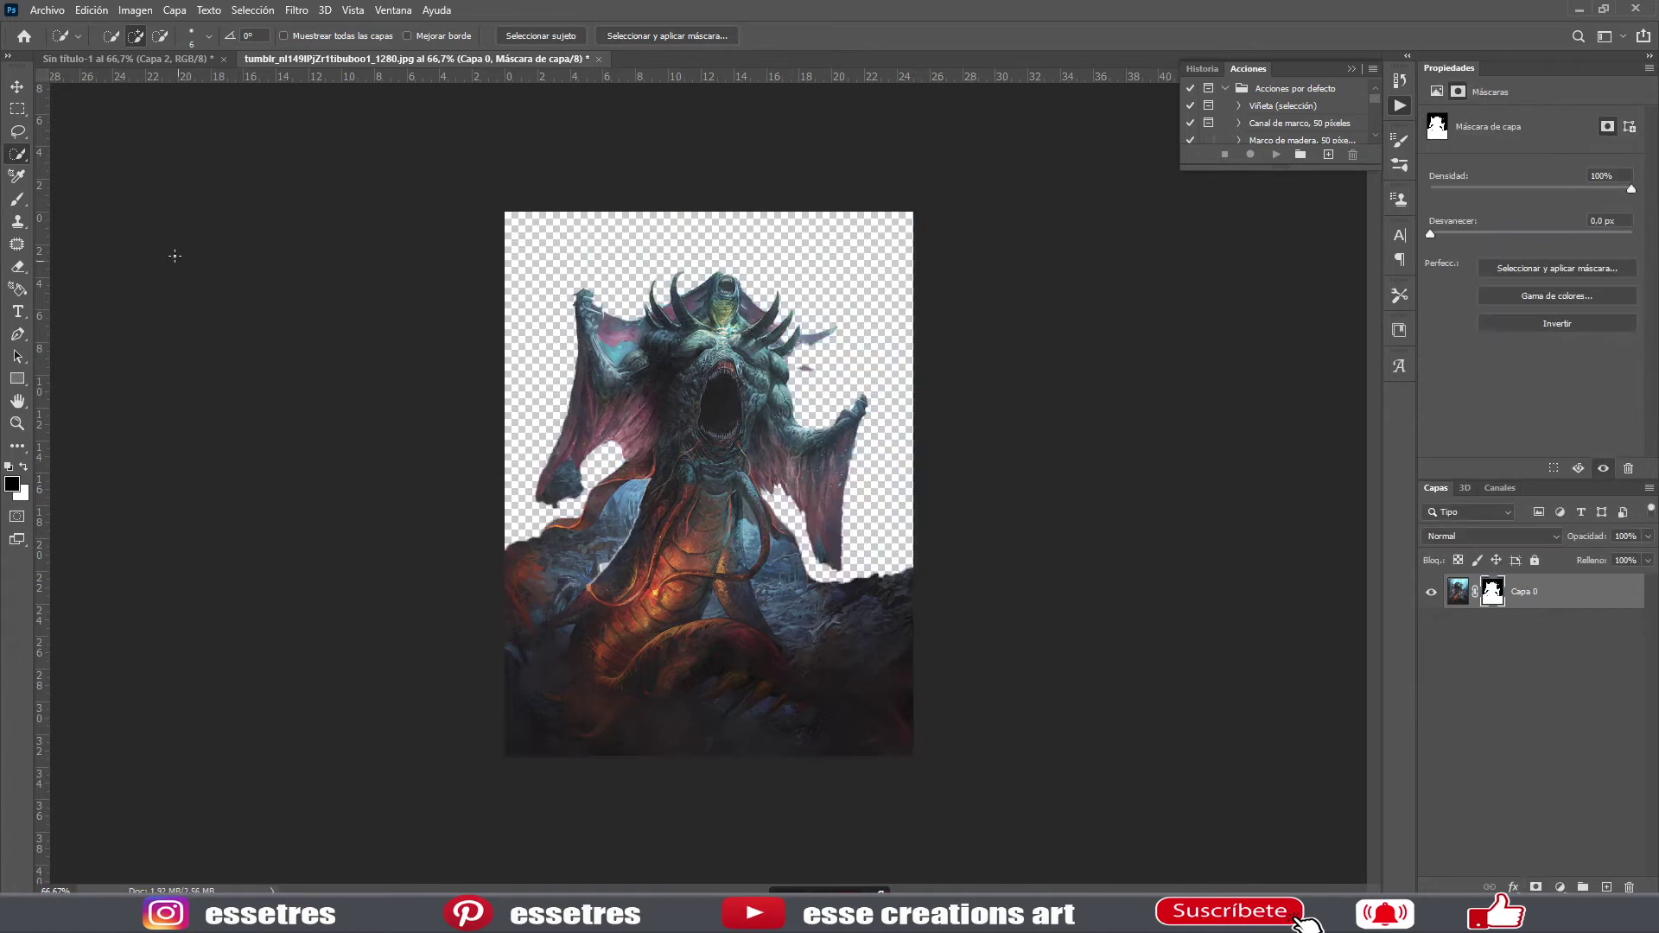
key(v)
drag(708, 484, 869, 438)
- Zoom in and brush the monster's mask with a soft round brush to restore its left claw
key(z)
click(622, 285)
click(17, 198)
click(116, 35)
drag(553, 328, 469, 395)
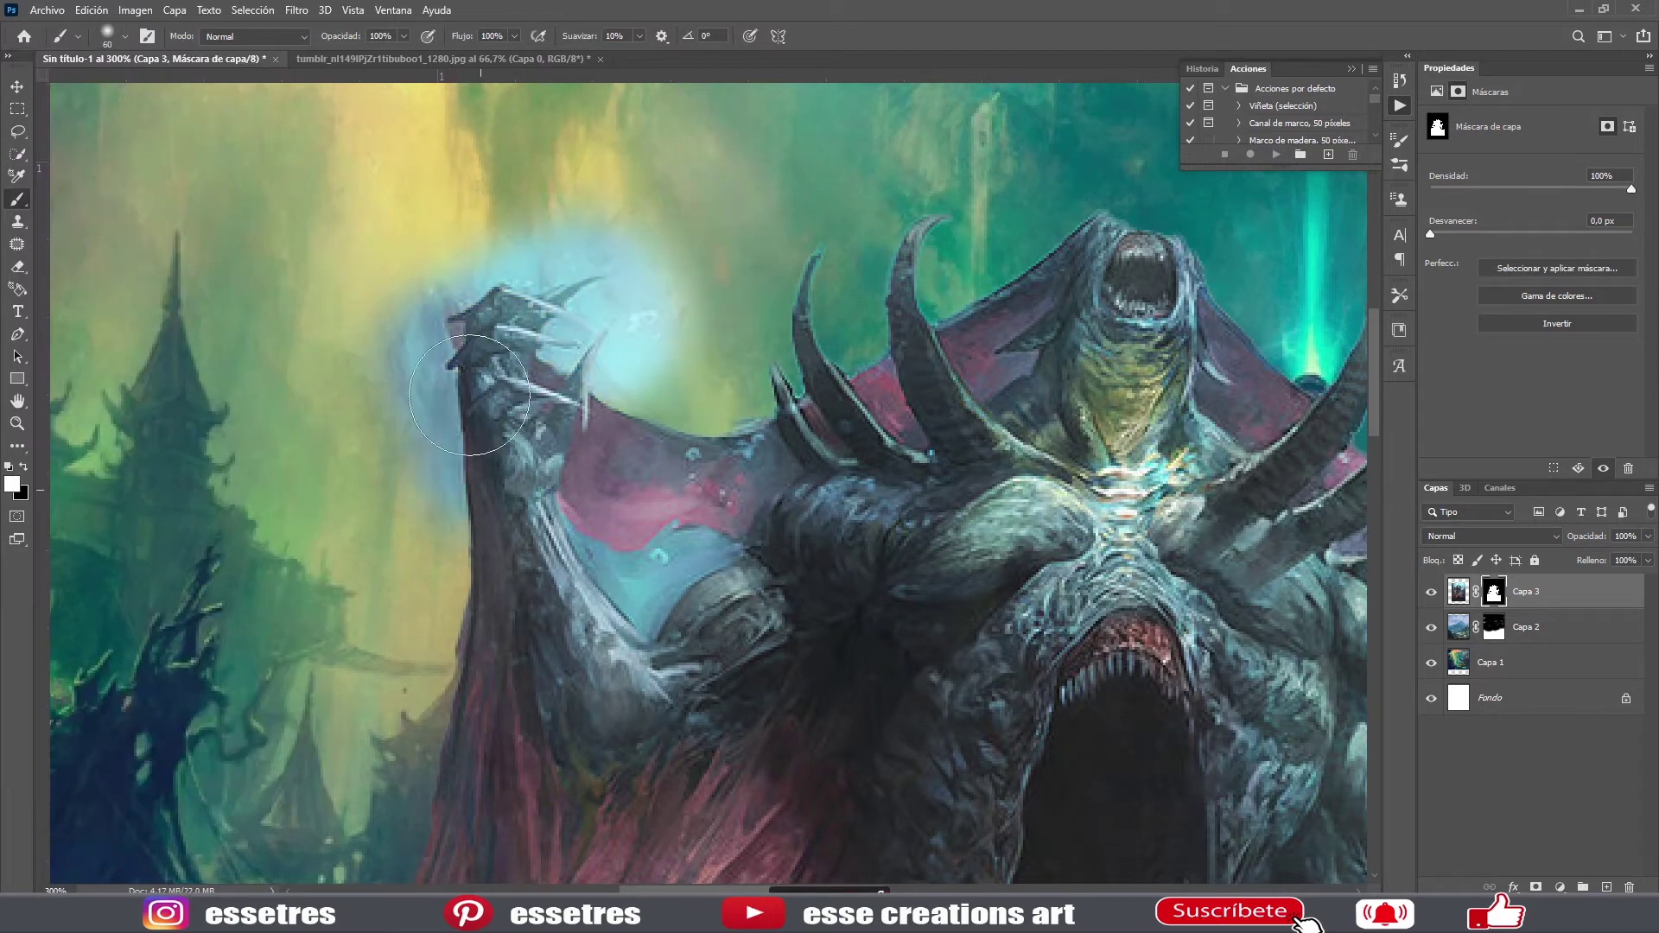
- Continue refining the monster's mask around its other claws and horns
scroll(864, 380, down, 3)
scroll(892, 377, right, 5)
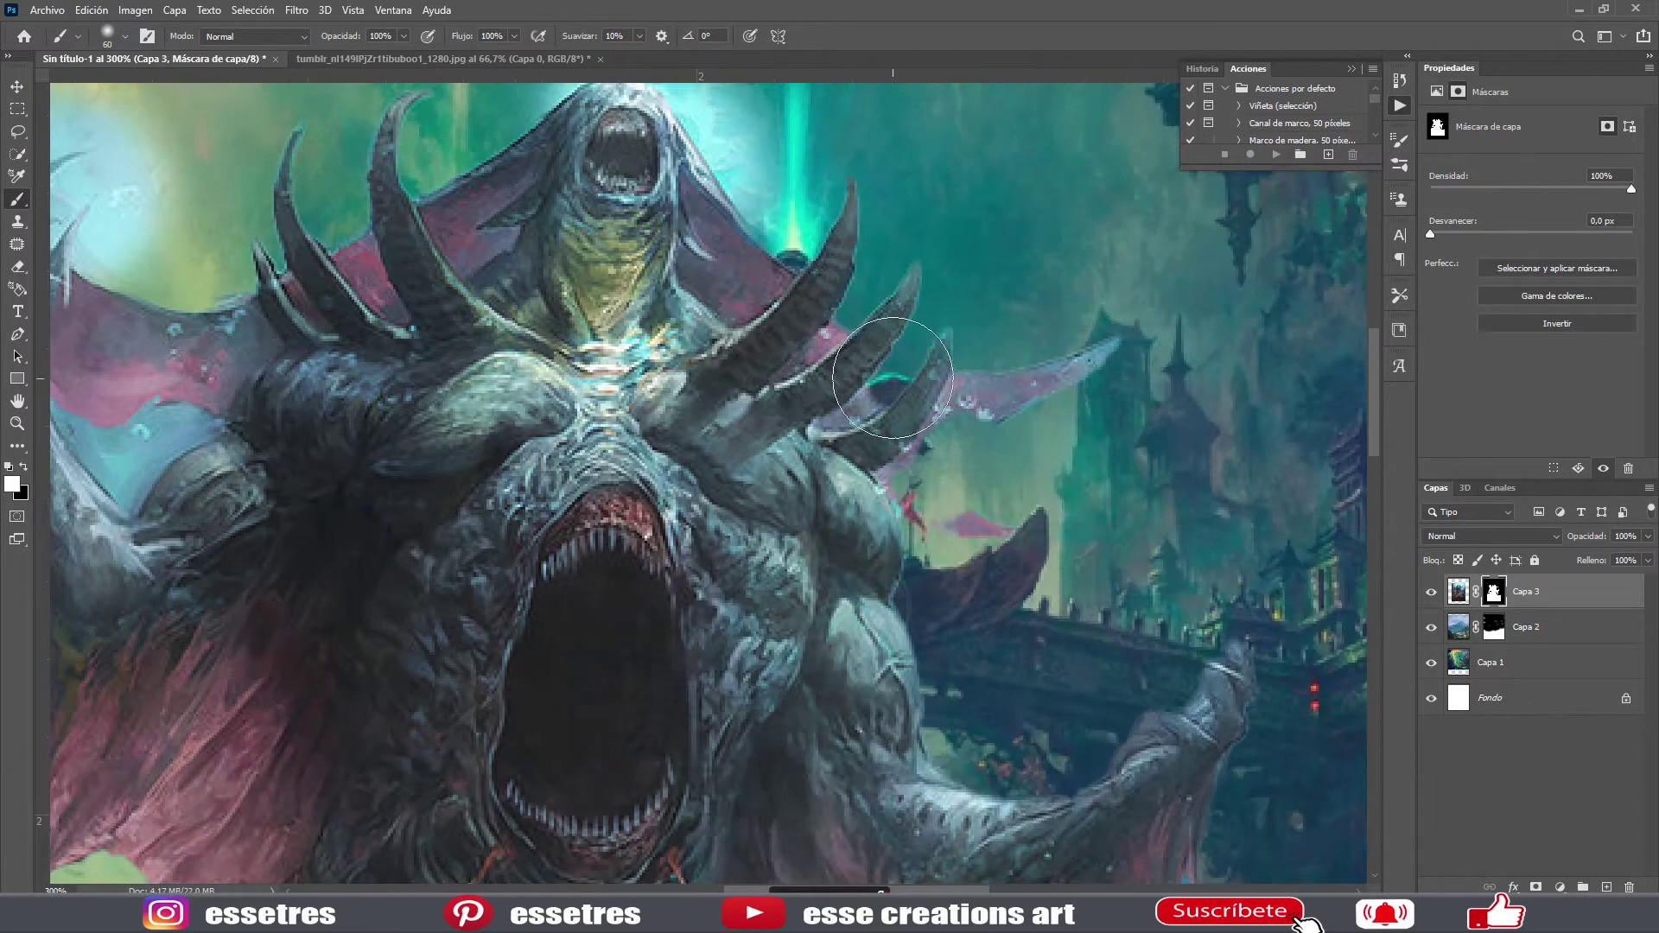
drag(893, 377, 1123, 561)
scroll(1123, 562, down, 1)
drag(1192, 484, 1177, 812)
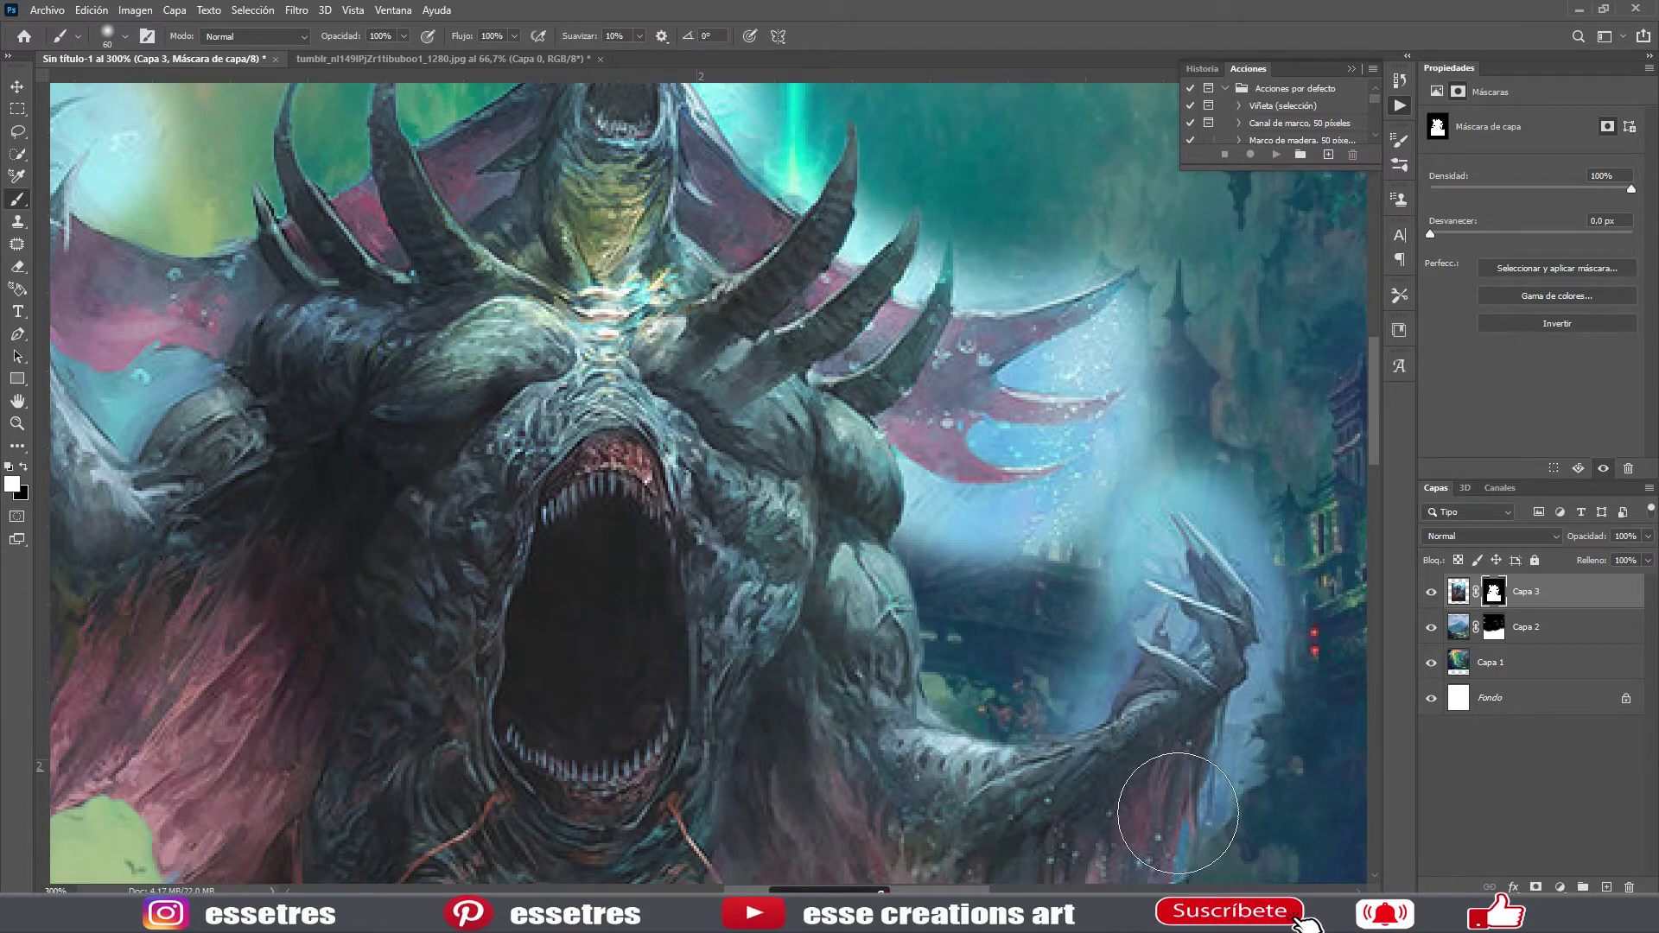
scroll(1178, 812, down, 5)
scroll(1056, 696, down, 5)
scroll(799, 531, down, 1)
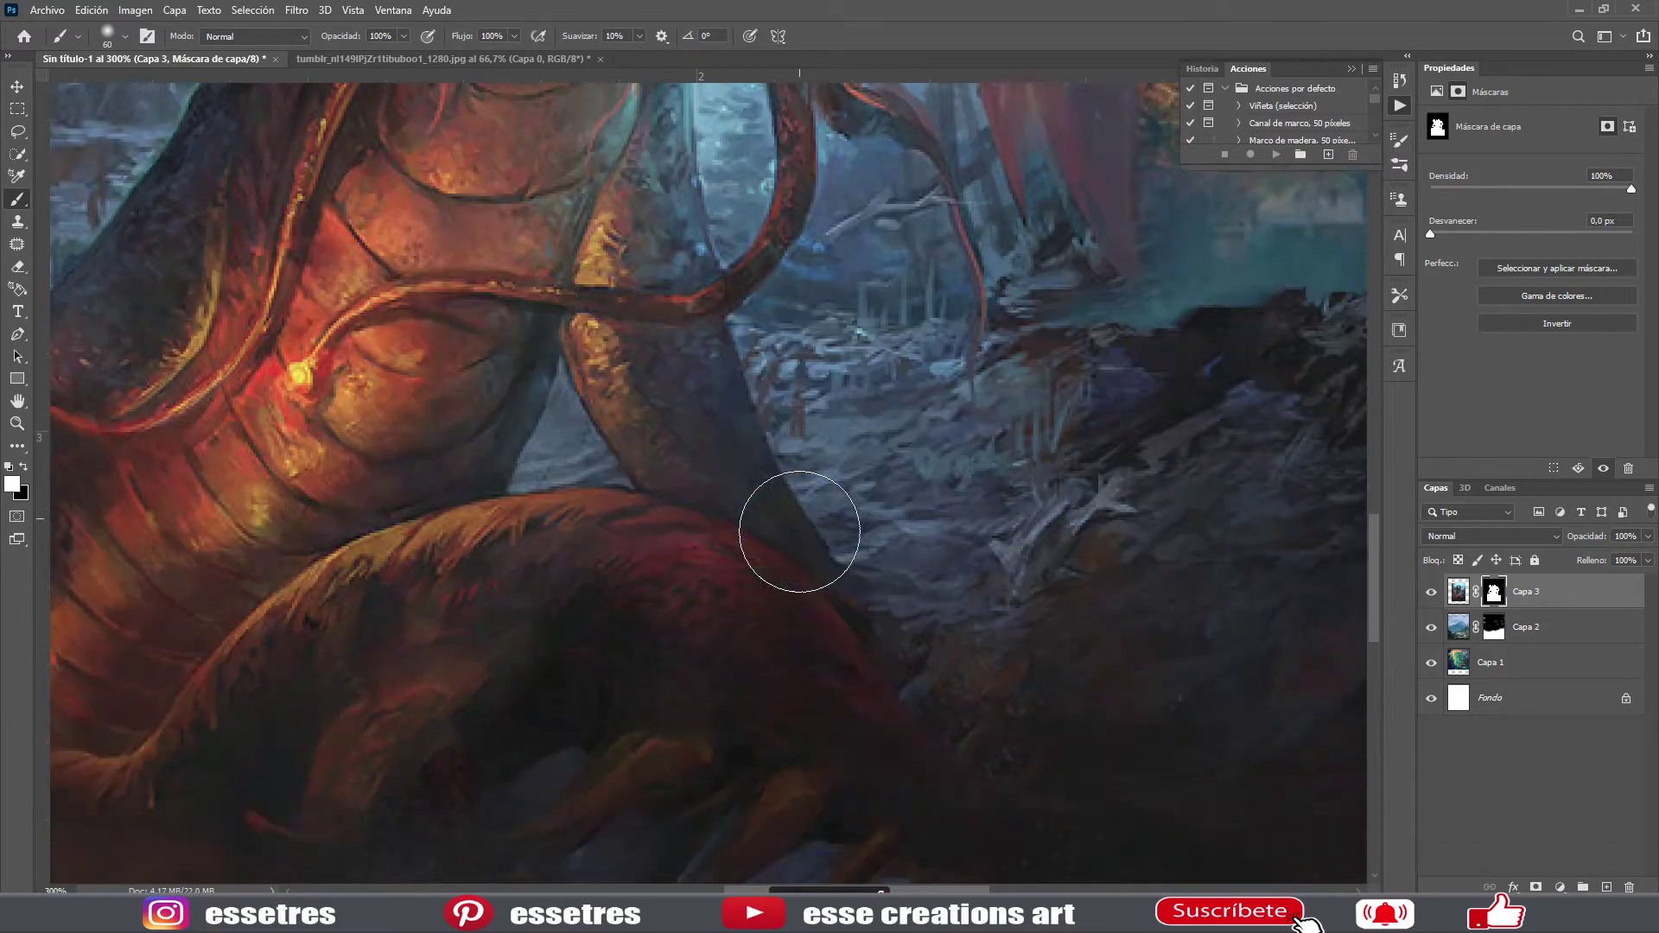
scroll(799, 532, down, 2)
scroll(799, 531, down, 2)
- Fit the composition in view and start a Solid Color fill layer beneath the monster
key(ctrl+0)
key(z)
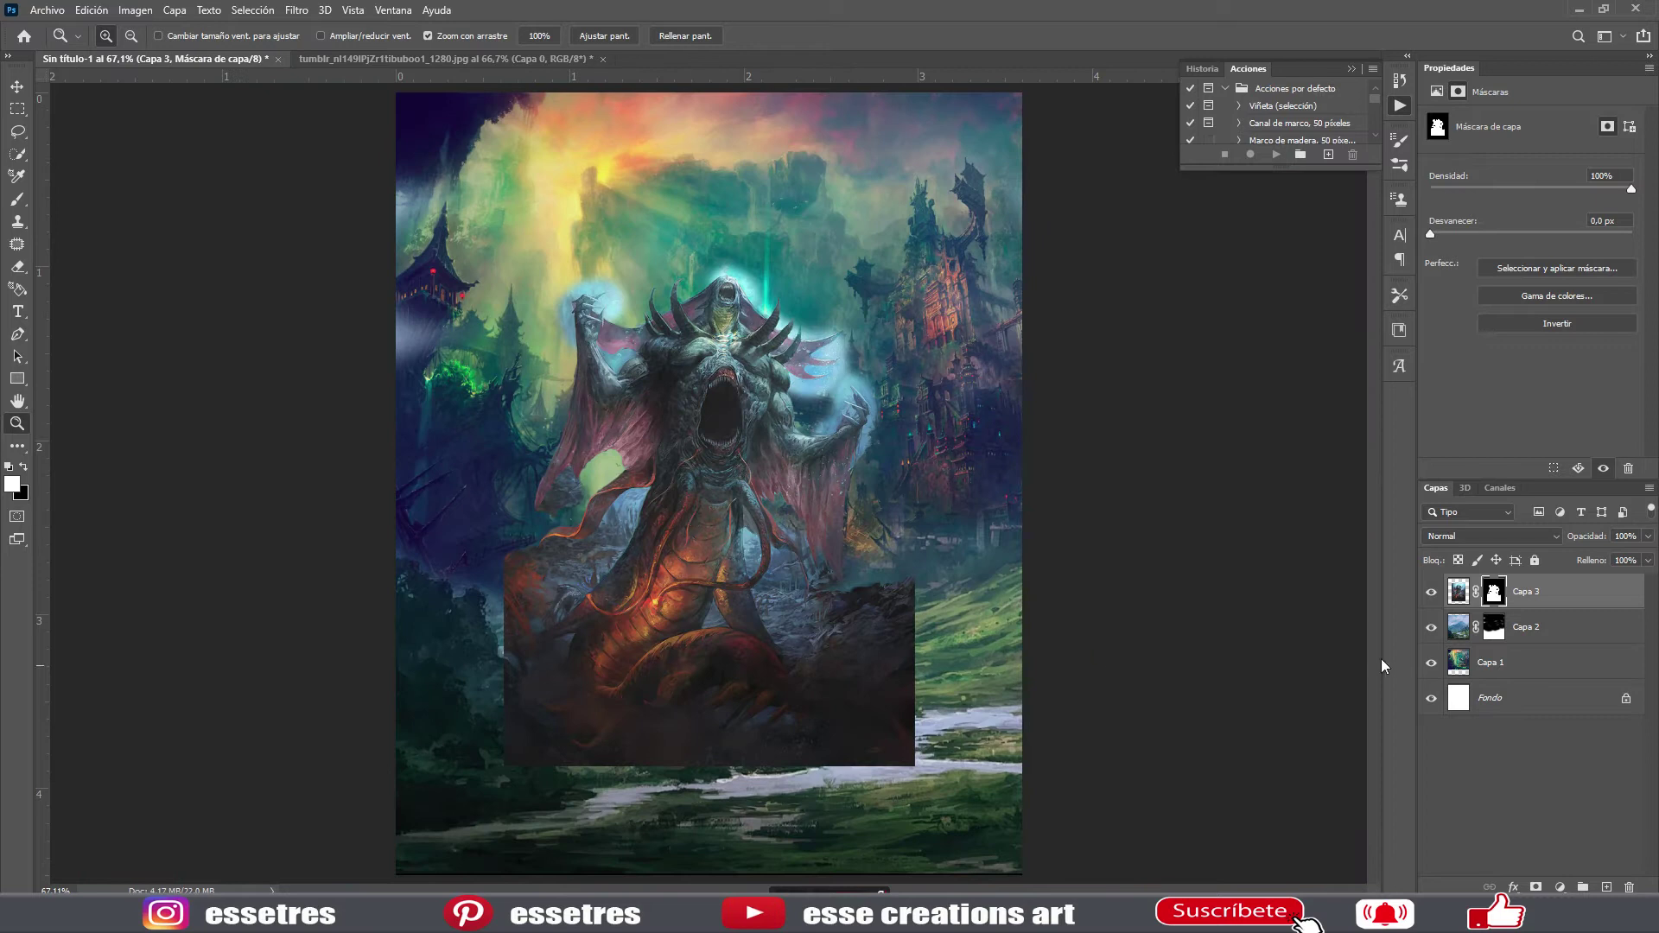
ctrl+click(1606, 886)
click(174, 10)
click(458, 220)
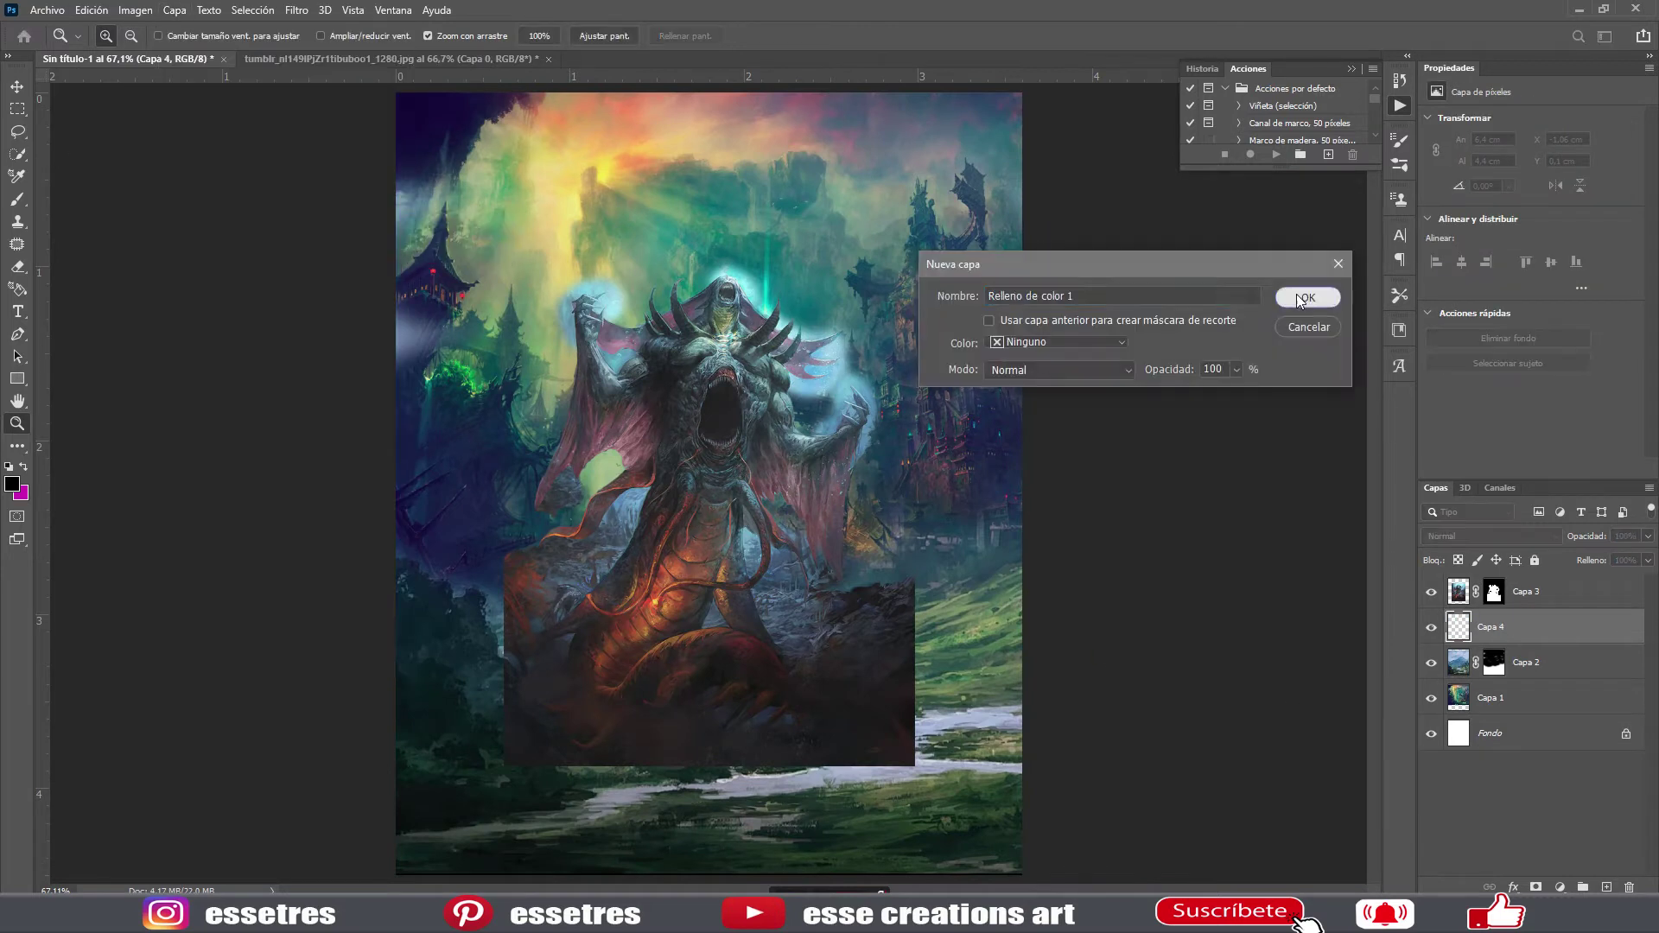
- Confirm the black Solid Color fill layer and select the monster layer Capa 3
click(1303, 297)
click(683, 349)
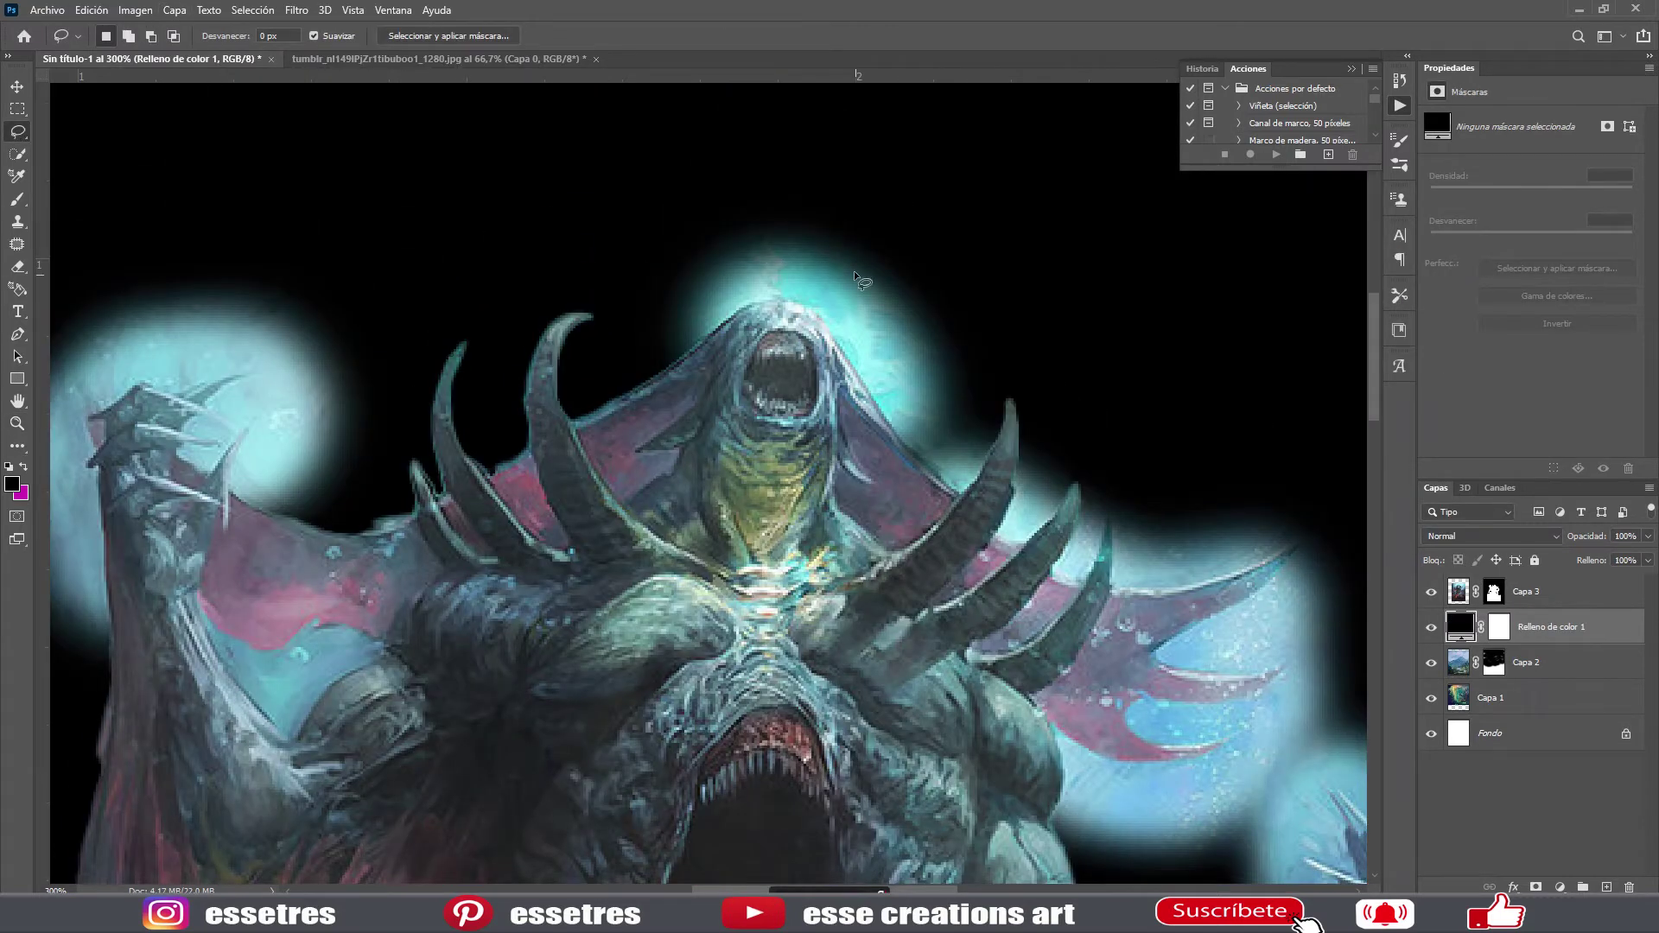
key(alt+bracketright)
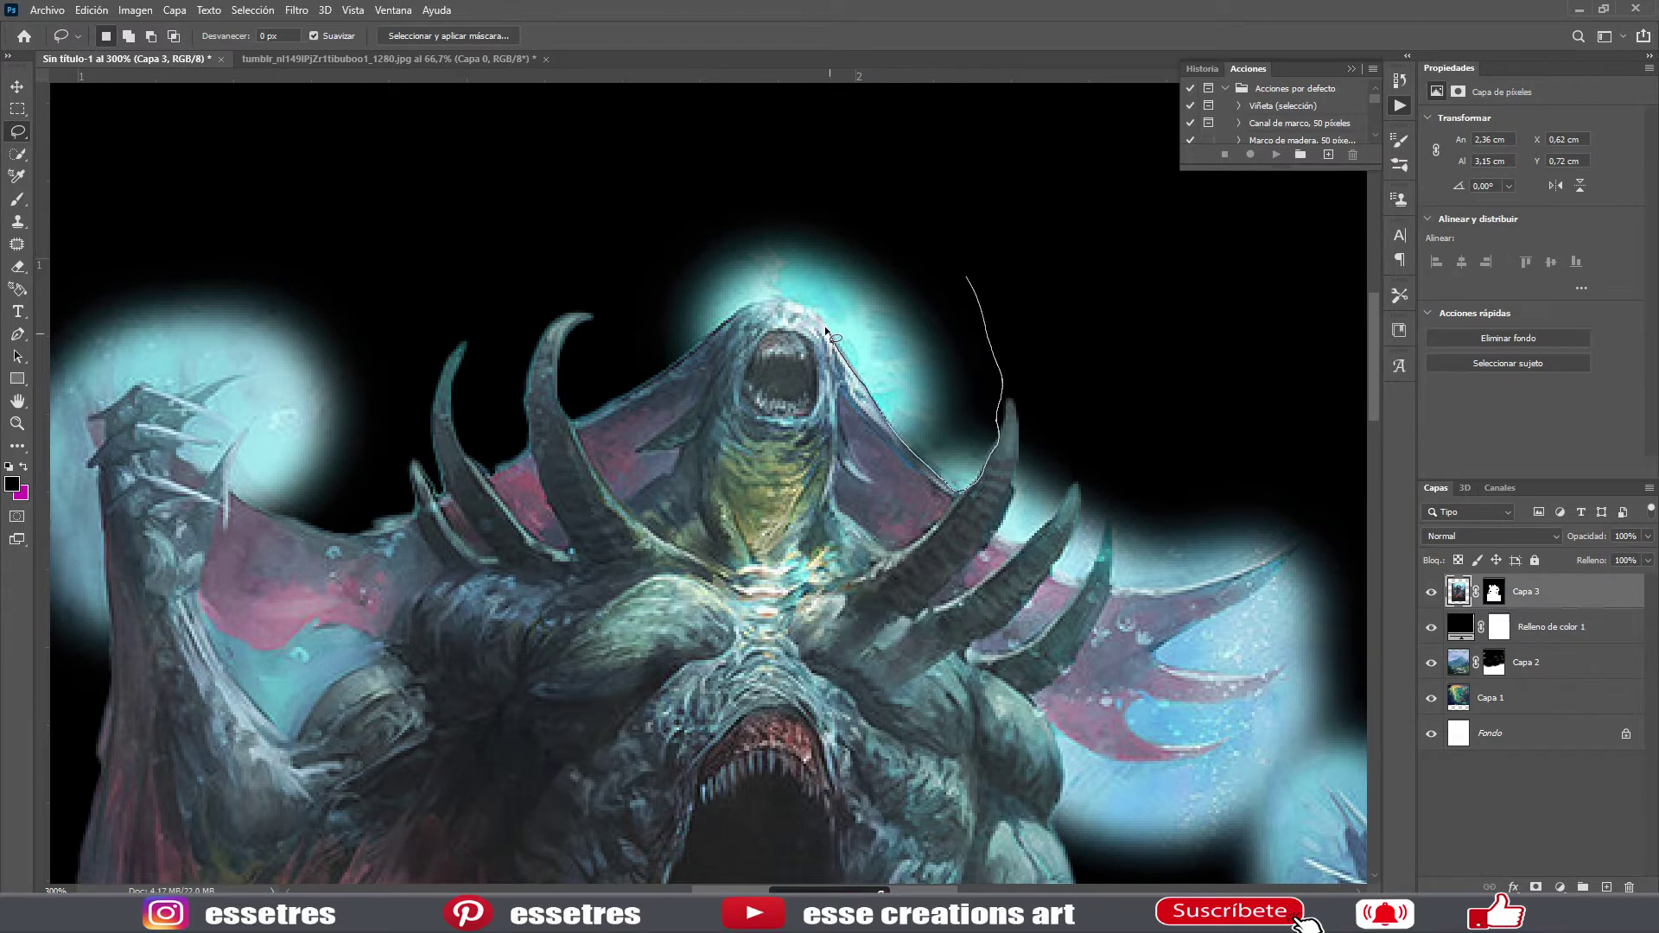
scroll(760, 138, down, 2)
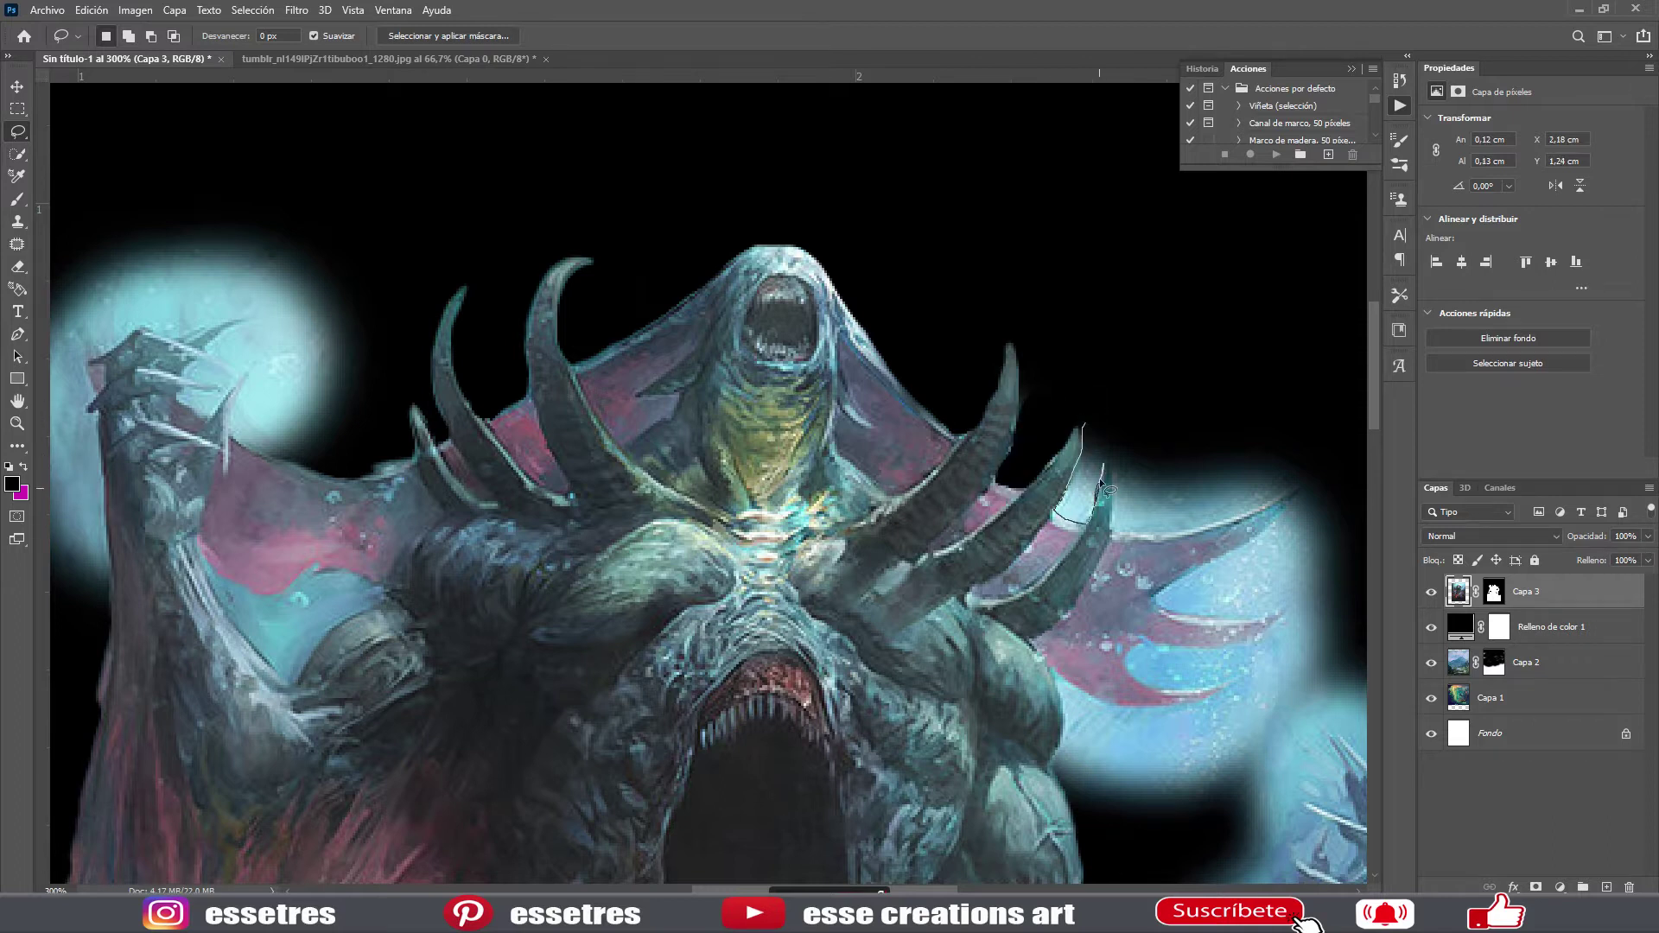
- Lasso and delete leftover bluish background beside the fin and claw
drag(1173, 533, 790, 367)
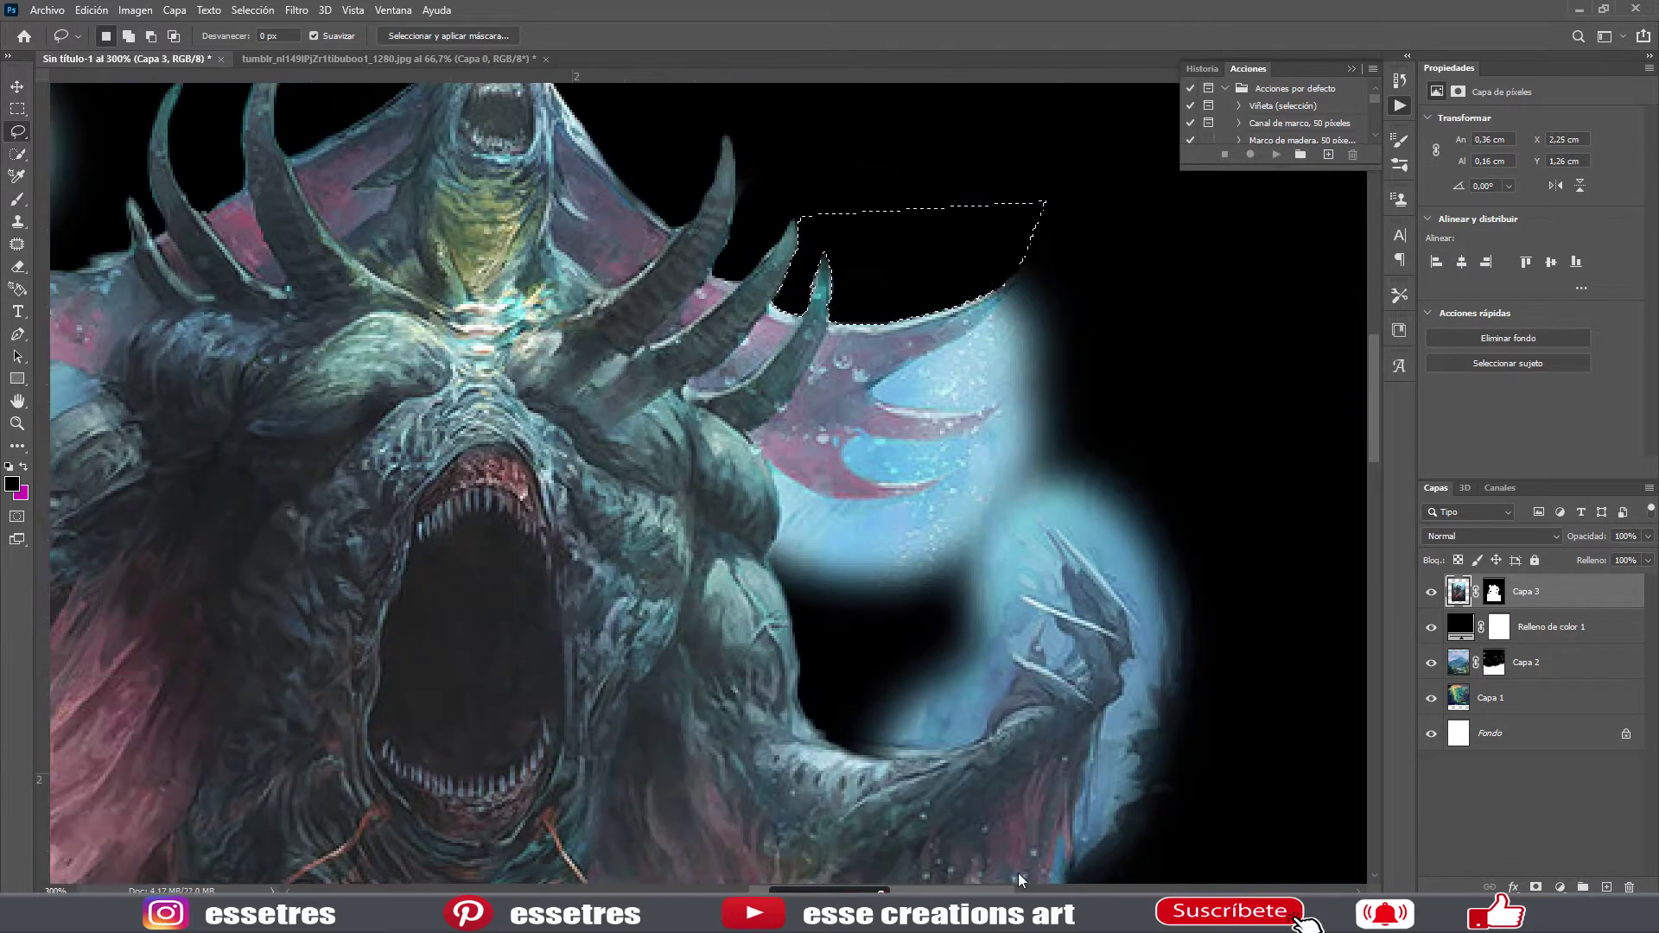
key(Delete)
key(ctrl+d)
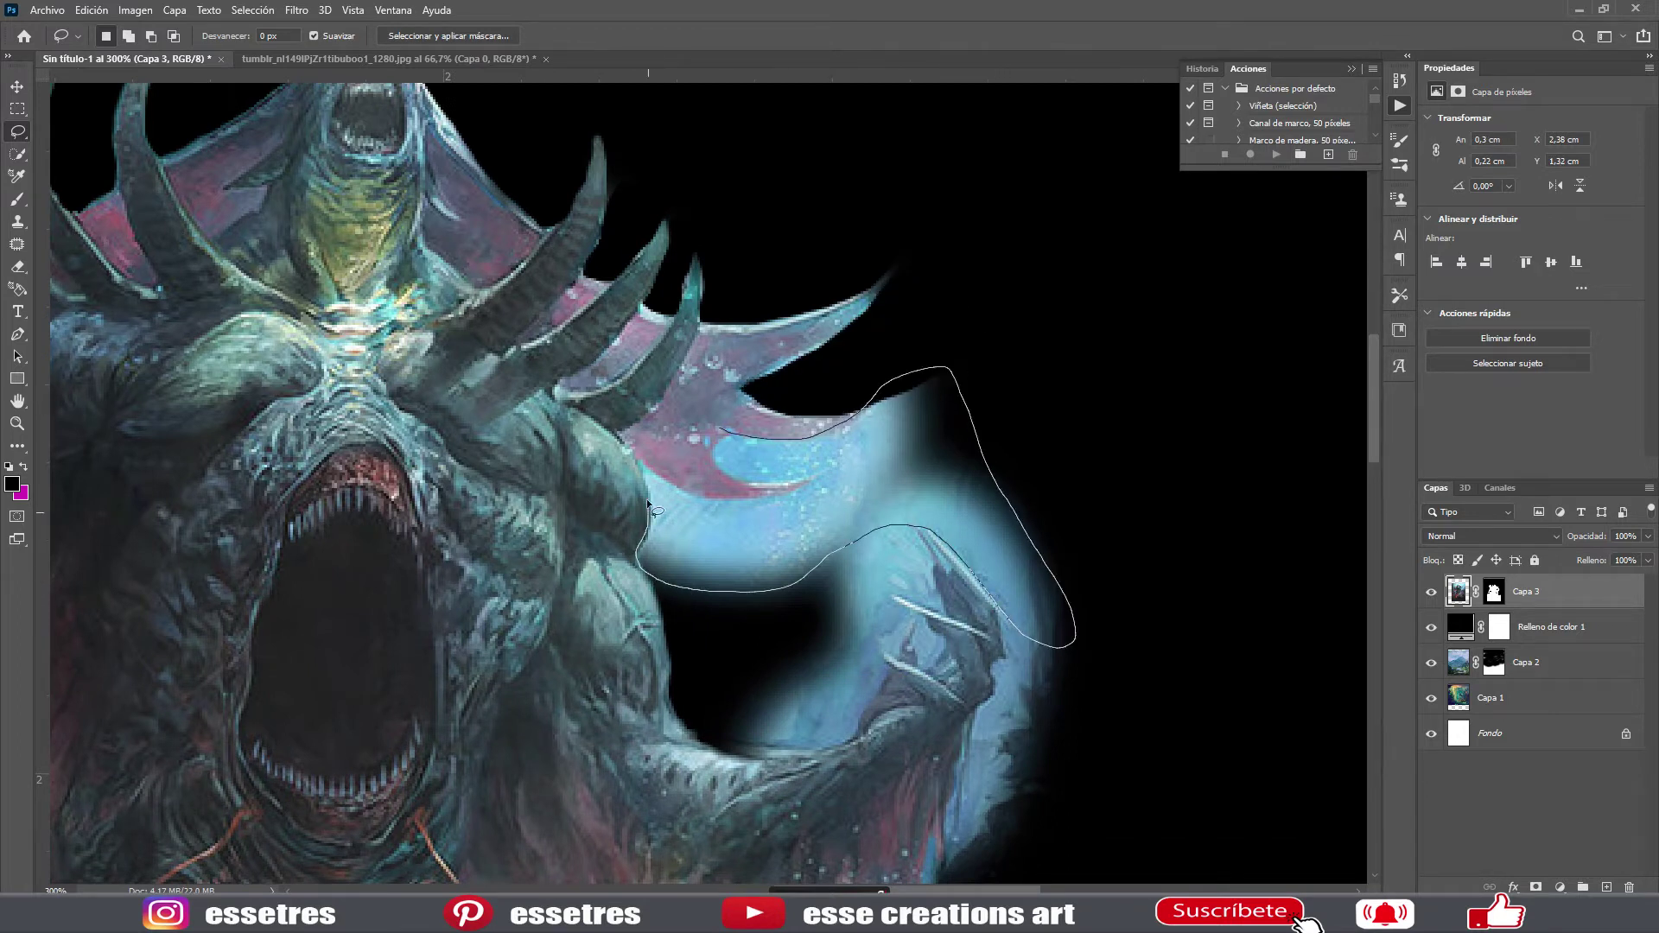
drag(738, 481, 726, 432)
key(Delete)
key(ctrl+d)
scroll(998, 330, down, 5)
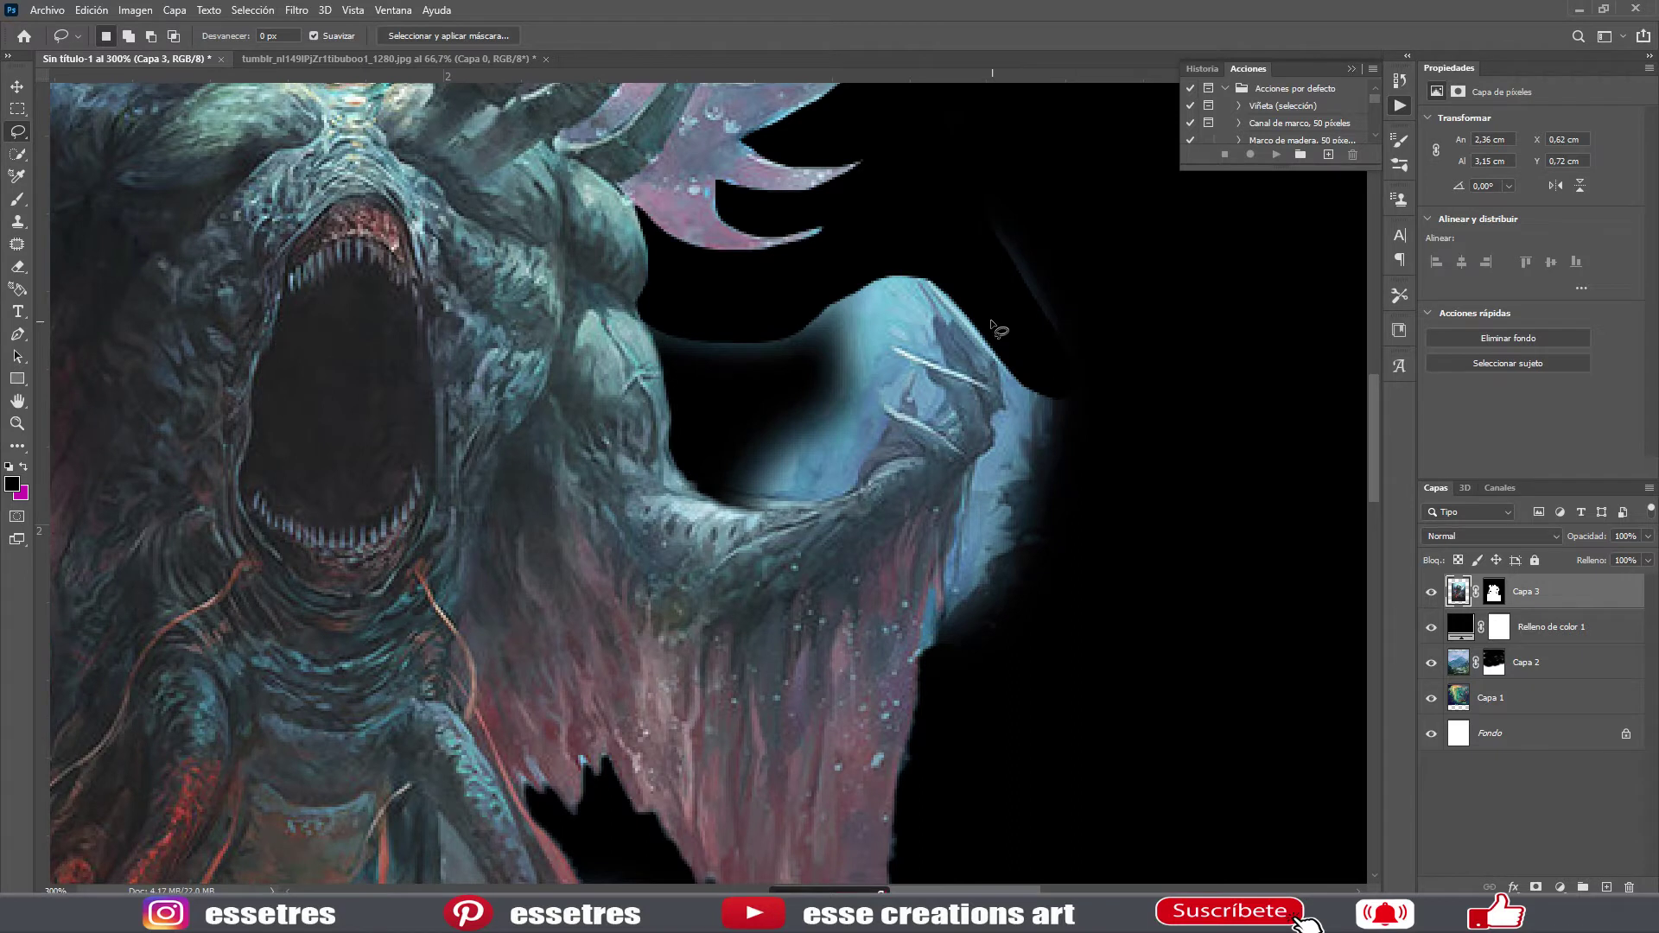
drag(936, 624, 937, 631)
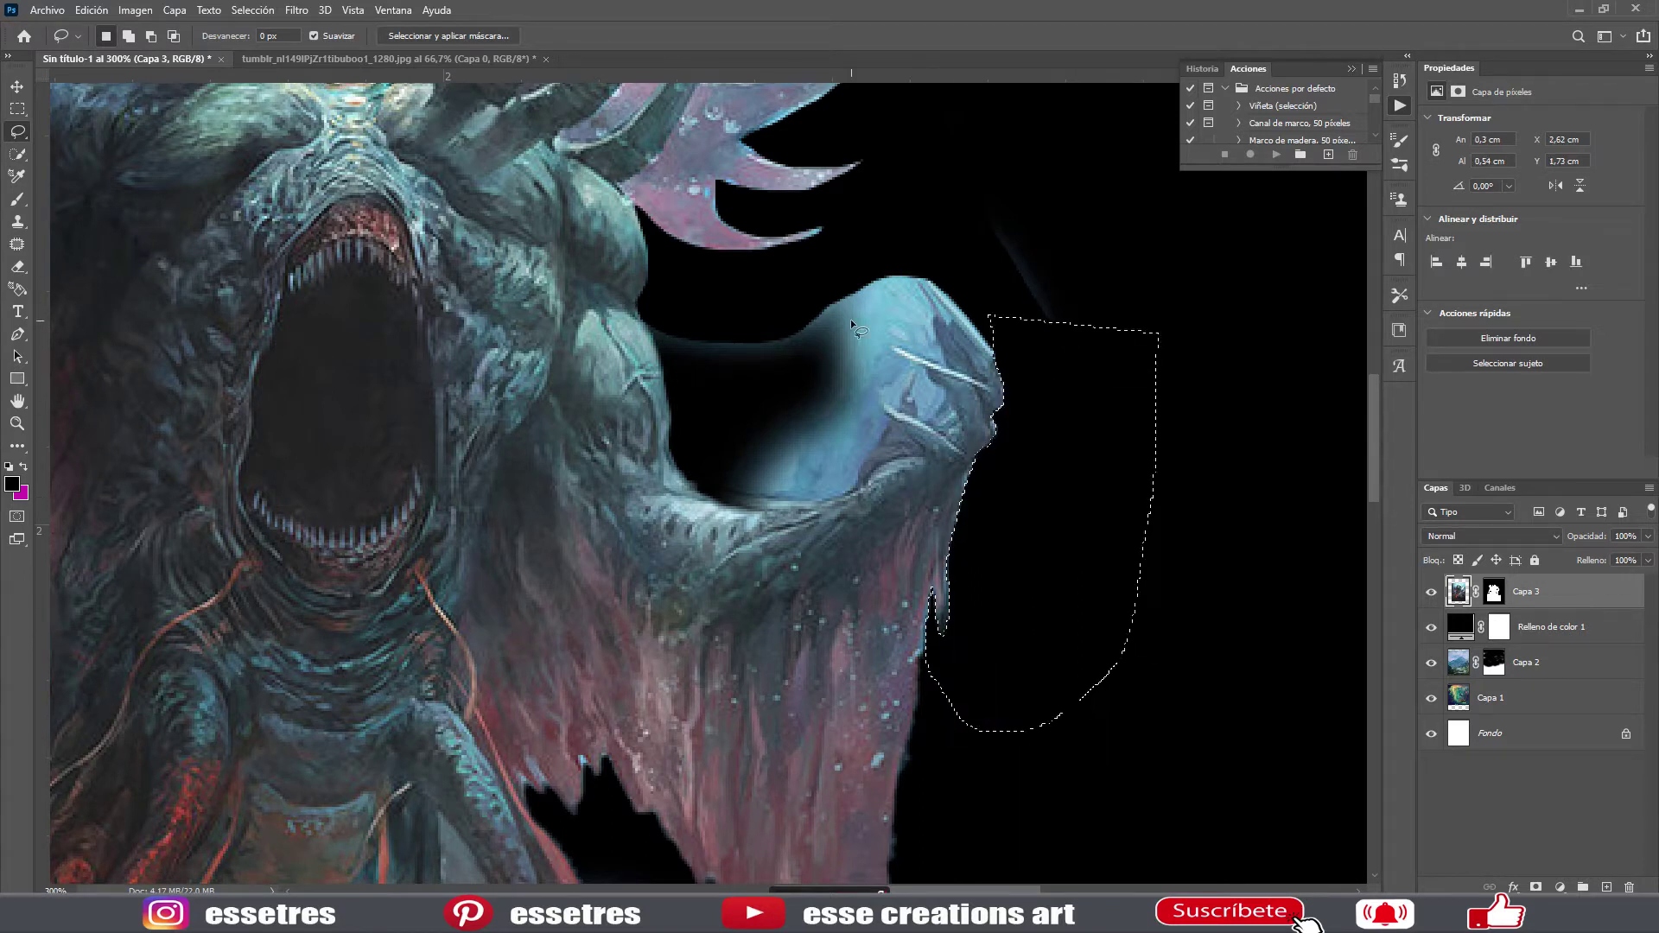
key(Delete)
key(ctrl+d)
- Remove the remaining glow along the fin and fit the composition in view
scroll(883, 285, up, 1)
drag(883, 285, 942, 349)
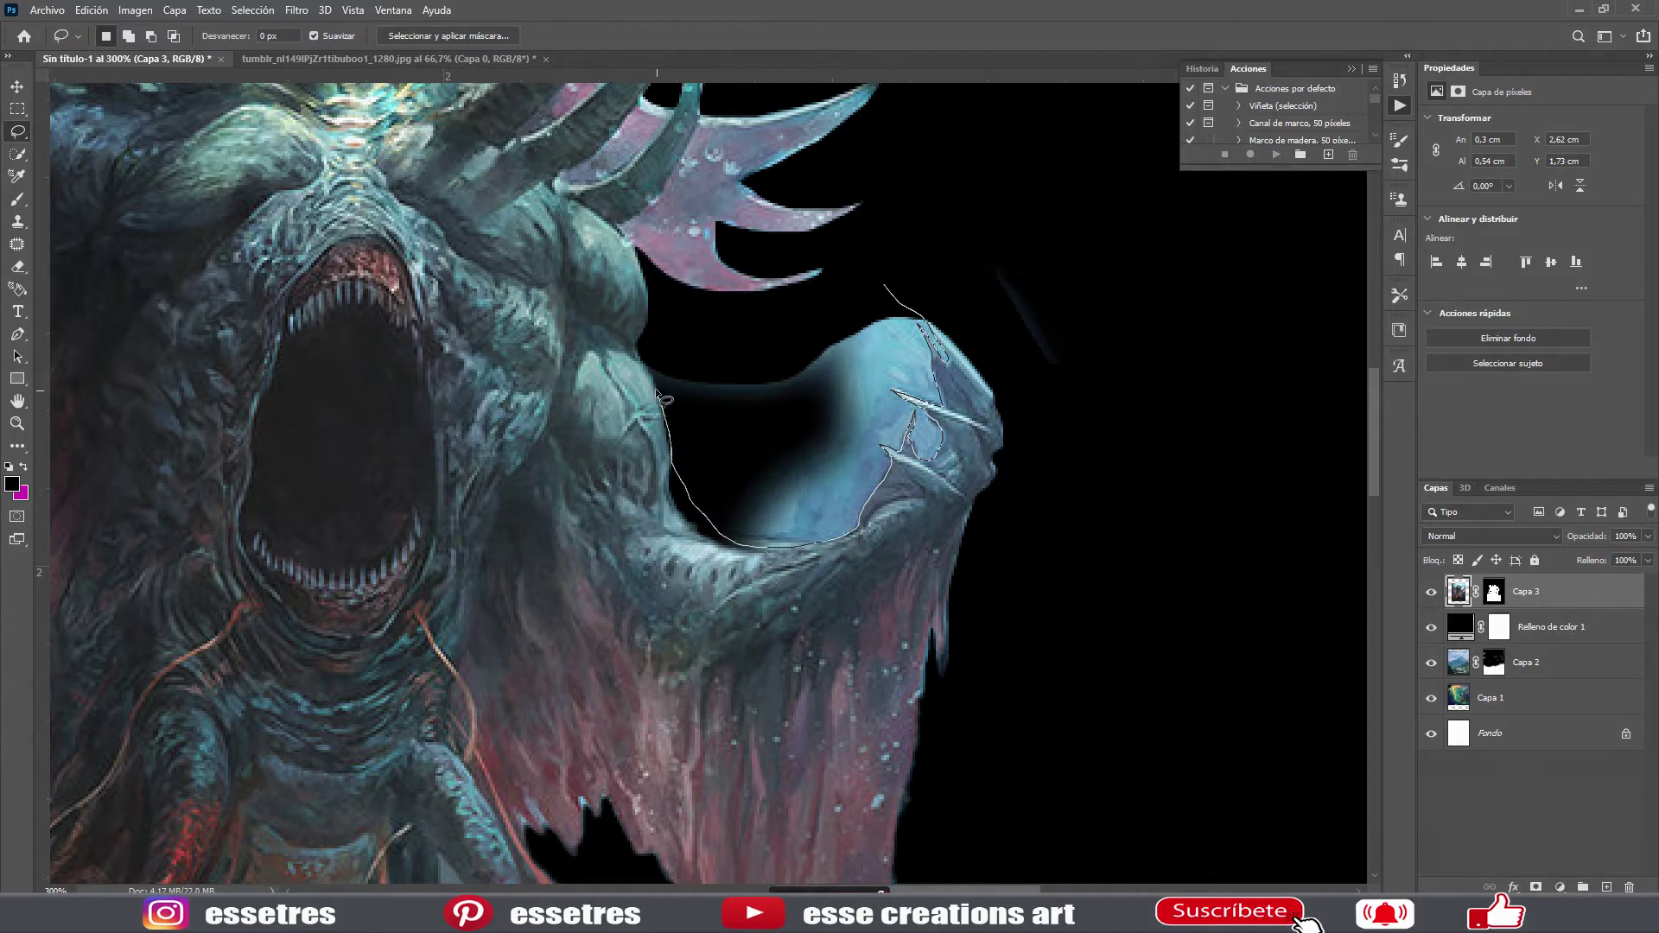
drag(666, 399, 661, 380)
key(Delete)
key(ctrl+d)
key(z)
key(ctrl+0)
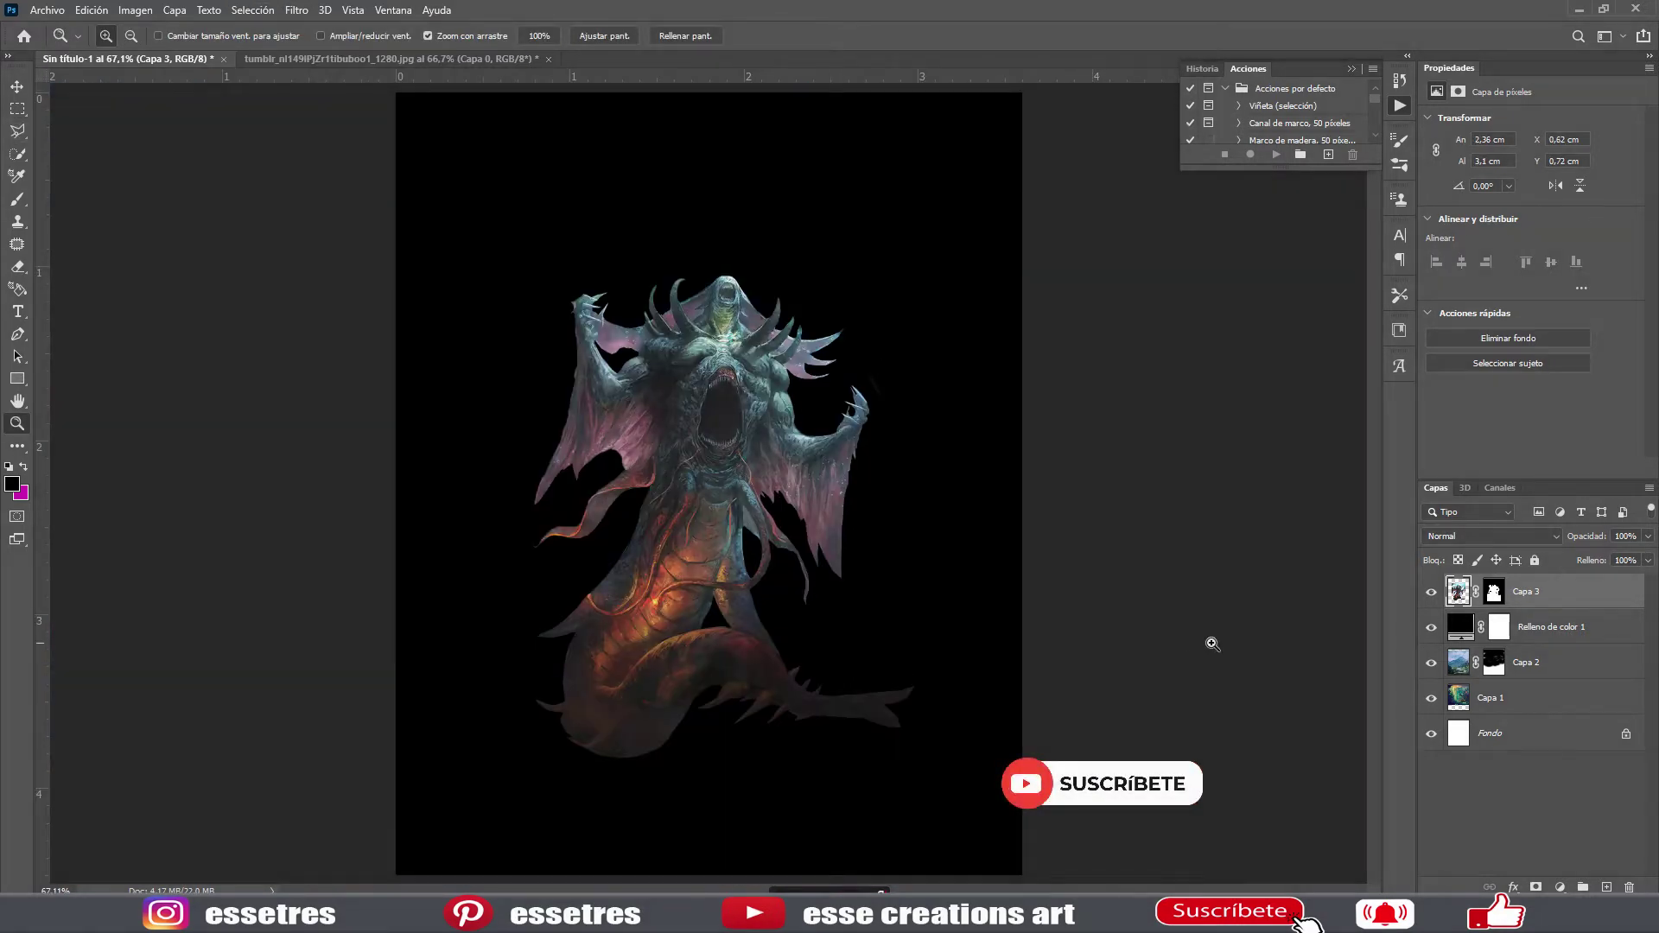
- Hide the black backdrop and apply the monster's layer mask
click(1430, 626)
click(1493, 590)
right_click(1493, 591)
click(1529, 639)
key(m)
- Rotate the monster slightly, enlarge it to about 117%, and position it over the city
key(ctrl+t)
drag(959, 250, 963, 229)
drag(529, 259, 490, 180)
drag(675, 629, 676, 682)
click(946, 40)
- Duplicate Capa 3 and blacken the copy with Hue/Saturation Lightness -100
right_click(1503, 591)
click(1373, 360)
key(Return)
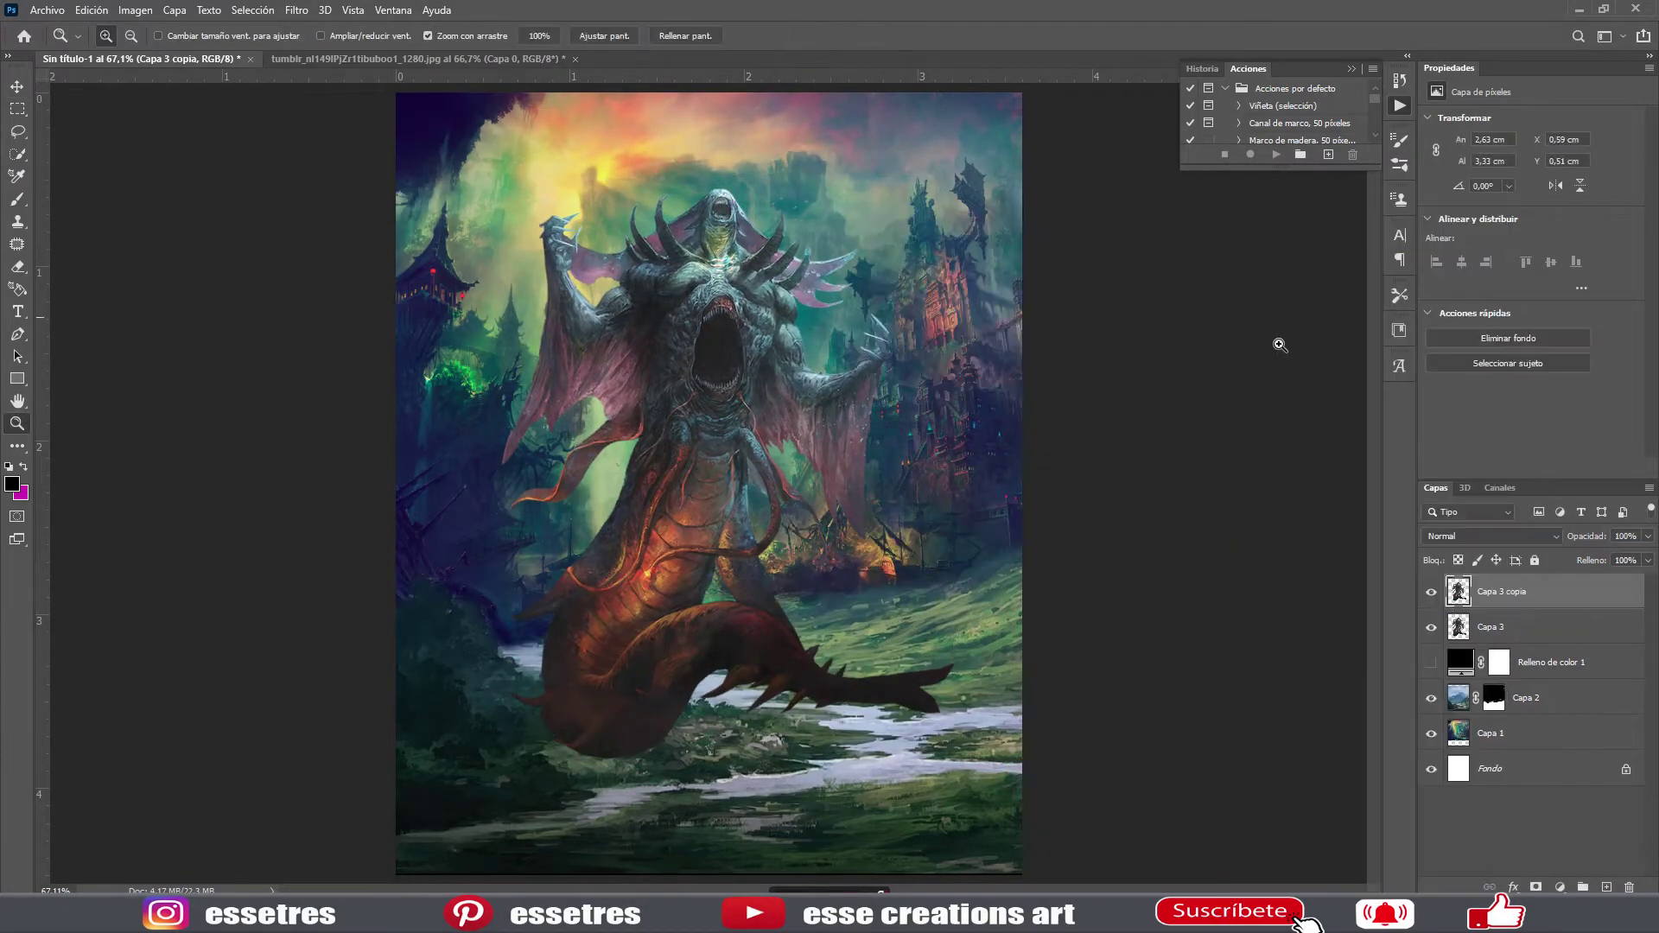
click(1493, 626)
key(ctrl+u)
key(Return)
- Flip the black silhouette vertically and stretch it below the monster
right_click(425, 448)
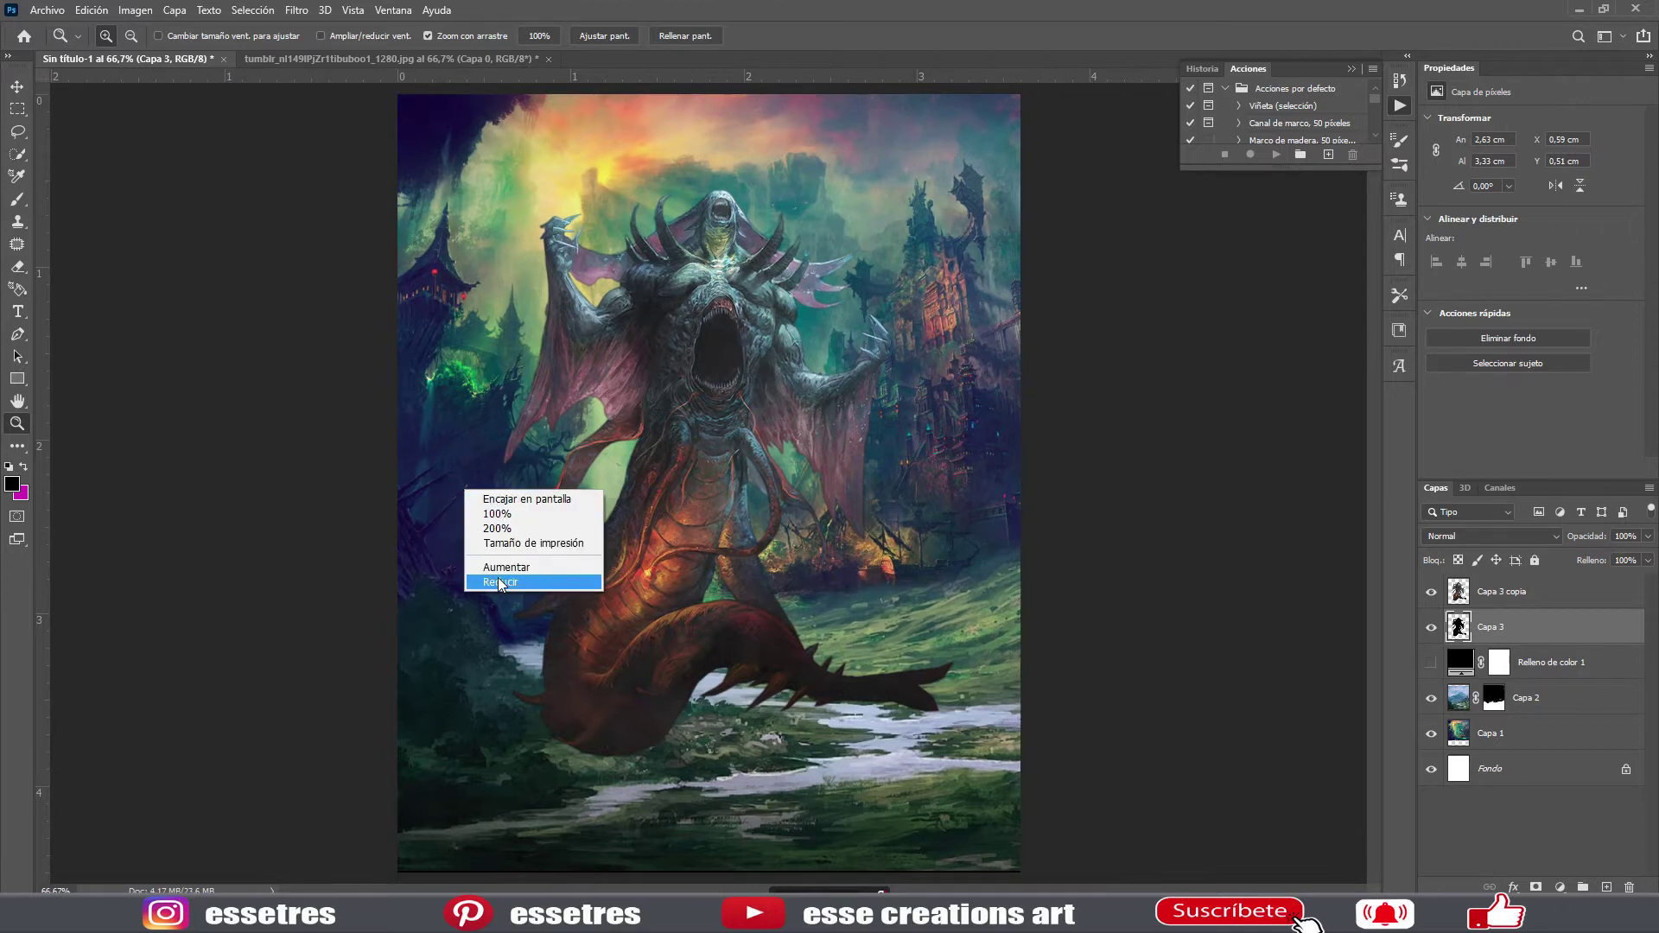
click(484, 574)
right_click(703, 421)
click(760, 570)
right_click(713, 401)
click(760, 712)
drag(717, 771, 717, 794)
- Warp the shadow, bending its far corner upward
right_click(812, 313)
click(864, 429)
drag(830, 611, 831, 570)
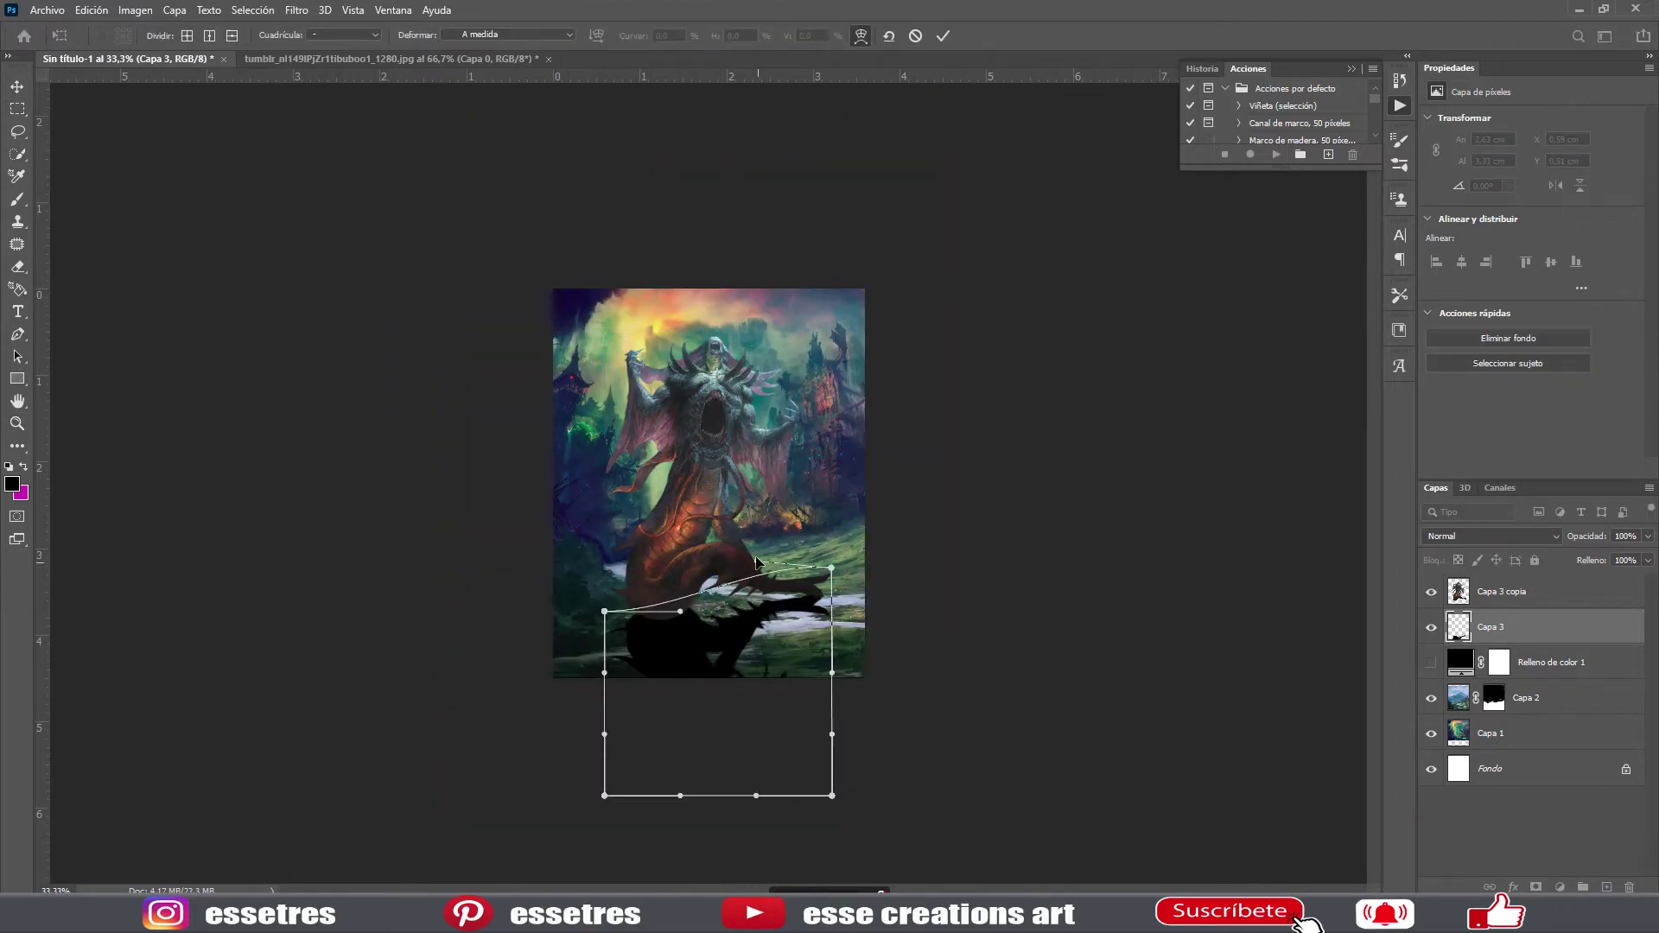
click(943, 38)
- Apply a blur filter to the shadow layer
click(296, 10)
click(605, 338)
click(1300, 168)
key(z)
click(709, 744)
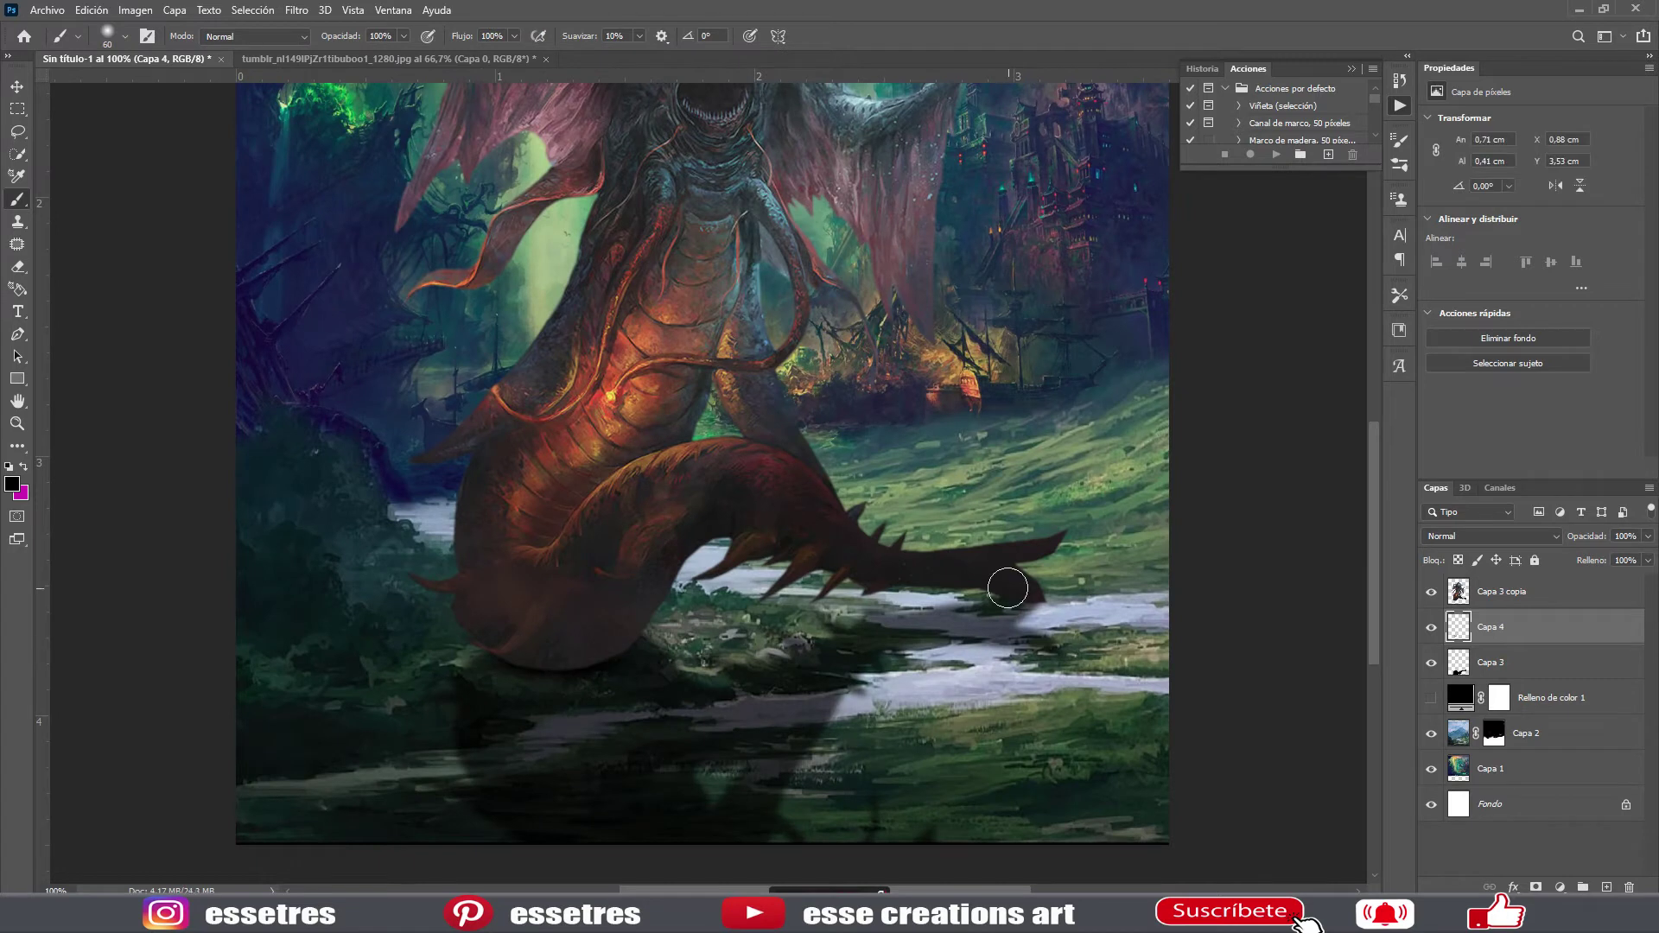
- Lower the shadow layer's opacity to 54% and fit the image on screen
click(1532, 673)
key(z)
right_click(277, 420)
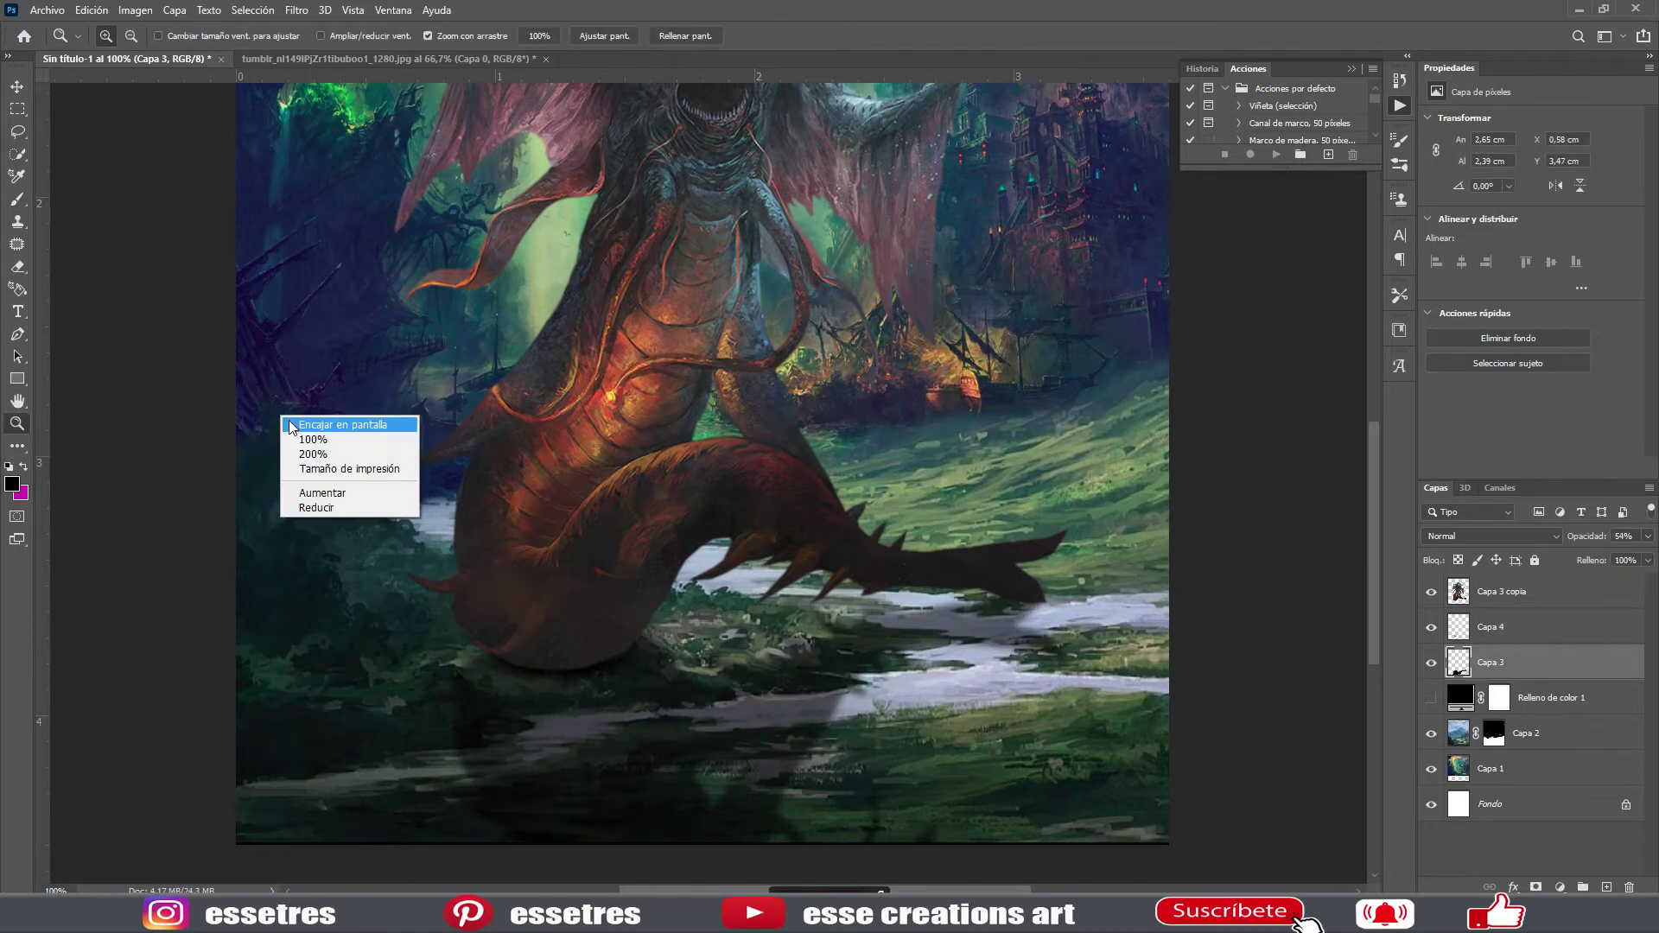
click(320, 427)
click(1538, 768)
- Add a +15 Hue/Saturation adjustment and a new layer clipped to the ground
click(1559, 887)
click(1557, 724)
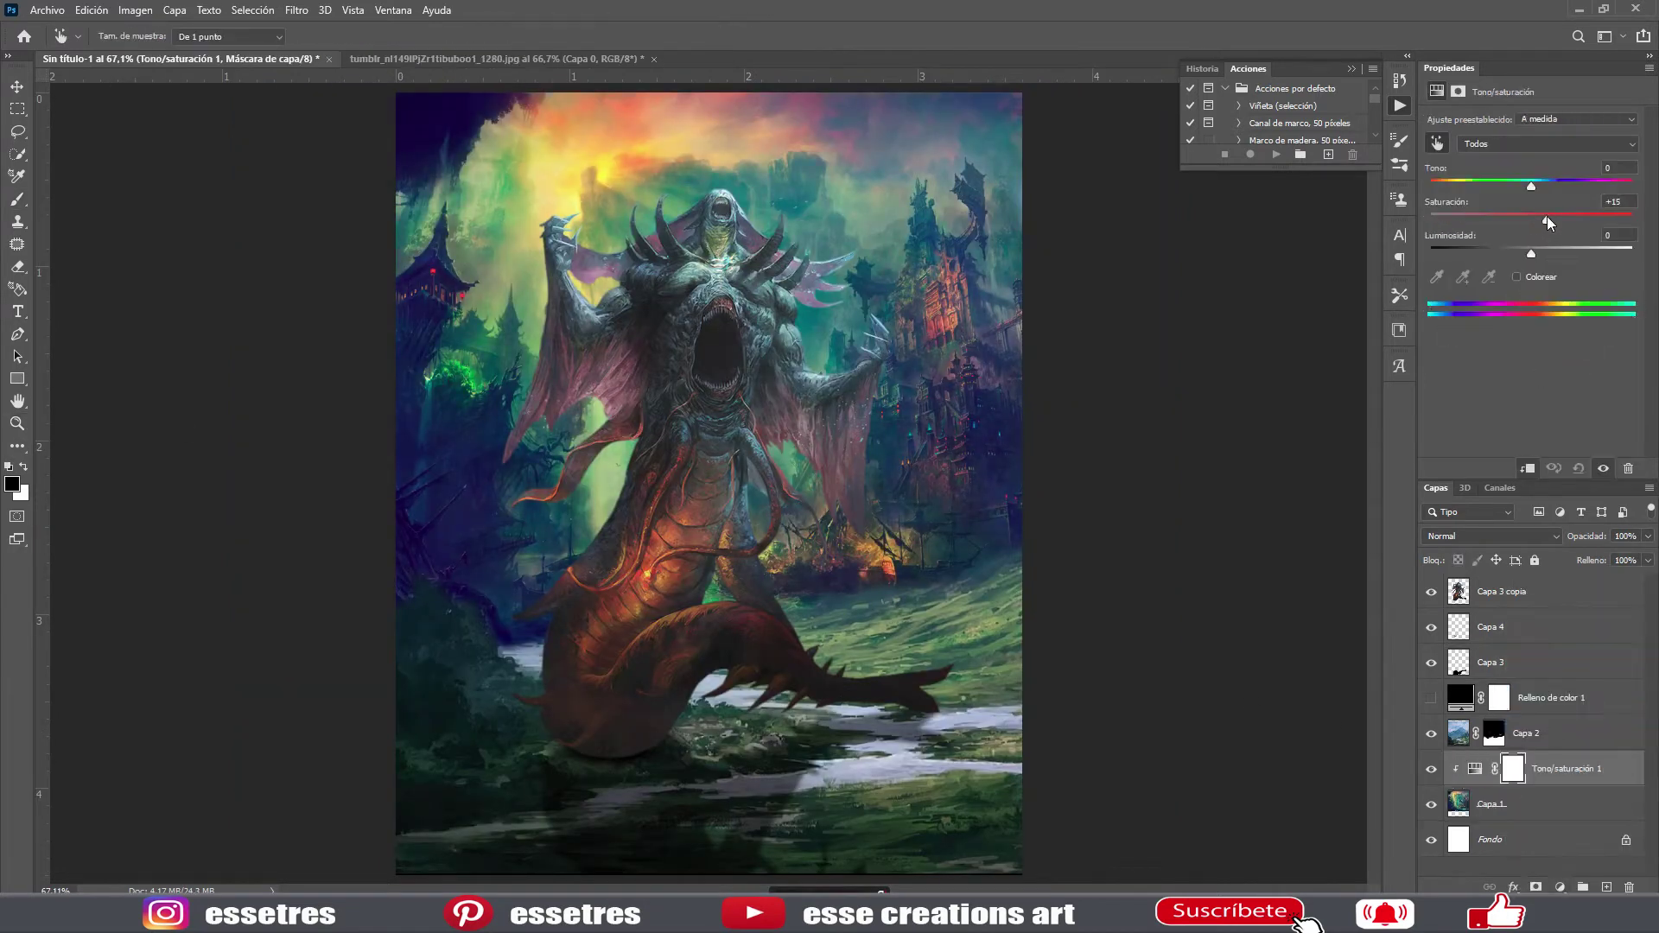
right_click(1501, 735)
key(Escape)
right_click(1517, 736)
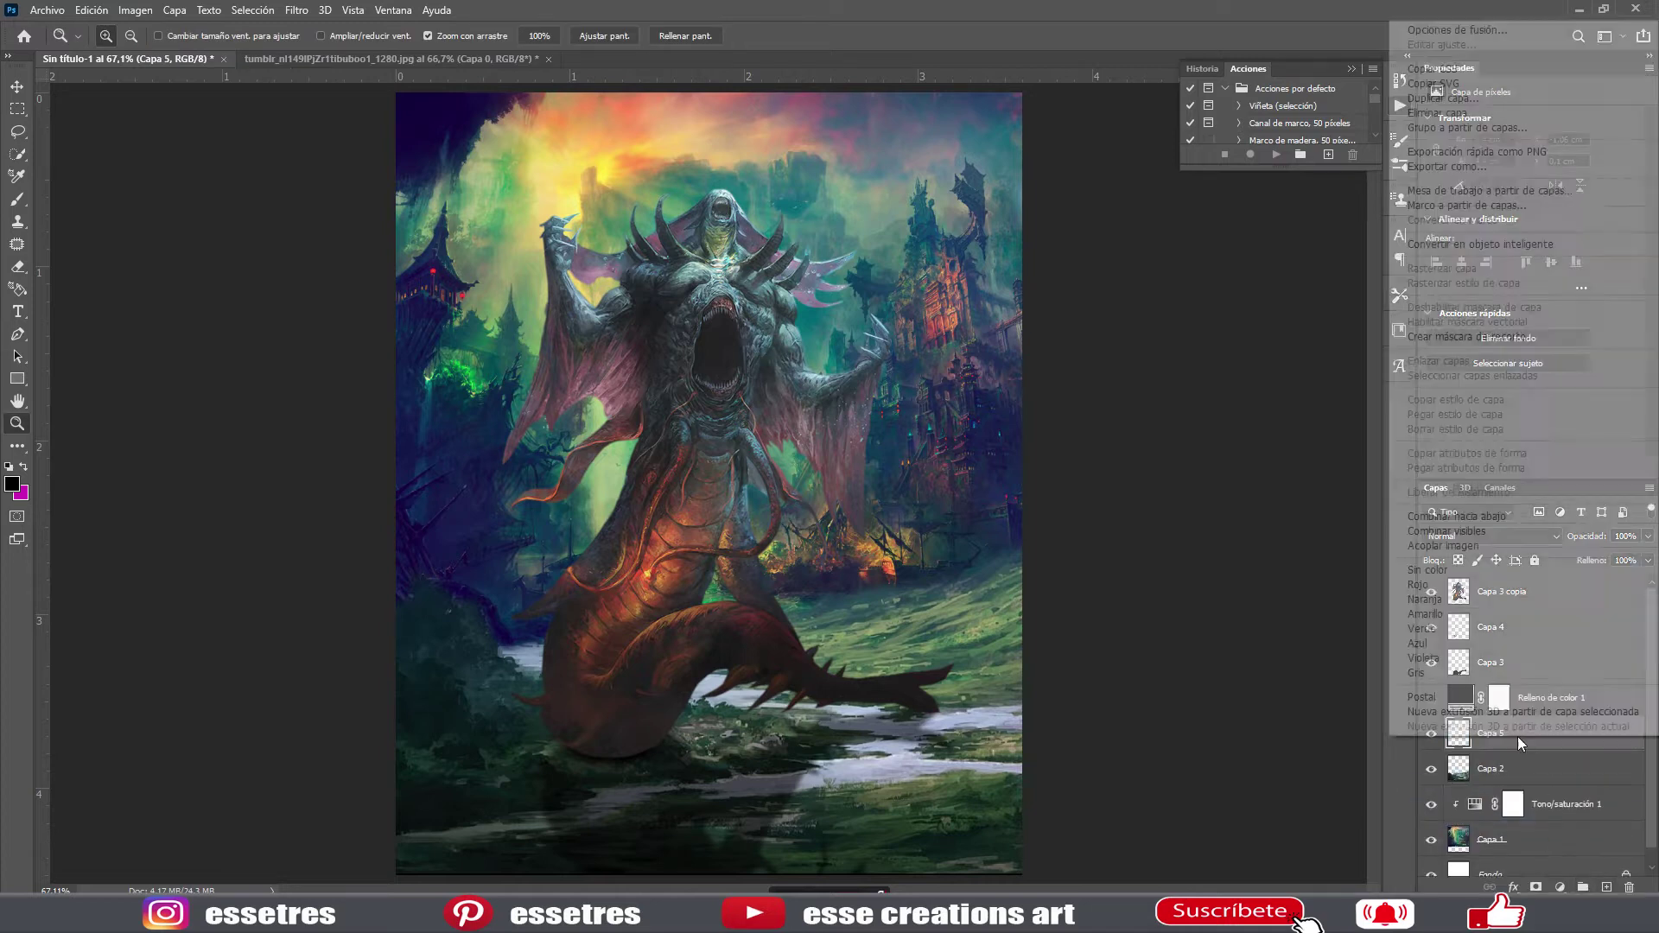
- Paint orange across the lower ground on Capa 5, set to Multiply at 68% opacity
click(12, 483)
click(652, 151)
key(Return)
key(b)
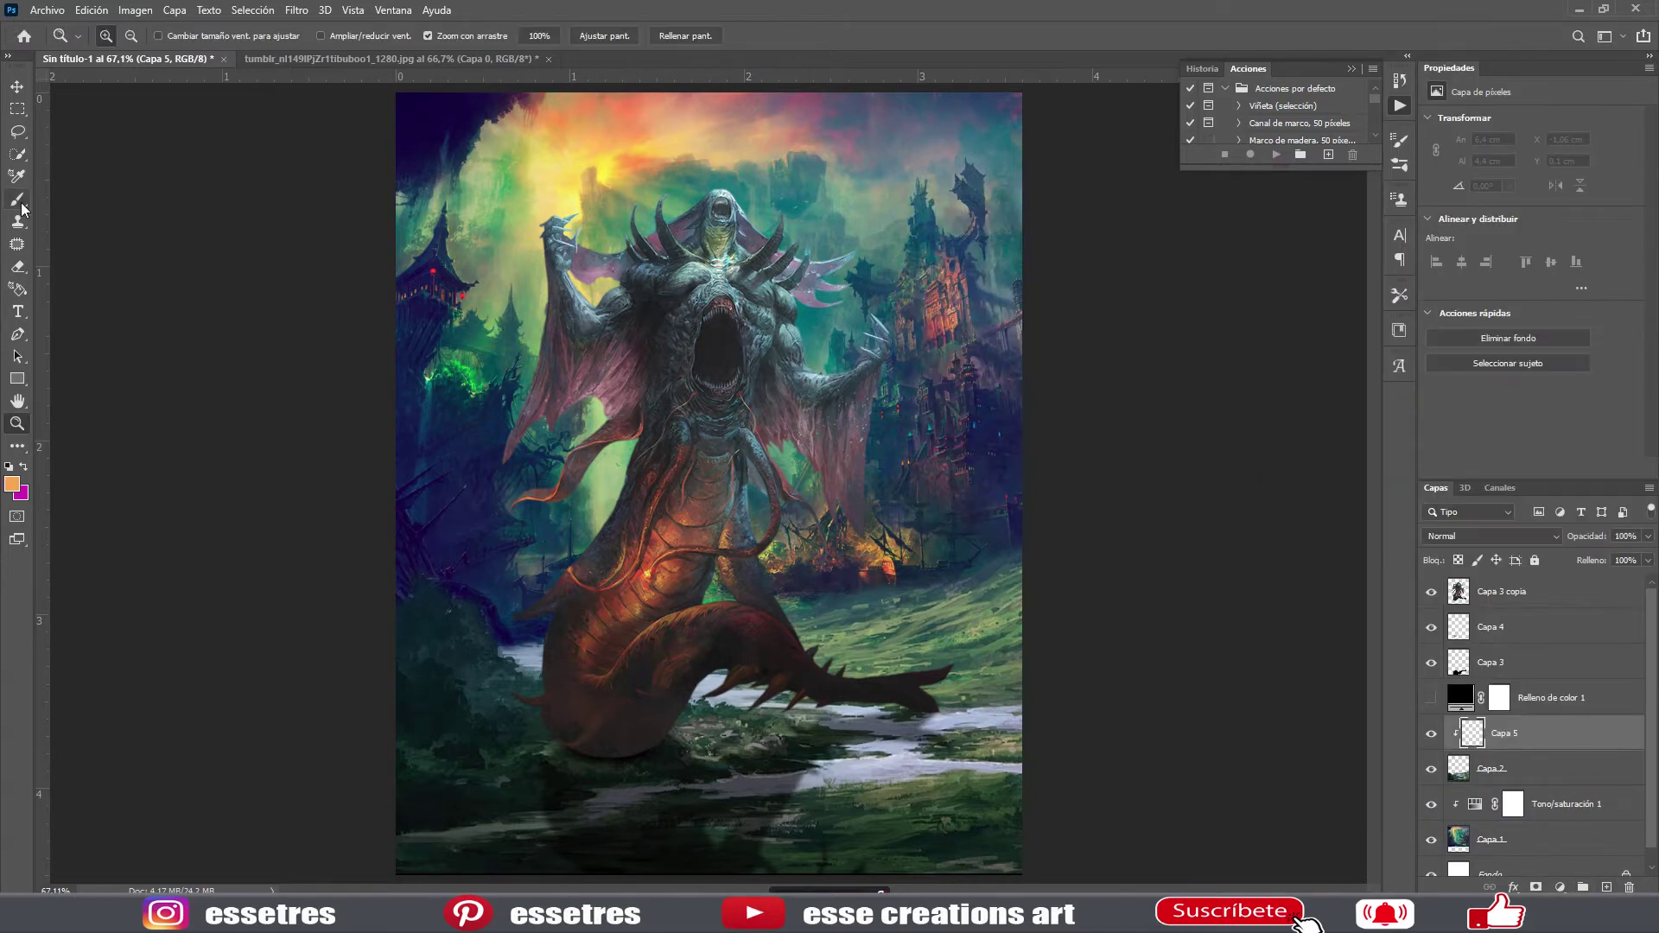
drag(829, 596, 1056, 859)
click(12, 484)
click(1061, 394)
key(Return)
drag(535, 605, 482, 746)
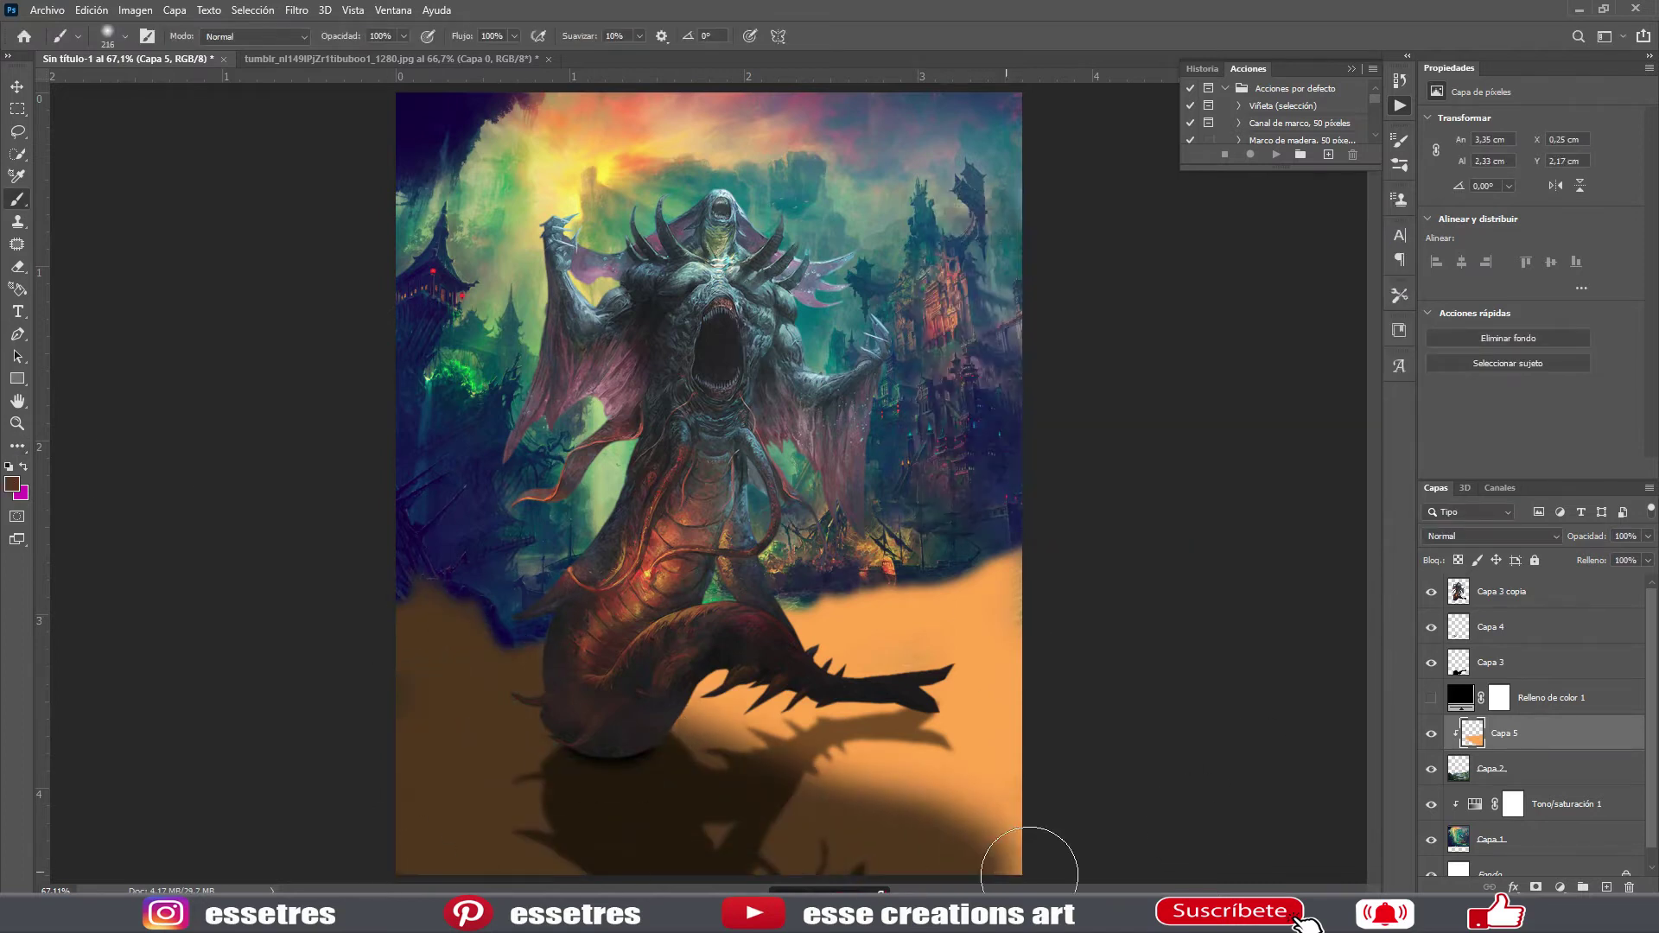
click(1490, 535)
click(1469, 528)
drag(1647, 536, 1619, 557)
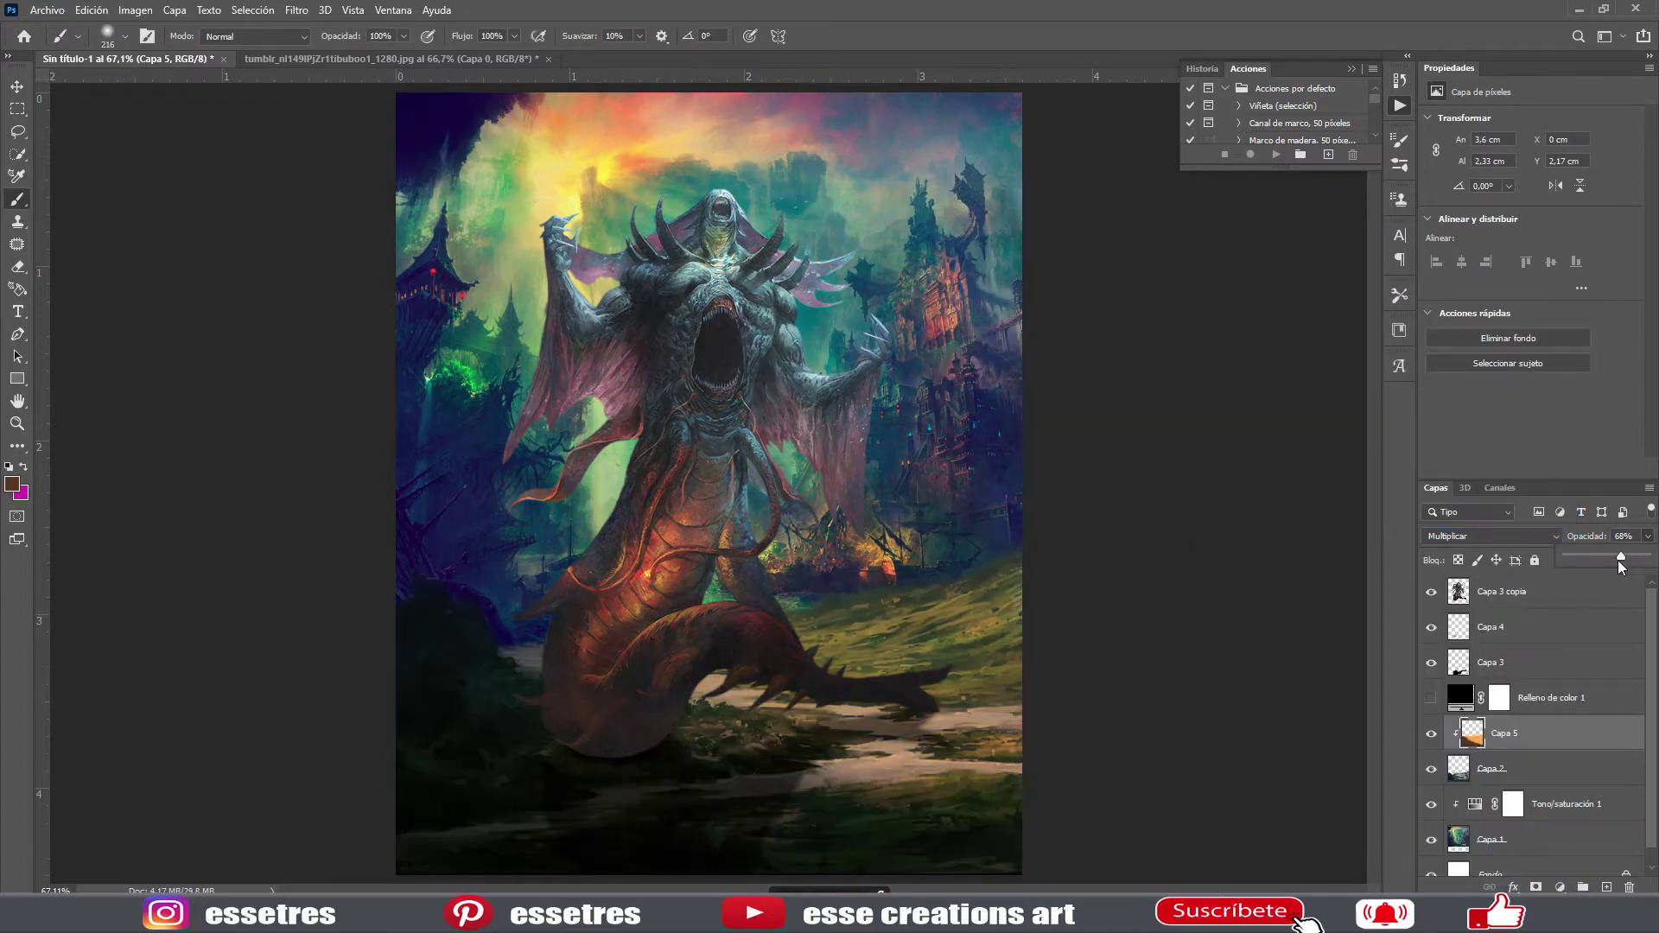
- Paint brown over the monster on clipped Capa 6 and set it to Soft Light
click(1504, 596)
click(1605, 888)
key(ctrl+alt+g)
click(12, 484)
click(1072, 329)
click(1329, 233)
key(b)
mouse_move(878, 397)
mouse_down()
mouse_move(605, 345)
mouse_move(734, 605)
mouse_move(534, 540)
mouse_up()
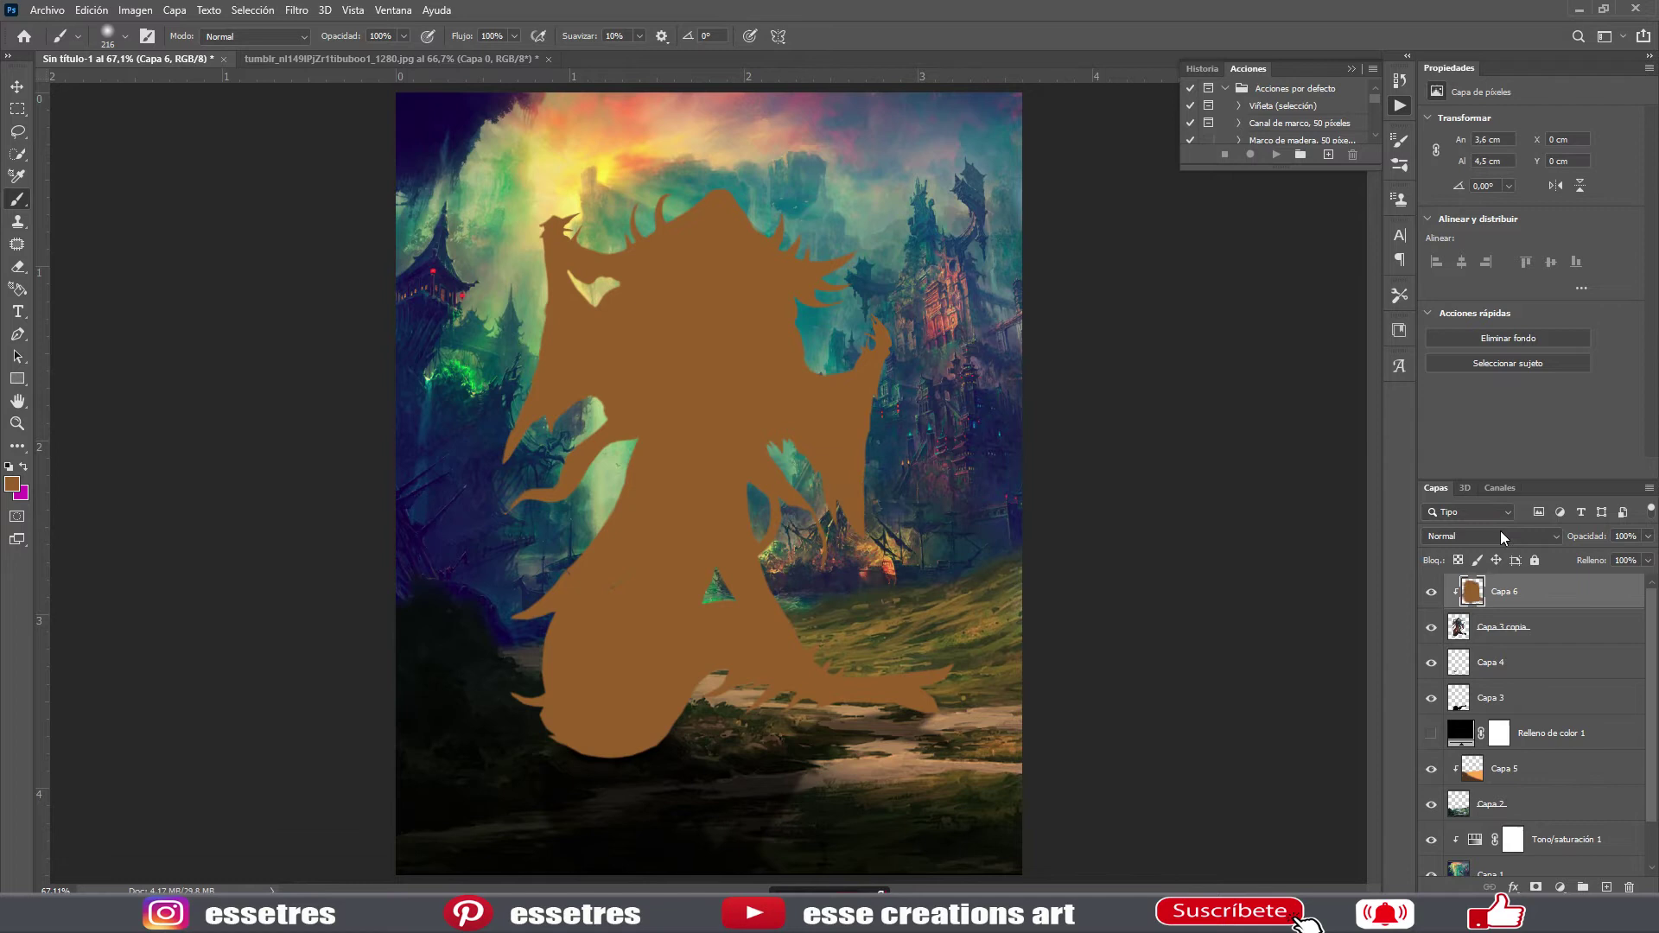
click(1503, 537)
click(1470, 684)
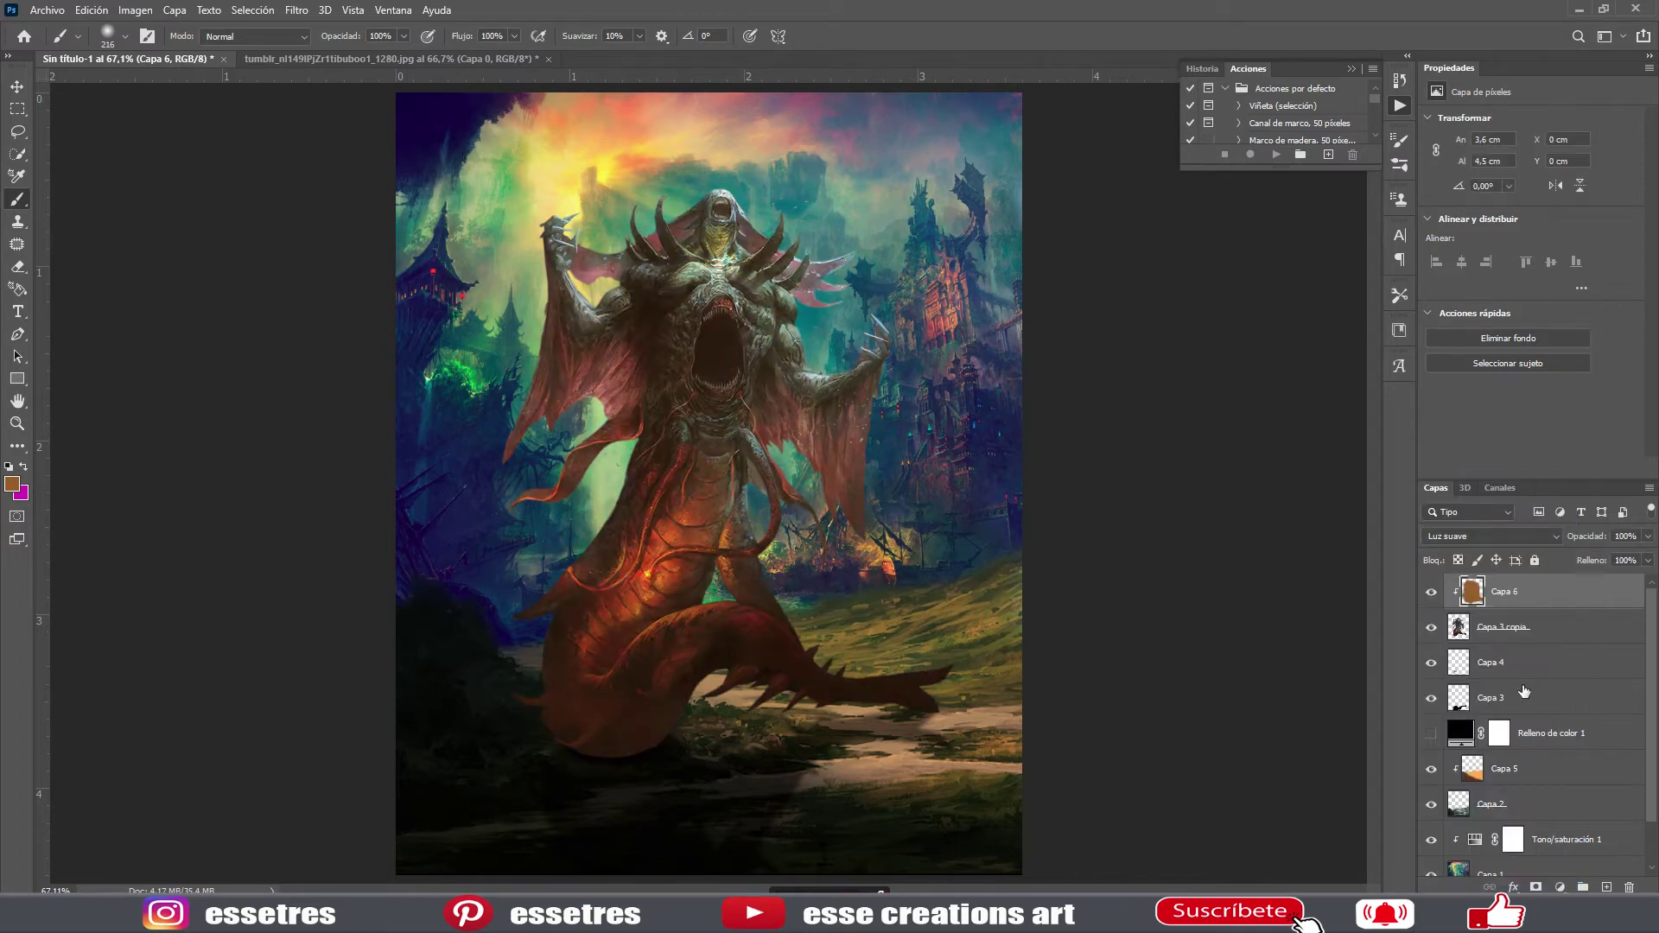
- Open the Prince of Persia warrior image
click(1550, 732)
click(47, 10)
click(52, 45)
double_click(901, 233)
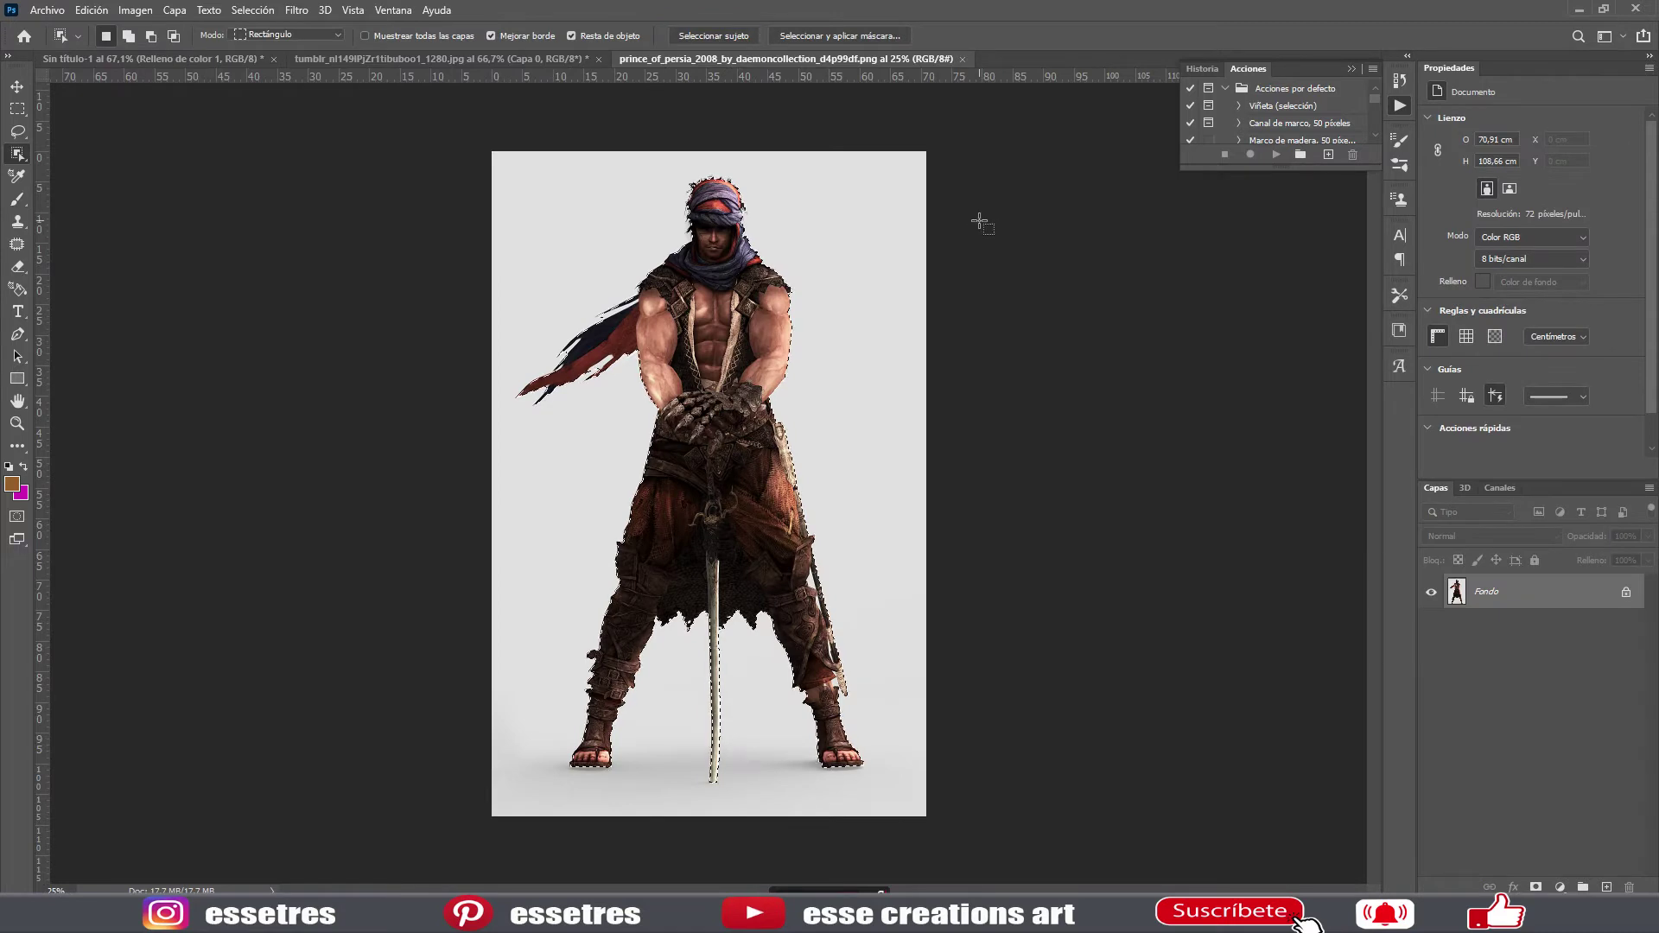
- Mask out the warrior's background and drag him to the top of the main composition
click(1535, 887)
key(v)
drag(463, 326, 579, 340)
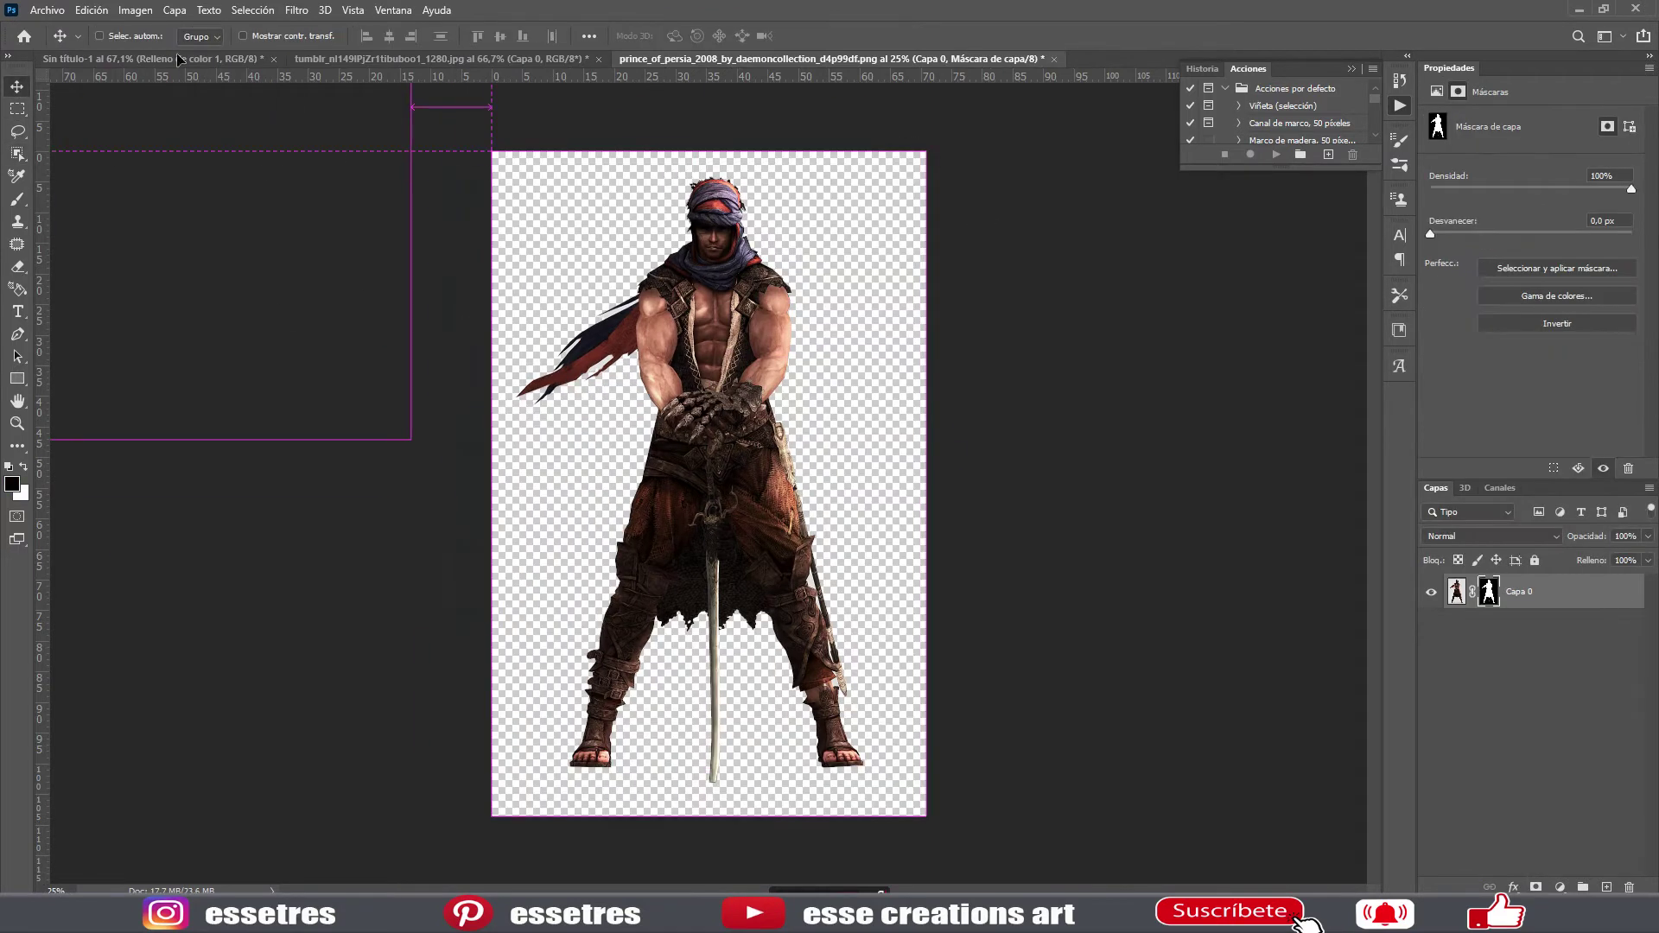
key(ctrl+shift+bracketright)
- Shrink the warrior and place him centre-bottom in front of the monster
right_click(721, 277)
click(778, 433)
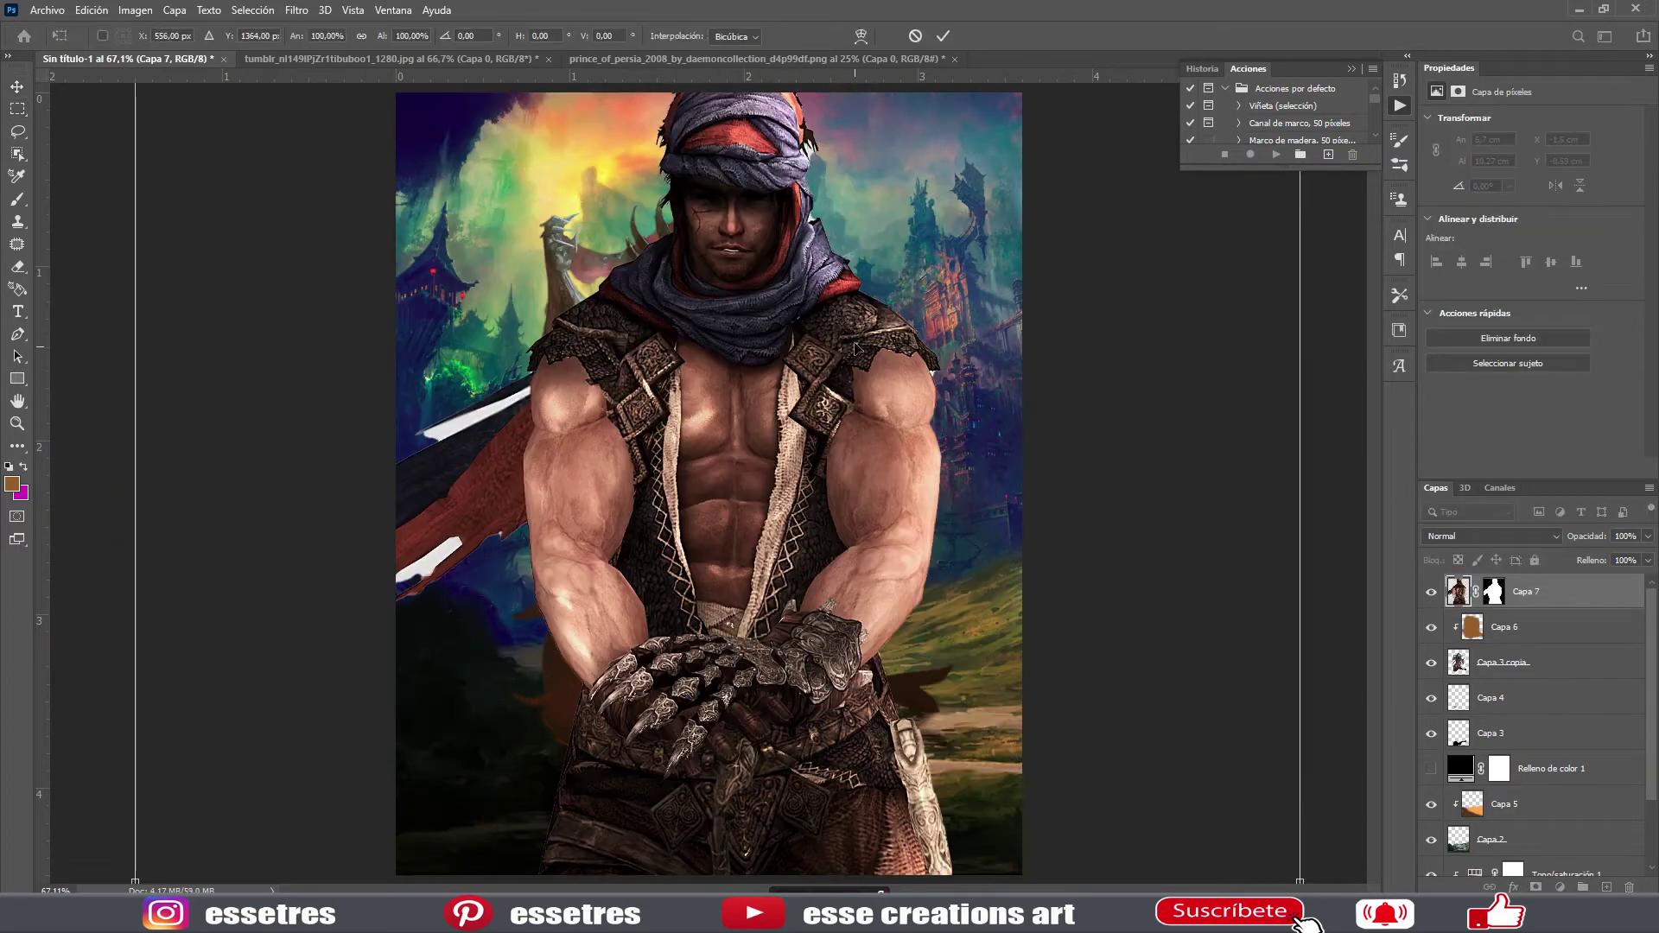
mouse_move(1260, 229)
mouse_down()
mouse_move(759, 527)
mouse_move(828, 518)
mouse_up()
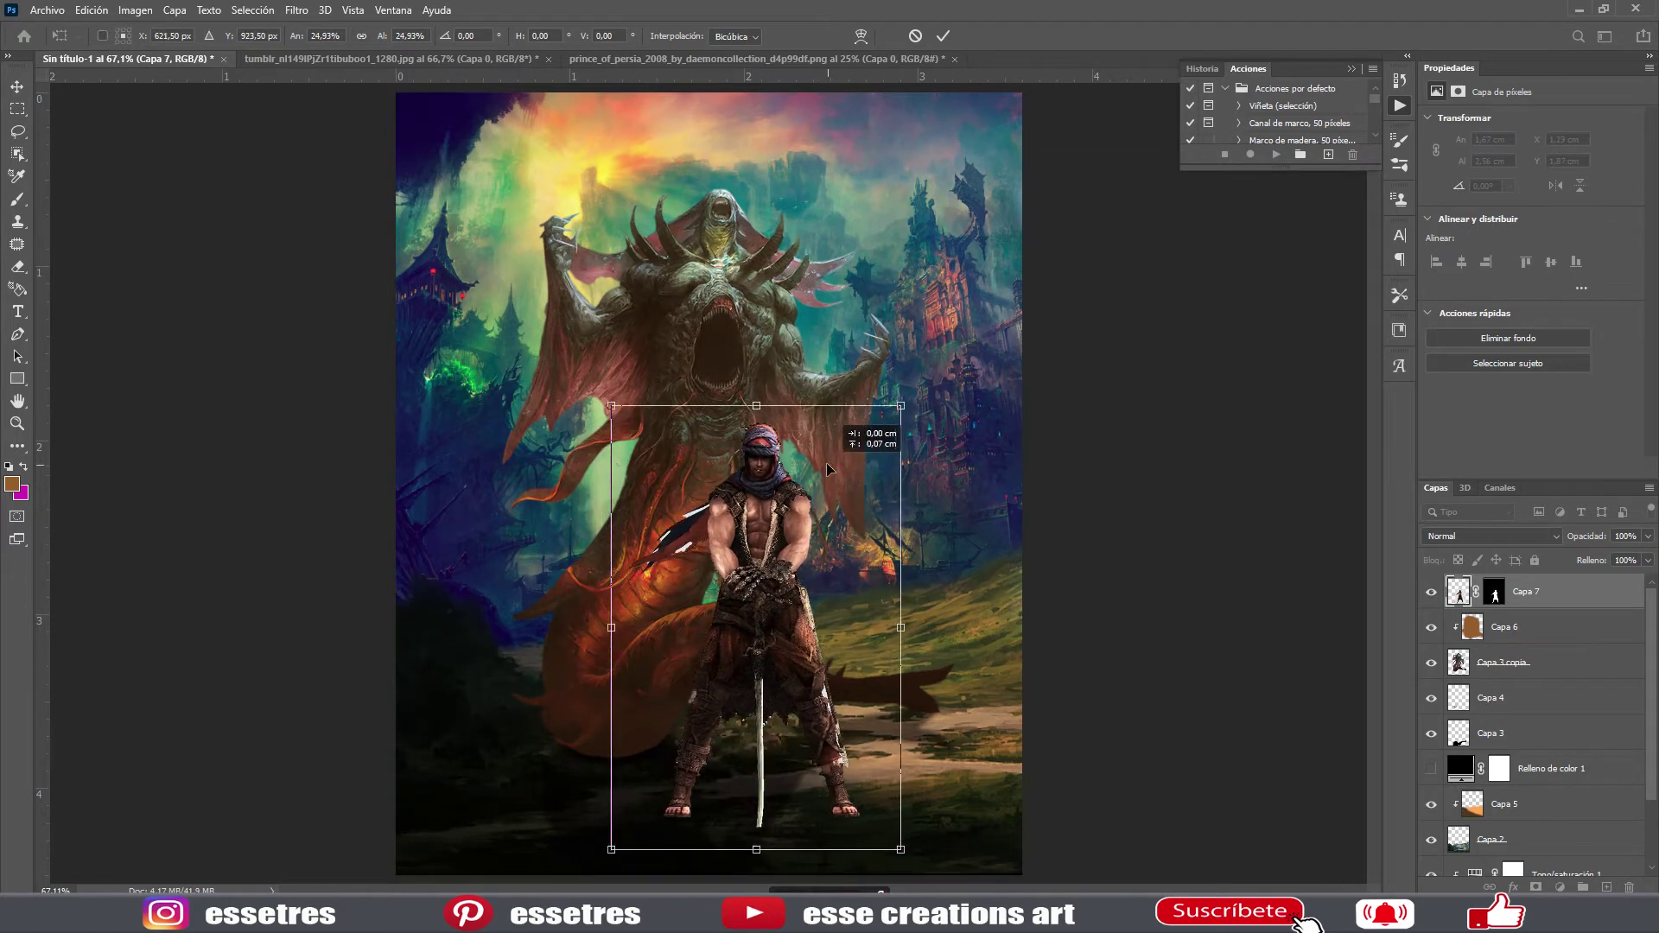
drag(828, 519, 819, 498)
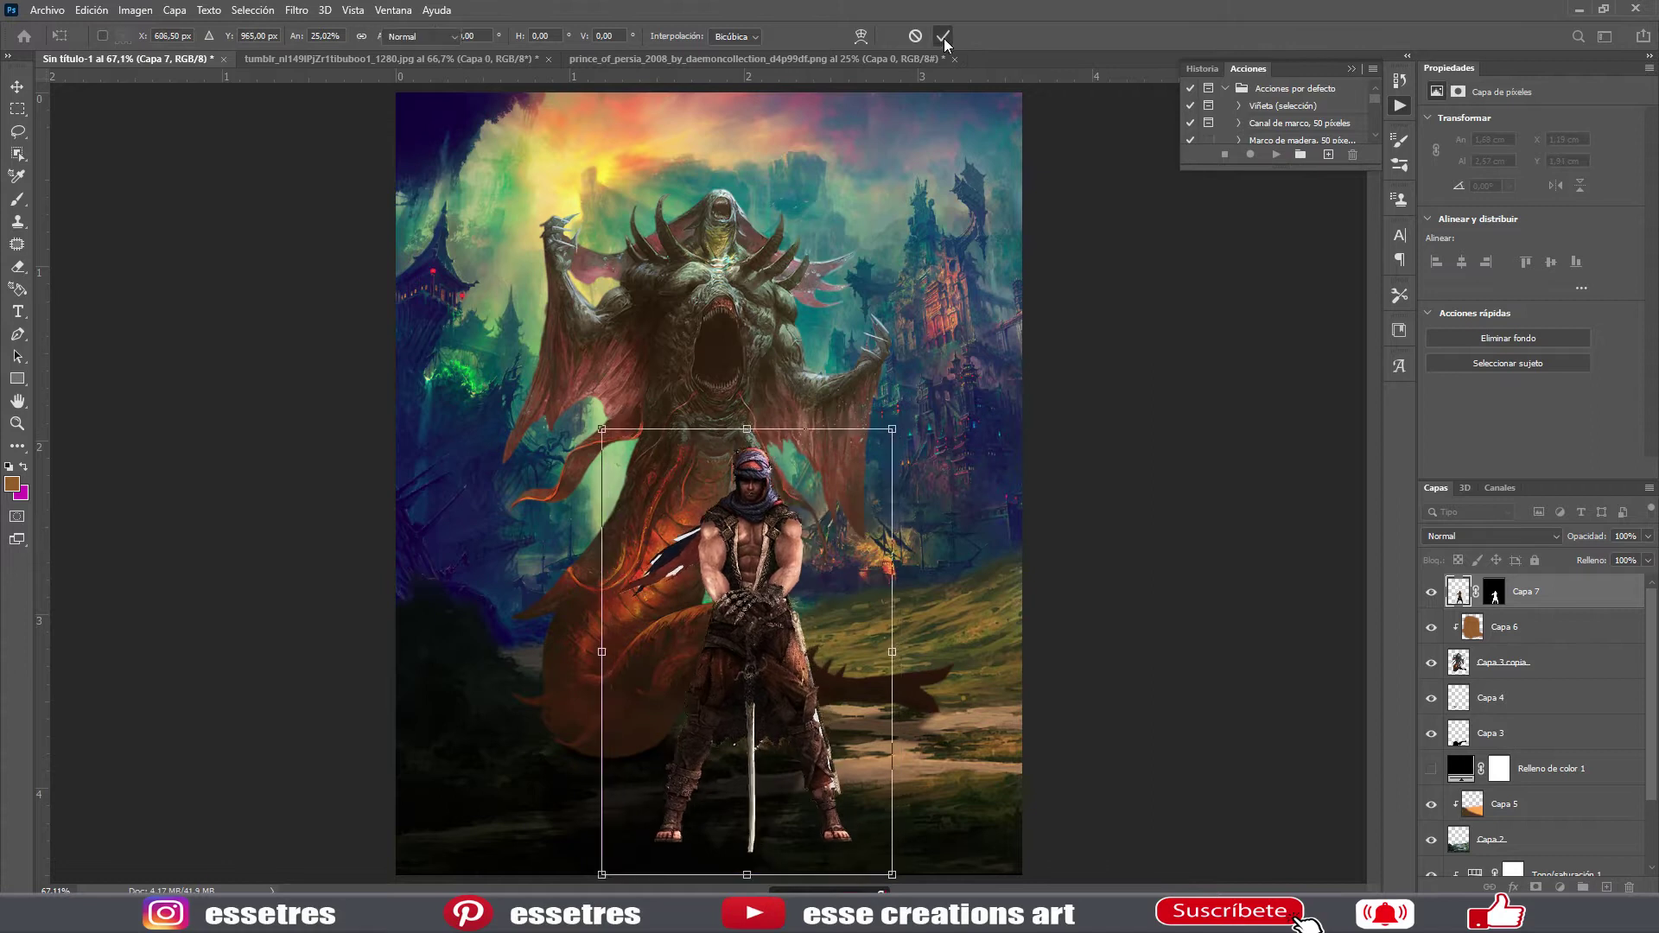
click(943, 36)
- Hide the monster layers to show the black backdrop and outline the warrior's head
drag(1431, 662, 1431, 768)
key(z)
click(572, 459)
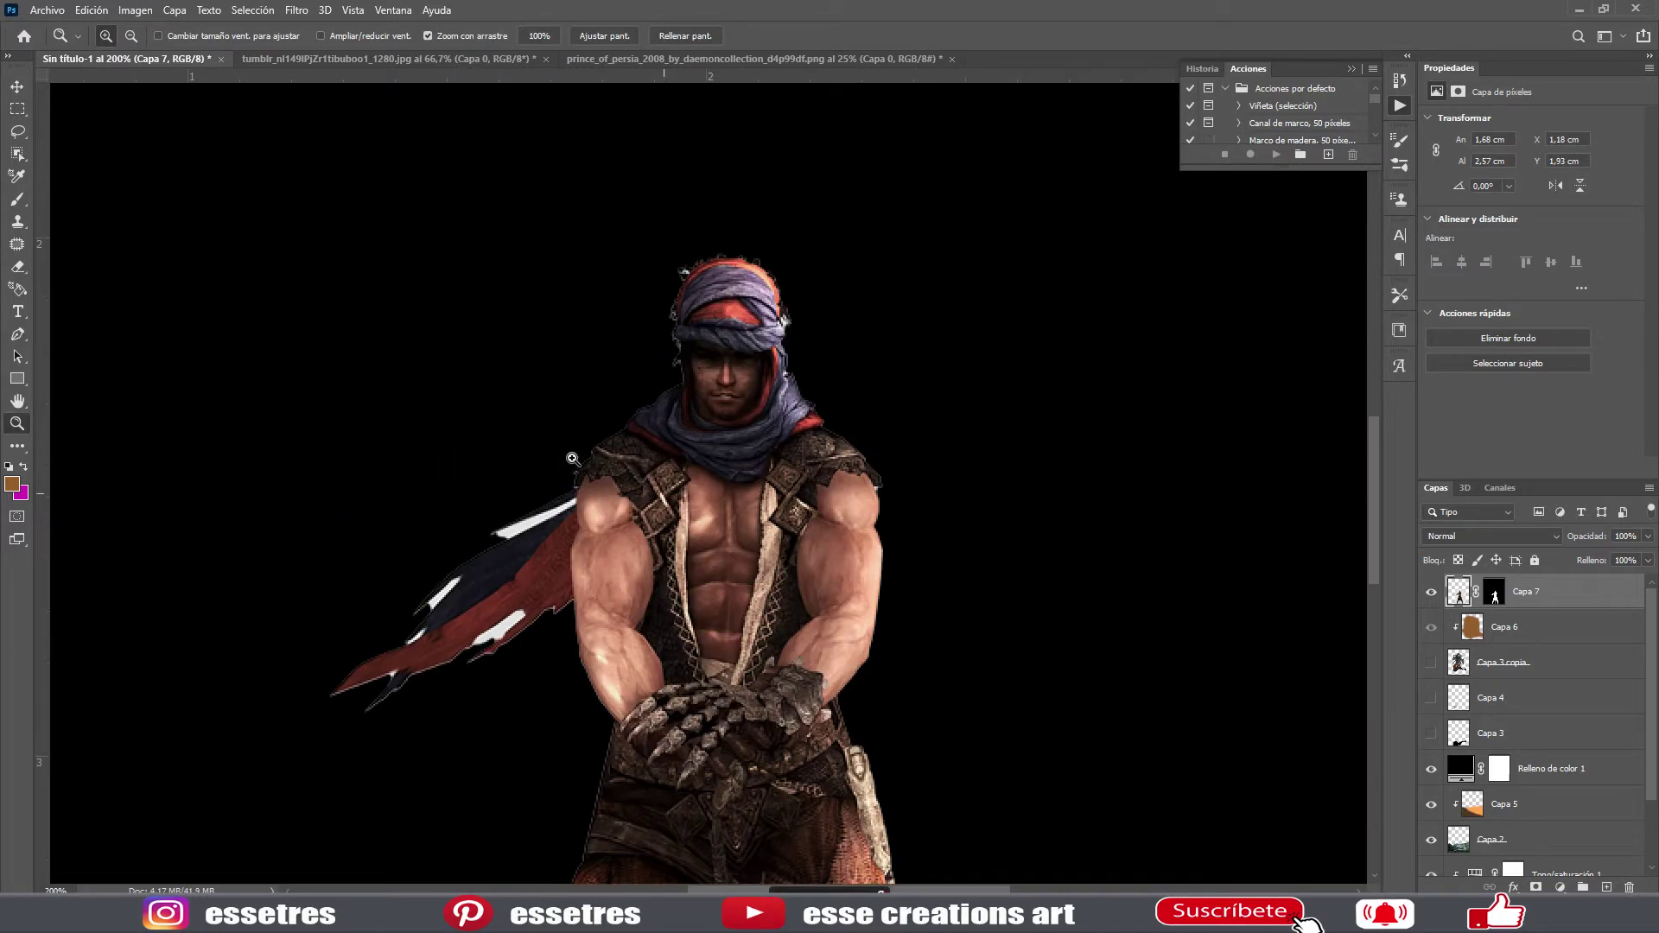
drag(566, 644, 580, 441)
key(z)
- Open the white-haired portrait image
key(ctrl+0)
click(46, 9)
click(43, 50)
double_click(704, 251)
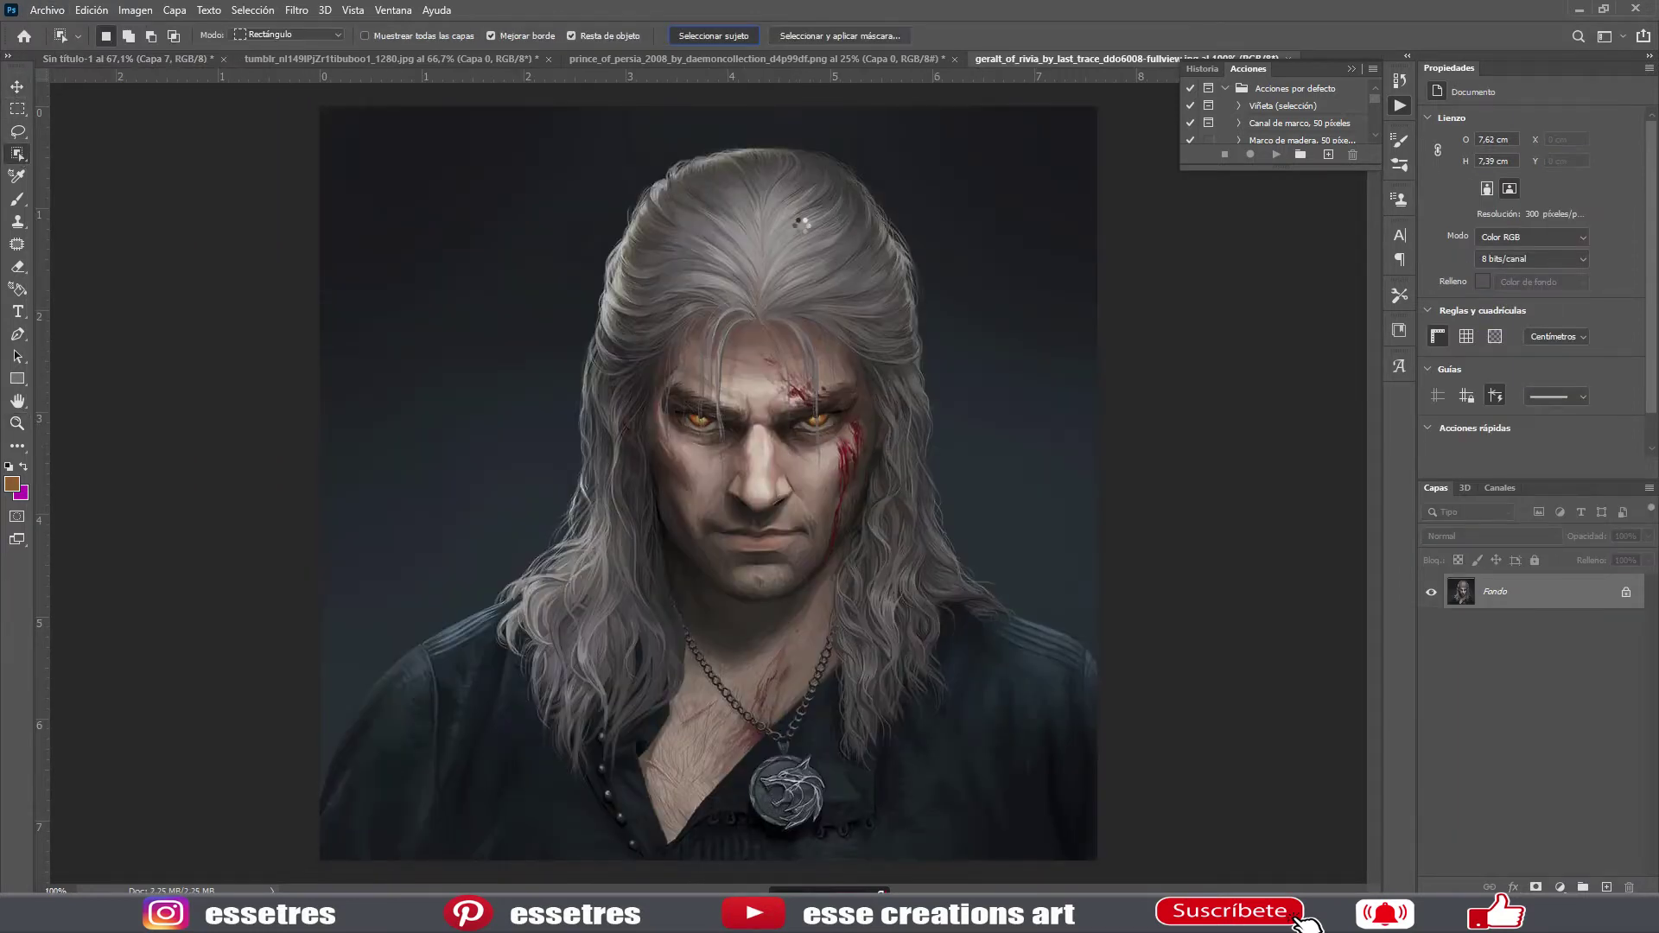
- Bring the subject-masked portrait in as Capa 8 and shrink it onto the warrior's head
click(1535, 887)
key(v)
drag(608, 351, 127, 57)
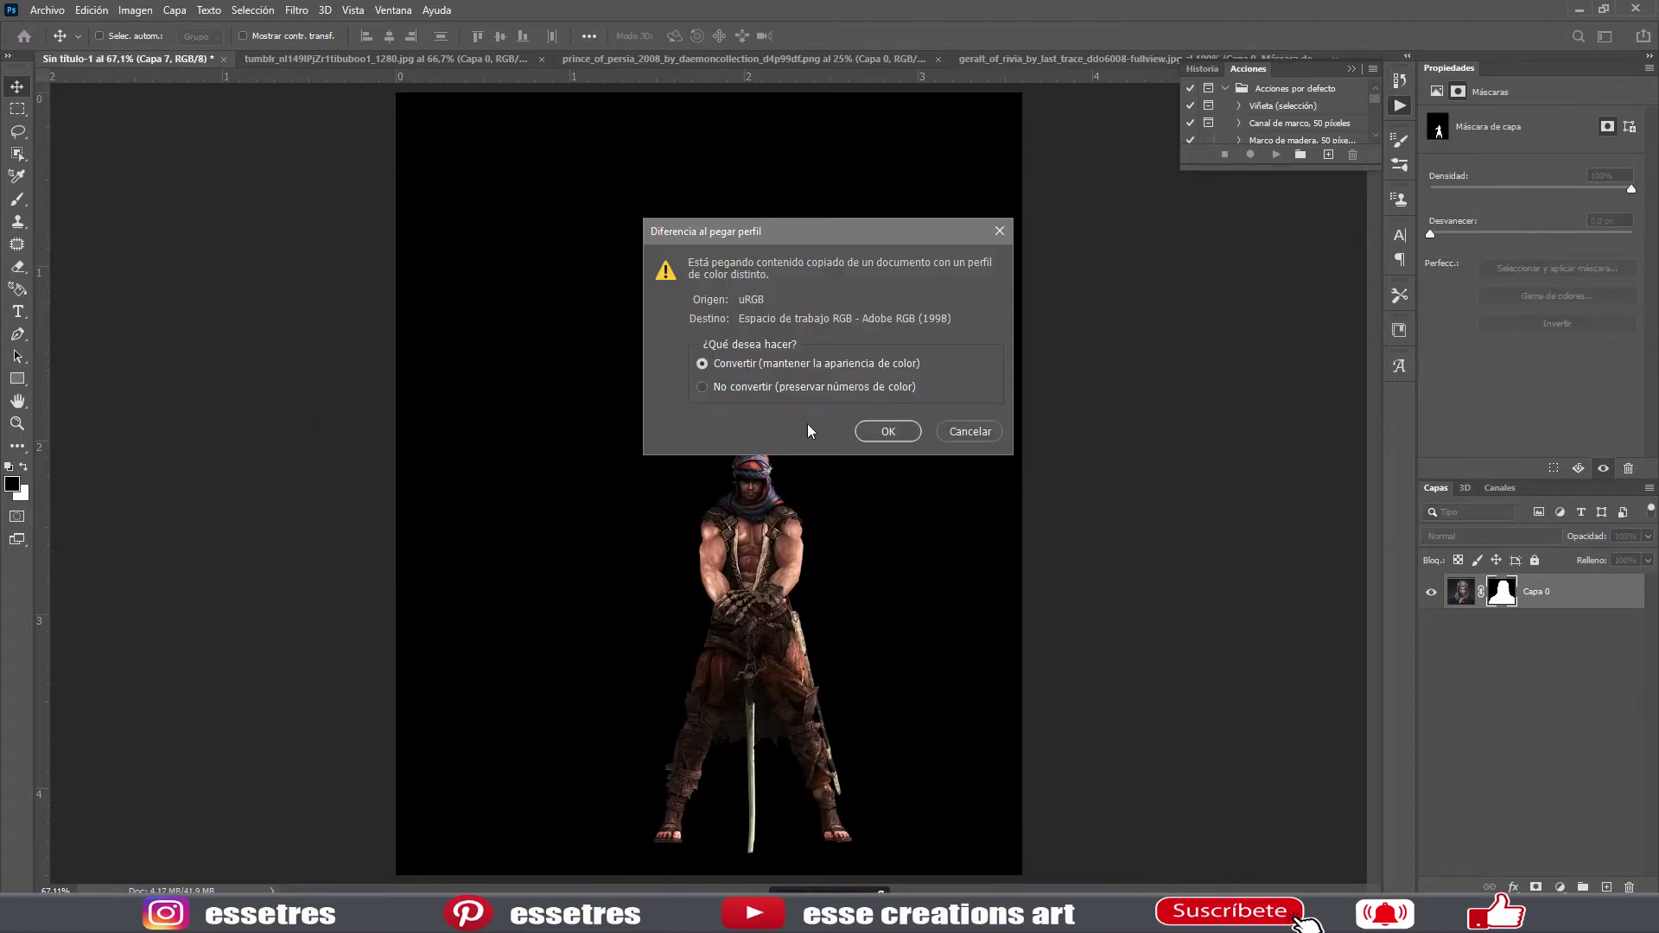
click(881, 429)
right_click(773, 417)
click(760, 419)
mouse_move(1018, 160)
mouse_down()
mouse_move(719, 318)
mouse_move(657, 489)
mouse_move(774, 473)
mouse_up()
key(Return)
- Paint black on the portrait's mask and nudge the new head onto the shoulders
key(z)
double_click(765, 509)
click(1497, 599)
key(b)
key(d)
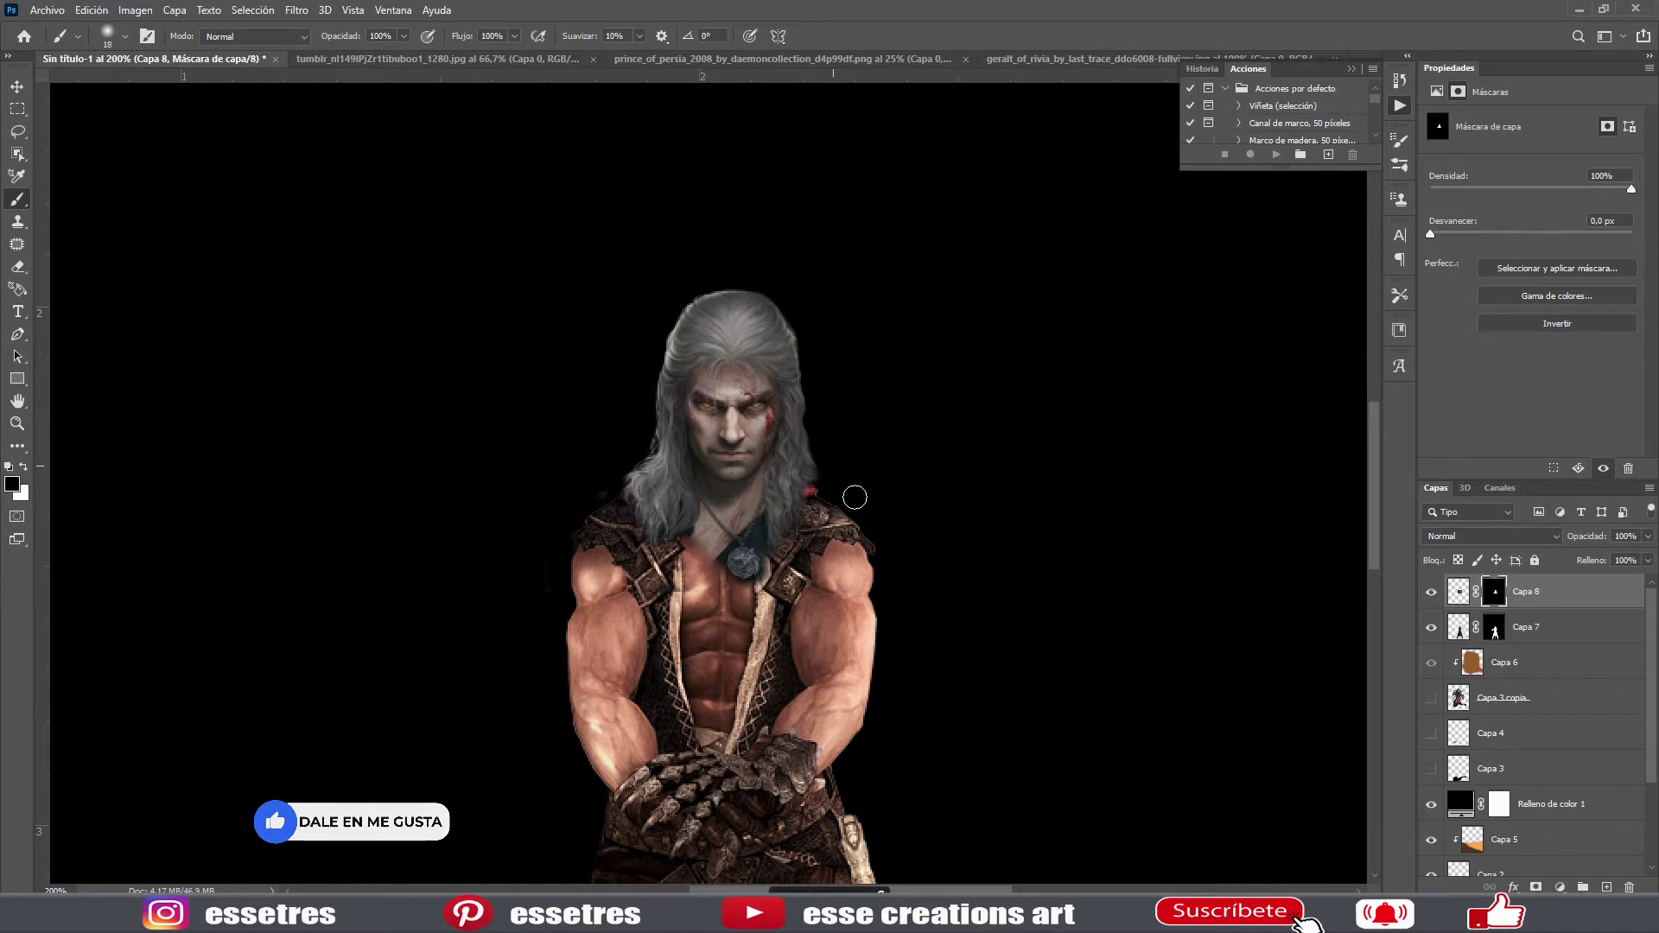
key(ctrl+plus)
key(v)
drag(734, 388, 735, 391)
- Fit the image on screen and refine the new head's transform
key(z)
right_click(627, 368)
key(Escape)
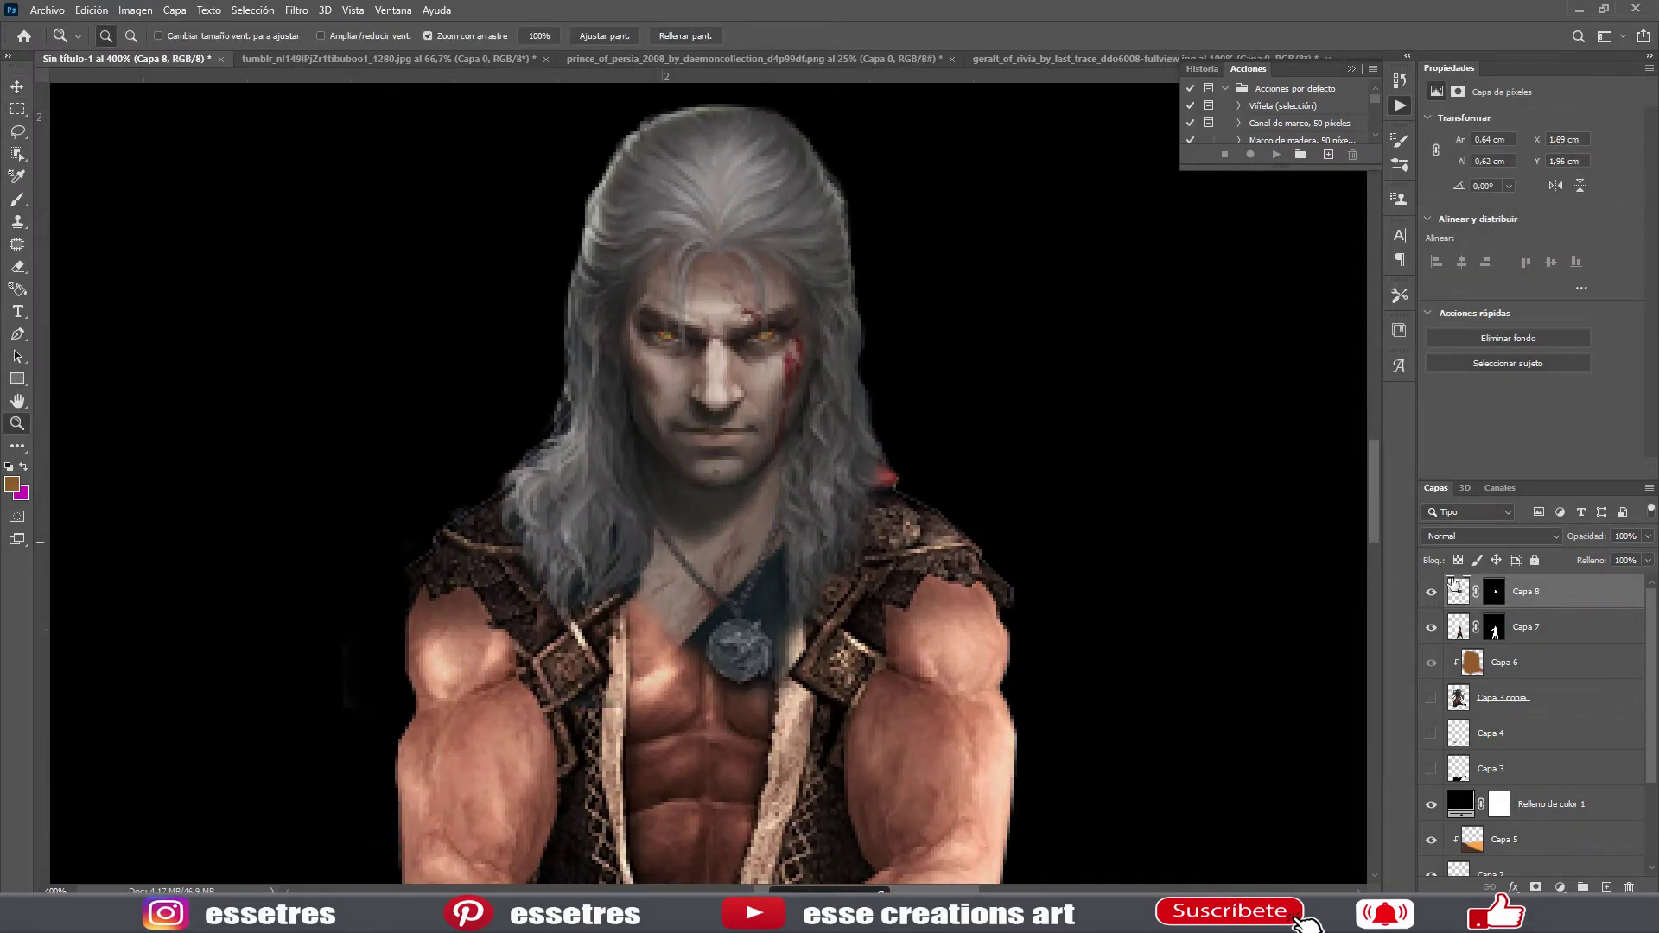
right_click(460, 401)
click(482, 410)
click(15, 152)
right_click(744, 459)
click(777, 607)
key(Return)
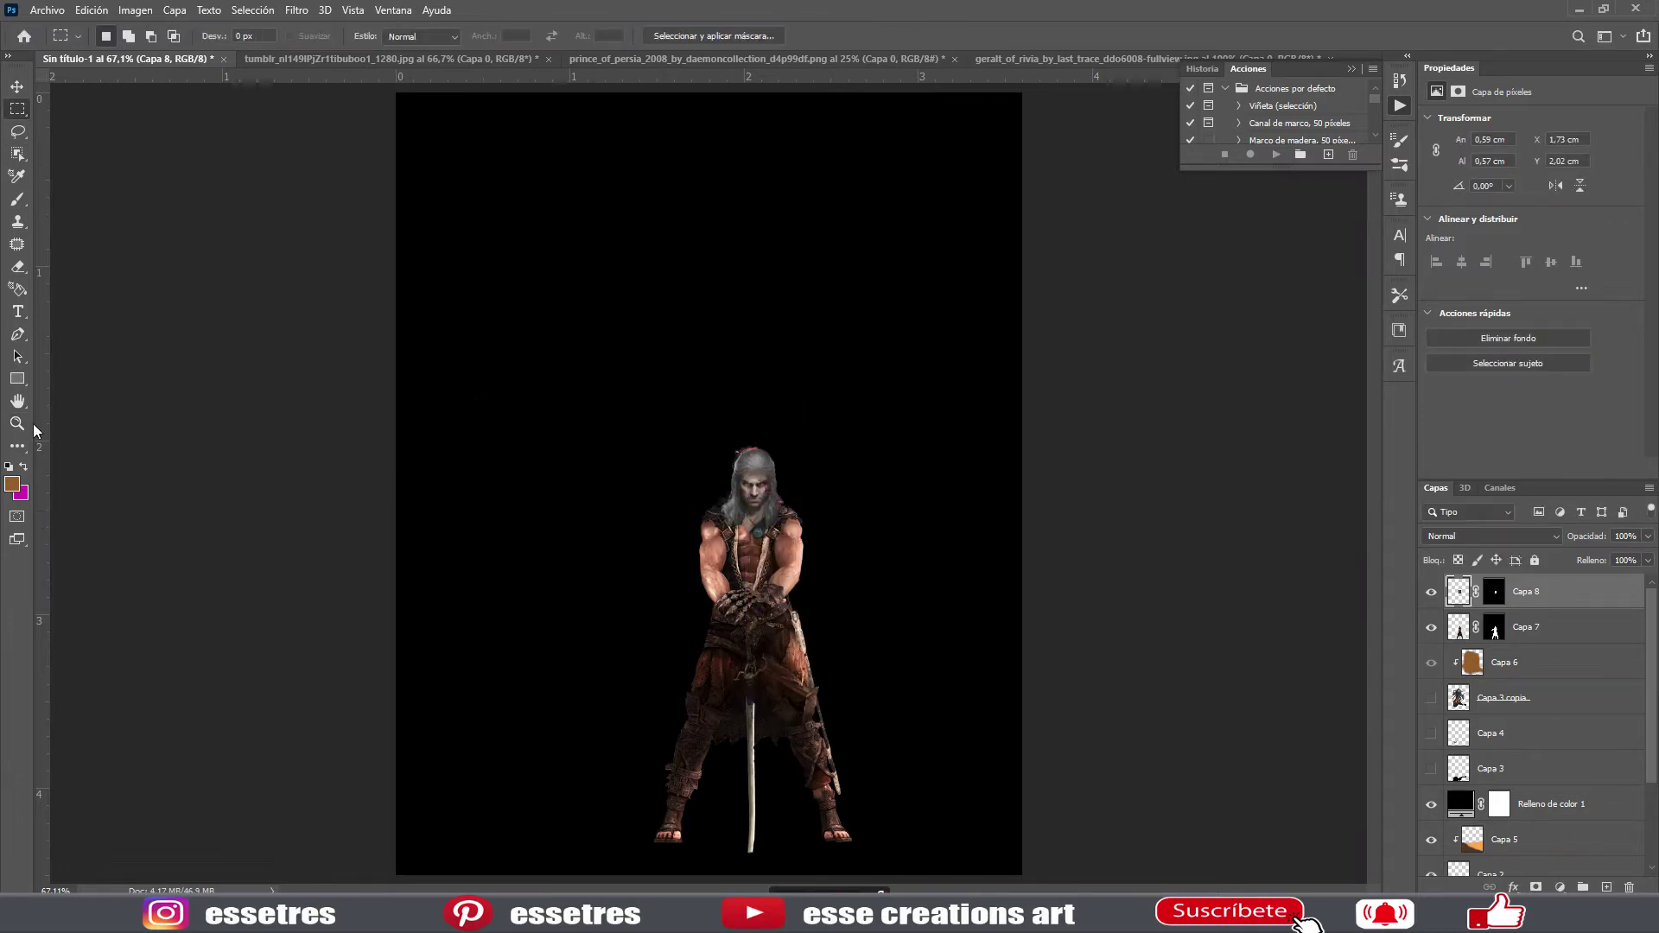
scroll(709, 443, up, 5)
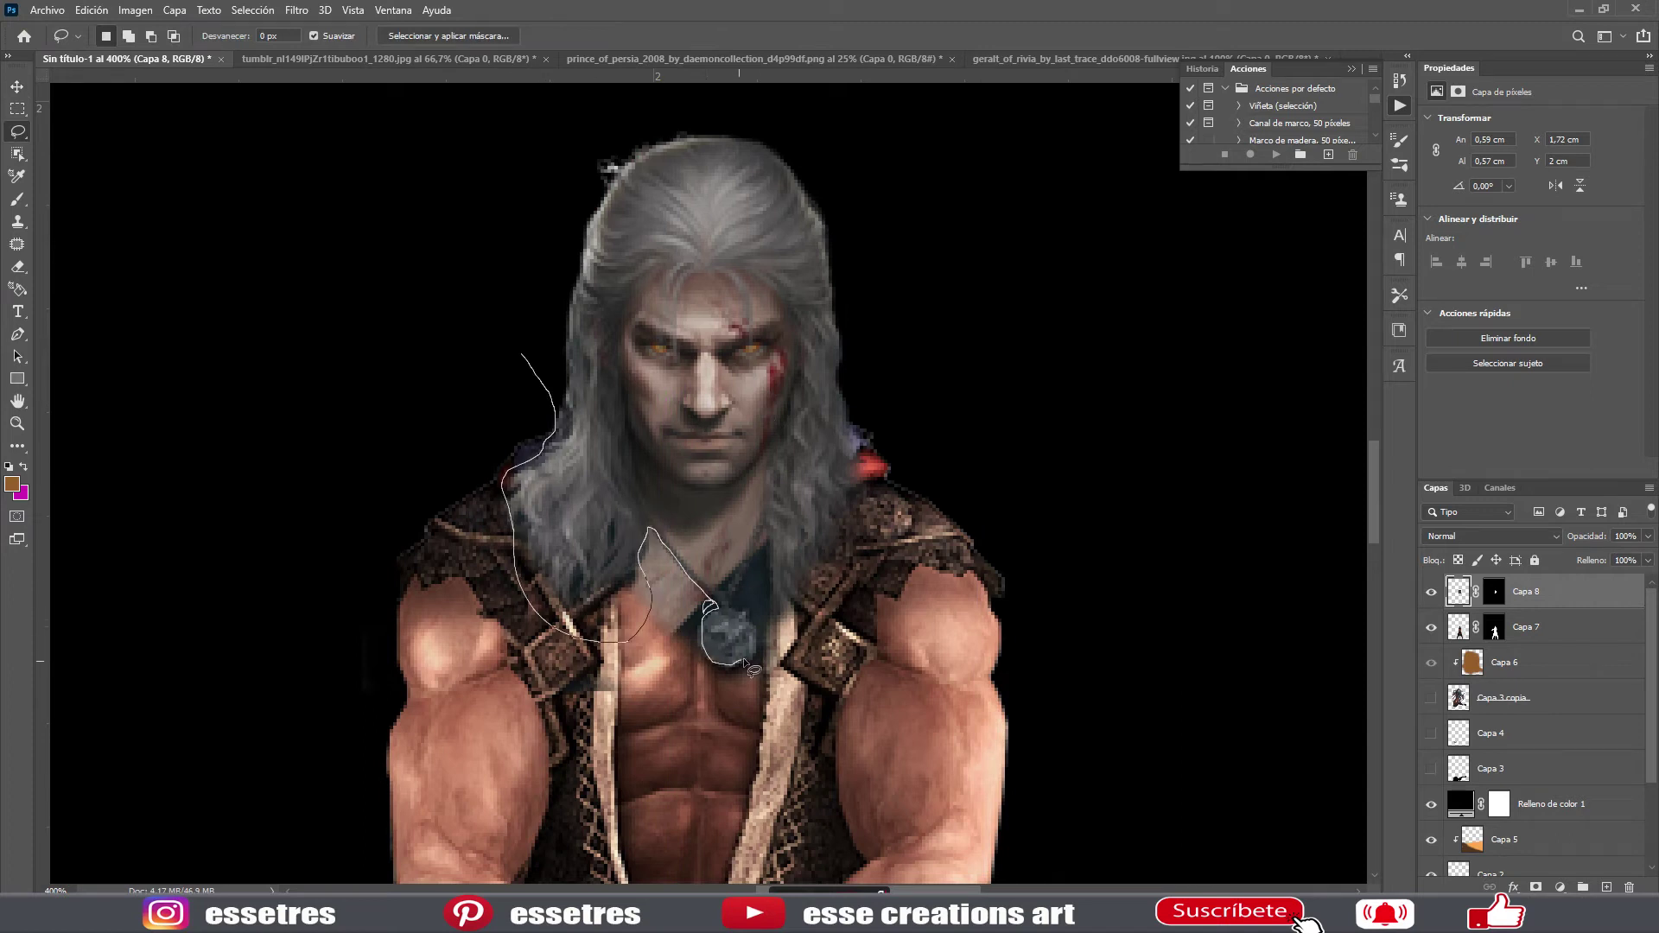
- Lasso and delete the old head on Capa 7, then deselect
drag(406, 627, 362, 451)
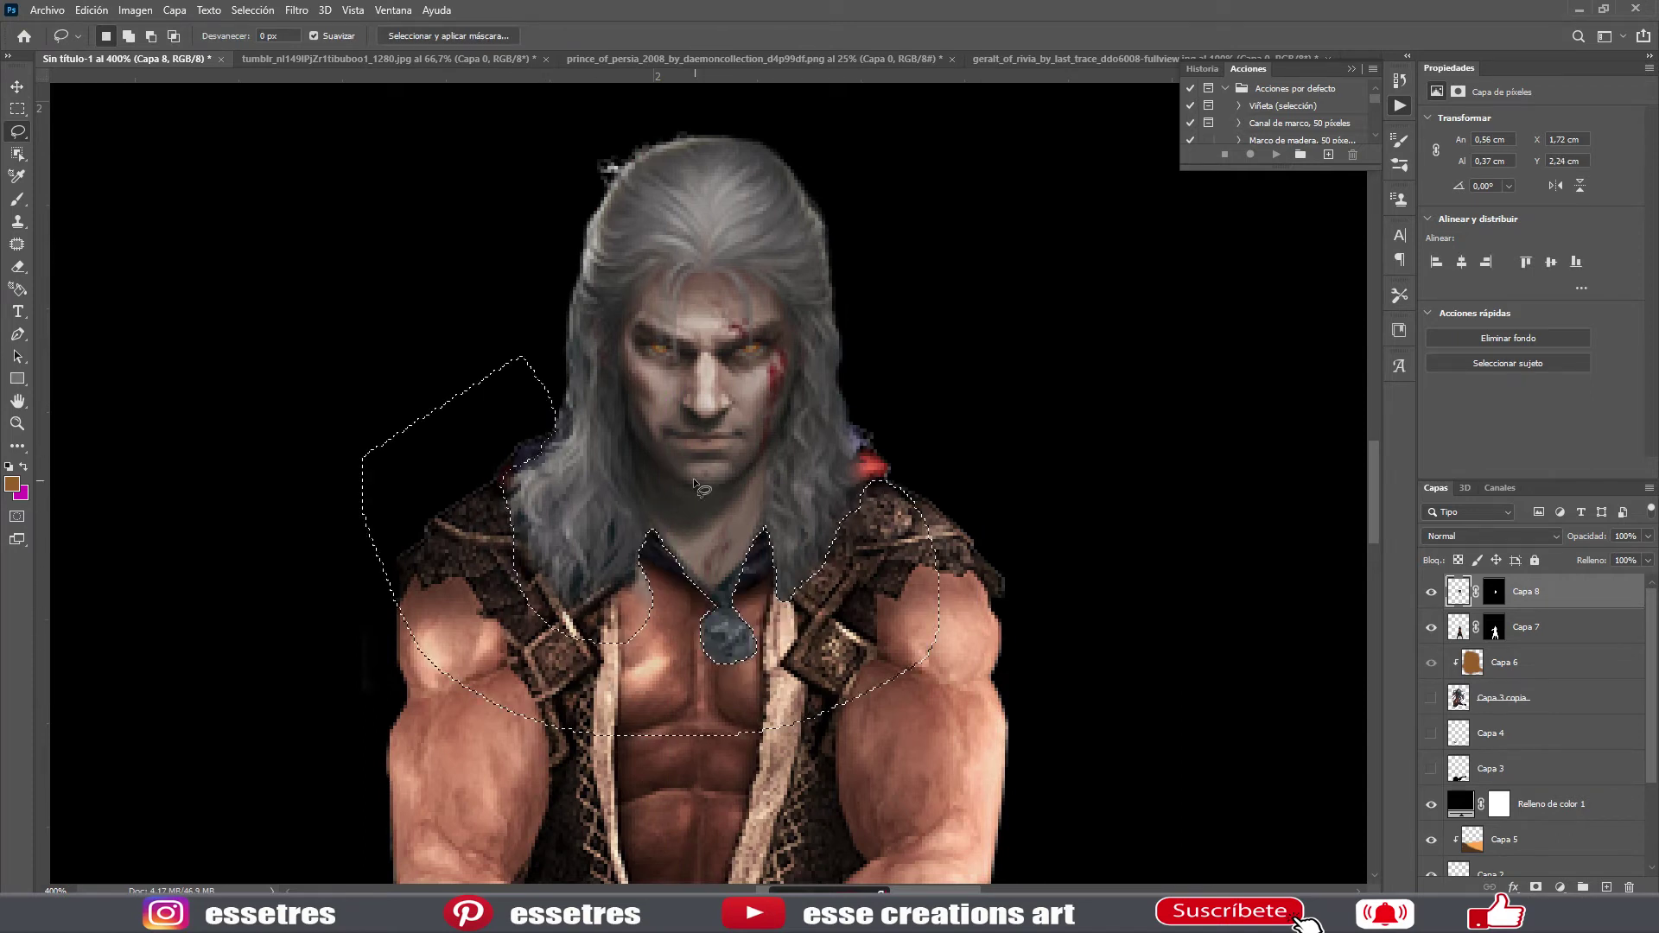
click(254, 11)
click(1504, 637)
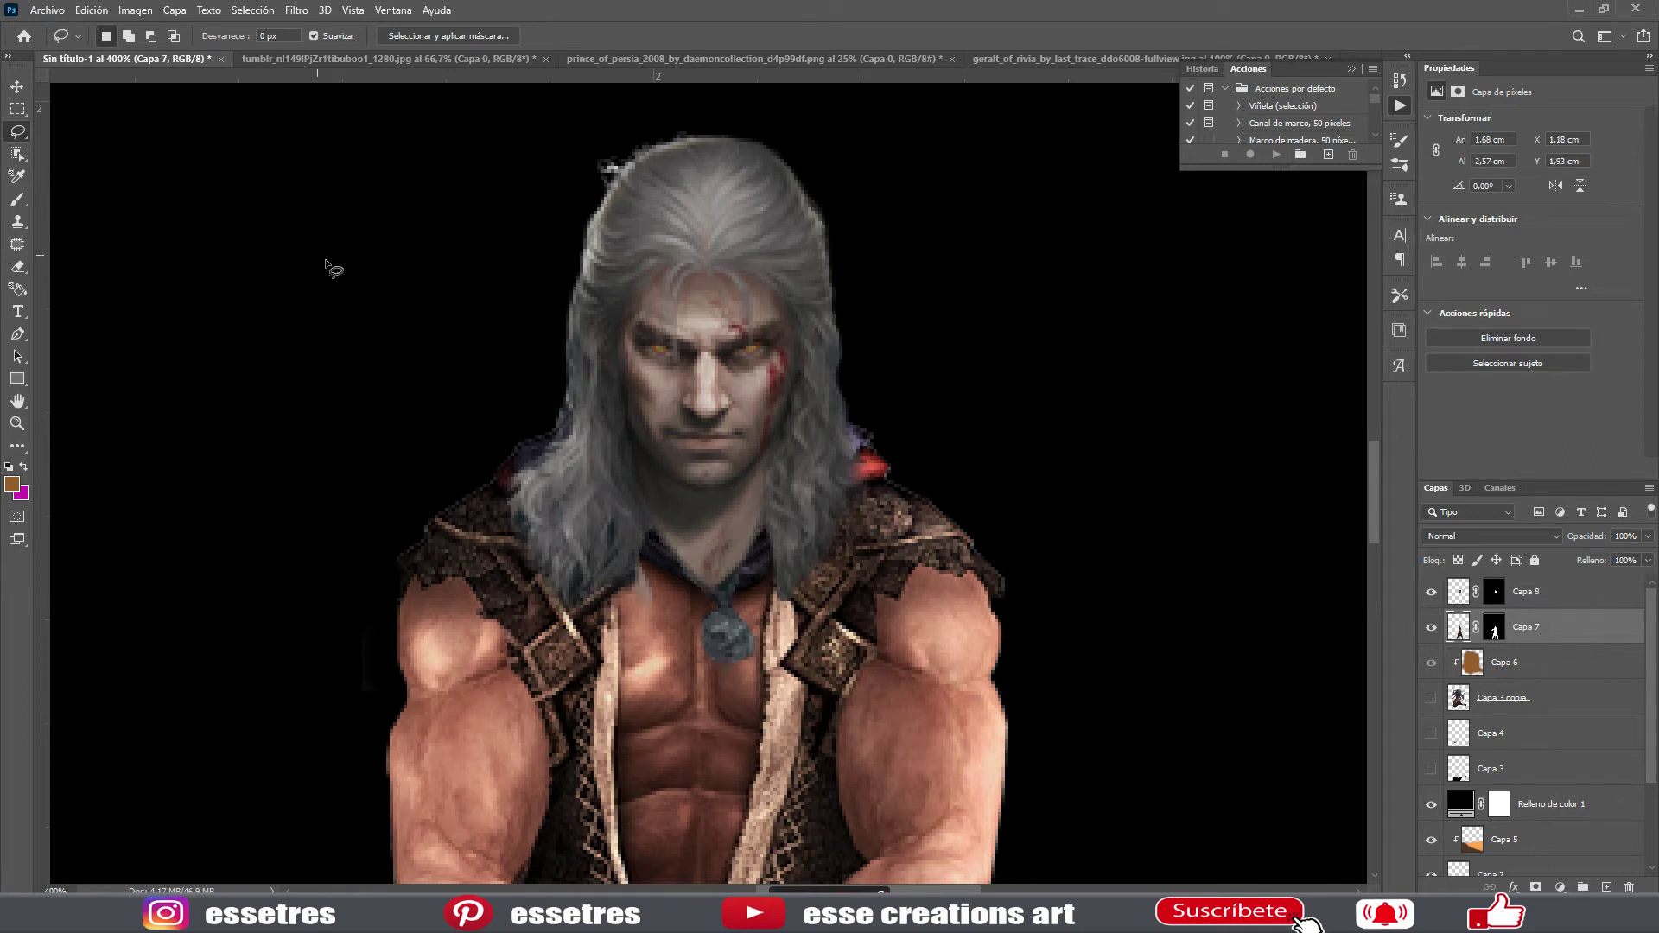
drag(533, 188, 967, 350)
key(ctrl+d)
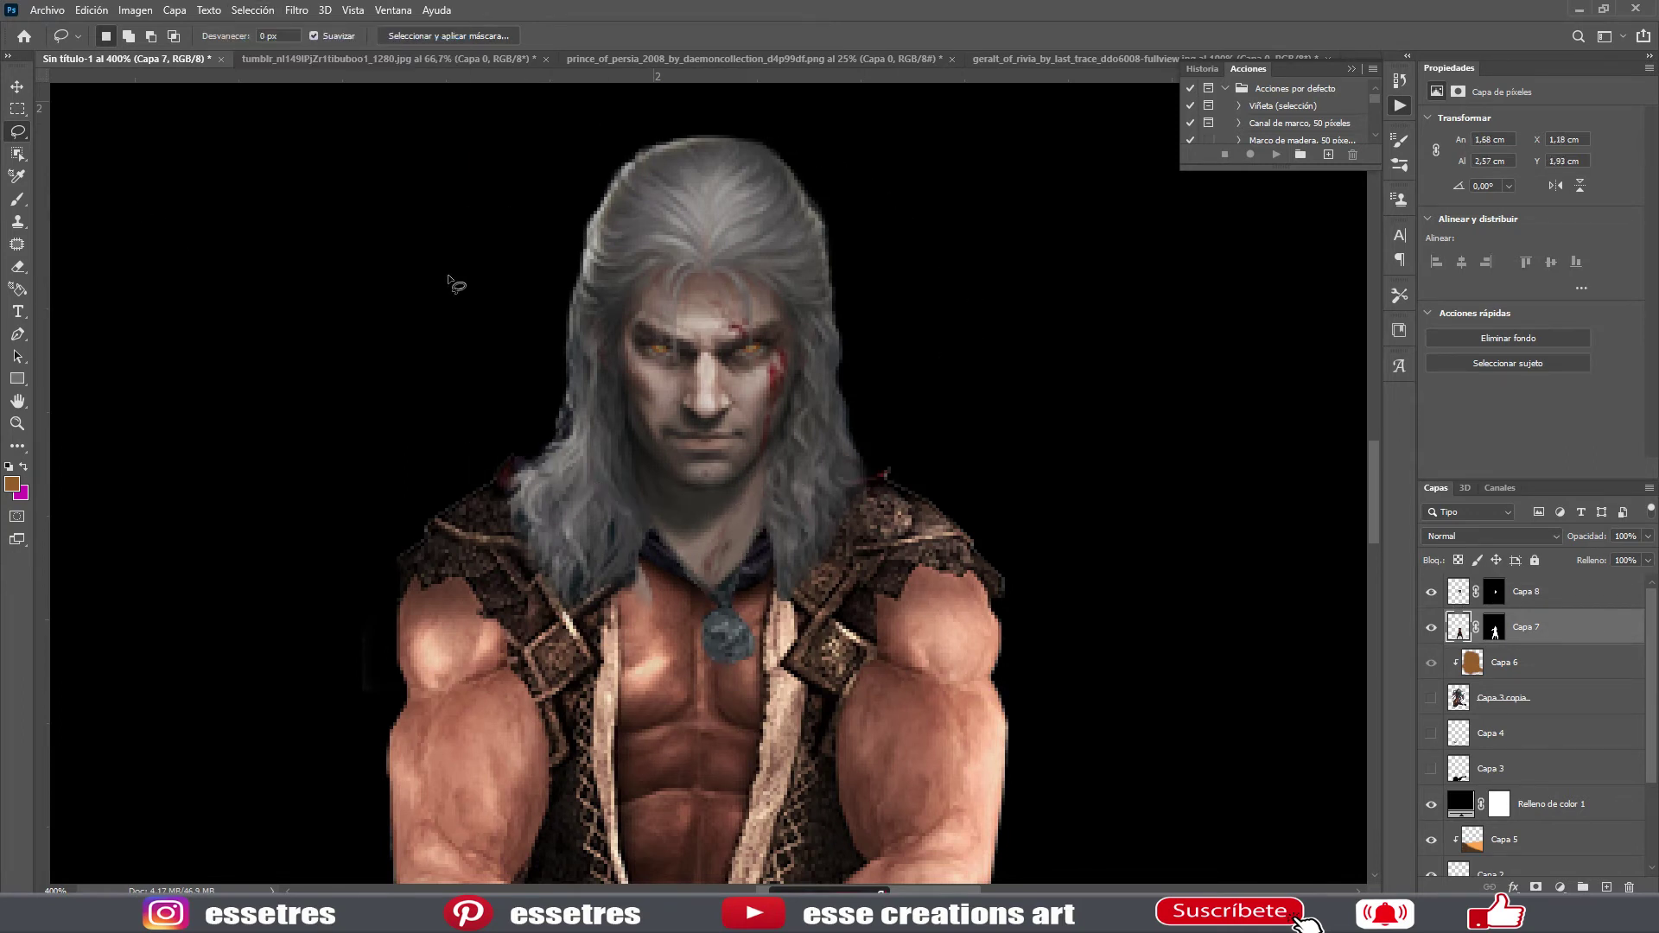
key(z)
- Toggle the new head's visibility and zoom in to check the face underneath
right_click(409, 443)
click(1431, 592)
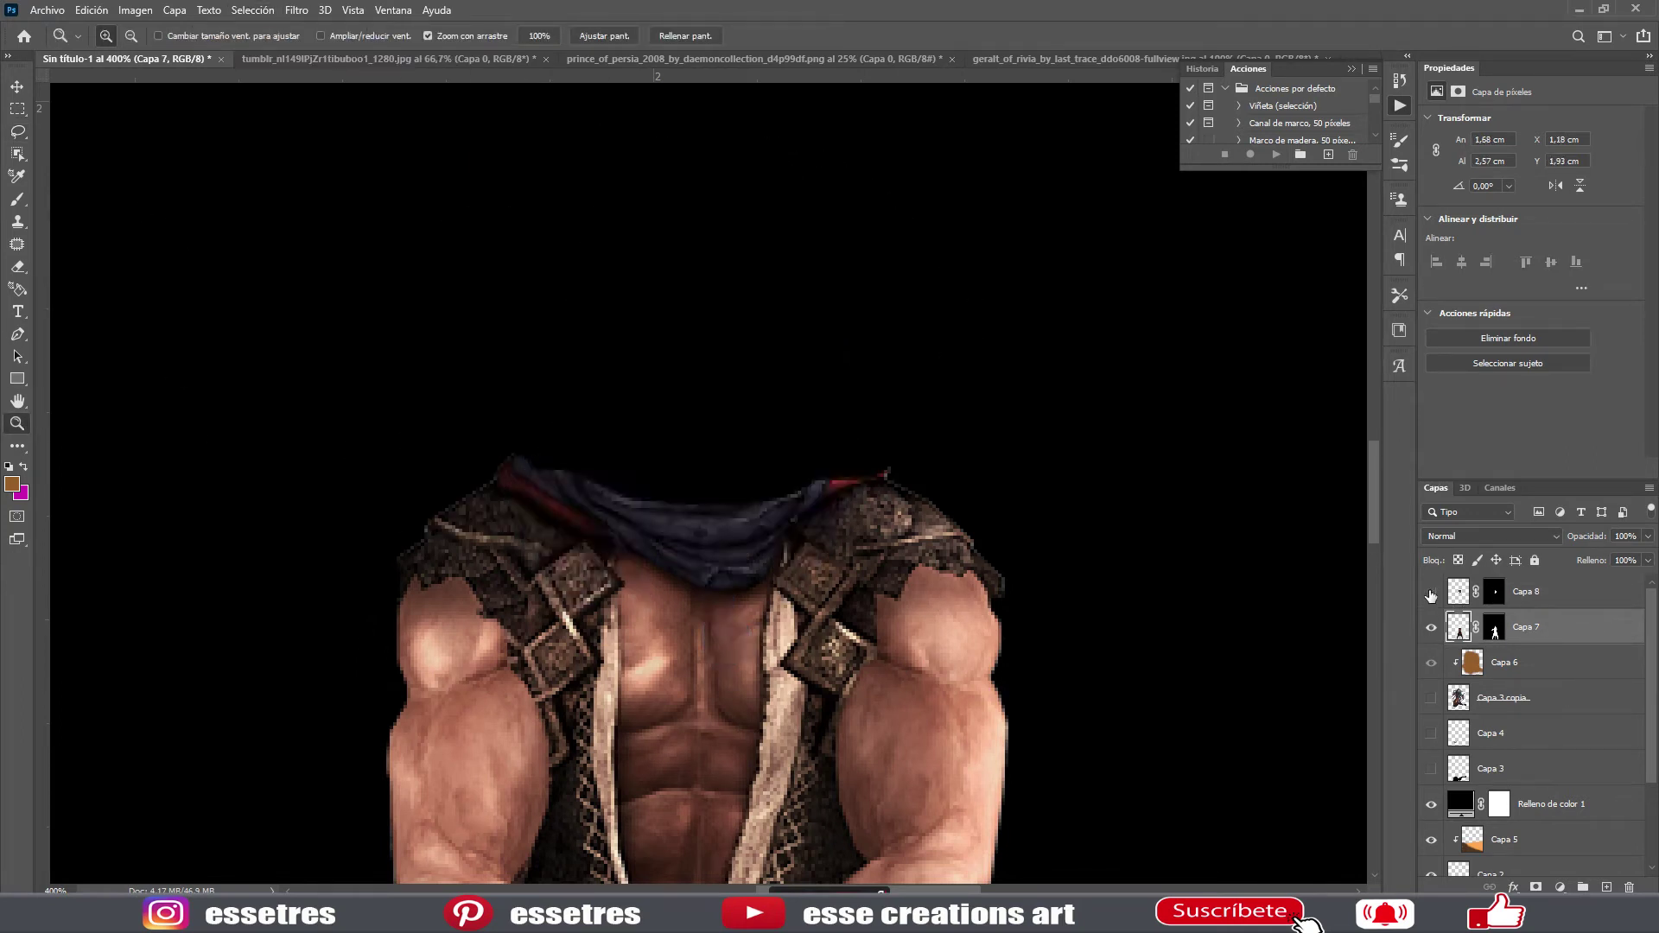
right_click(275, 422)
click(289, 431)
click(674, 562)
click(749, 510)
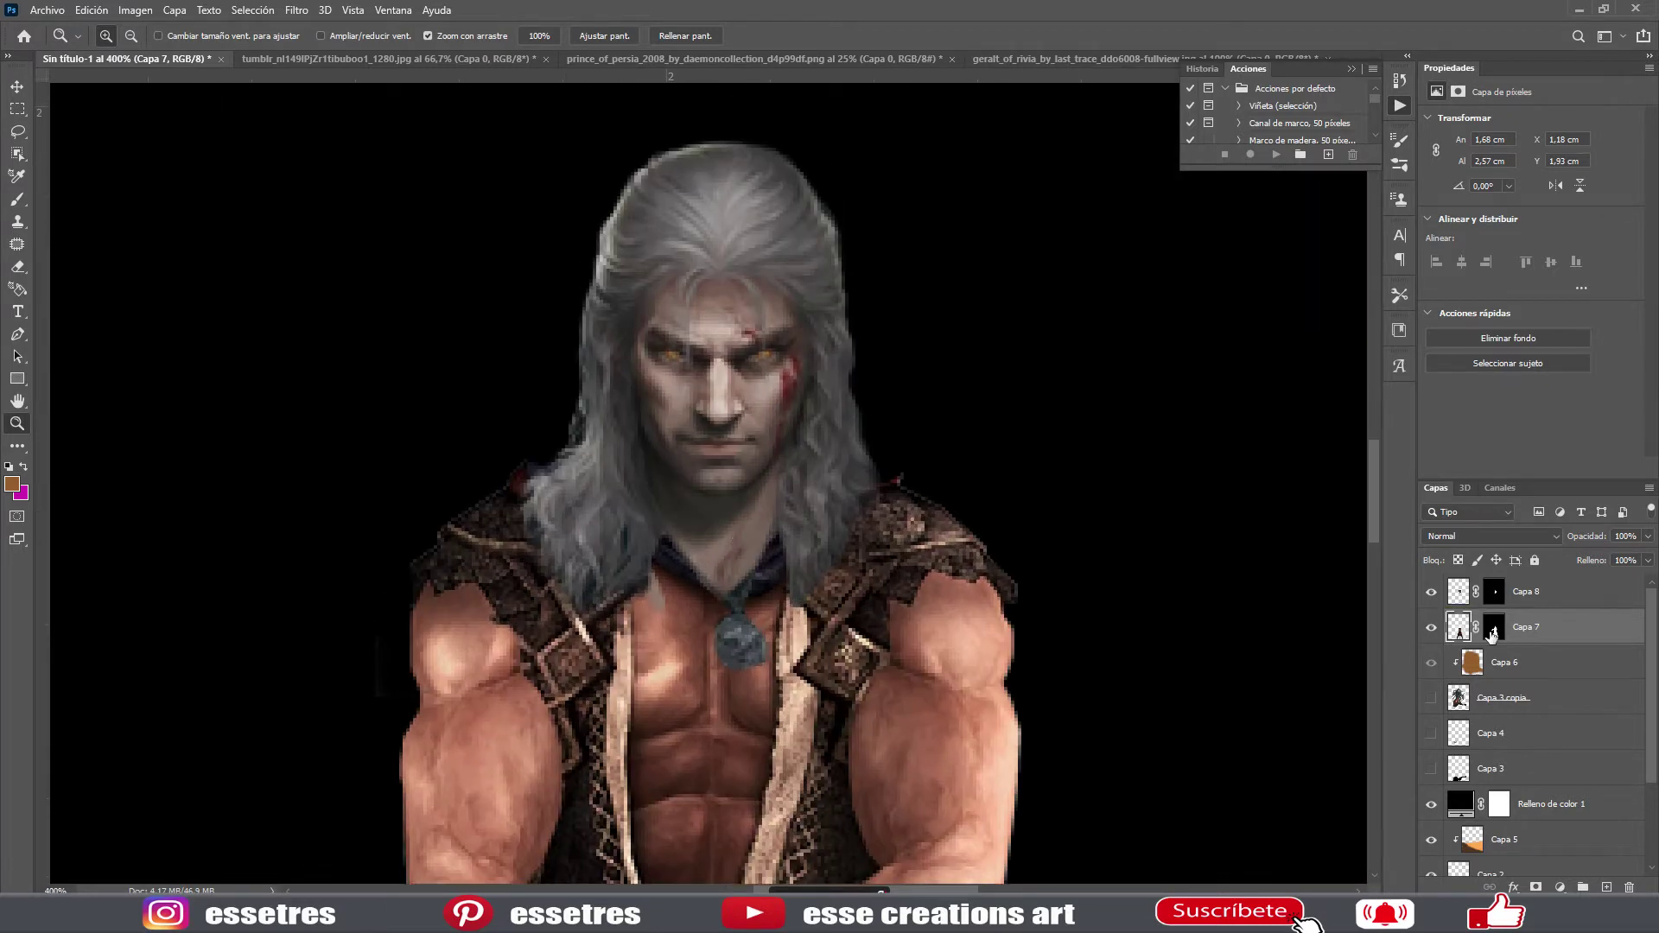
right_click(1491, 591)
key(Escape)
key(ctrl+0)
- Merge the head layer Capa 8 down into the warrior layer
right_click(1494, 592)
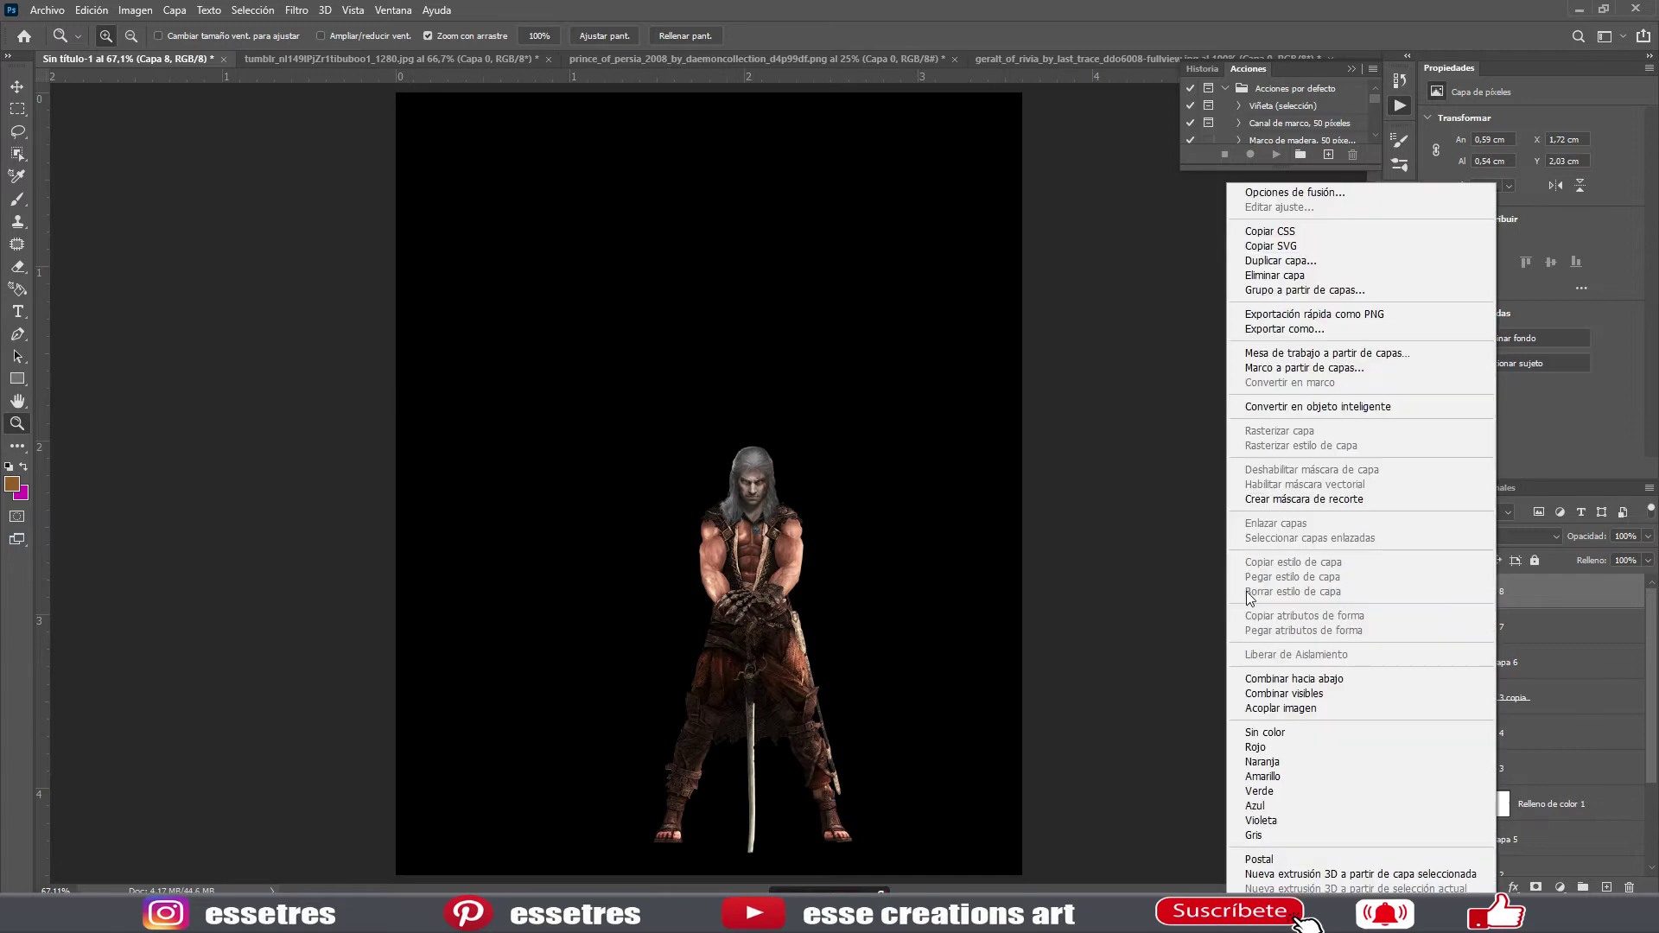
click(1294, 678)
right_click(1495, 591)
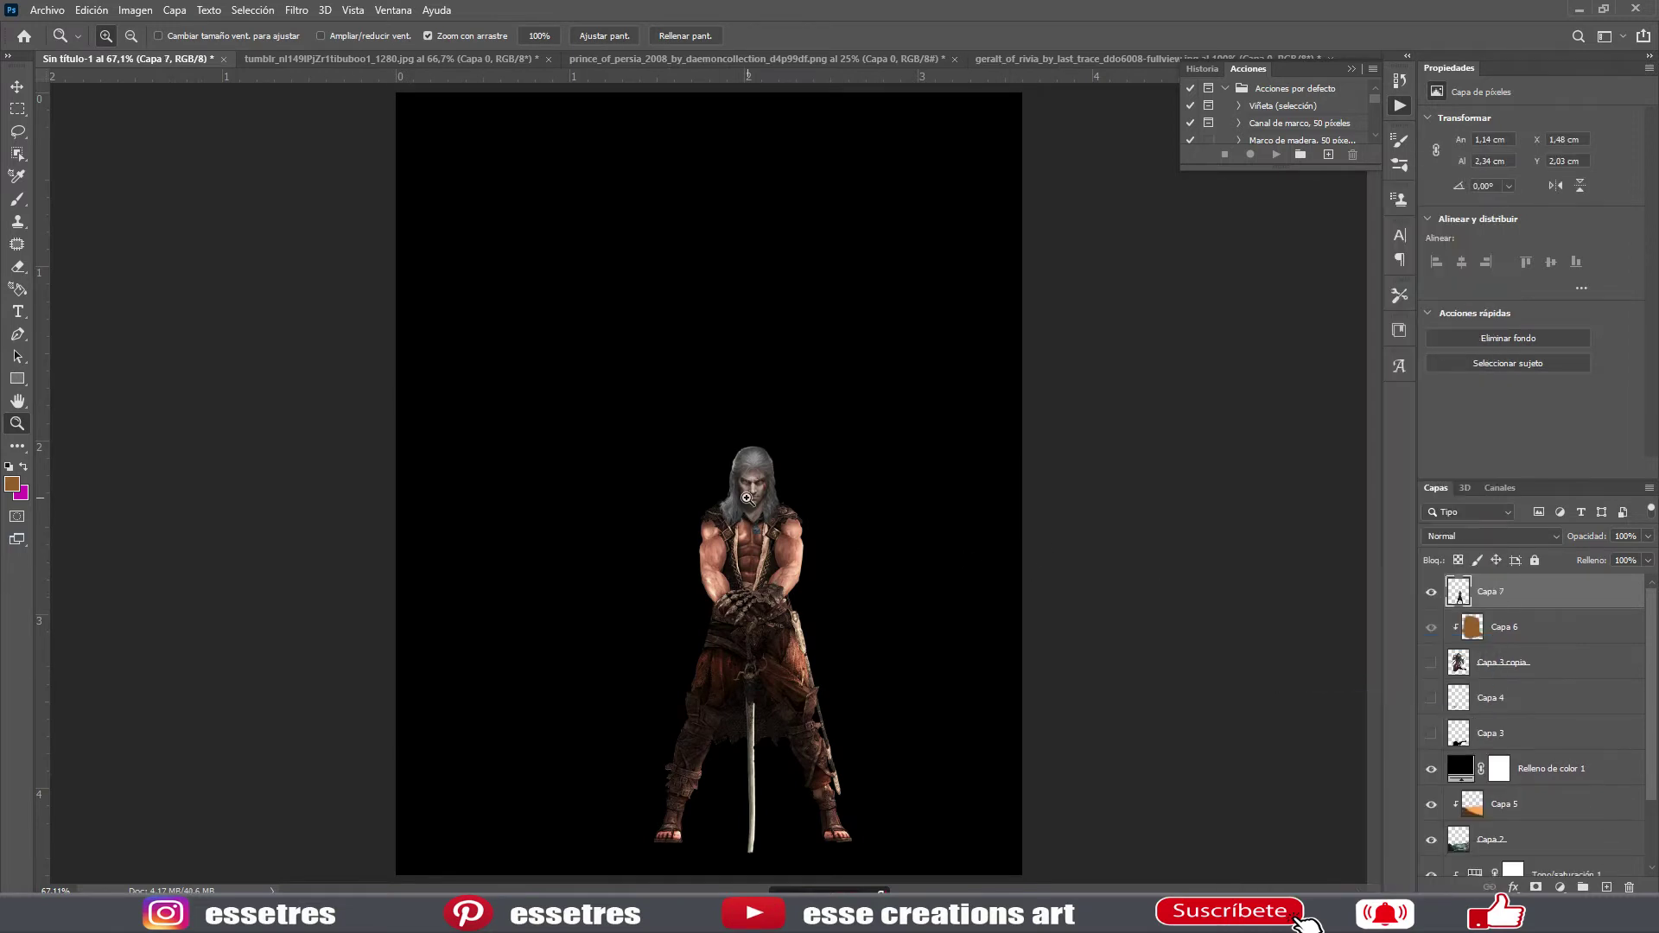
drag(746, 497, 864, 497)
- Paint a sampled skin tone over the face in Multiply mode
click(12, 484)
click(578, 553)
key(Return)
key(b)
click(109, 39)
mouse_move(745, 322)
mouse_down()
mouse_move(777, 466)
mouse_move(730, 527)
mouse_move(717, 390)
mouse_up()
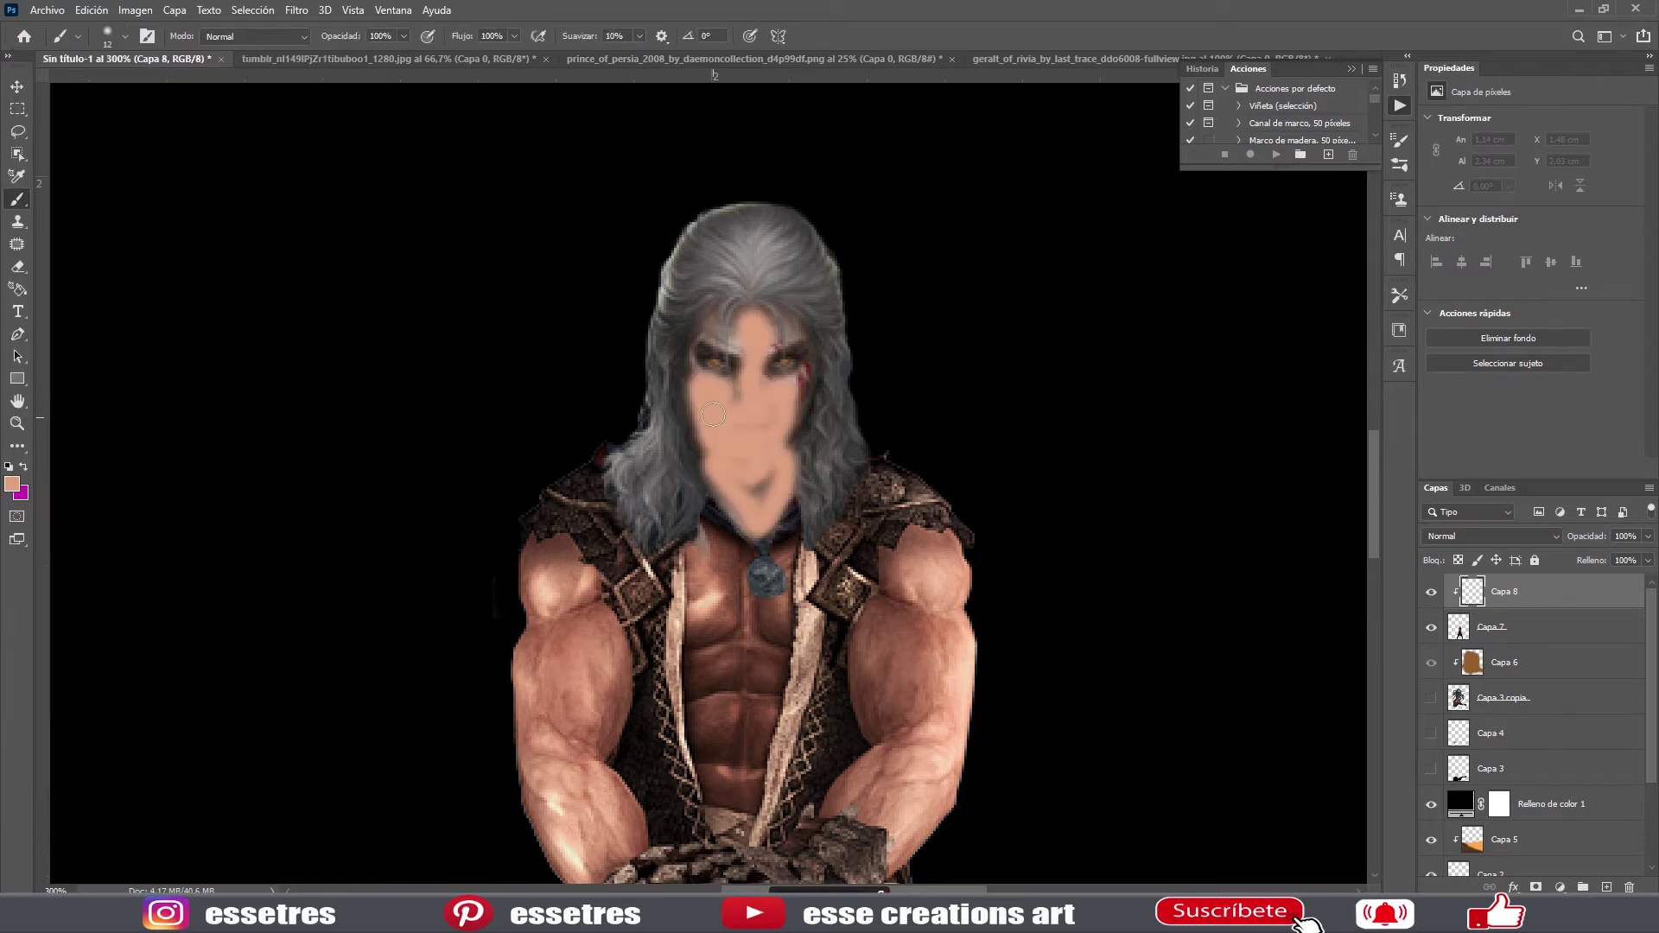
click(1490, 536)
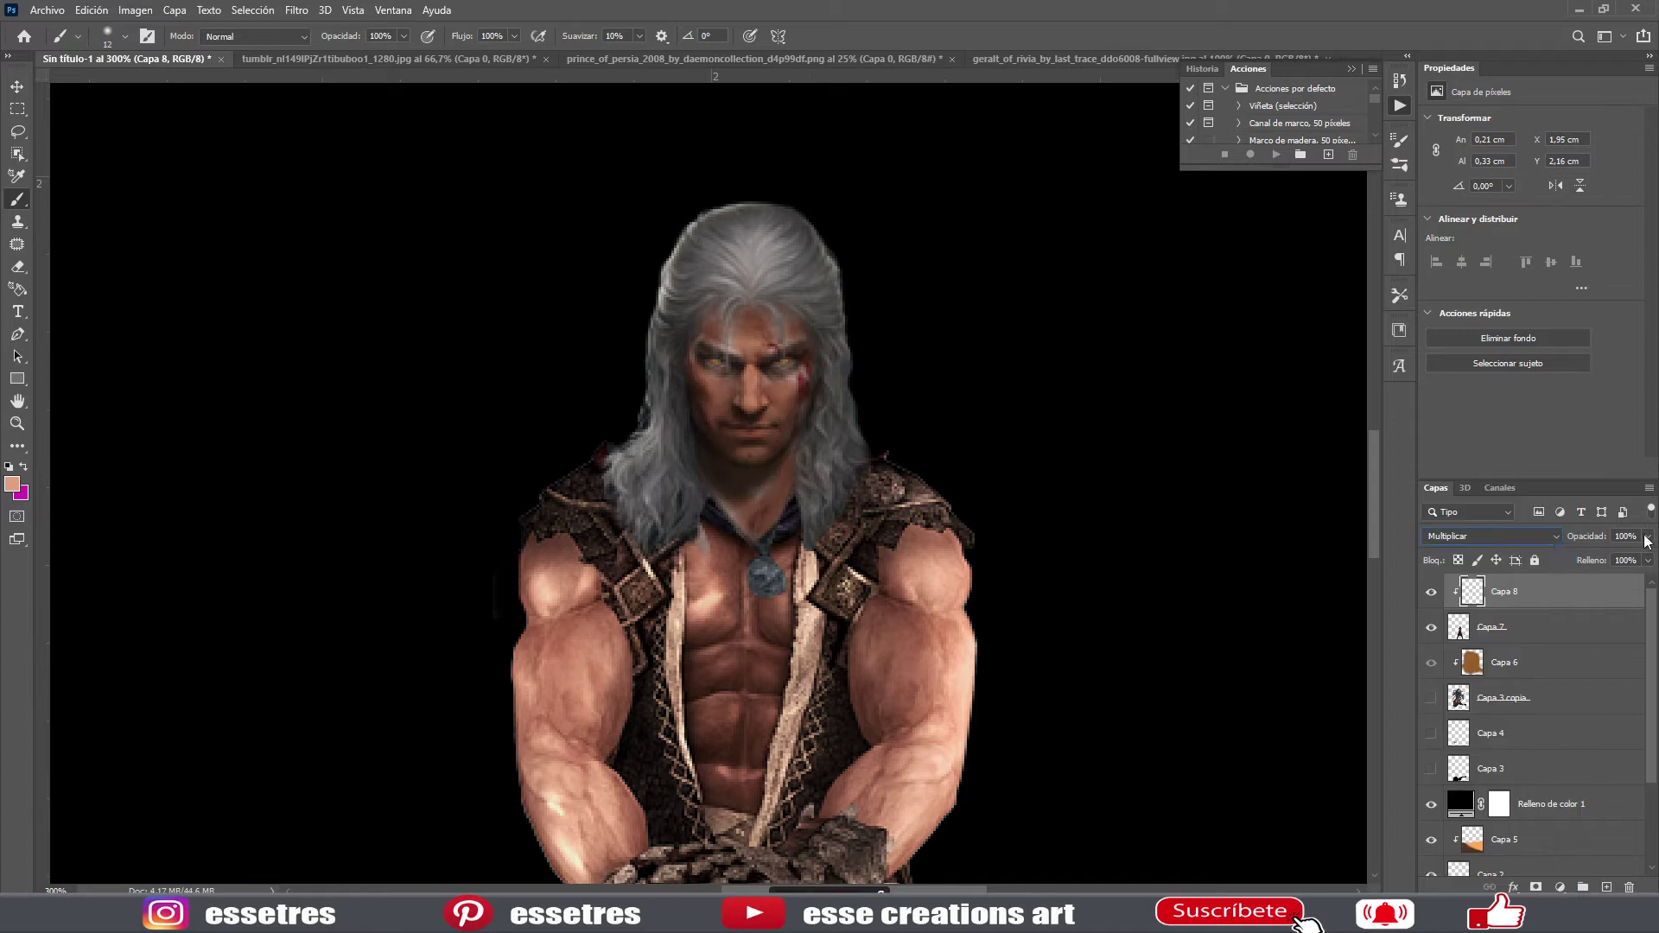
- Fit the image on screen and delete the face-paint layer Capa 8
key(z)
right_click(344, 385)
click(363, 391)
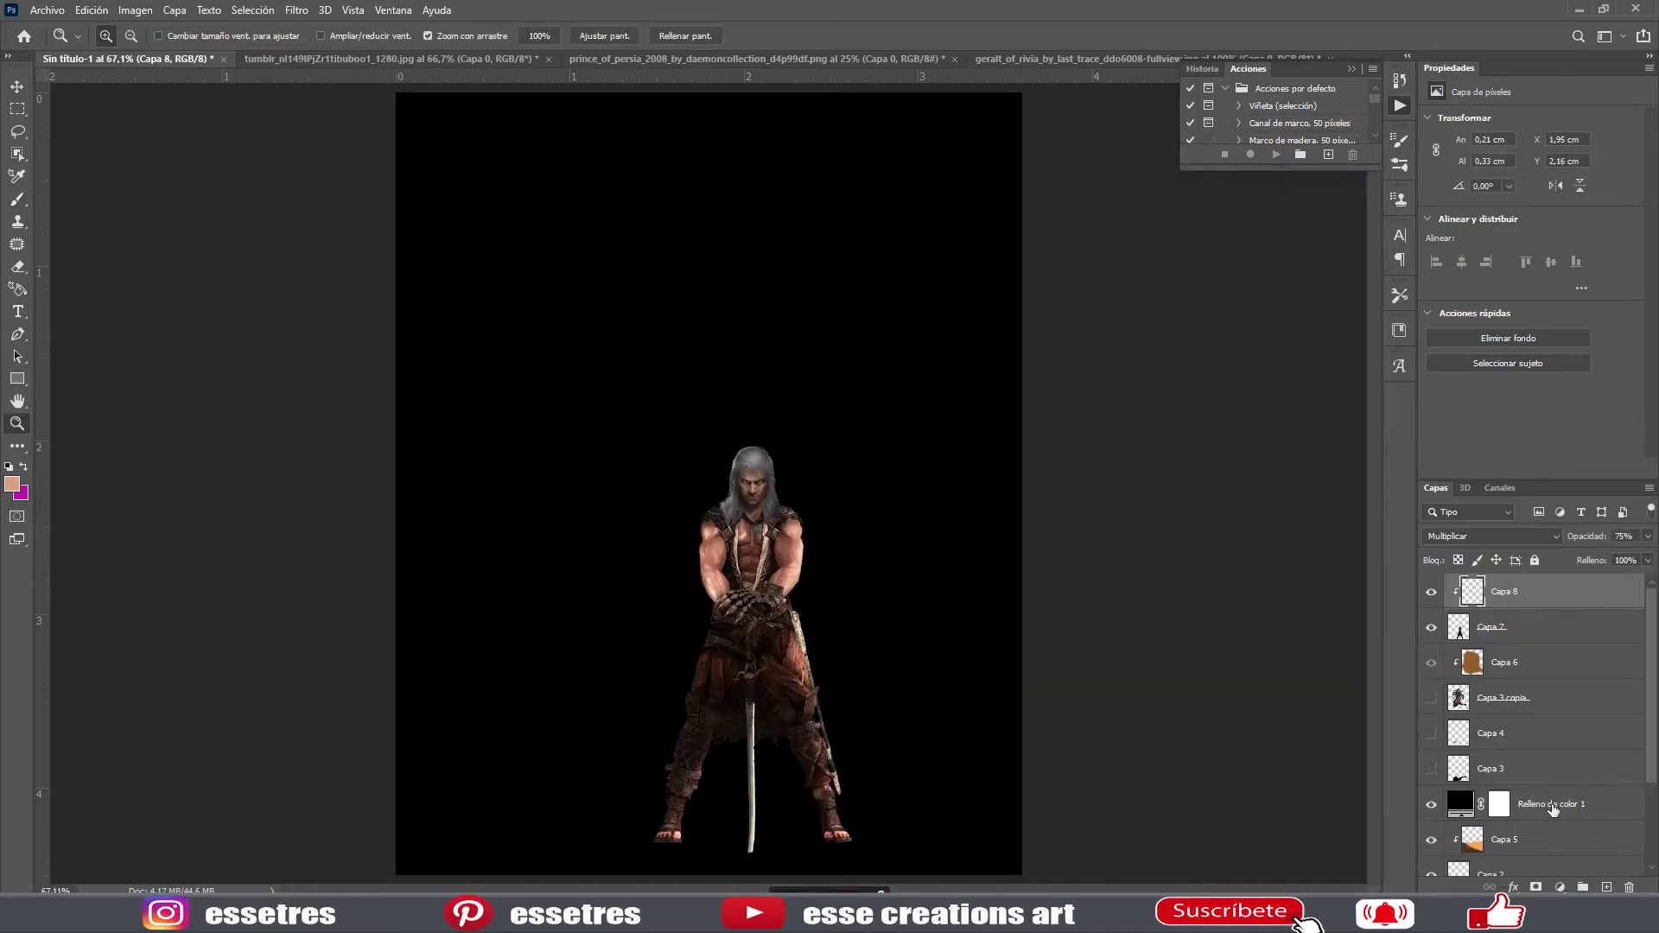
right_click(1493, 714)
click(1347, 678)
- Lasso the warrior and add a Brightness/Contrast layer lowering his contrast
key(l)
drag(740, 519, 864, 851)
click(1559, 887)
click(1490, 635)
drag(1498, 201, 1459, 201)
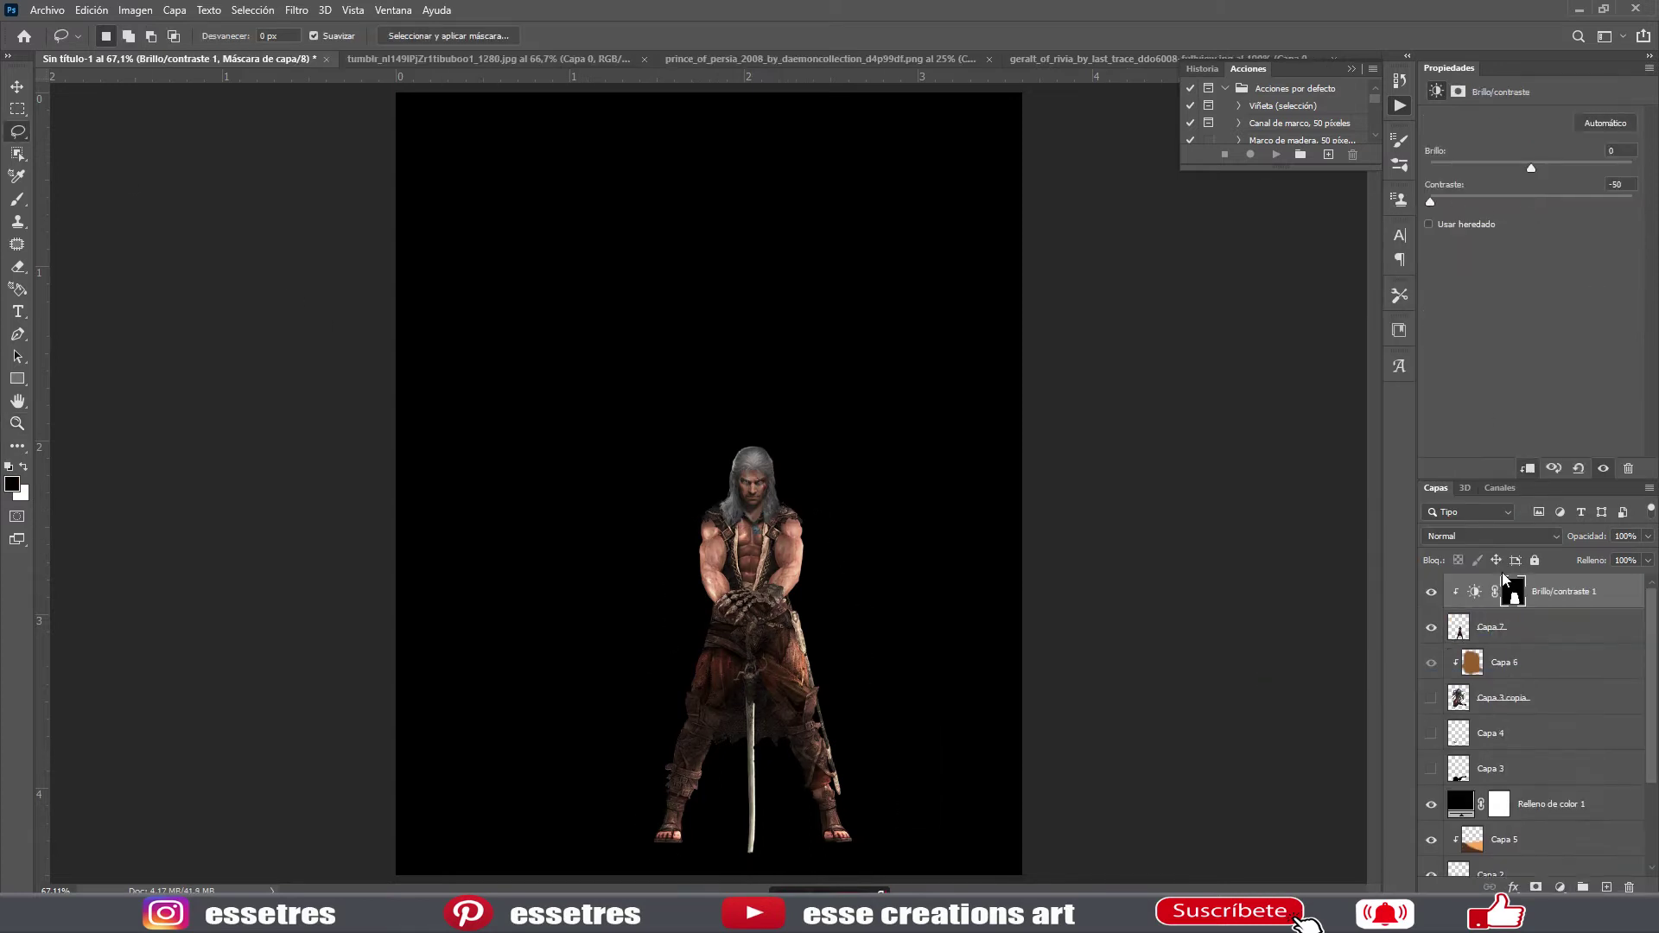
- Show Capa 3 copia, Capa 4 and Capa 3, and hide the black fill
click(1431, 697)
click(1430, 733)
click(1430, 768)
click(1430, 803)
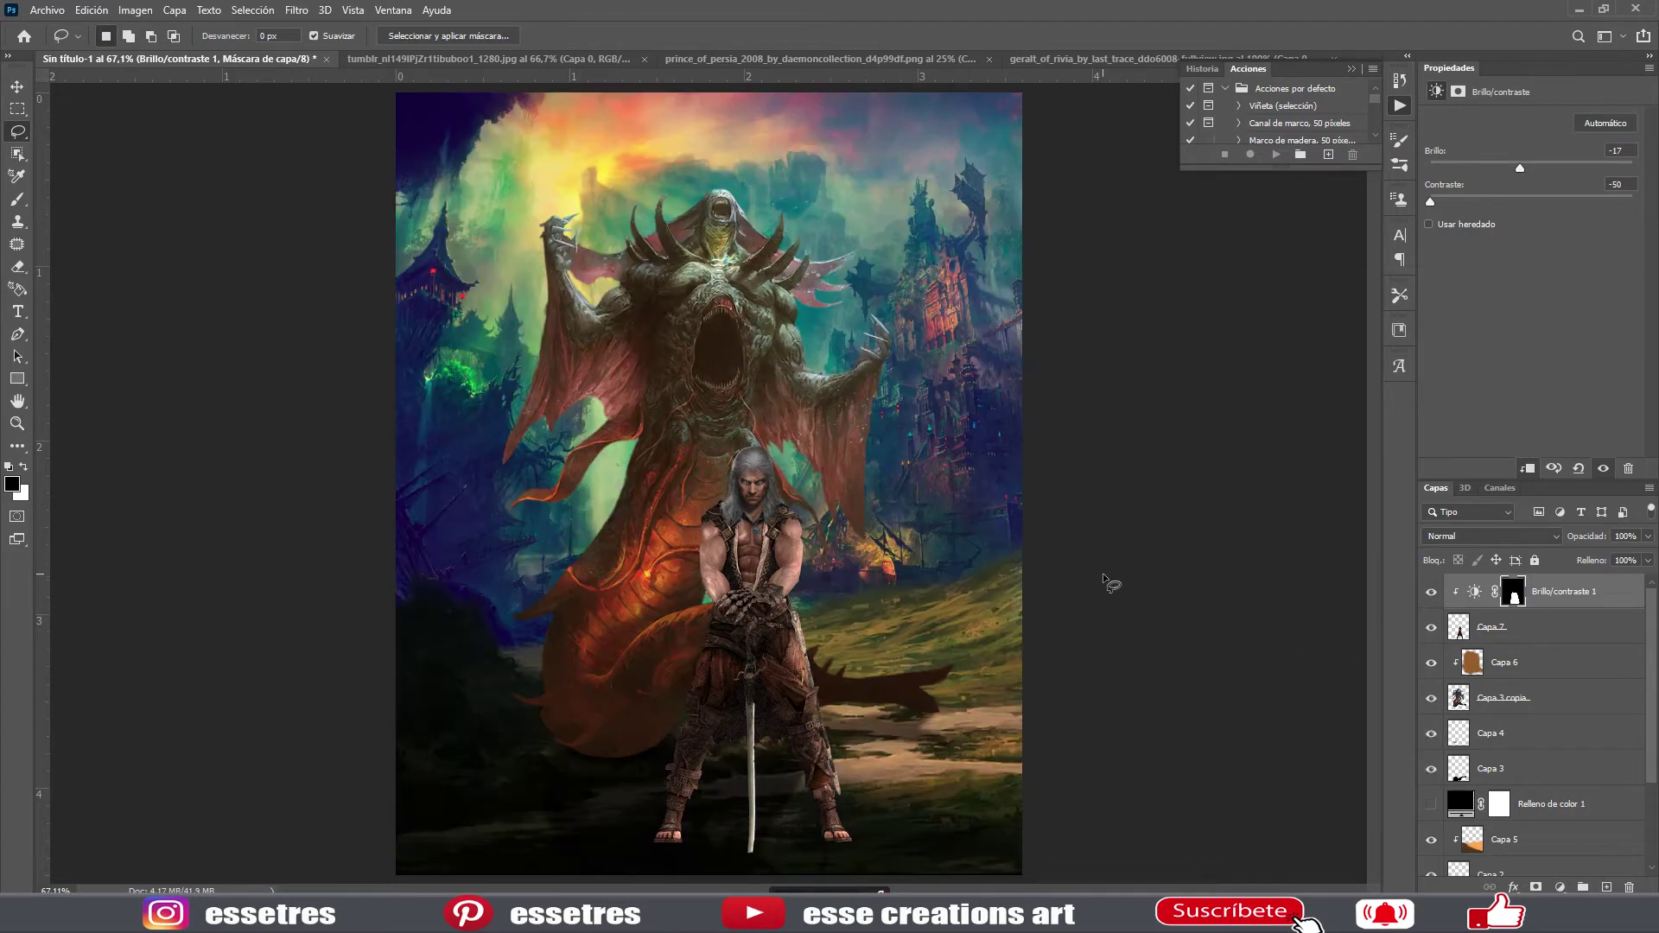
- Scale up the warrior figure with Free Transform
key(ctrl+t)
mouse_move(781, 679)
mouse_down()
mouse_move(733, 611)
mouse_move(766, 611)
mouse_up()
click(943, 35)
- Add a new empty layer and prepare a black brush
ctrl+click(1606, 887)
key(m)
click(12, 483)
click(933, 496)
click(1330, 230)
click(17, 199)
click(107, 36)
click(839, 861)
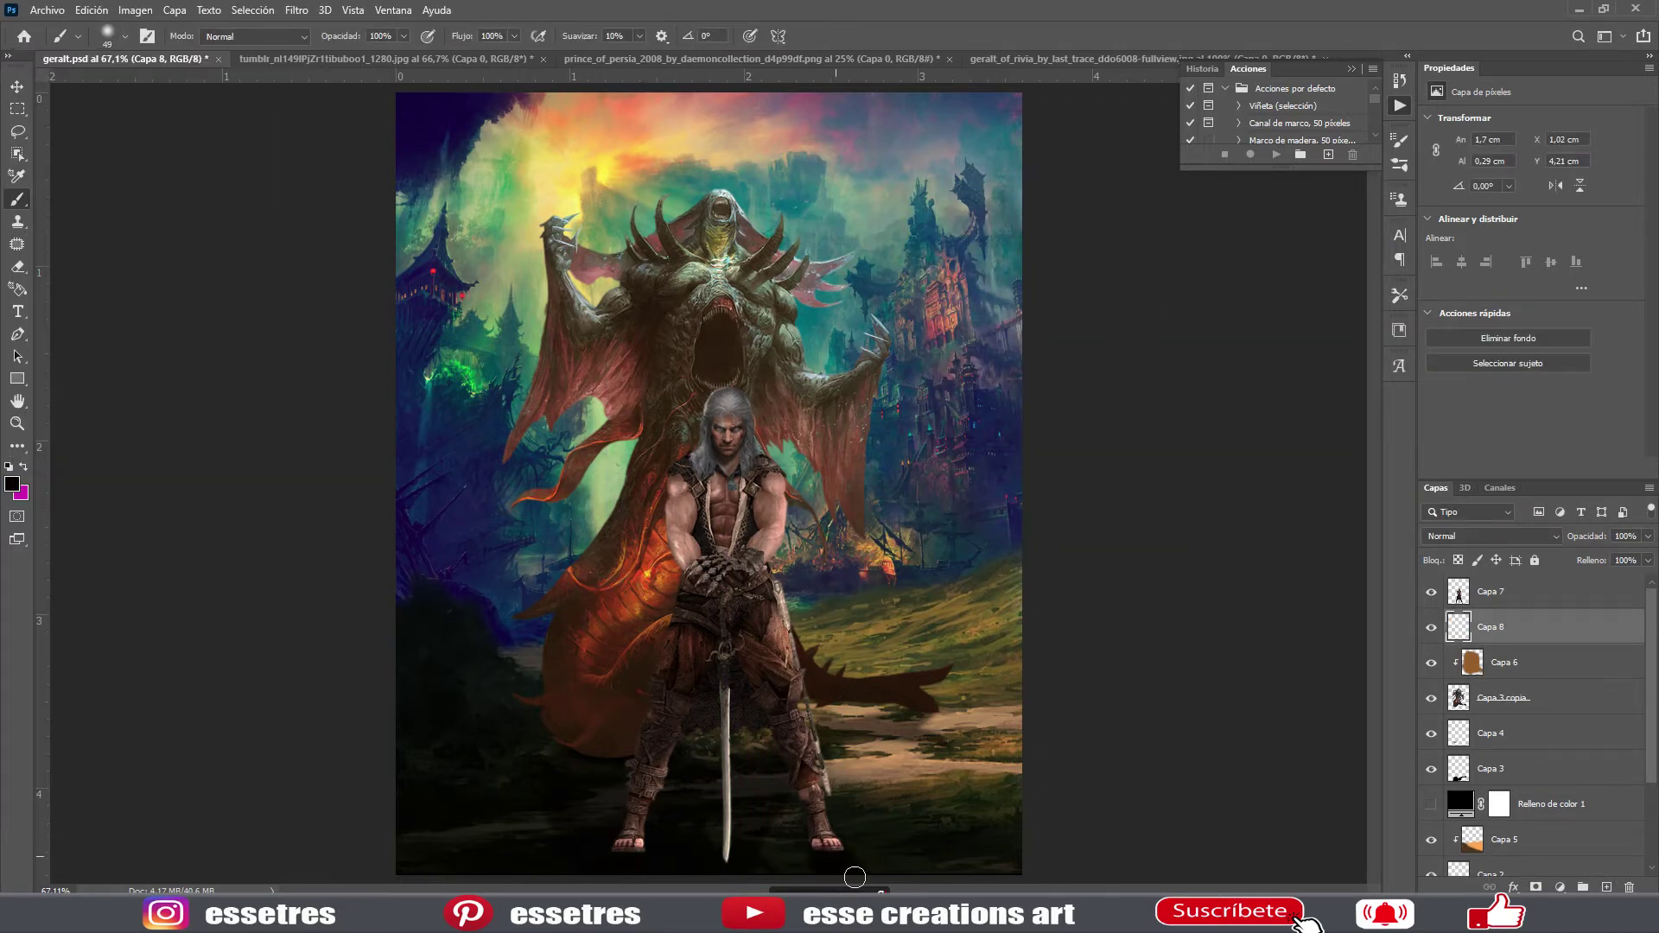
- Add a new empty layer and fit the whole image back on screen
key(z)
click(739, 805)
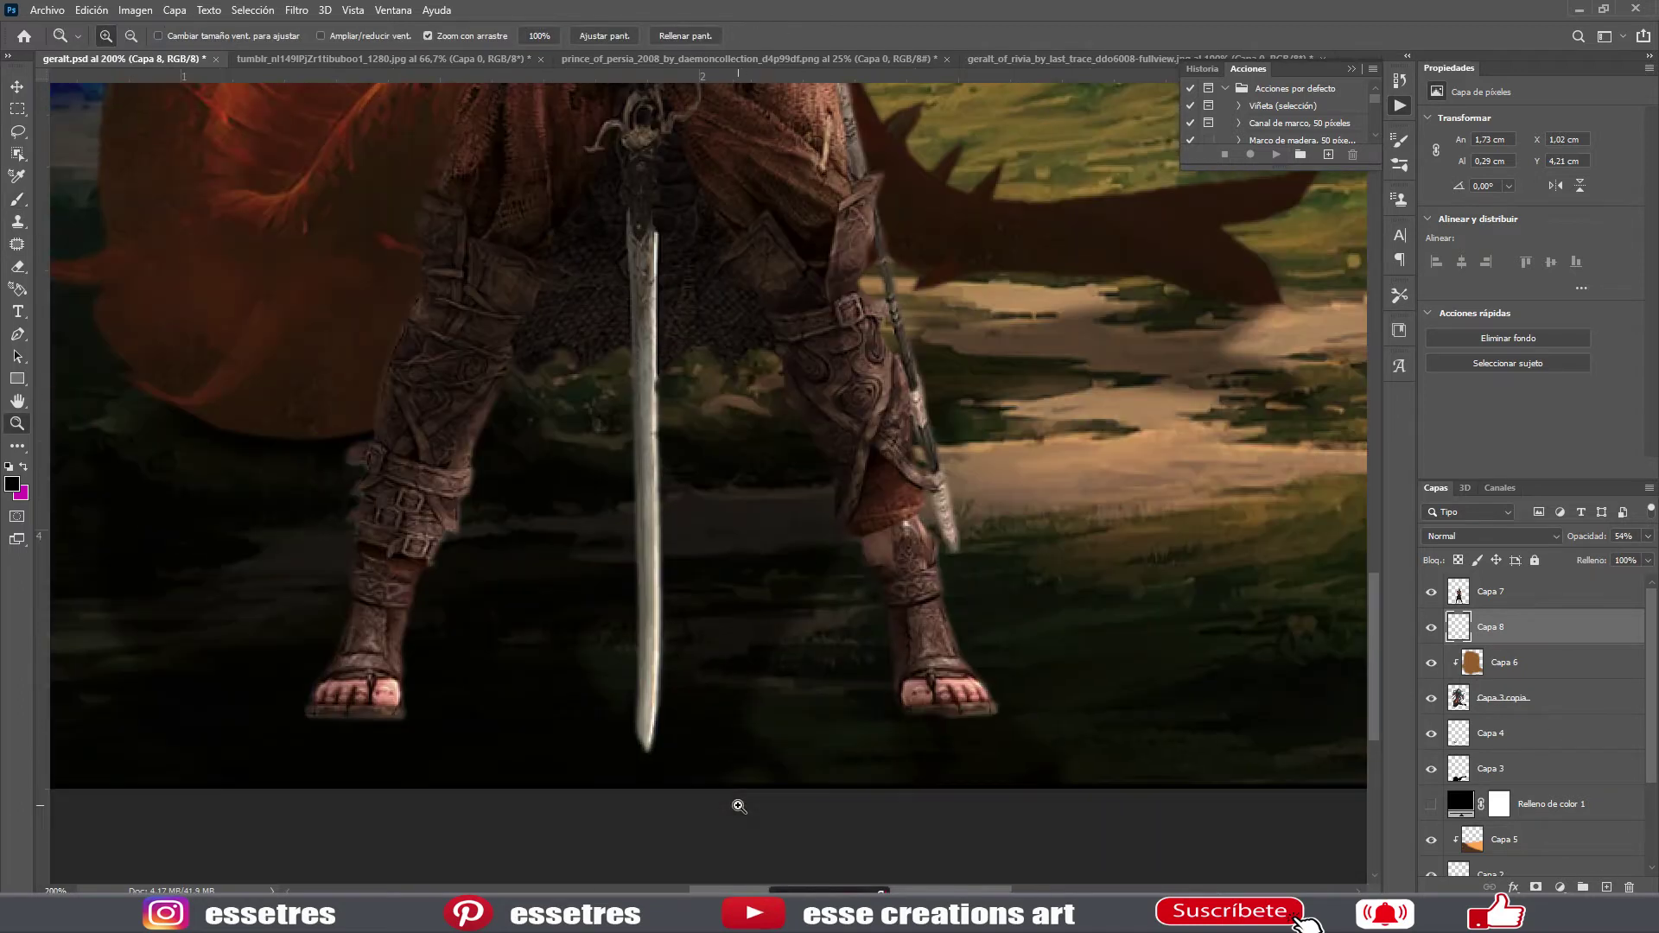
key(ctrl+shift+alt+n)
key(b)
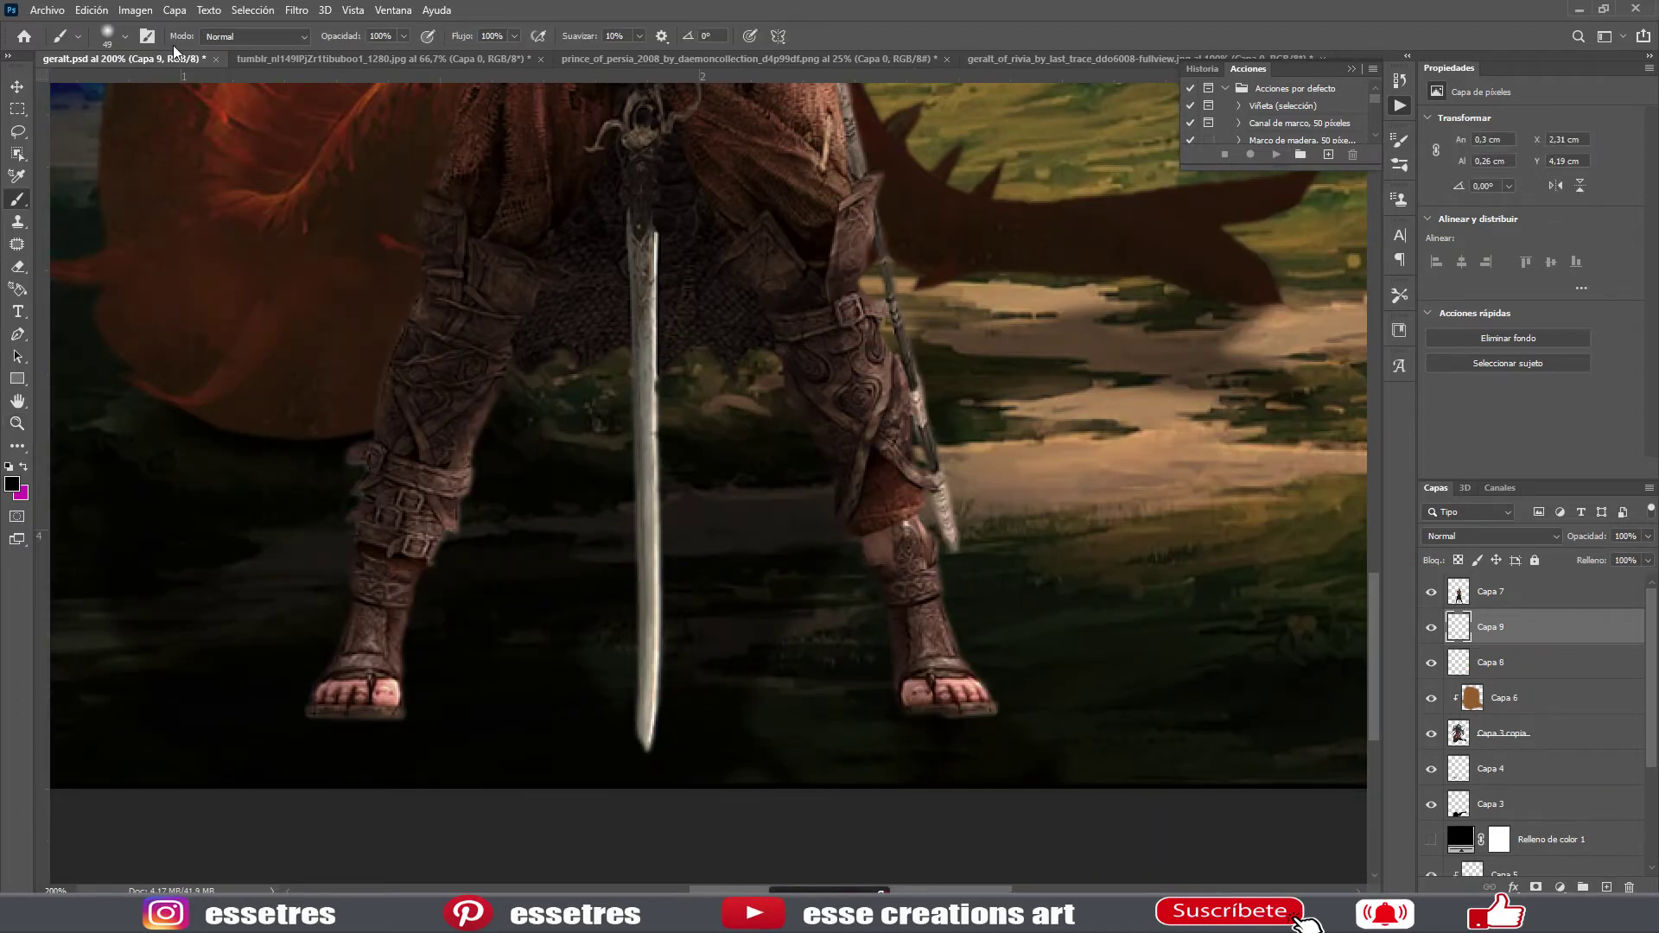
scroll(814, 695, up, 2)
key(z)
right_click(803, 471)
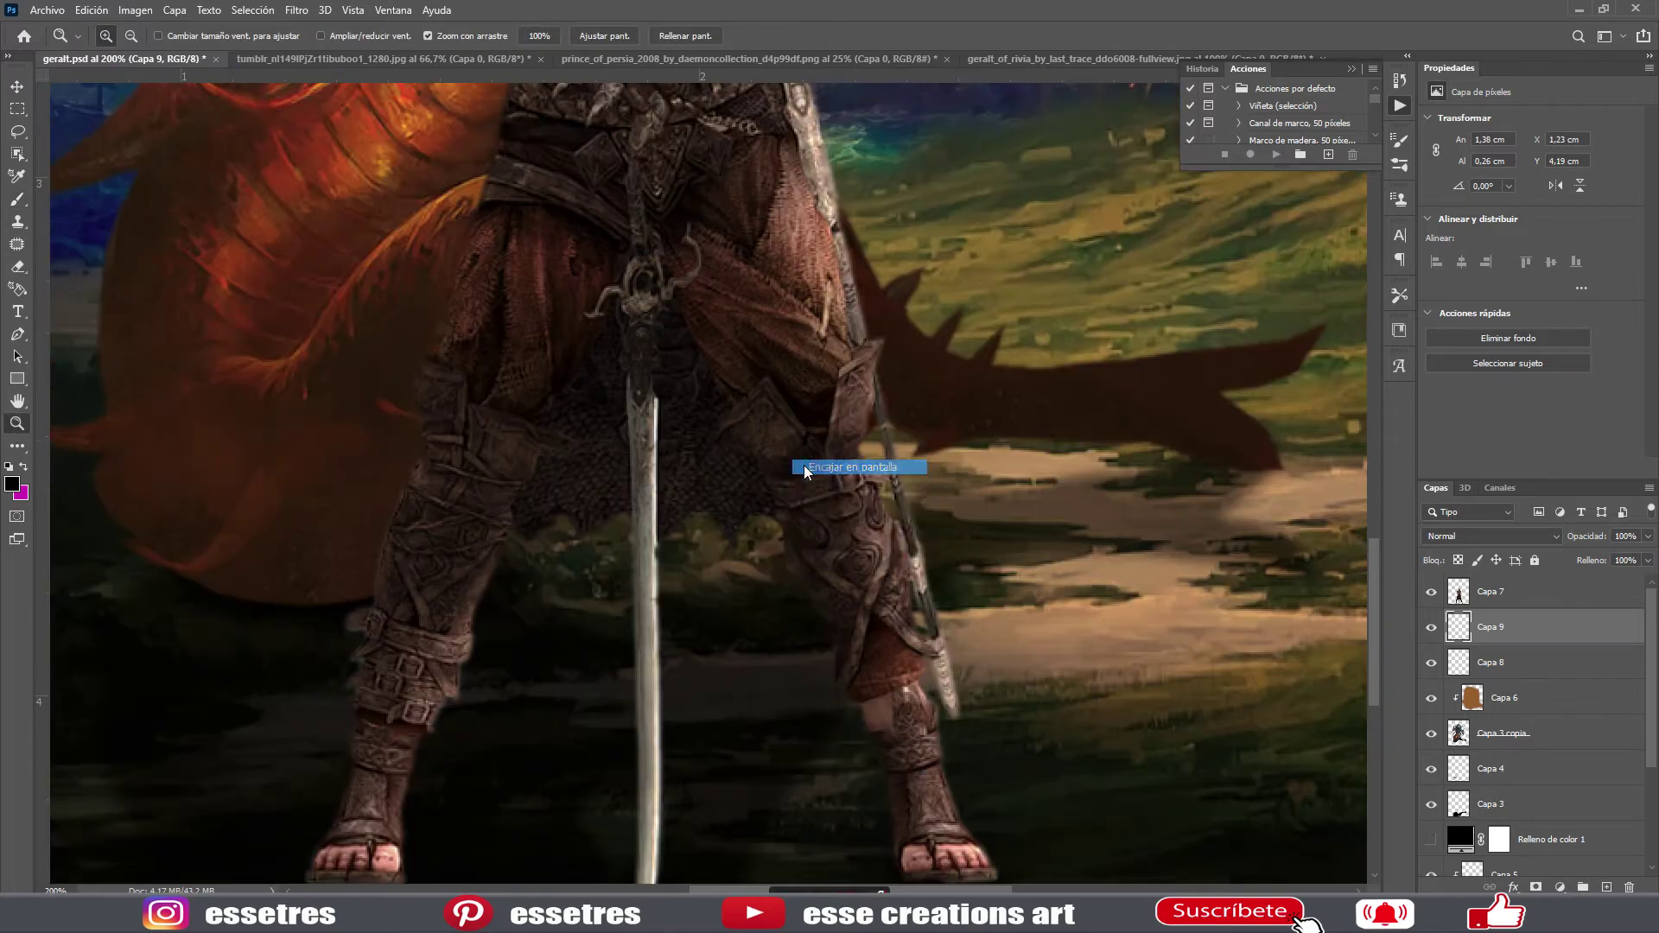
click(804, 467)
scroll(1525, 734, down, 3)
- Paint dark blue over the lower-left and lower-right ground on Capa 10, in Soft Light at lowered opacity
click(1520, 715)
right_click(1520, 715)
click(12, 484)
click(1333, 240)
key(b)
mouse_move(438, 580)
mouse_down()
mouse_move(467, 858)
mouse_move(518, 798)
mouse_up()
drag(894, 595, 1076, 886)
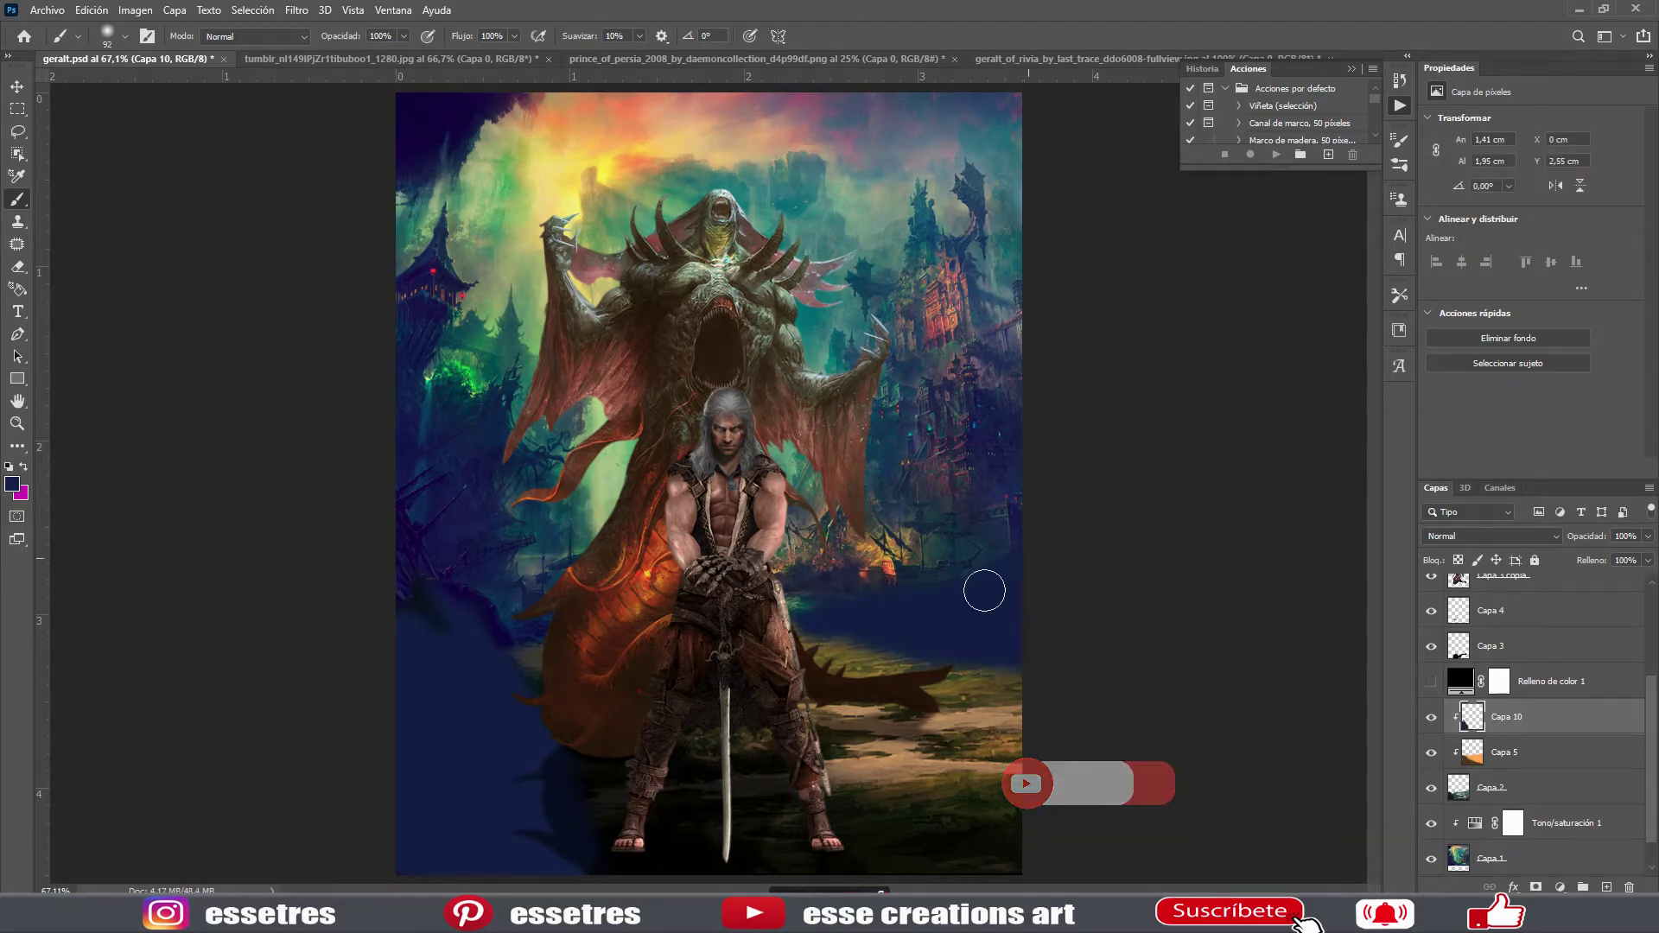
click(1490, 535)
click(1468, 677)
drag(1648, 535, 1615, 553)
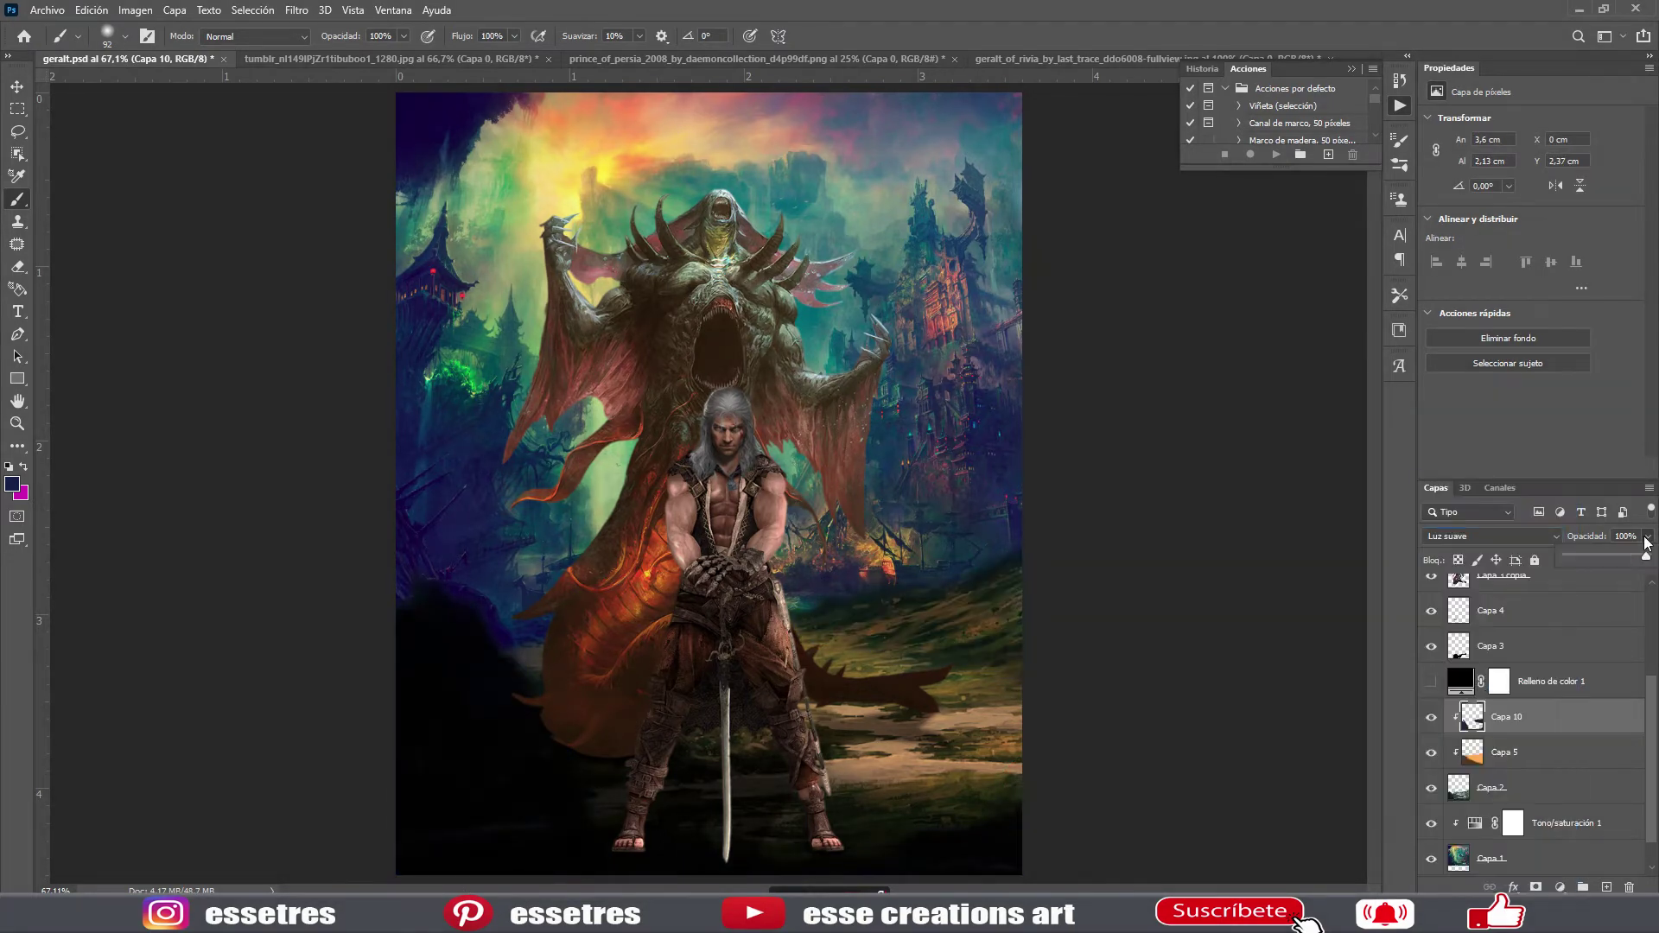
- Add a new layer clipped to the warrior, ready for a paint colour
key(ctrl+shift+alt+n)
right_click(1525, 591)
click(1398, 514)
click(12, 484)
- Paint orange over the whole warrior, blended in Multiply at 59% opacity
click(1356, 230)
drag(692, 250, 789, 726)
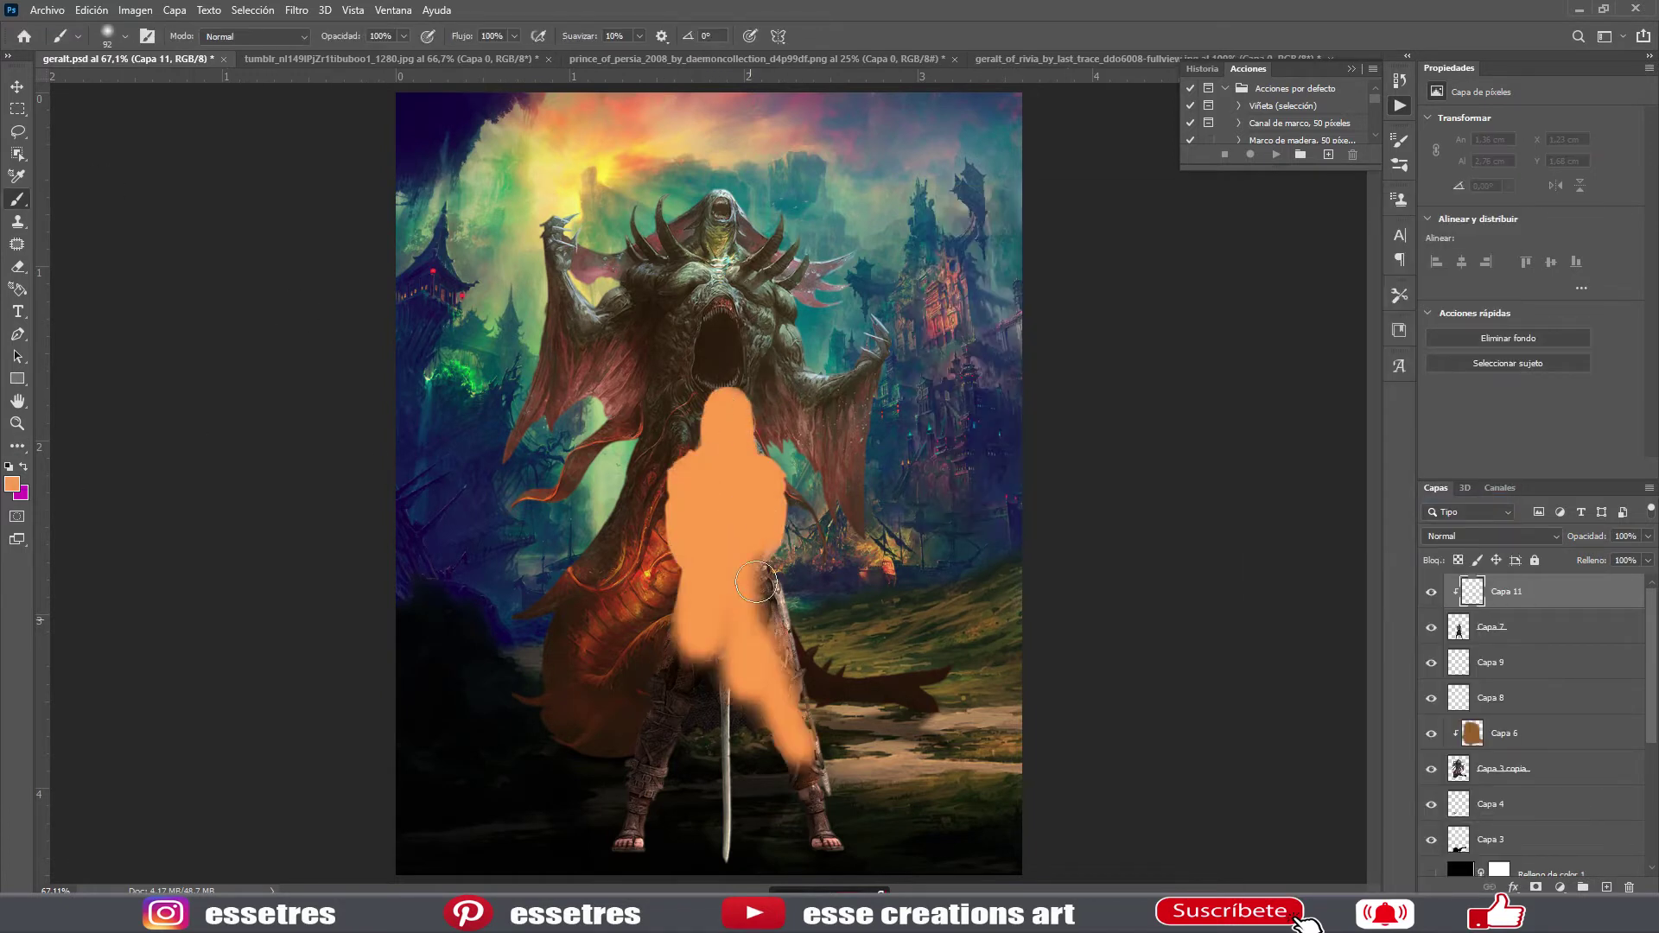
click(1490, 536)
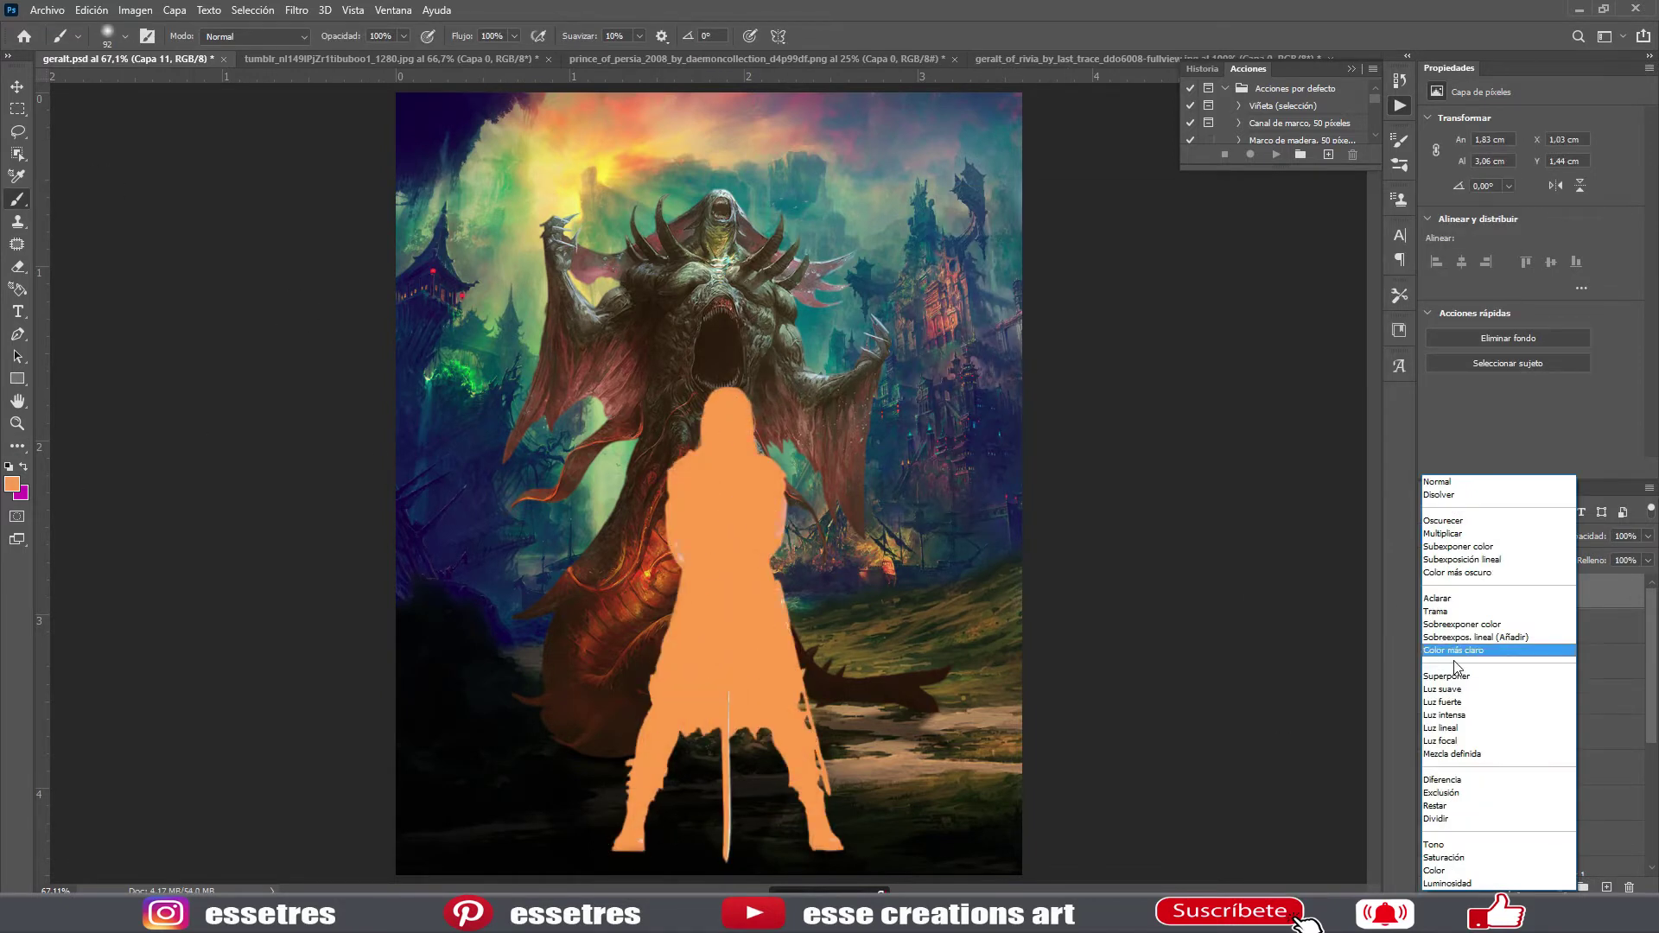
click(1490, 536)
click(1469, 528)
drag(1648, 535, 1612, 556)
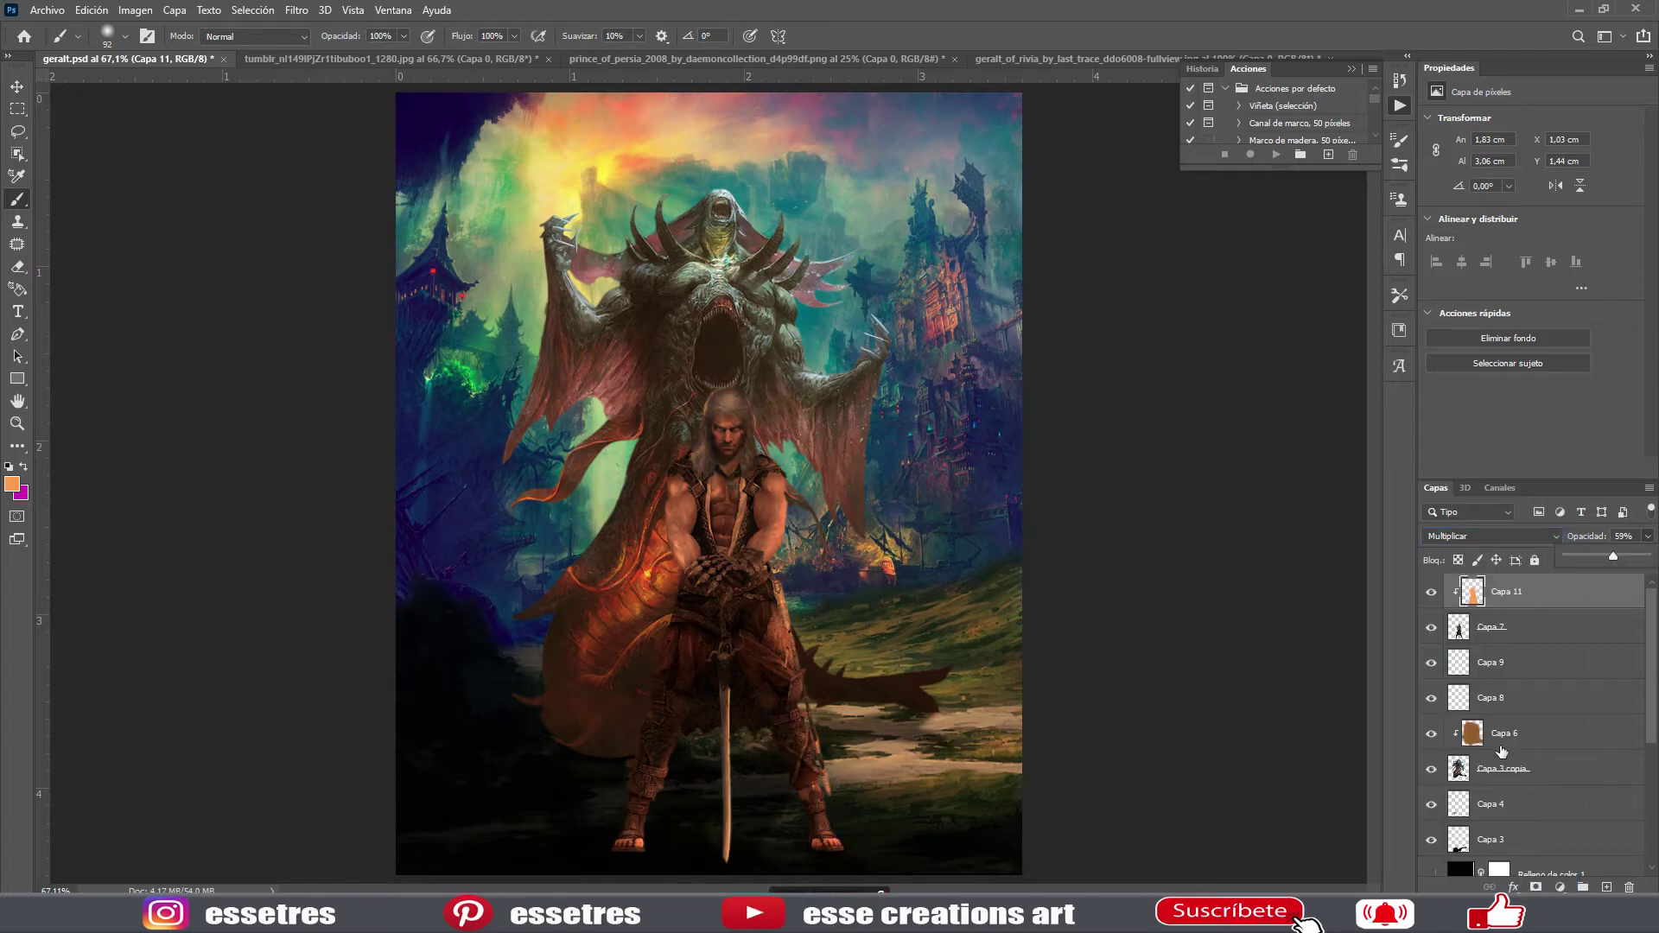
- Shade the warrior's legs black on a clipped Soft Light layer and reorder the brightness/contrast adjustment
ctrl+click(1606, 887)
key(d)
mouse_move(704, 778)
mouse_down()
mouse_move(751, 659)
mouse_move(759, 722)
mouse_up()
click(1491, 536)
click(1490, 694)
drag(1648, 536, 1622, 557)
click(1451, 633)
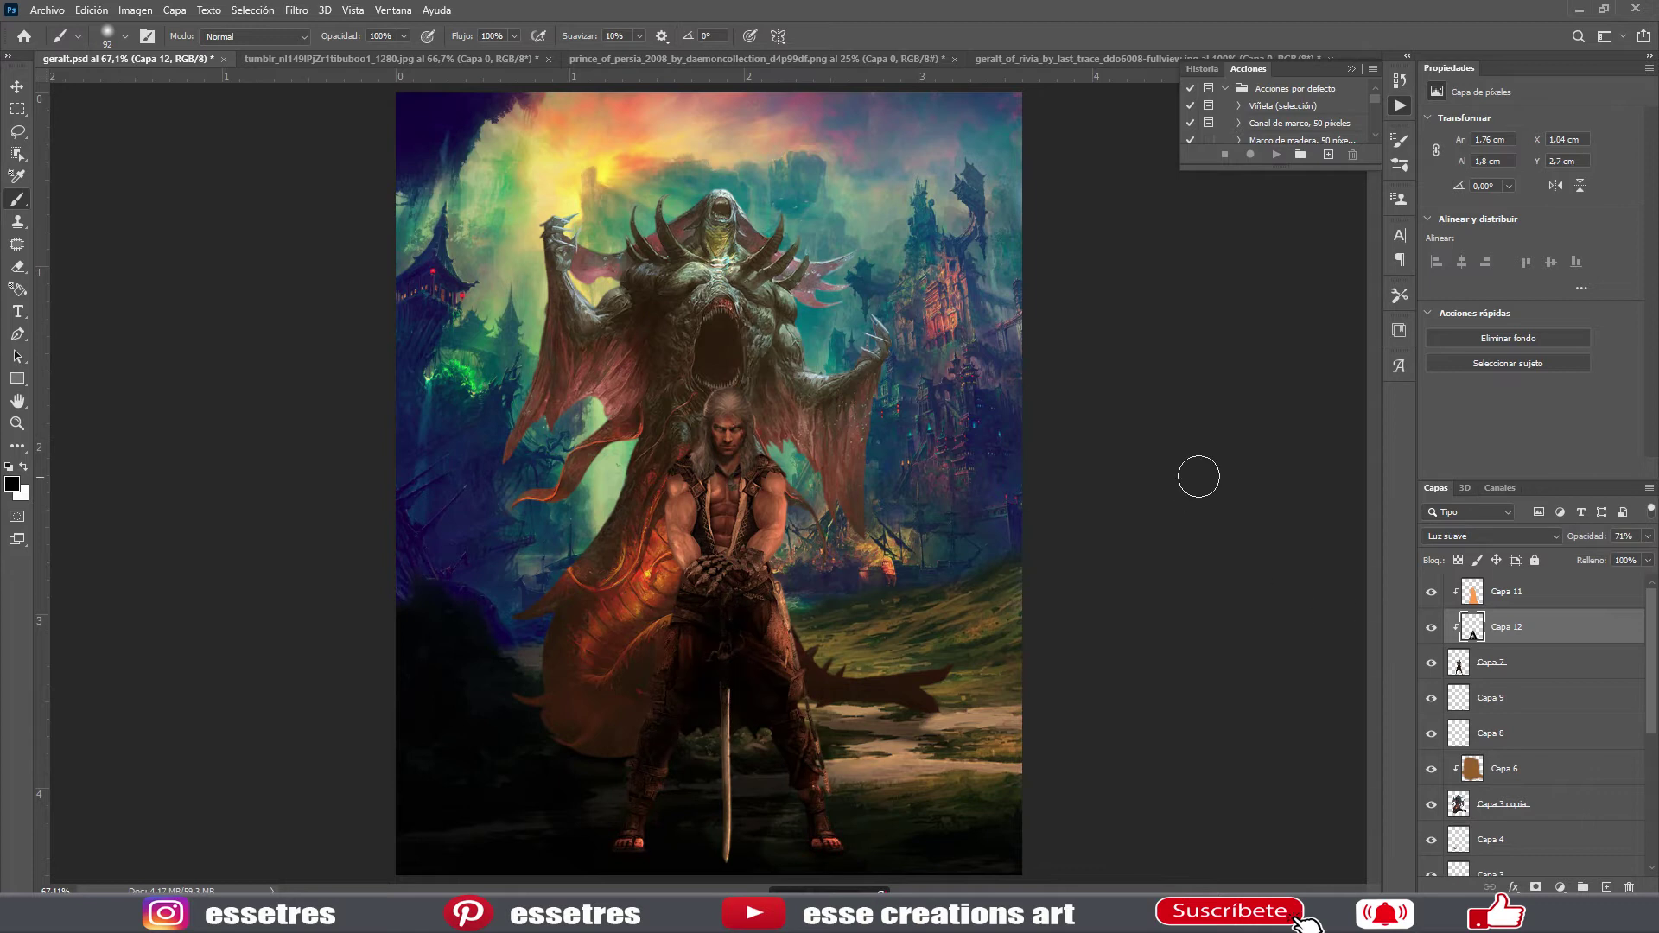
drag(1555, 768, 1553, 644)
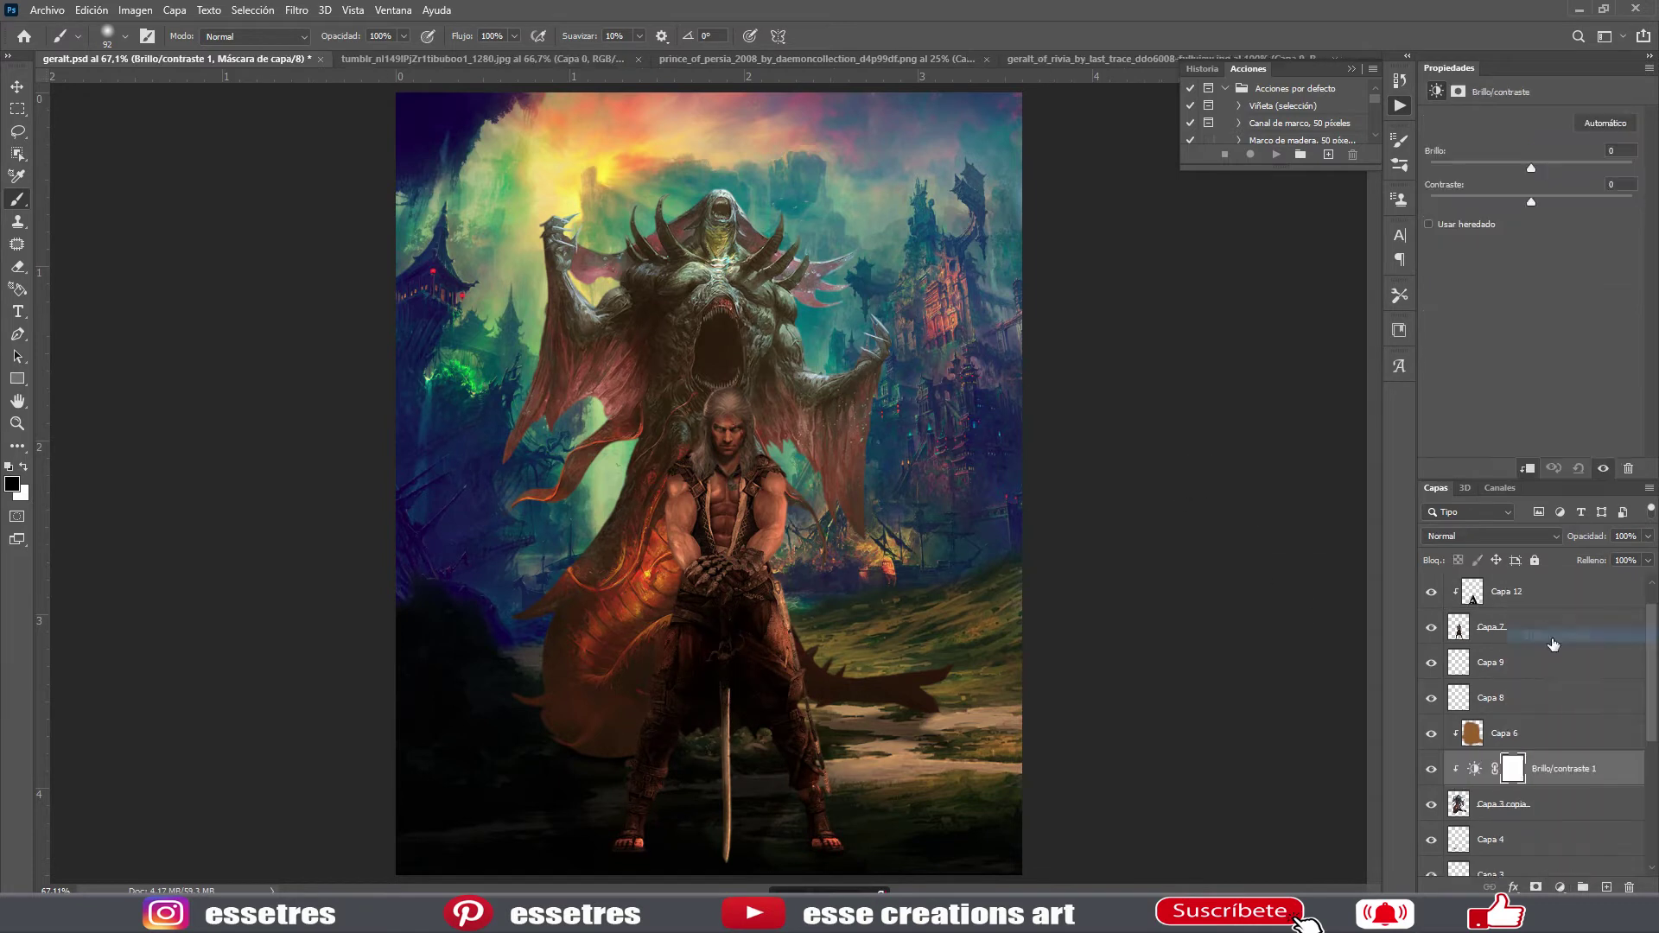
- Paint dark shading left of the warrior on clipped Capa 13, Soft Light at 62%
ctrl+click(1606, 887)
mouse_move(622, 640)
mouse_down()
mouse_move(563, 659)
mouse_move(593, 578)
mouse_move(623, 722)
mouse_up()
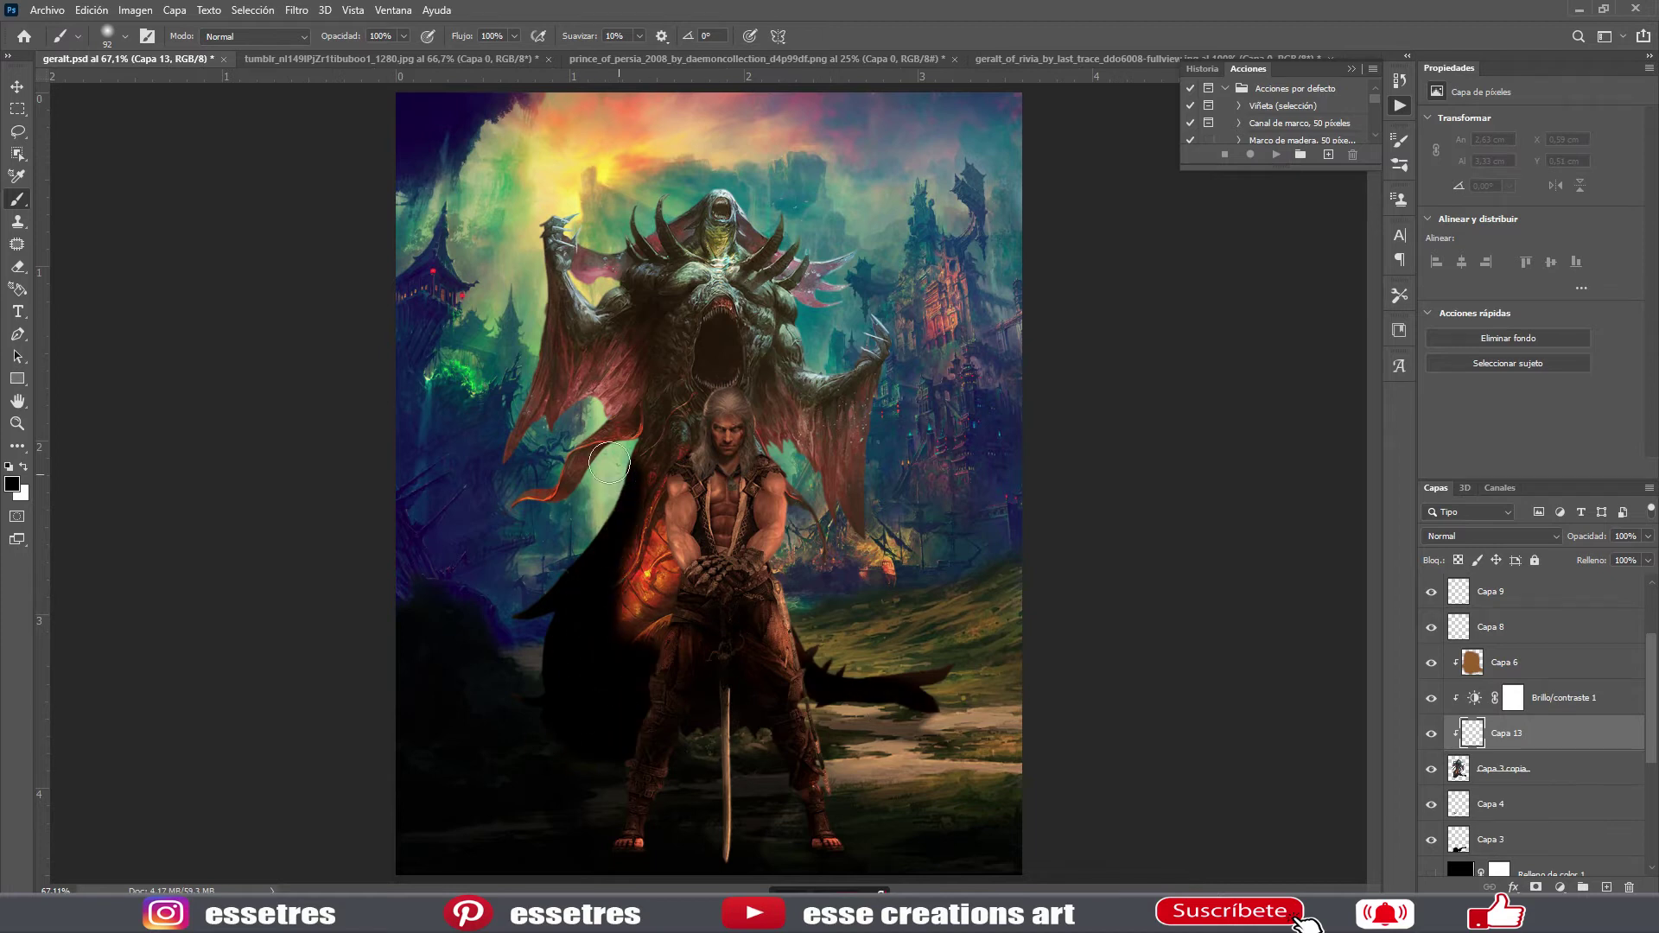
click(1504, 536)
click(1469, 687)
click(1647, 536)
drag(1629, 560, 1614, 560)
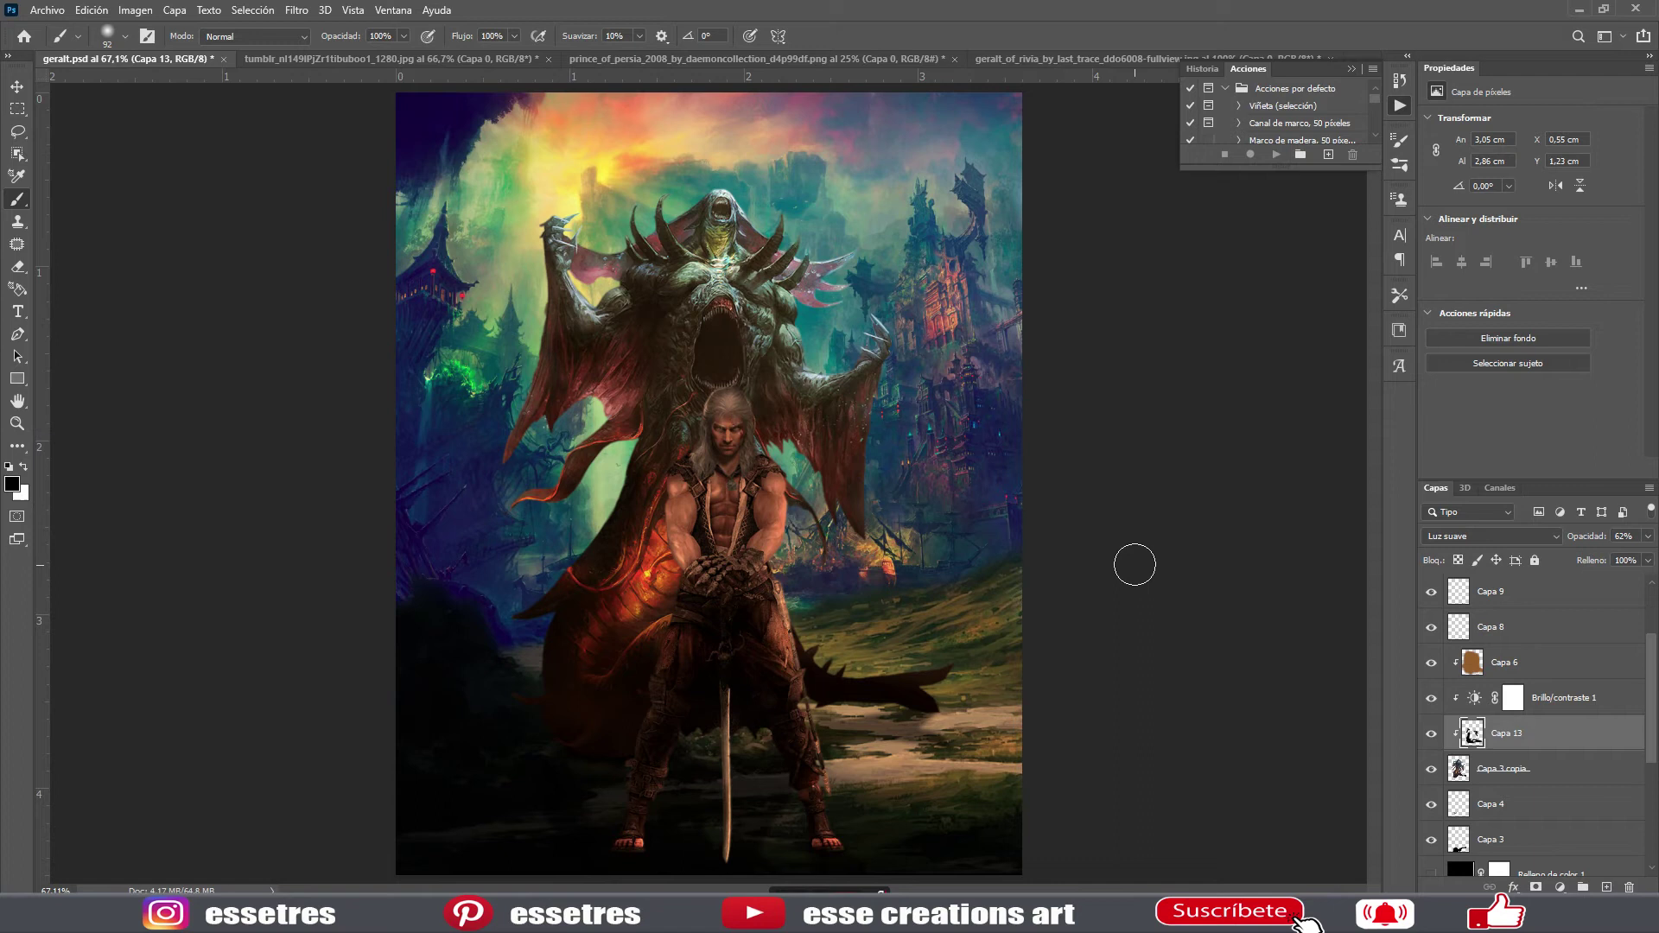
- Add two Exposure adjustment layers above warrior Capa 7 and brighten the exposure
scroll(1510, 618, up, 2)
click(1510, 622)
key(l)
click(1559, 887)
click(1546, 696)
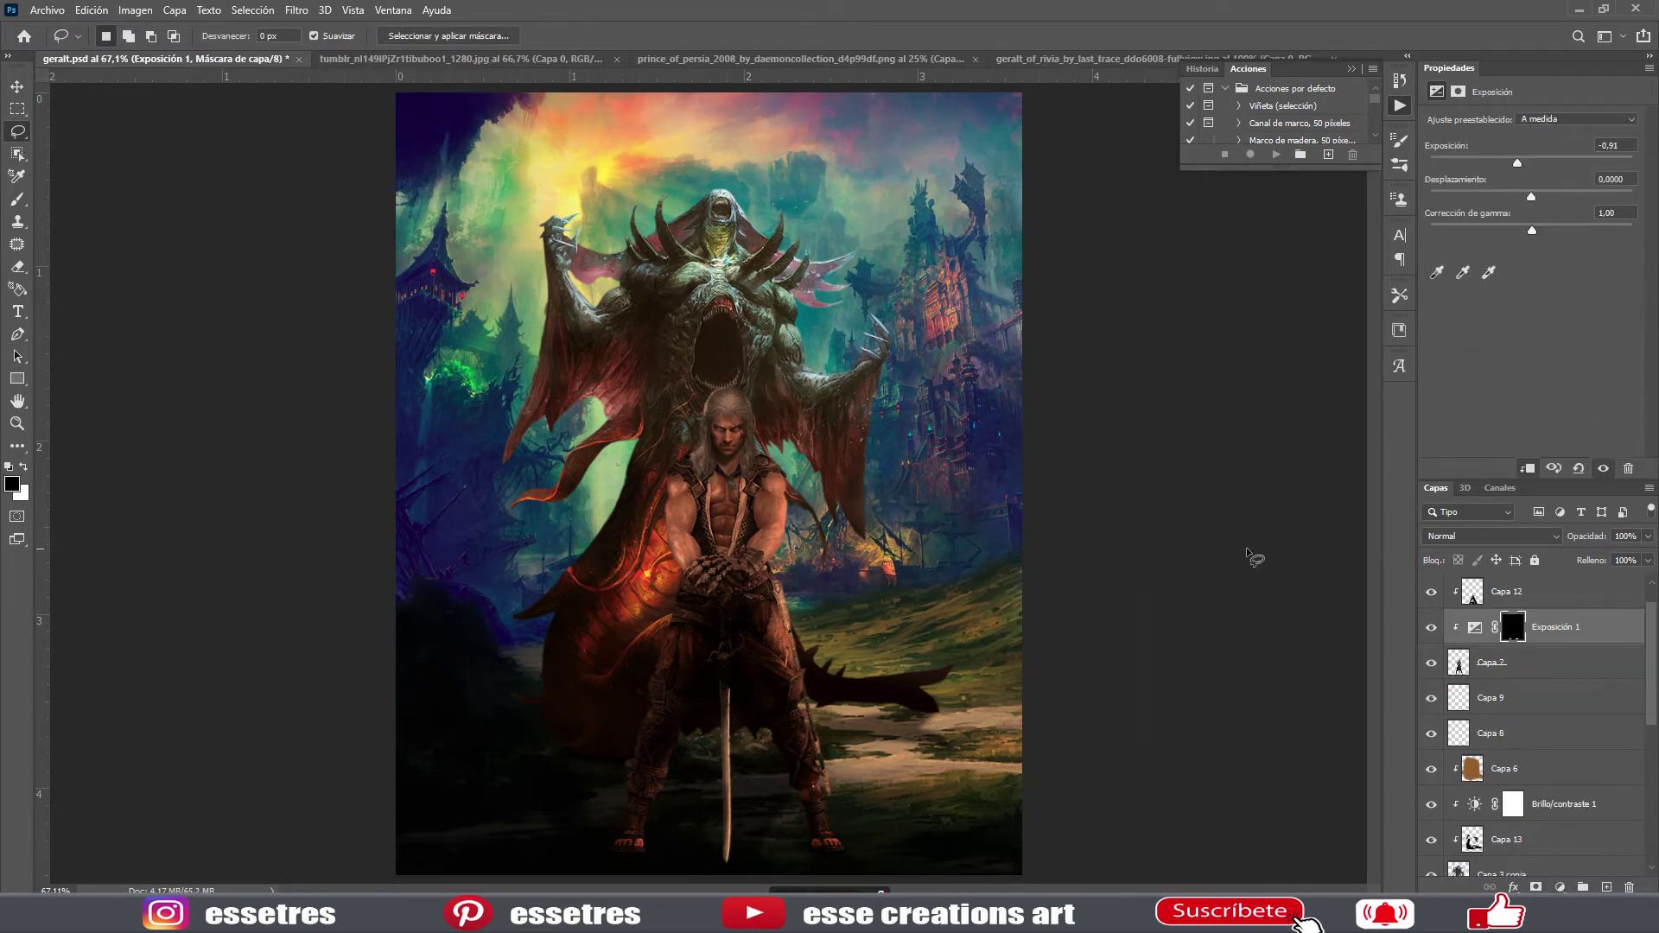
click(1520, 662)
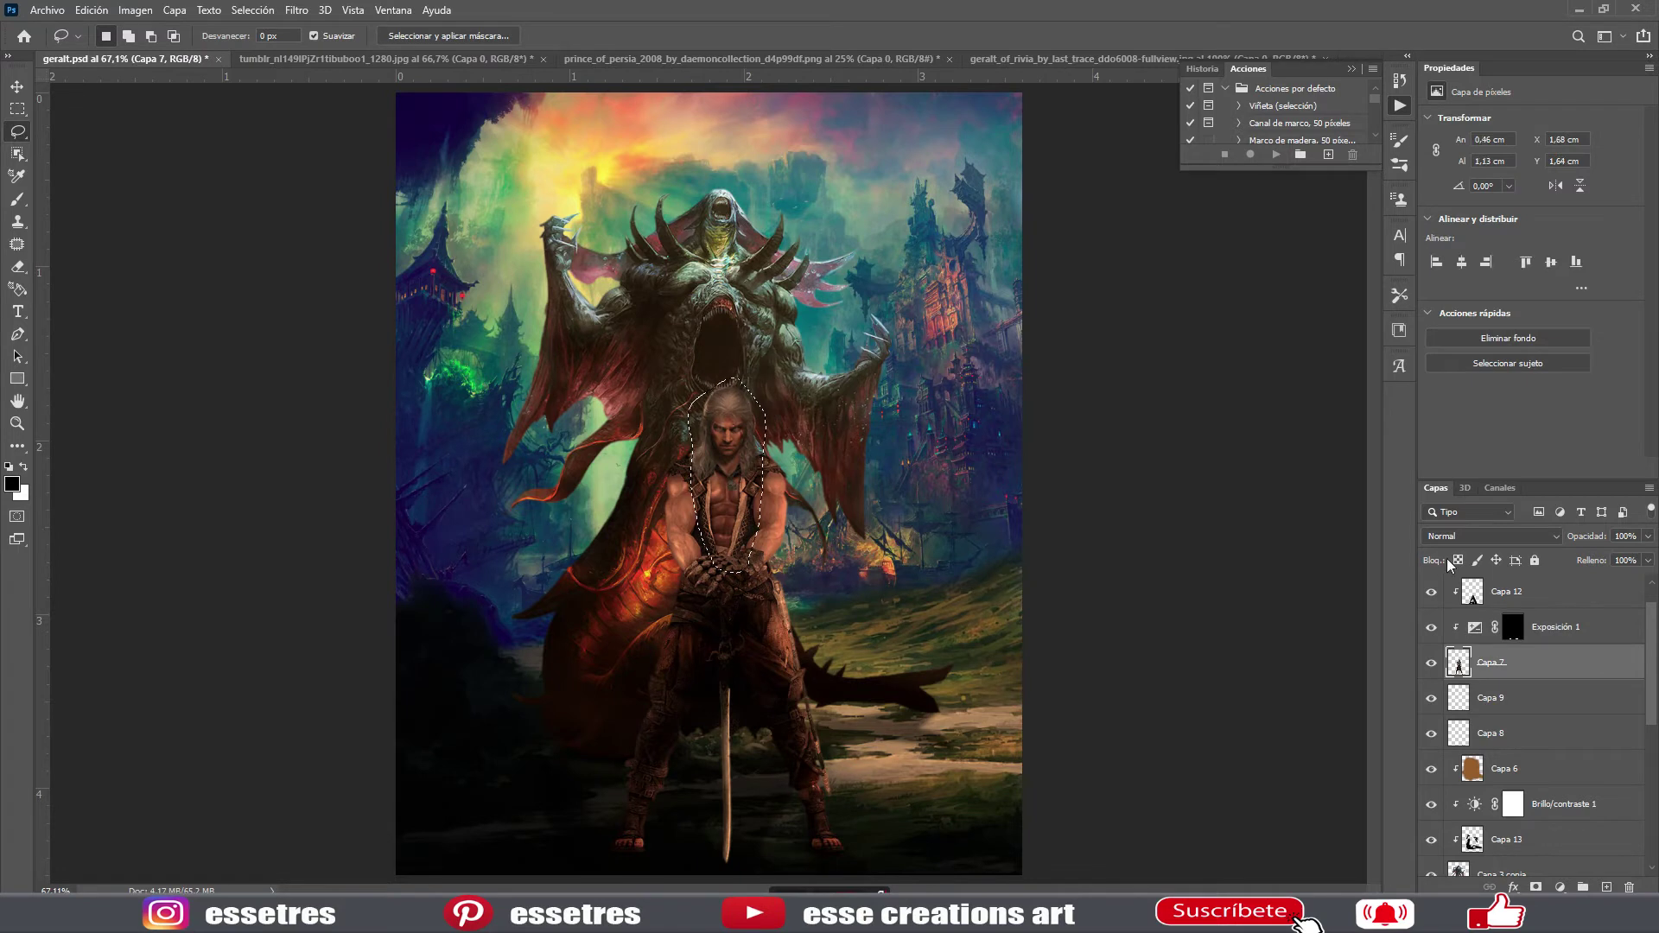
click(1545, 686)
drag(1531, 161, 1543, 162)
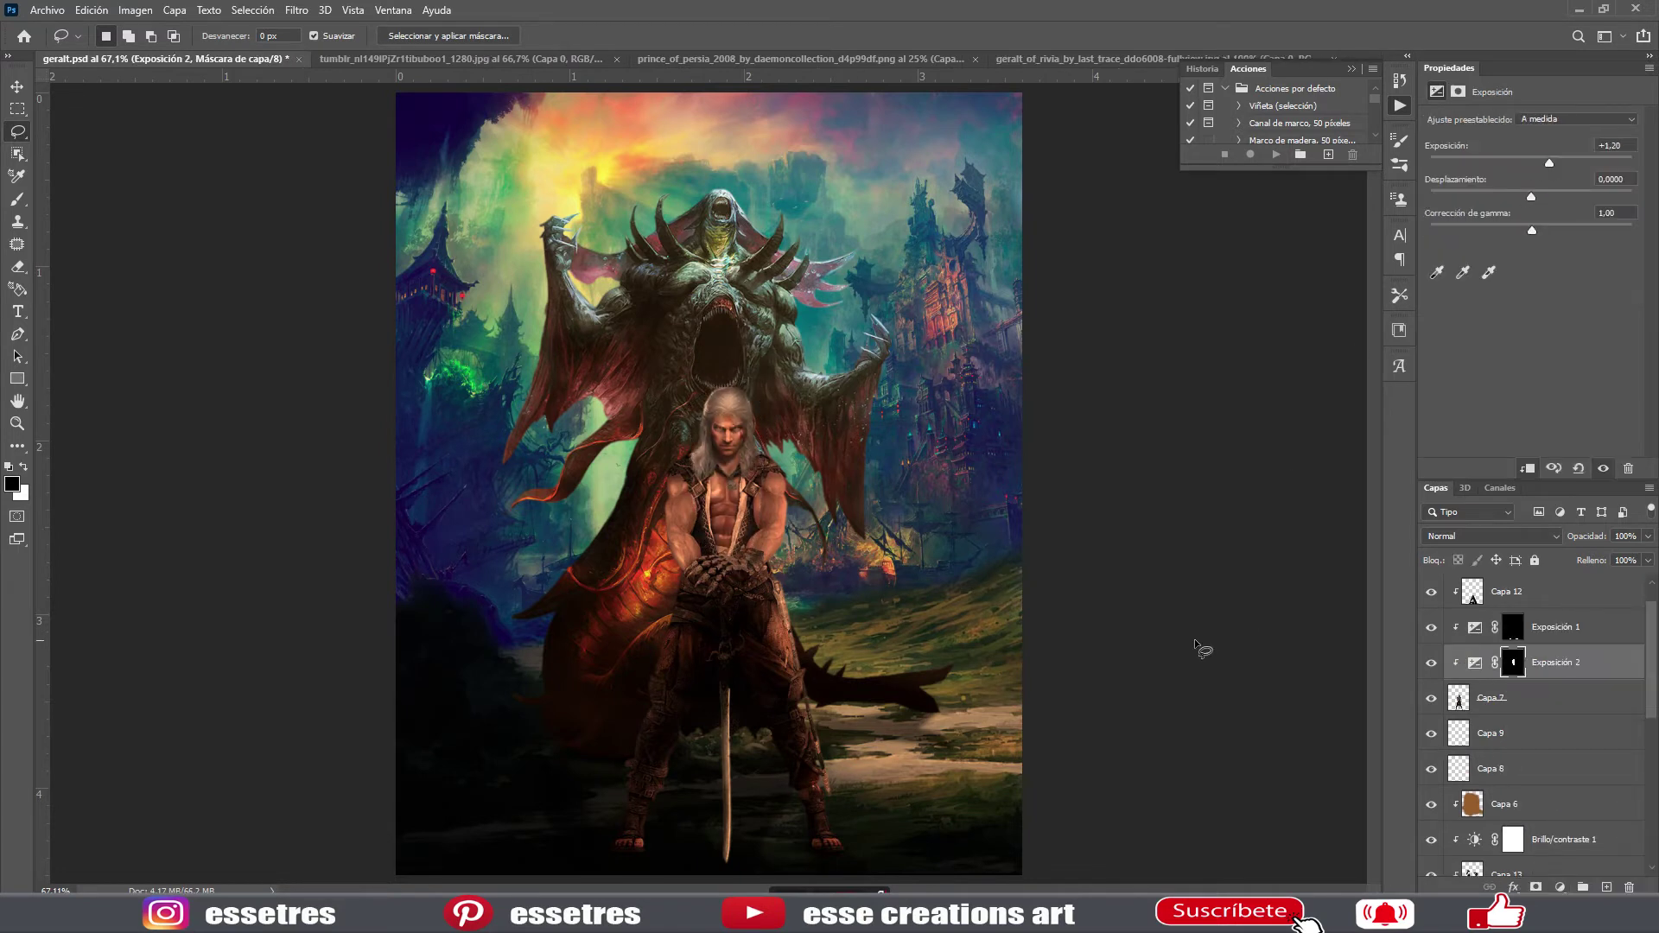
- Darken the left and right canvas edges on clipped Capa 14 in Soft Light at 52%
scroll(1538, 734, down, 5)
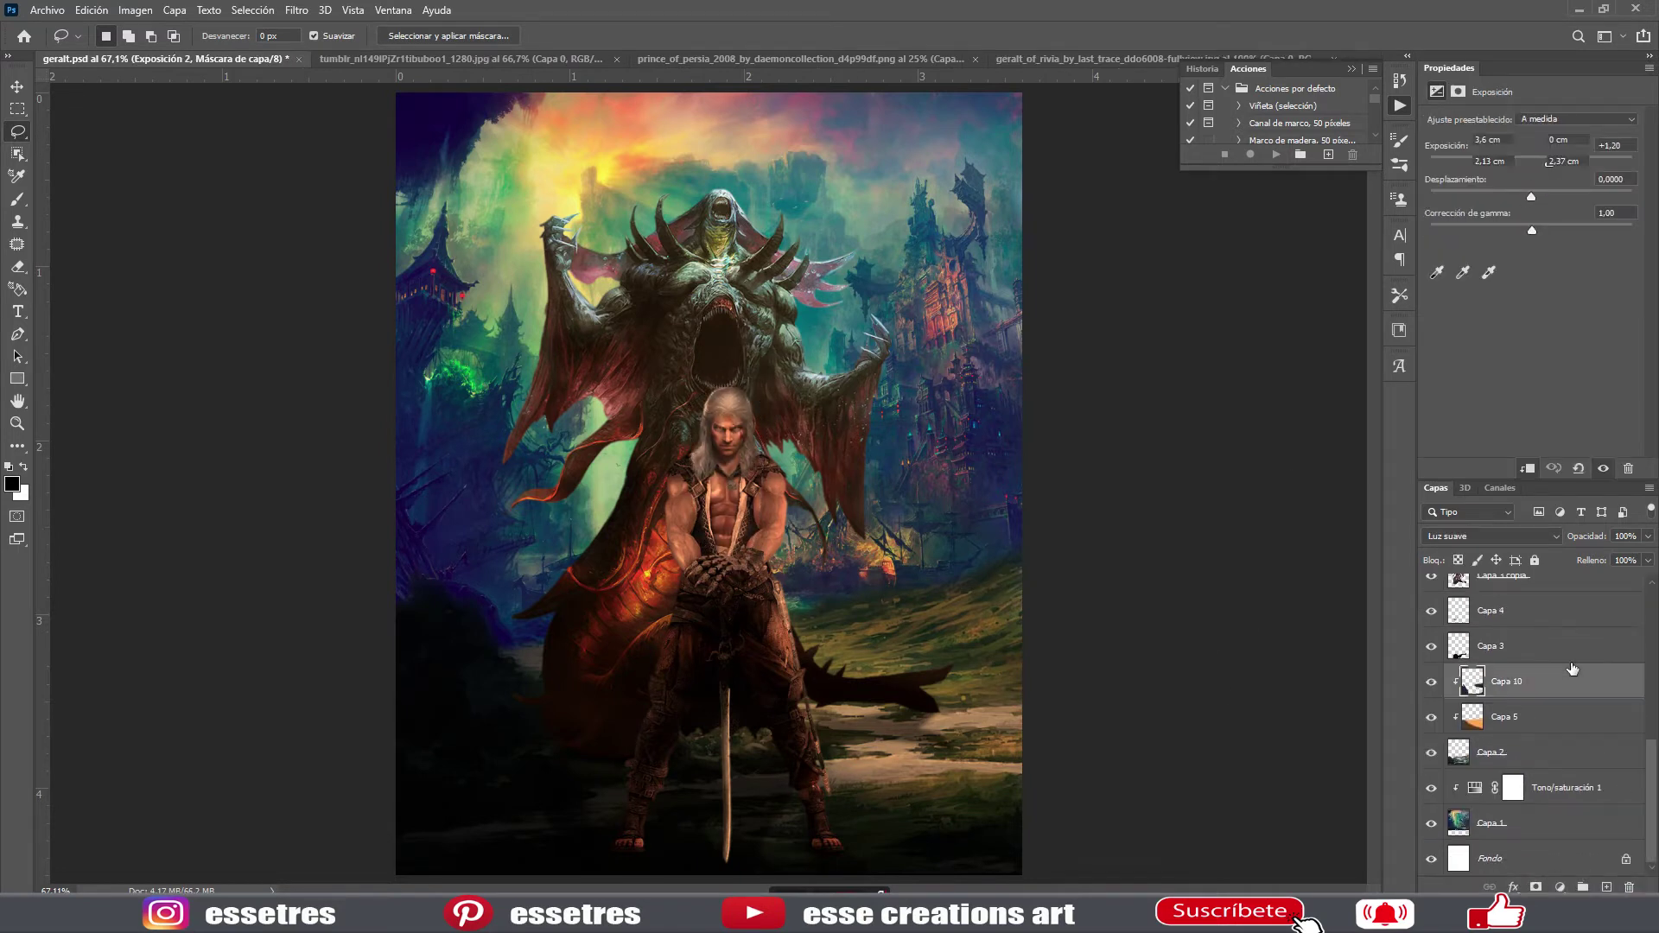
click(1521, 681)
click(1491, 823)
click(1606, 887)
key(ctrl+alt+g)
key(b)
mouse_move(406, 328)
mouse_down()
mouse_move(482, 528)
mouse_move(415, 482)
mouse_move(380, 182)
mouse_up()
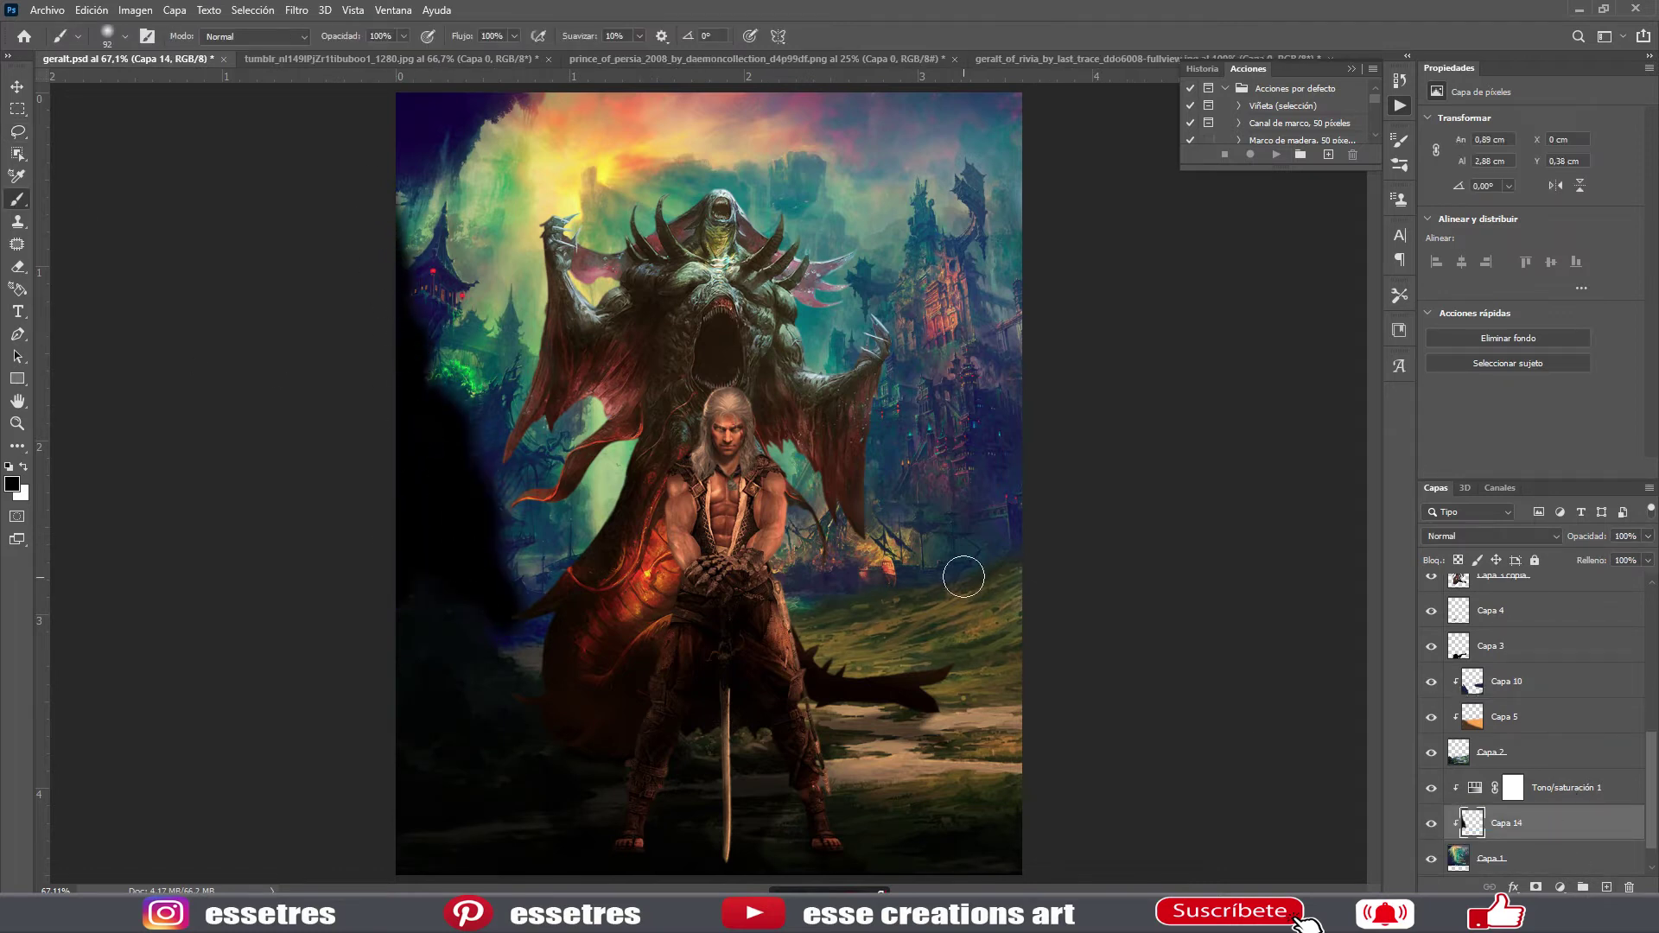
drag(963, 577, 1016, 298)
click(1490, 535)
click(1495, 688)
drag(1648, 535, 1600, 557)
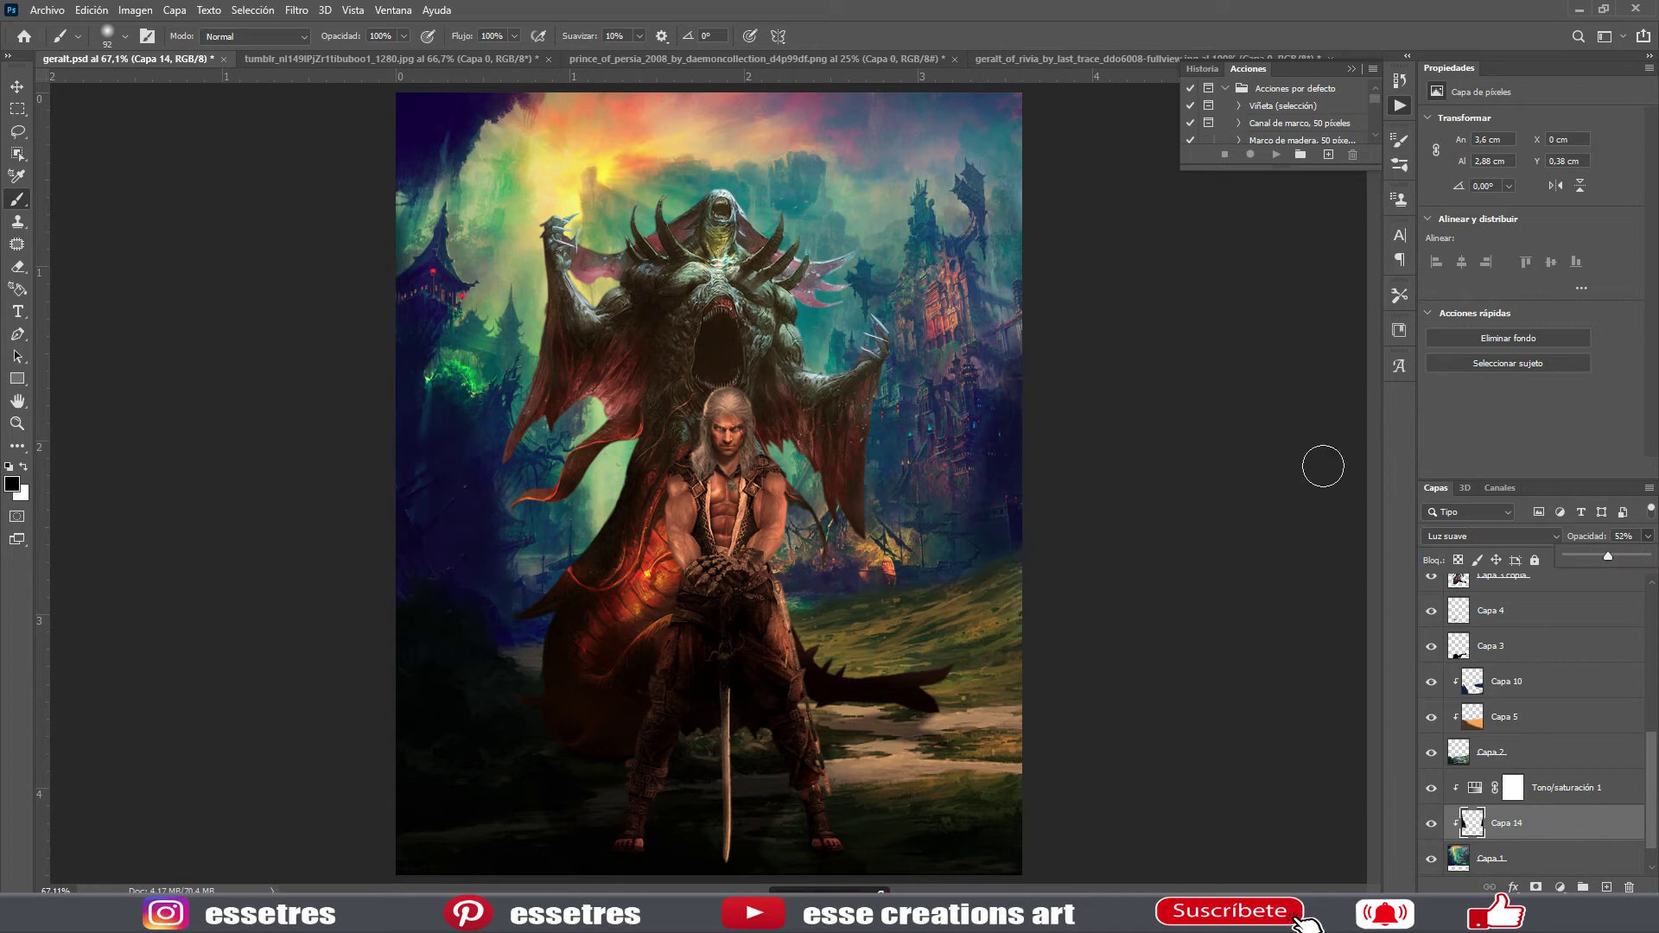
- Save the document and switch to the Eraser on the Capa 13 shading layer
key(ctrl+s)
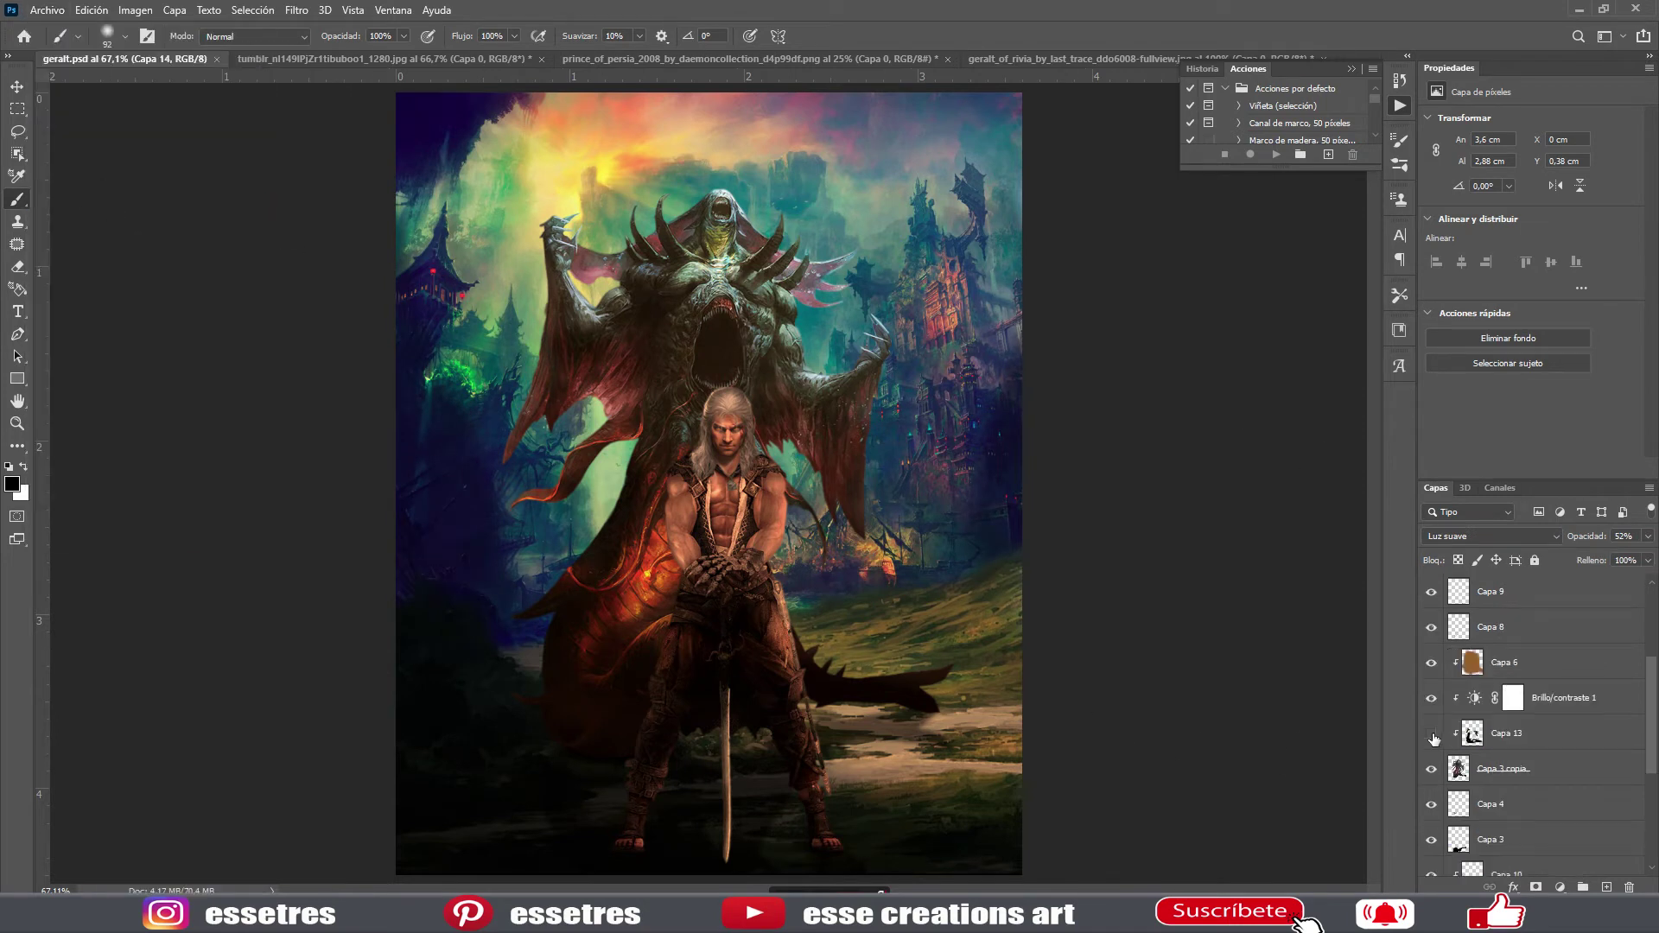
click(1443, 734)
key(e)
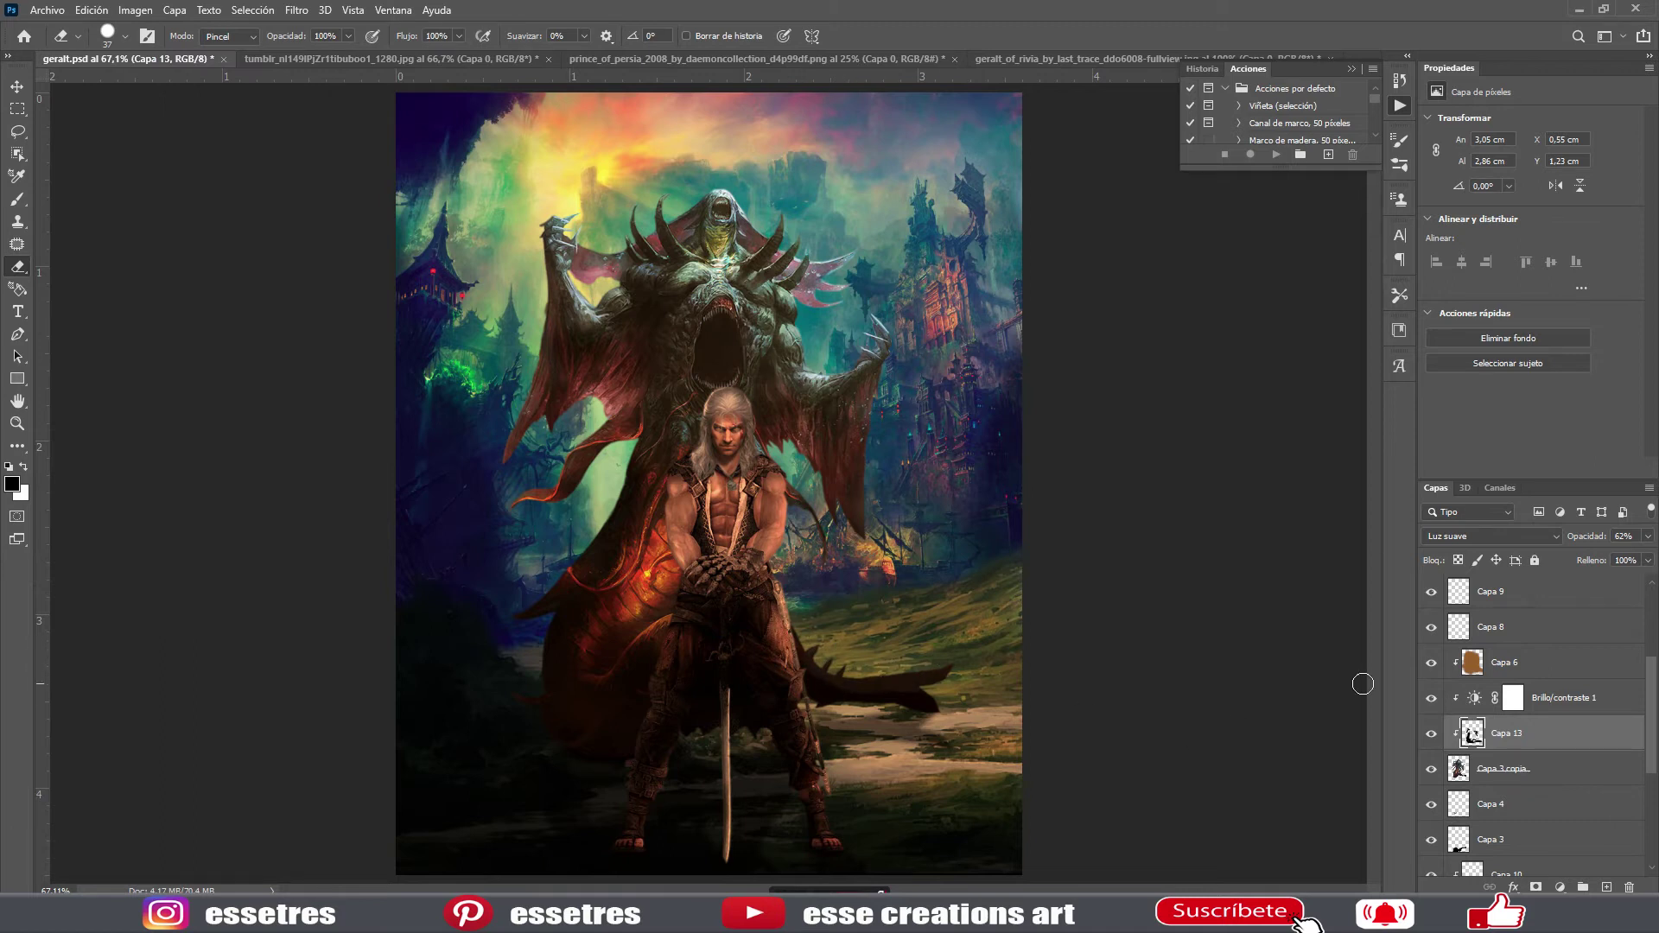
scroll(1521, 734, down, 3)
- On new layer Capa 15, outline two narrow light rays from the upper left with Polygonal Lasso
click(1503, 768)
click(1606, 886)
right_click(18, 131)
click(78, 140)
click(557, 179)
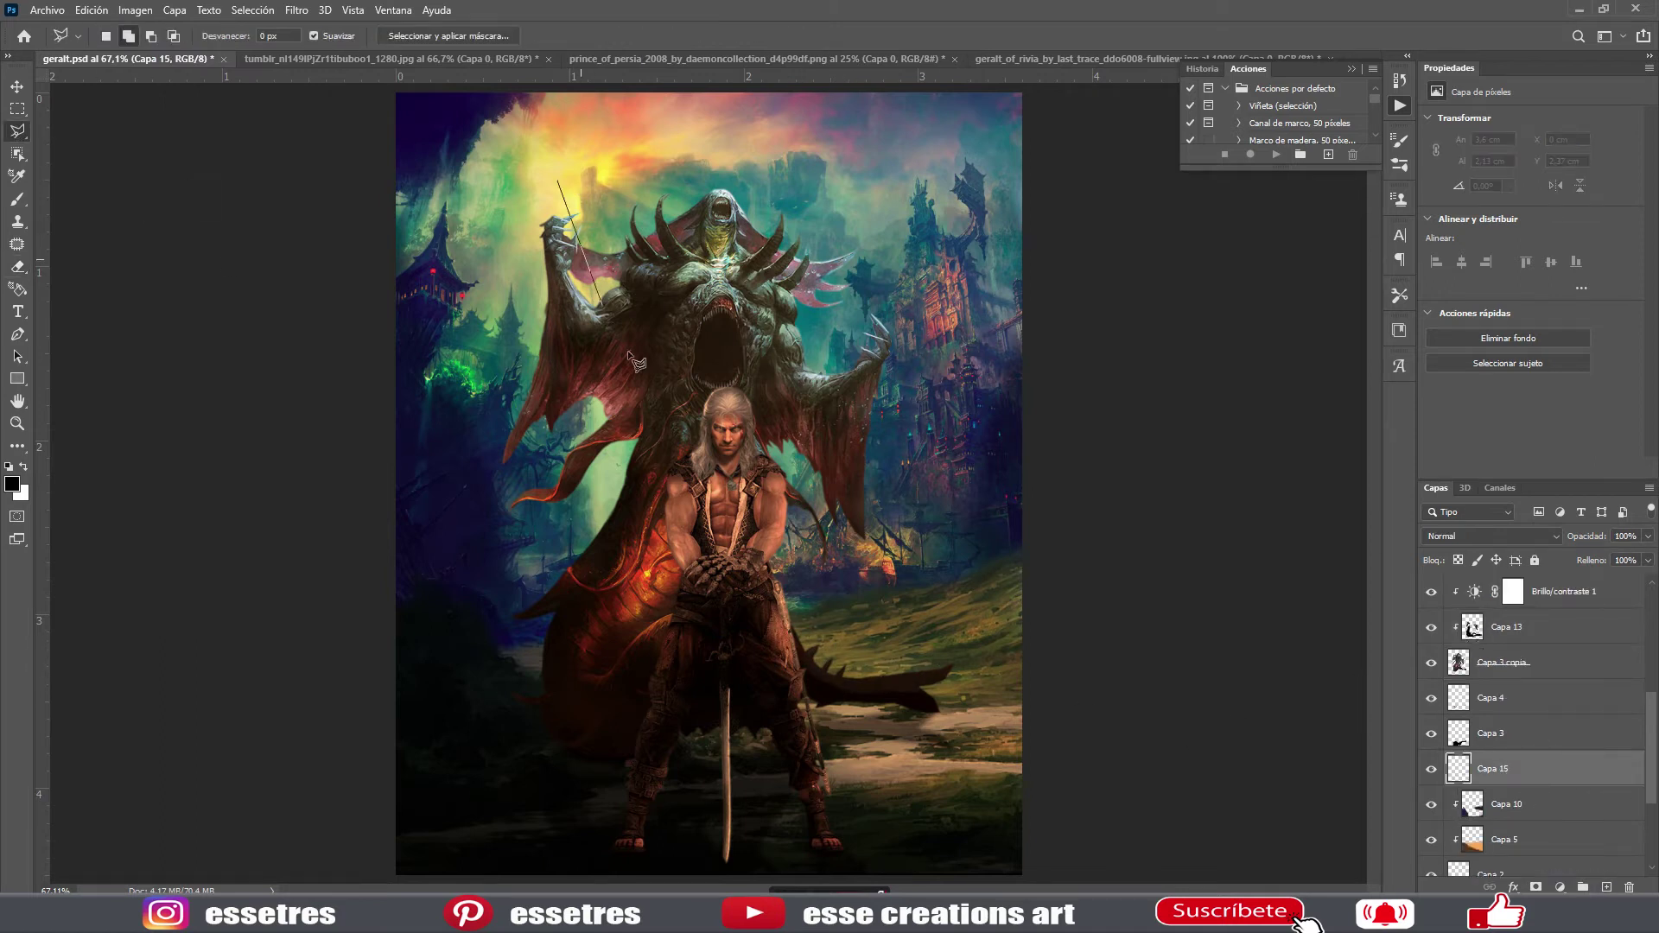
click(574, 195)
click(857, 744)
click(902, 735)
click(579, 186)
click(959, 770)
click(1009, 747)
click(1058, 626)
- Fill the ray selection with a yellow Solid Color fill layer
click(1050, 717)
click(553, 160)
click(174, 9)
click(449, 222)
click(1304, 296)
click(1140, 227)
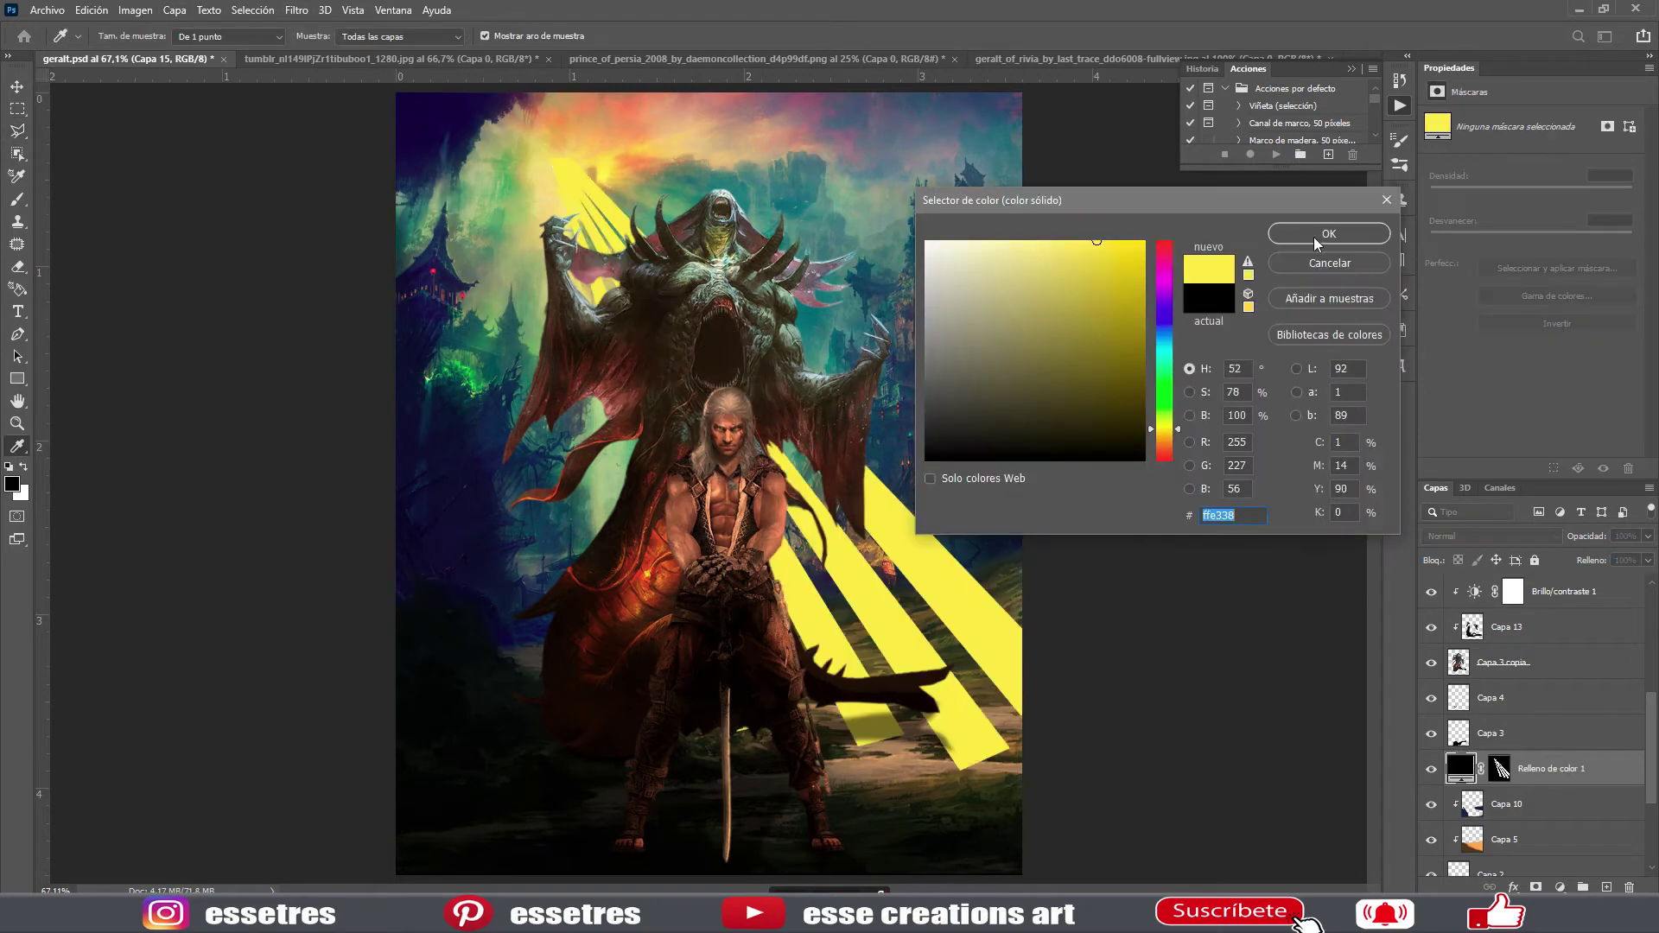
click(1311, 234)
- Set the rays to Overlay at 51%, rasterize, and apply a Gaussian blur
click(1520, 536)
click(1507, 684)
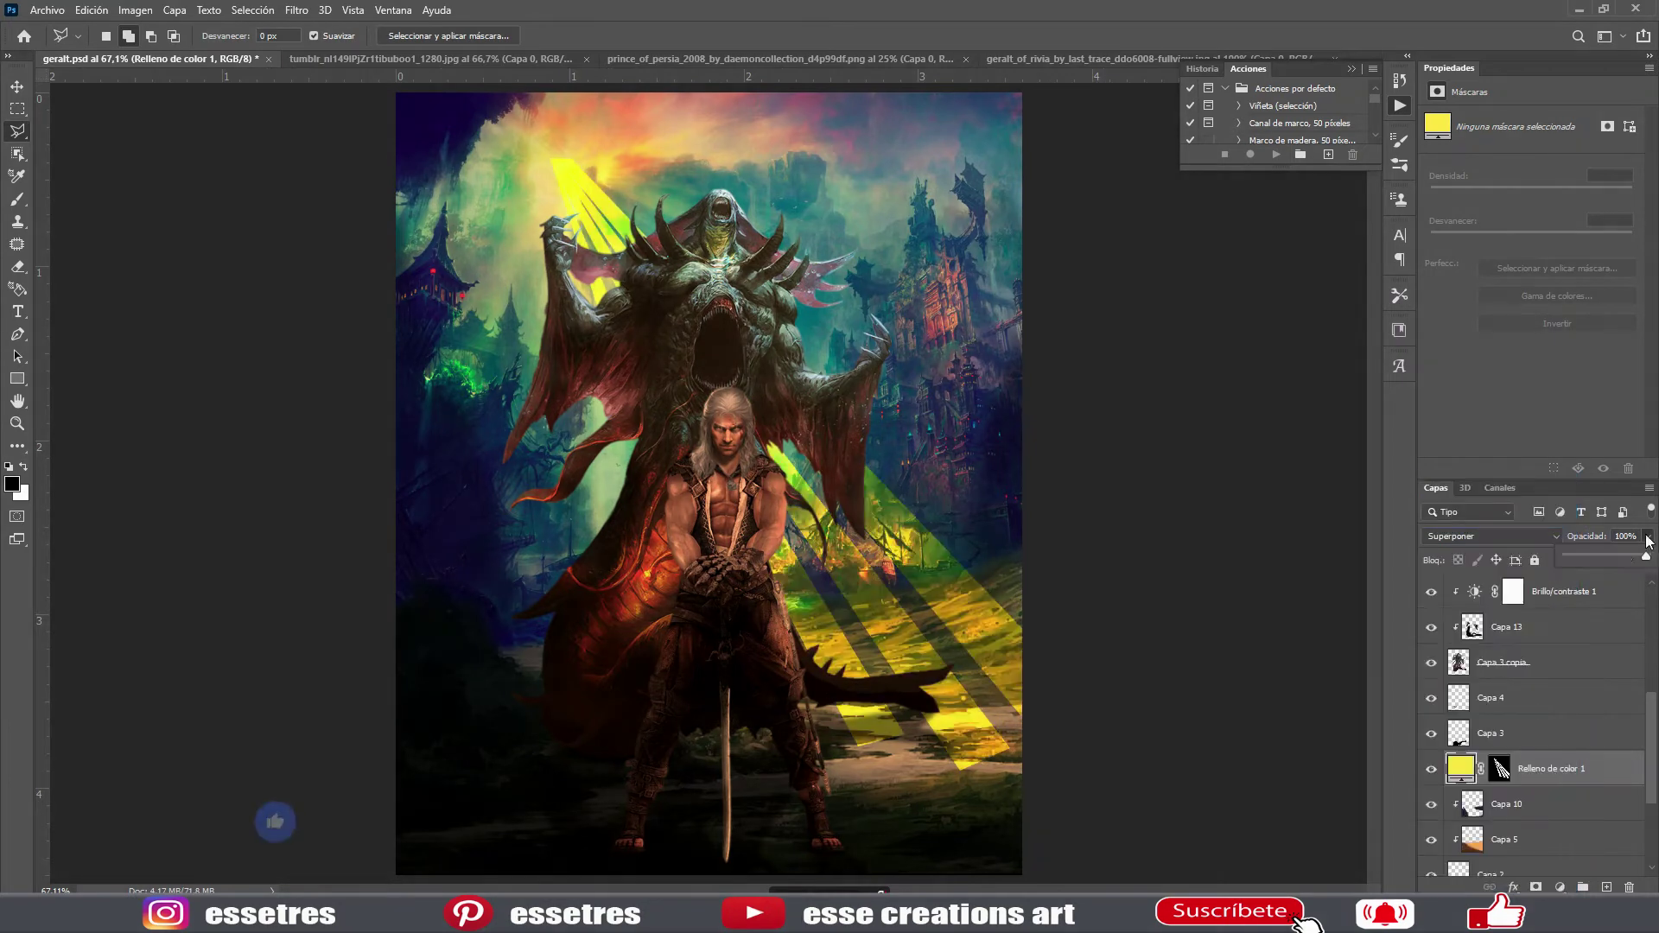
drag(1647, 535, 1607, 560)
click(296, 9)
click(605, 346)
click(992, 336)
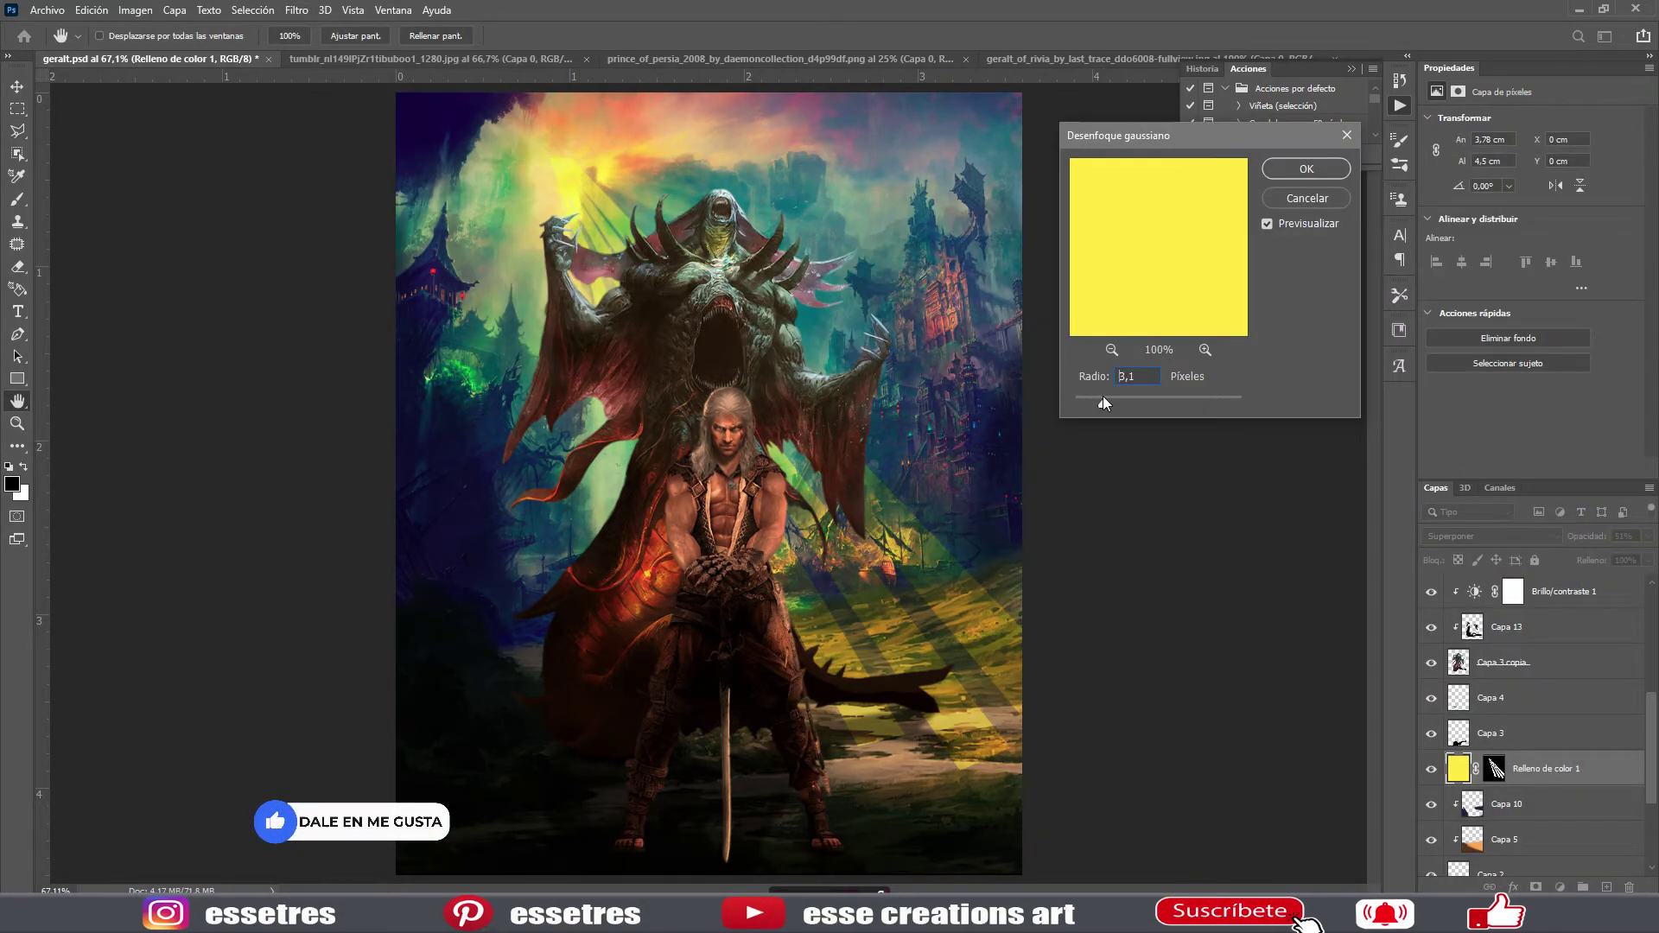
click(1306, 168)
drag(1607, 555, 1597, 555)
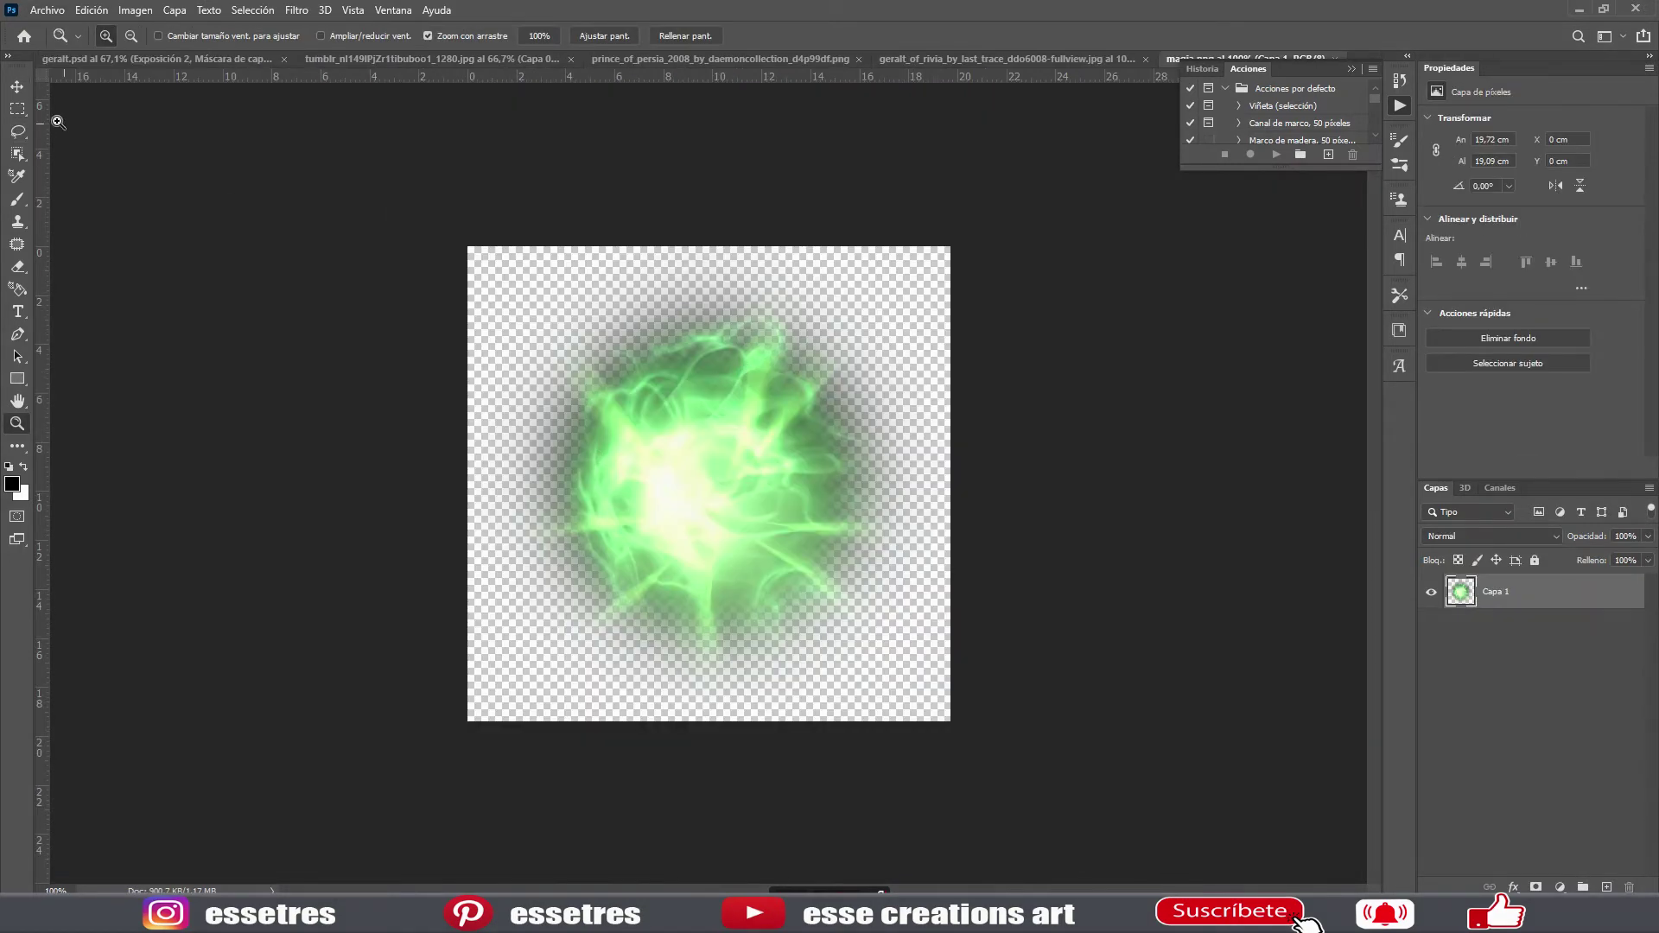
- Bring the magic orb into the composition, shrunk and placed beside the monster
drag(315, 285, 259, 285)
right_click(1263, 518)
click(1277, 499)
right_click(463, 267)
click(553, 426)
key(ctrl+t)
mouse_move(608, 221)
mouse_down()
mouse_move(673, 138)
mouse_move(641, 151)
mouse_move(875, 320)
mouse_up()
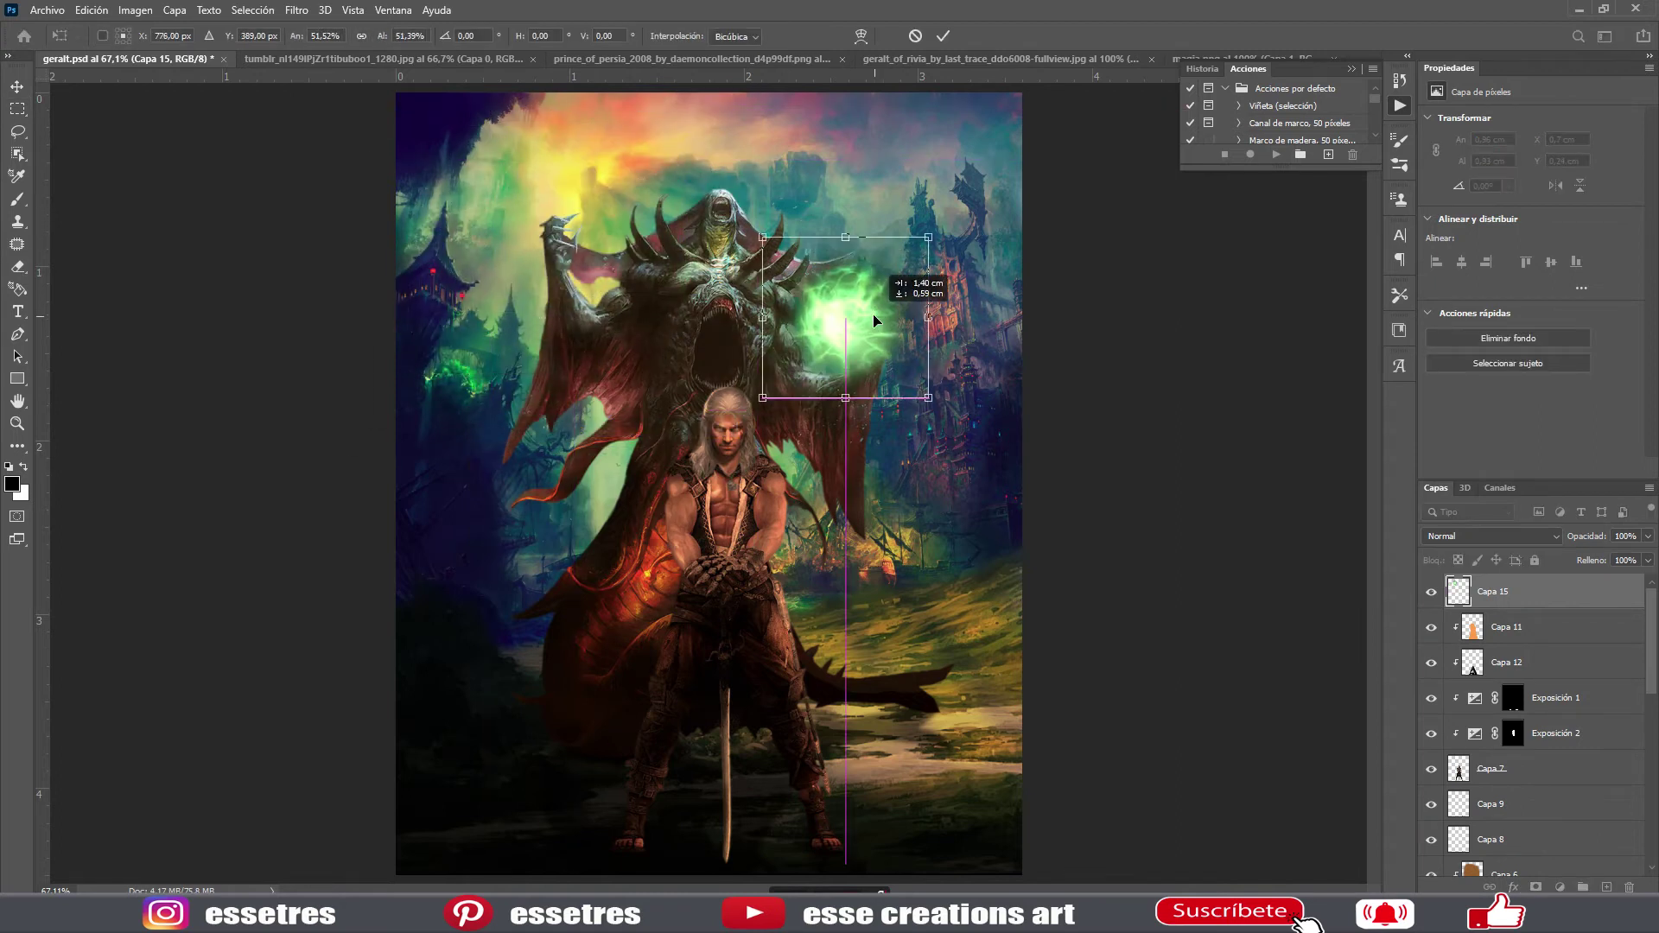
key(Return)
- Shift the orb's hue from green to purple and fade it to 46% opacity
key(ctrl+u)
drag(1258, 248, 1332, 248)
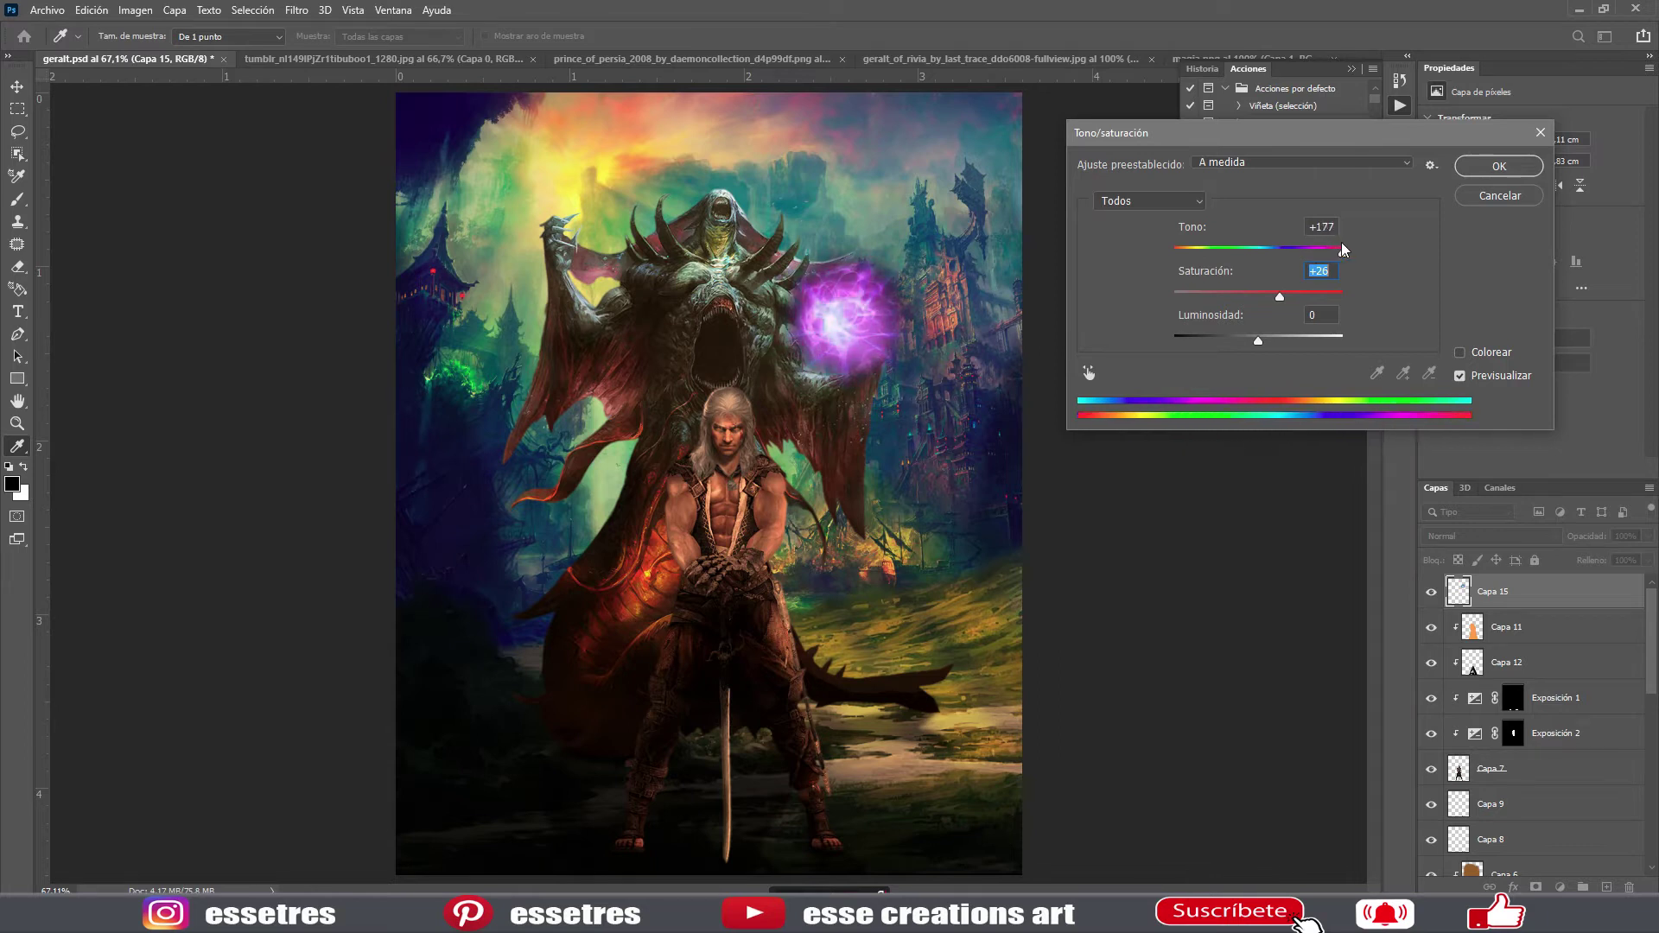
click(1499, 166)
drag(1647, 537, 1600, 555)
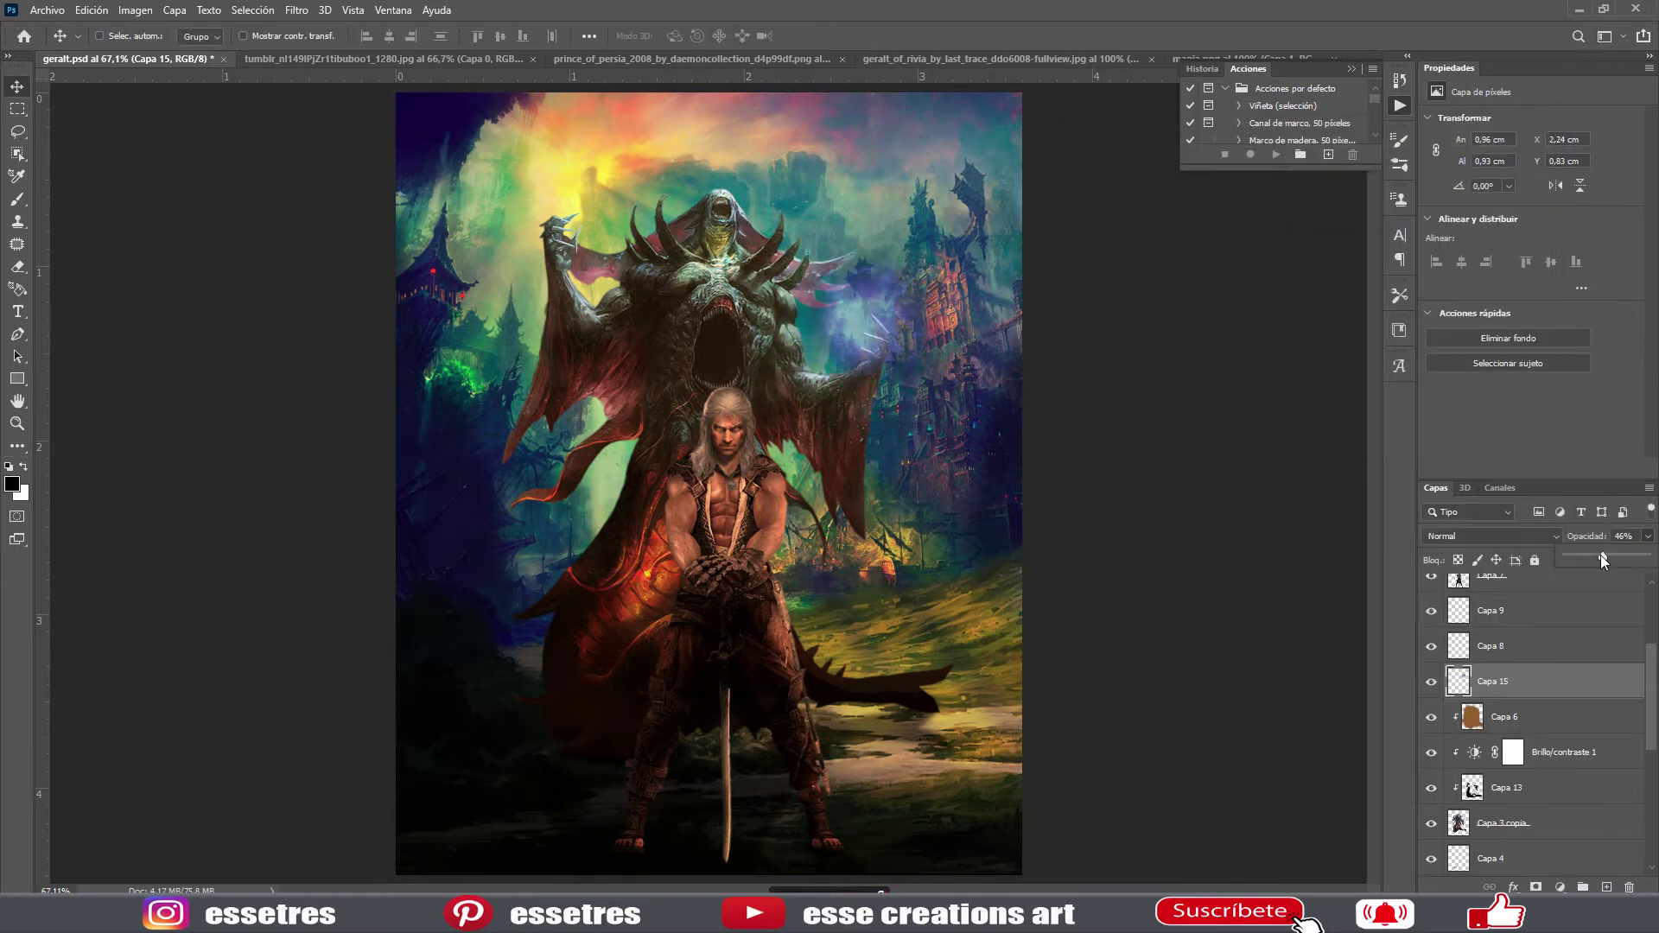
- Erase the orb glow covering the monster's claws, then restore full opacity
click(16, 424)
drag(890, 340, 1036, 340)
key(l)
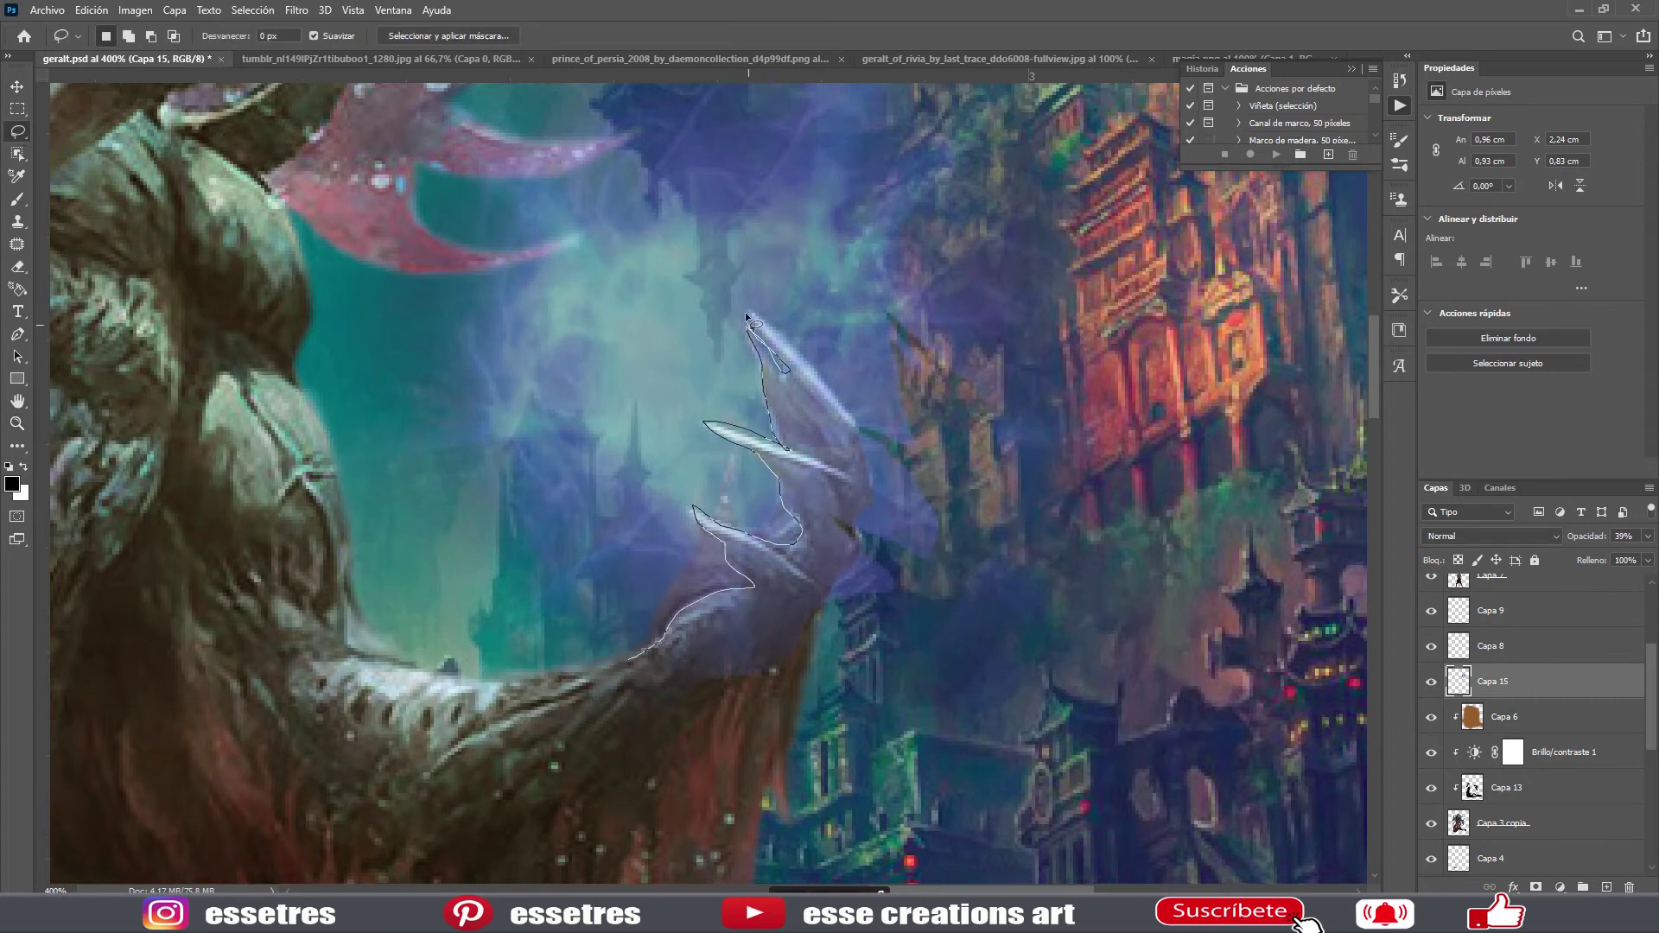
key(Delete)
key(ctrl+d)
key(0)
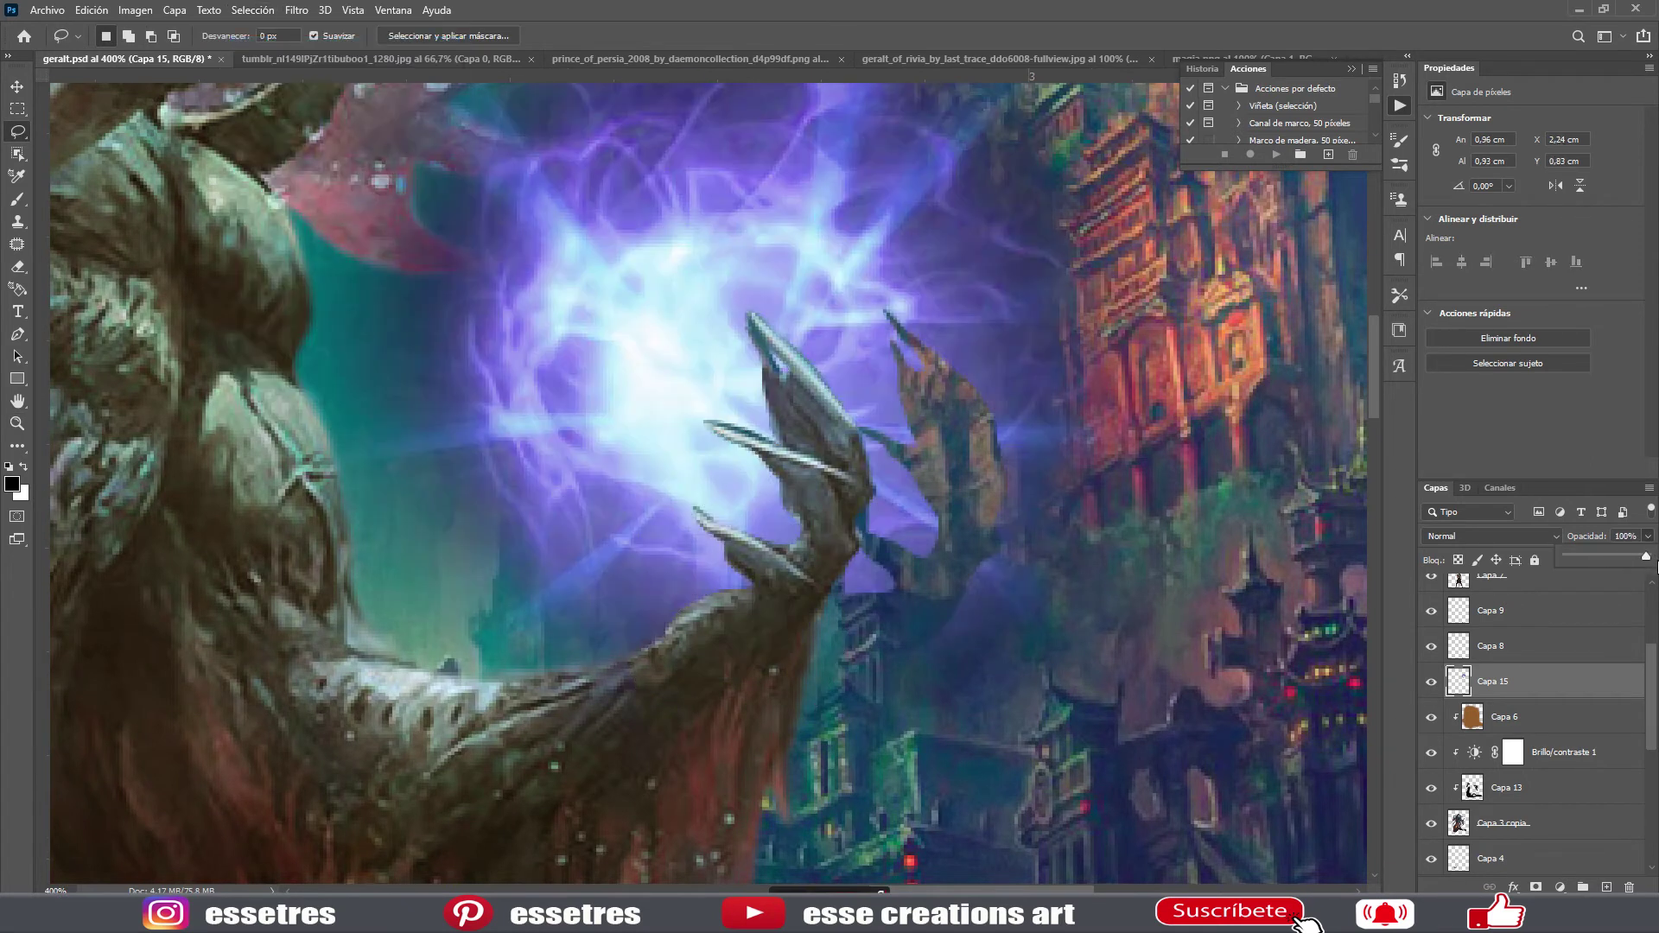
- Gaussian-blur the dark shape beside the claws
scroll(373, 416, up, 2)
key(z)
key(ctrl+0)
drag(920, 290, 1037, 294)
key(l)
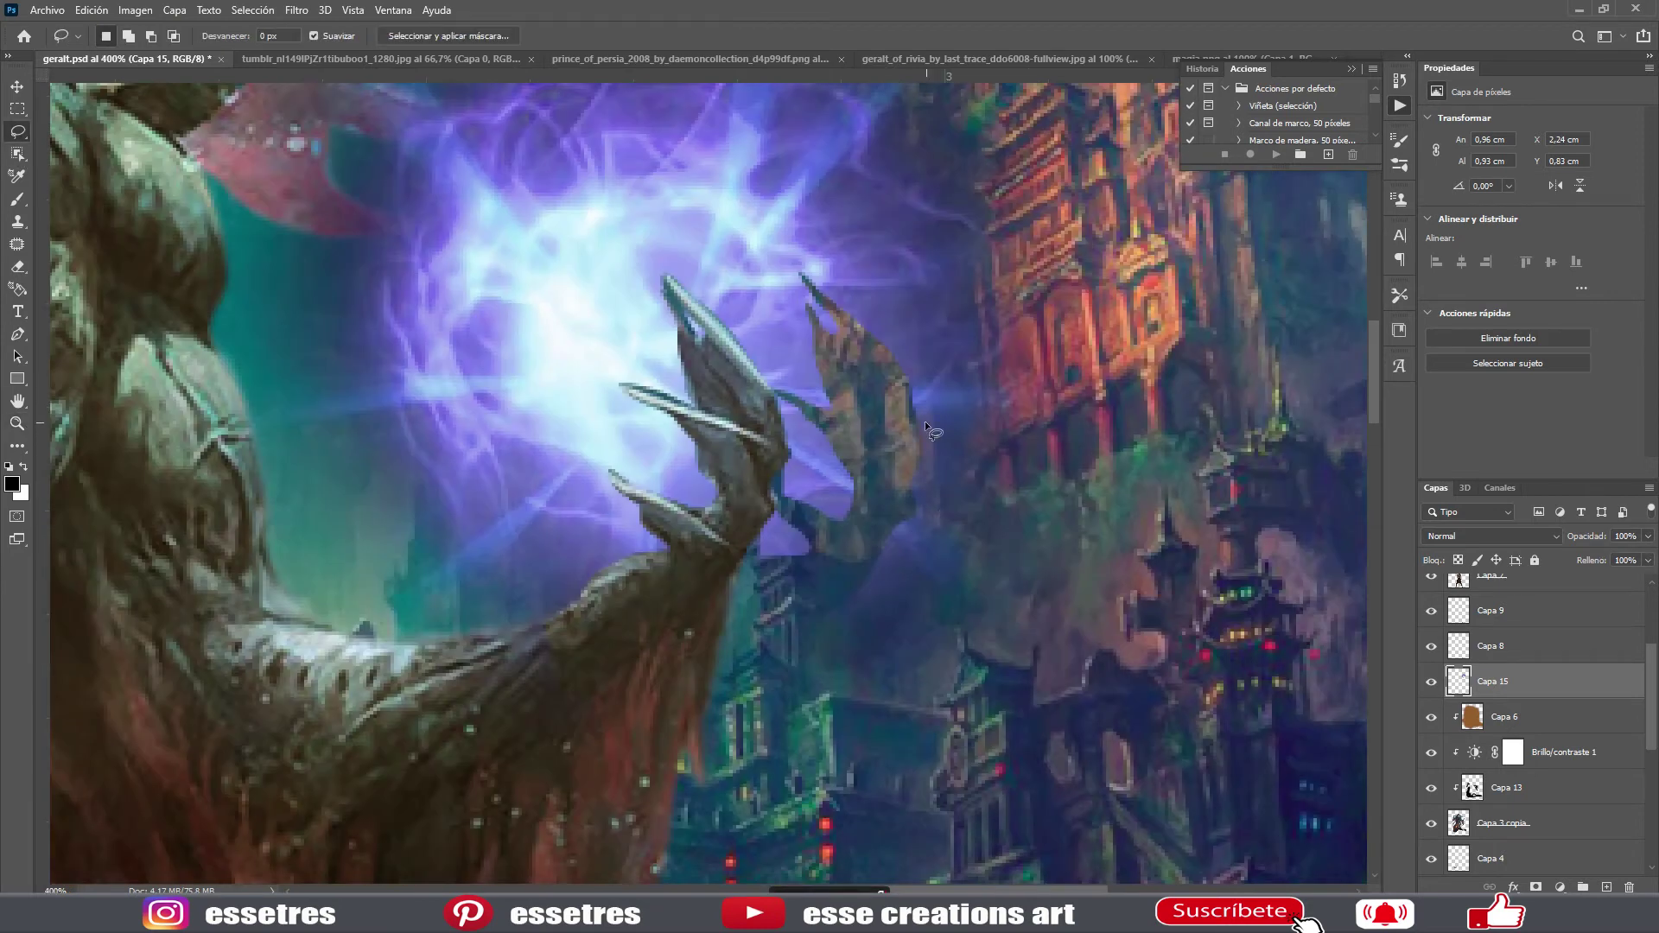
drag(772, 615, 931, 428)
click(297, 9)
click(604, 333)
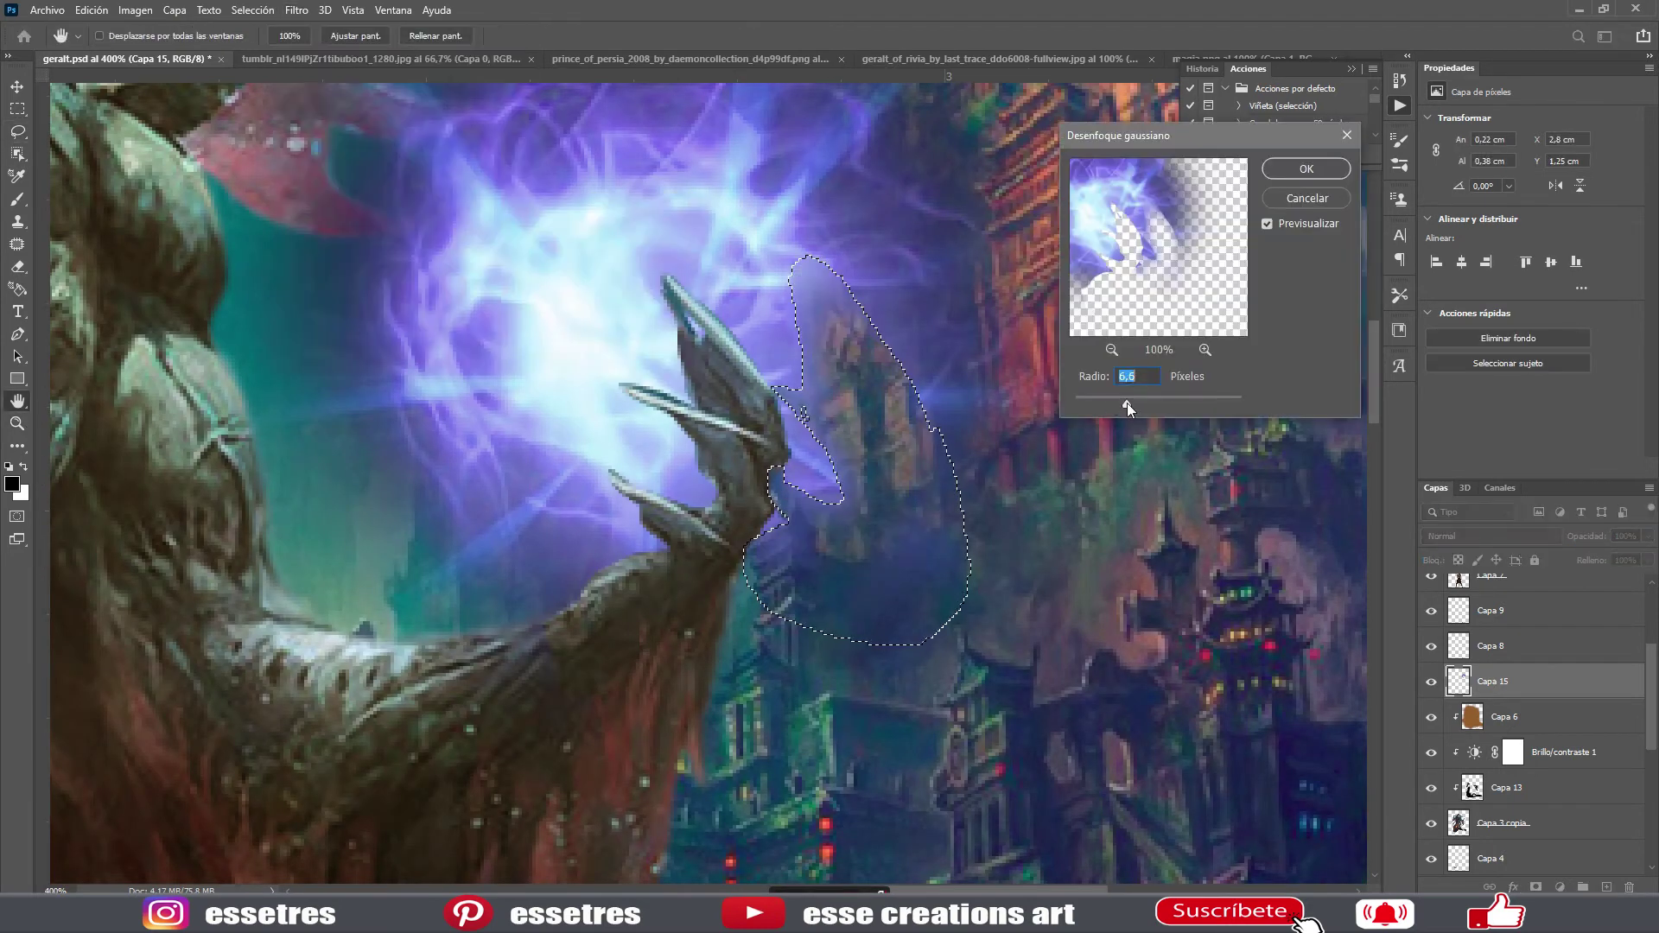
click(1306, 168)
key(ctrl+d)
- Duplicate the orb layer, shift and rotate the copy about 30°, and fade it to 59%
scroll(691, 432, up, 1)
right_click(1503, 681)
click(1293, 261)
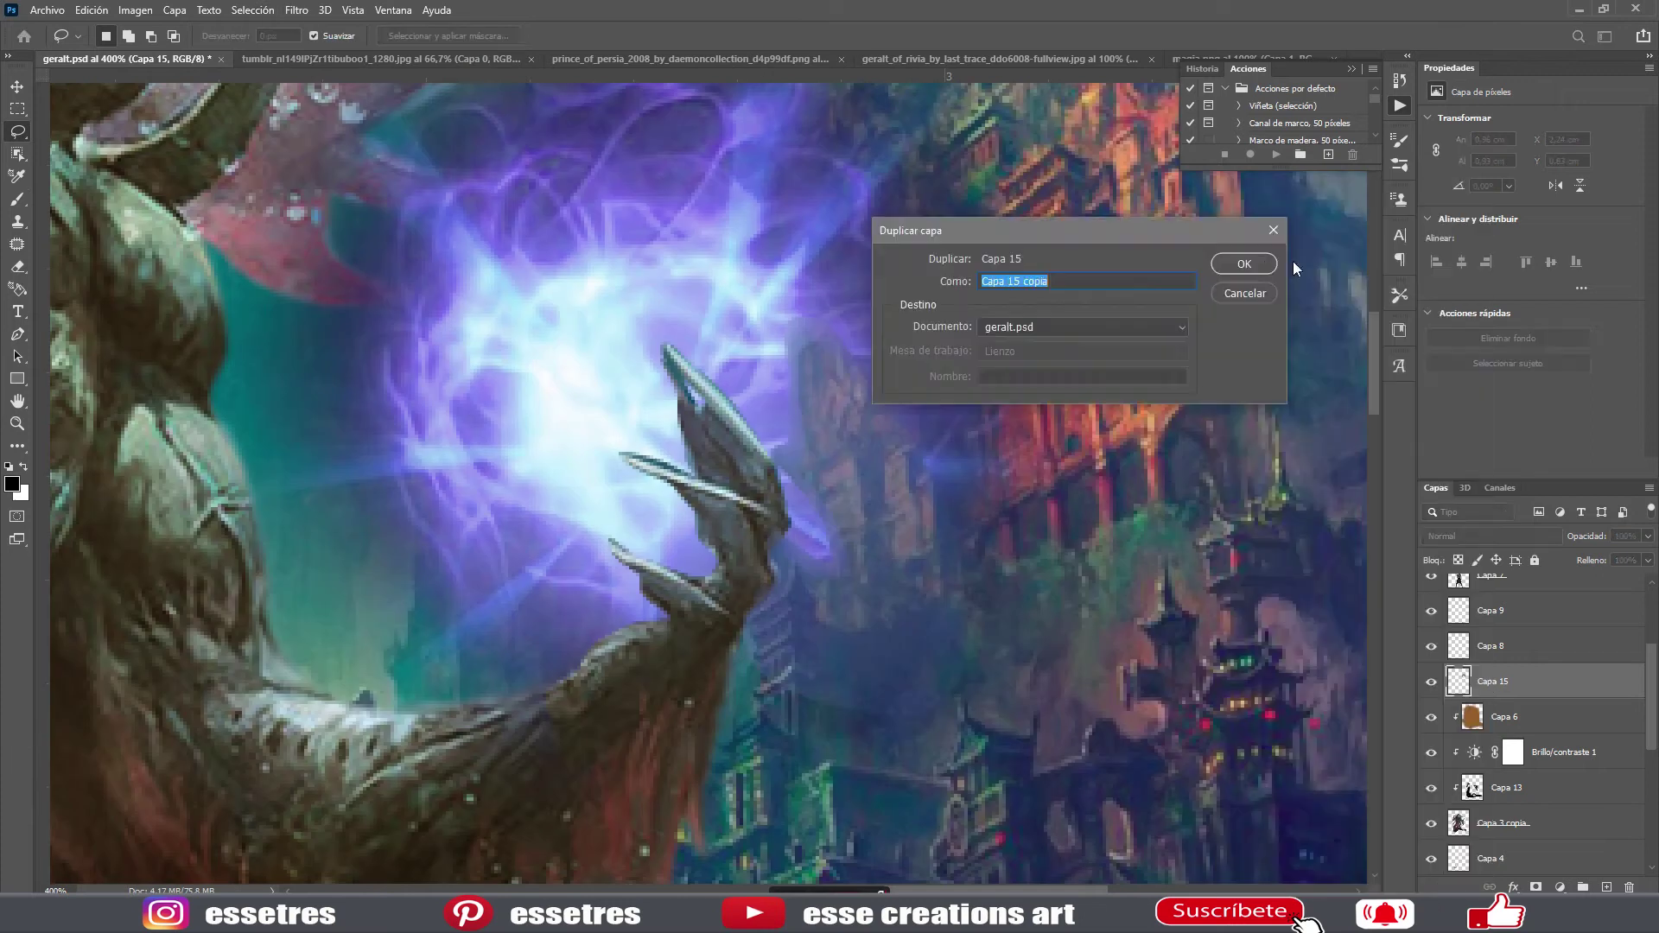
key(Return)
drag(584, 359, 792, 458)
key(m)
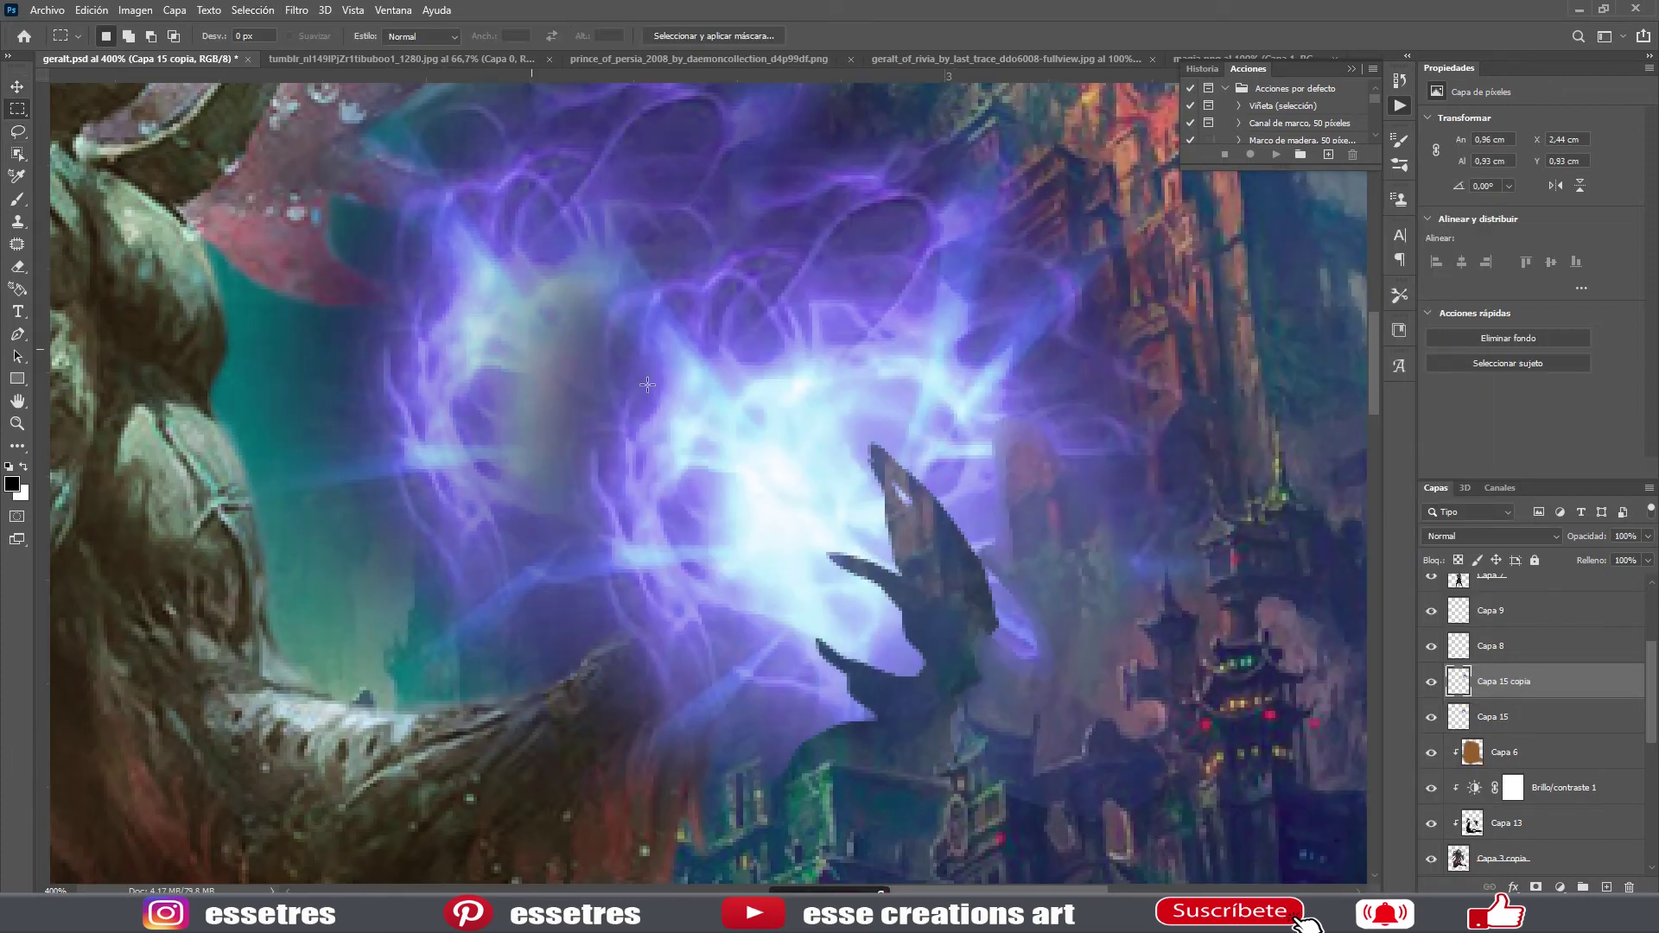
click(917, 620)
mouse_move(492, 95)
mouse_down()
mouse_move(294, 267)
mouse_move(1236, 447)
mouse_move(976, 449)
mouse_up()
click(943, 35)
drag(1647, 536, 1612, 551)
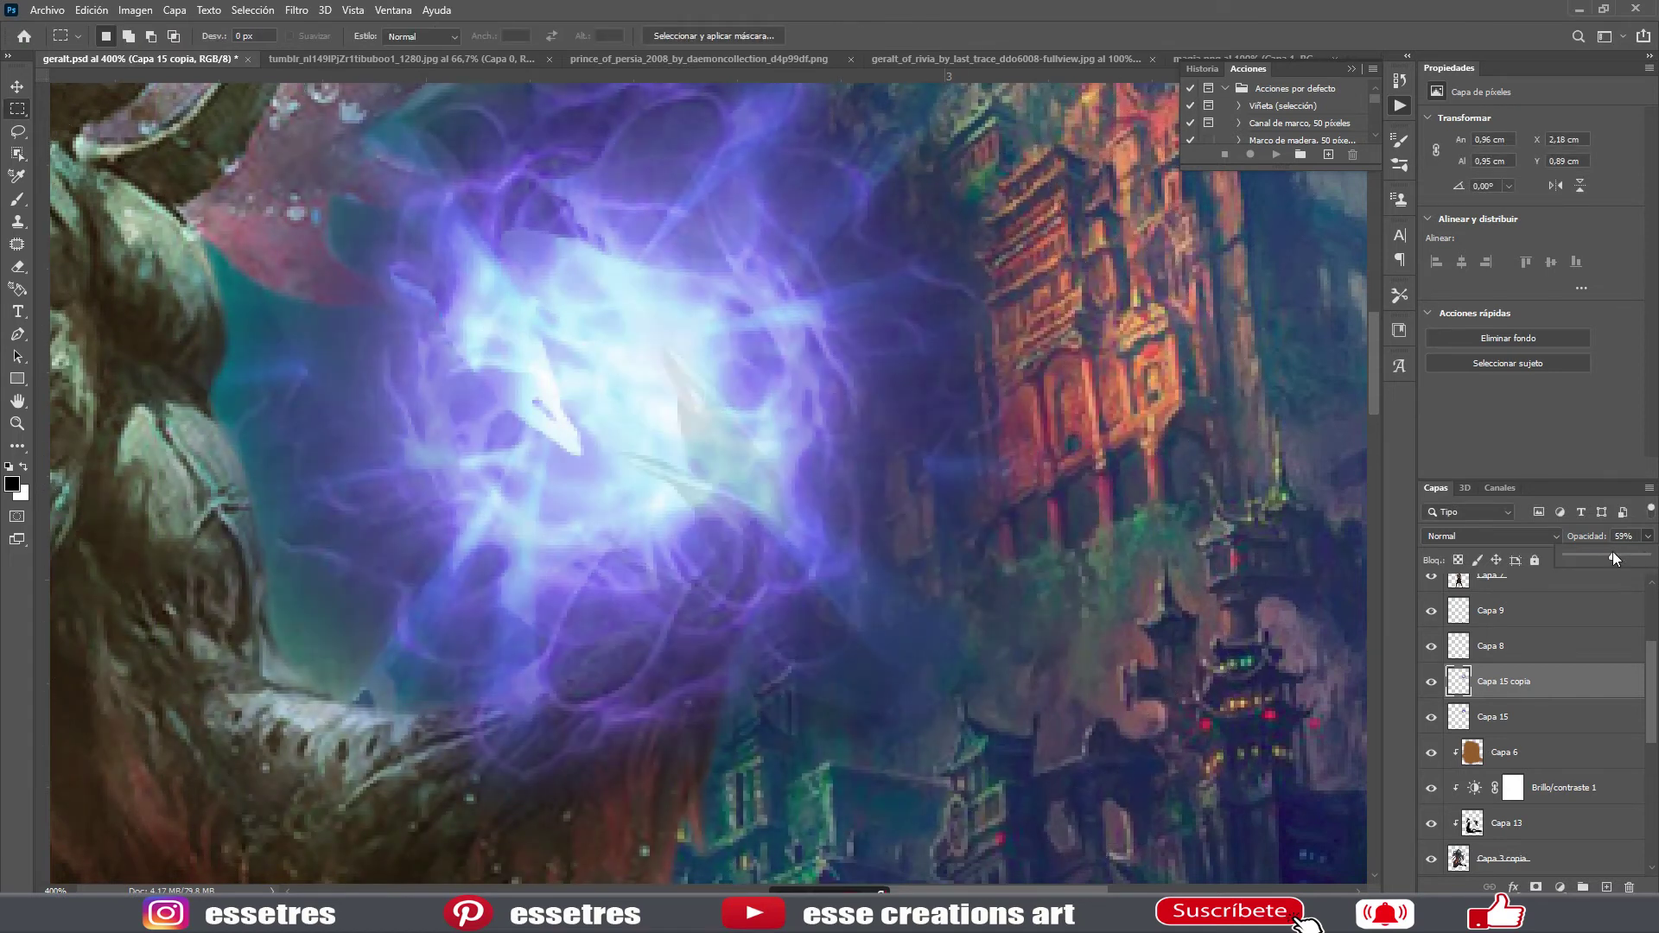
key(z)
key(ctrl+0)
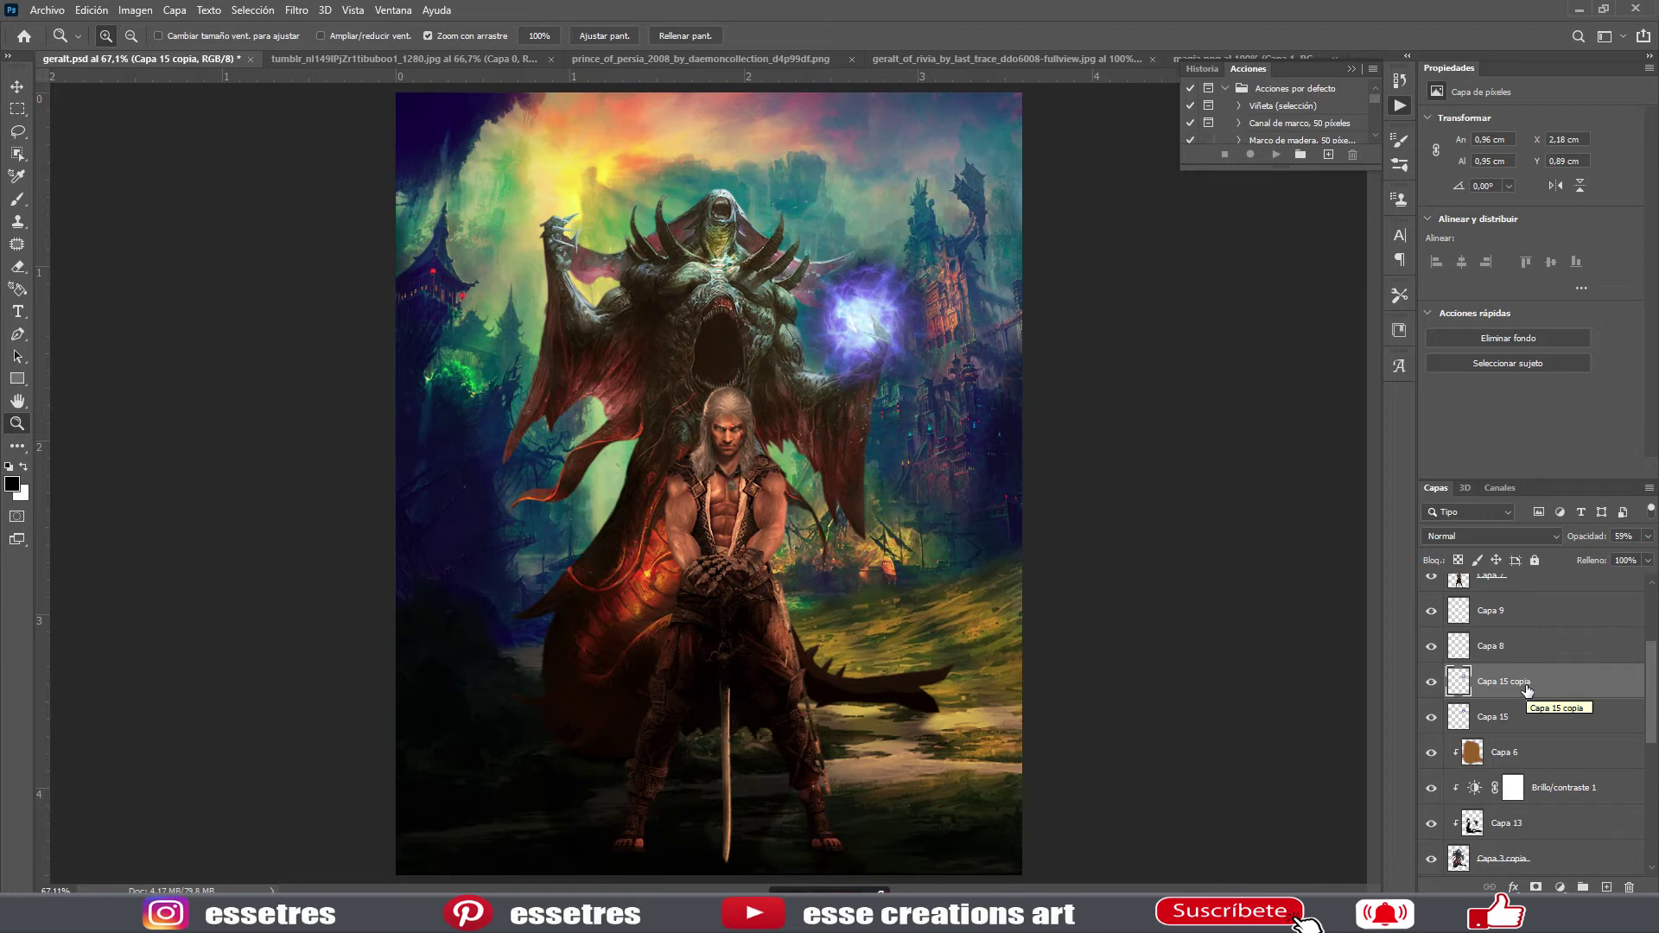
- Place the magia.png glow image and scale it onto the monster's left-side hand
click(1352, 69)
click(1244, 58)
key(v)
drag(704, 437, 548, 384)
key(ctrl+t)
drag(740, 223, 640, 311)
drag(537, 388, 595, 240)
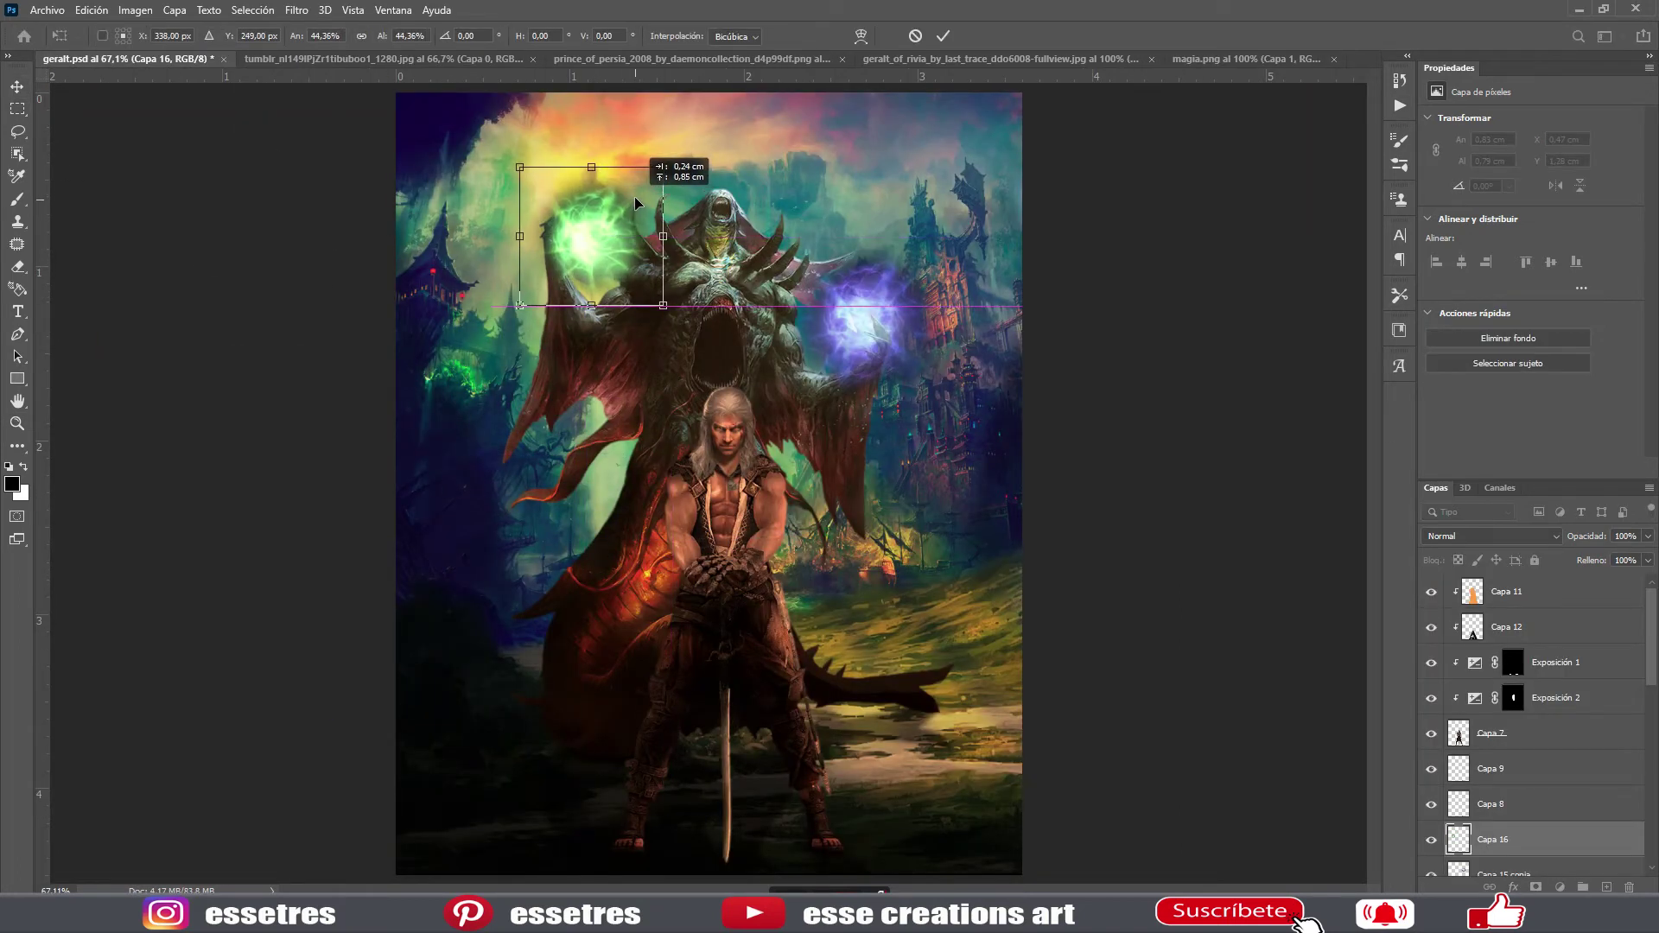
key(Return)
key(m)
- Shift the glow's hue to purple and duplicate the glow layer
scroll(1555, 757, down, 1)
key(ctrl+u)
drag(1258, 249, 1327, 242)
key(Return)
right_click(1503, 768)
click(1443, 142)
key(Return)
- Lower the original glow layer's opacity and erase the glow covering the claws
click(1492, 803)
key(z)
drag(587, 233, 674, 234)
click(1647, 535)
drag(1646, 560, 1618, 560)
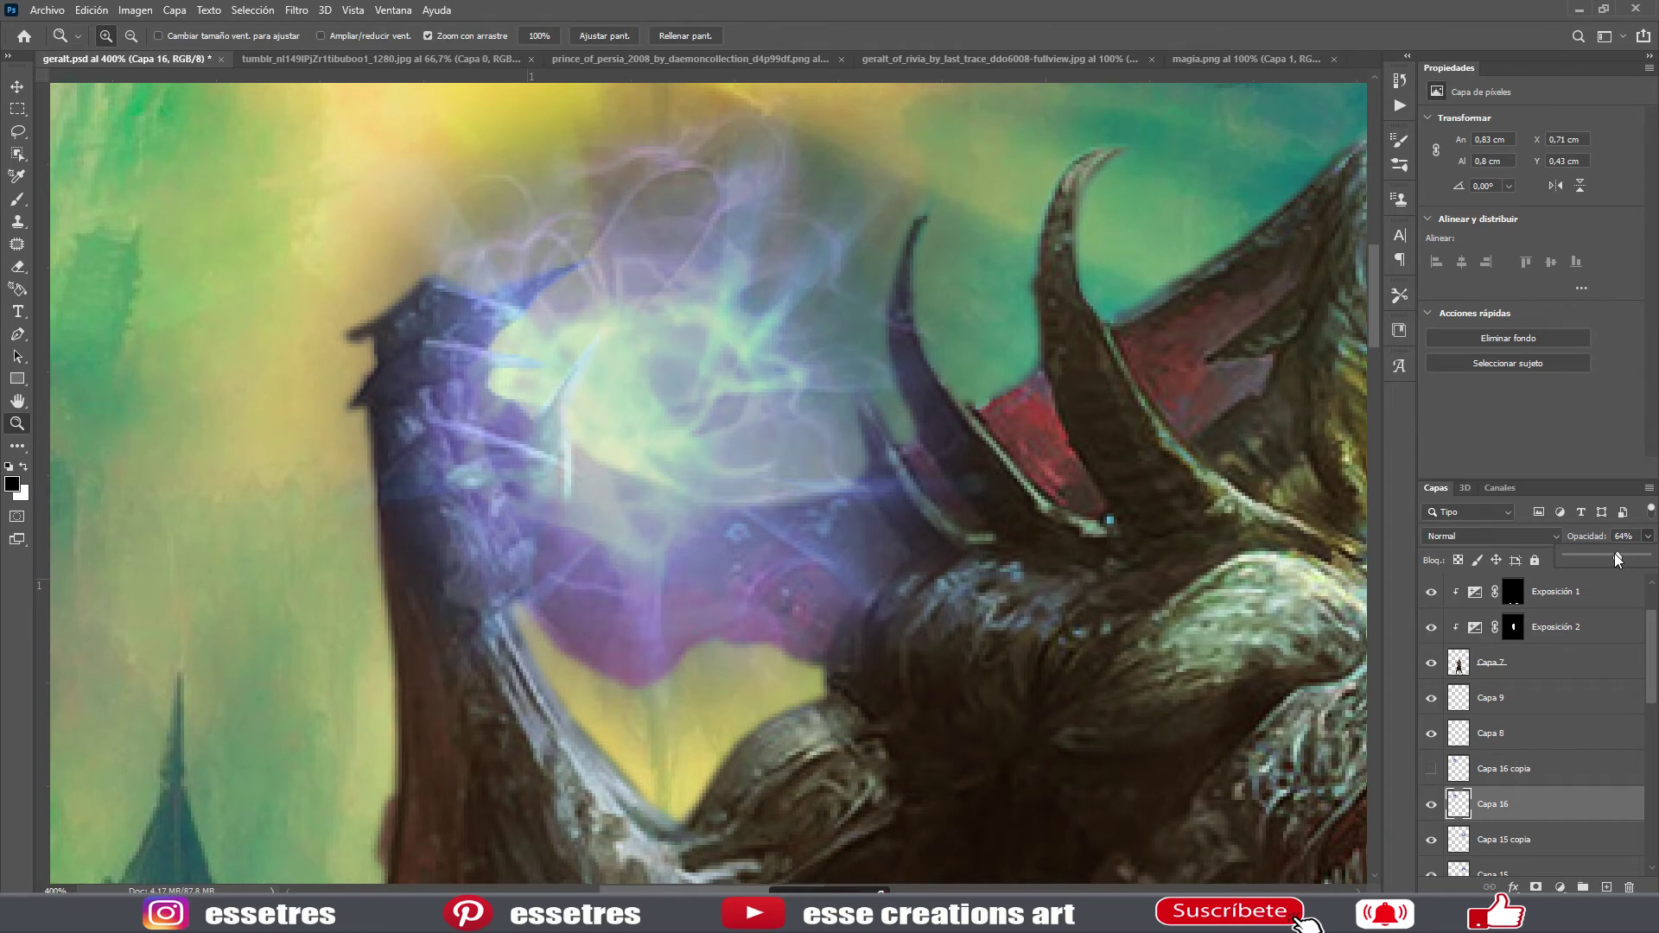
key(l)
drag(384, 311, 415, 293)
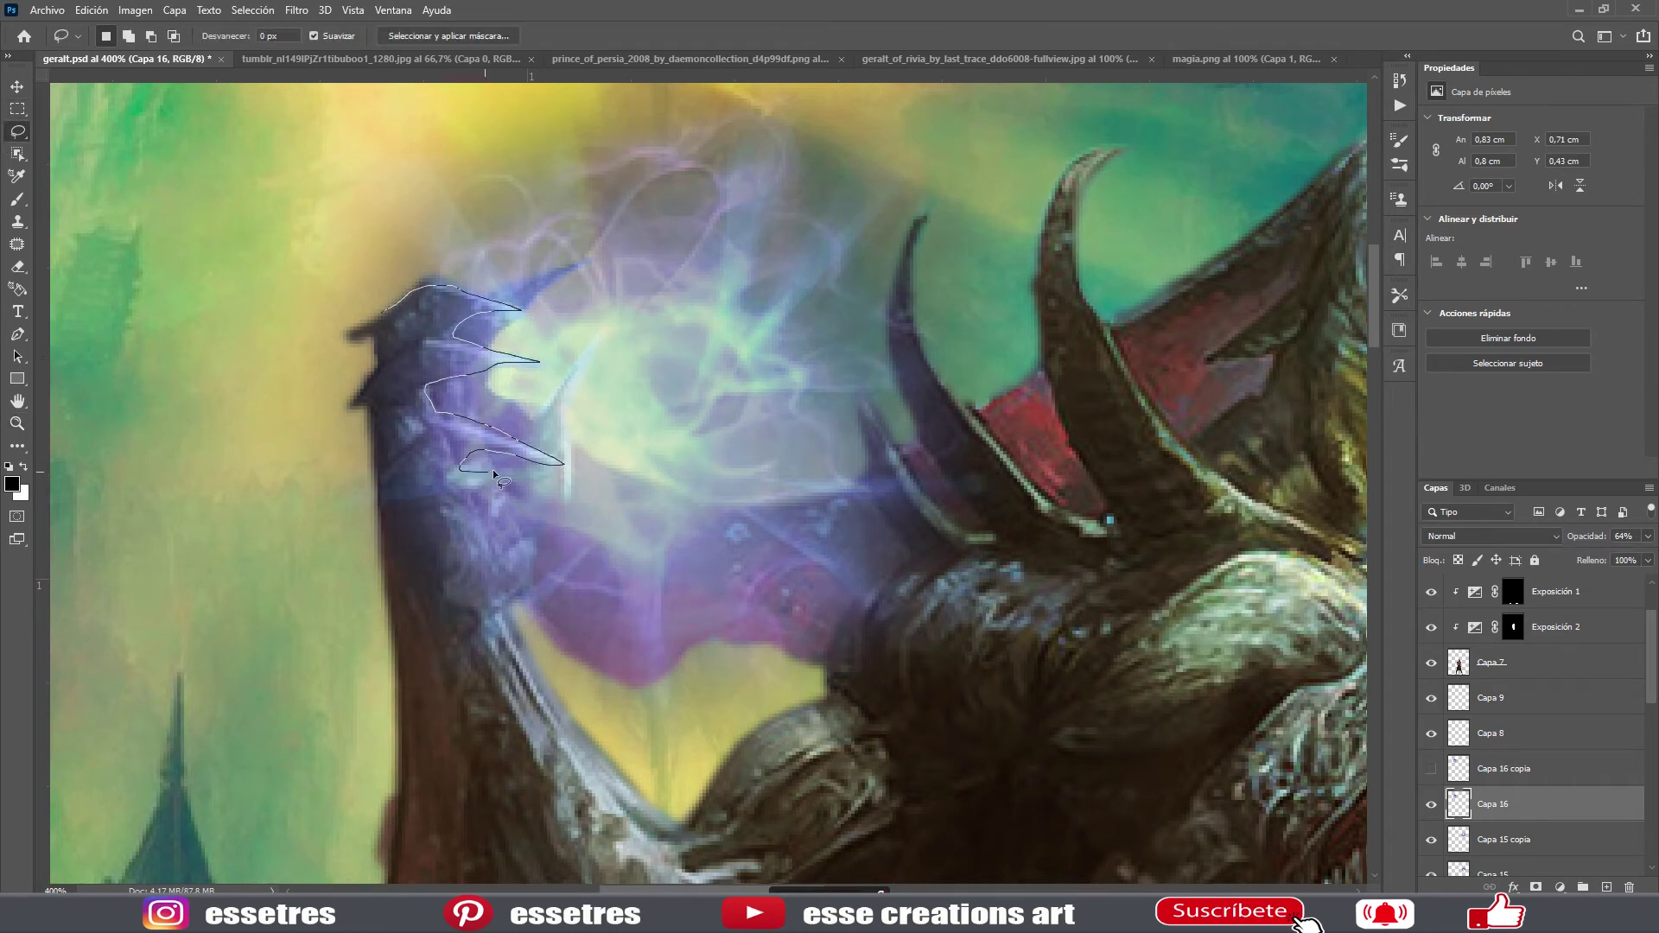
key(Escape)
key(4)
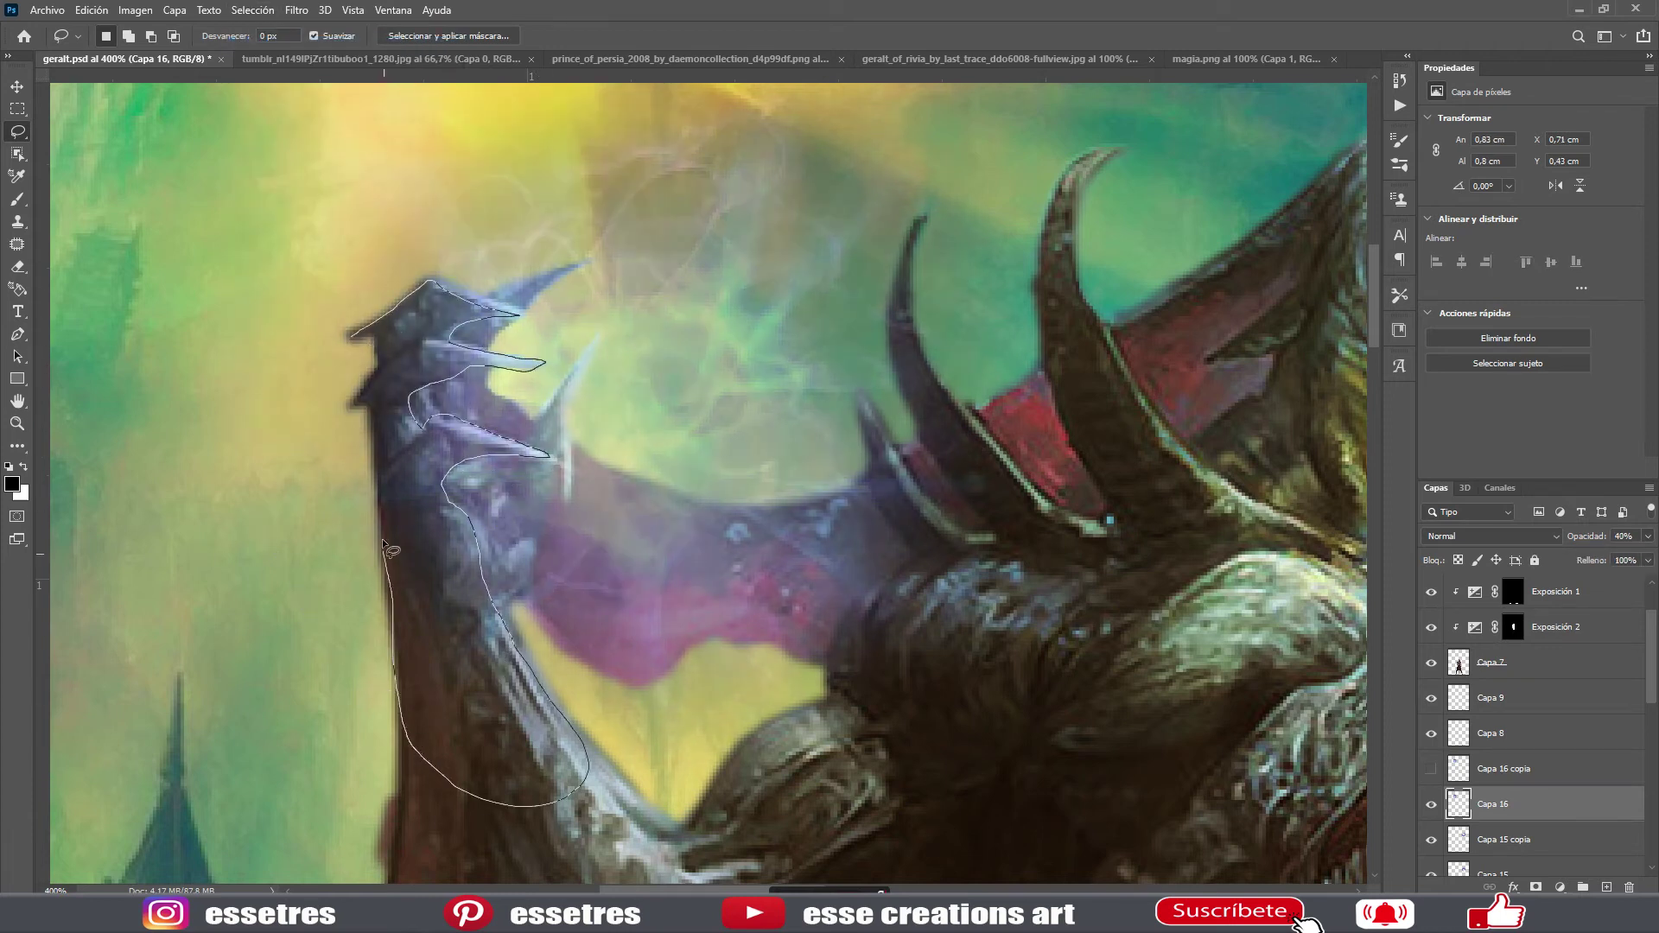
key(Delete)
click(253, 10)
click(259, 49)
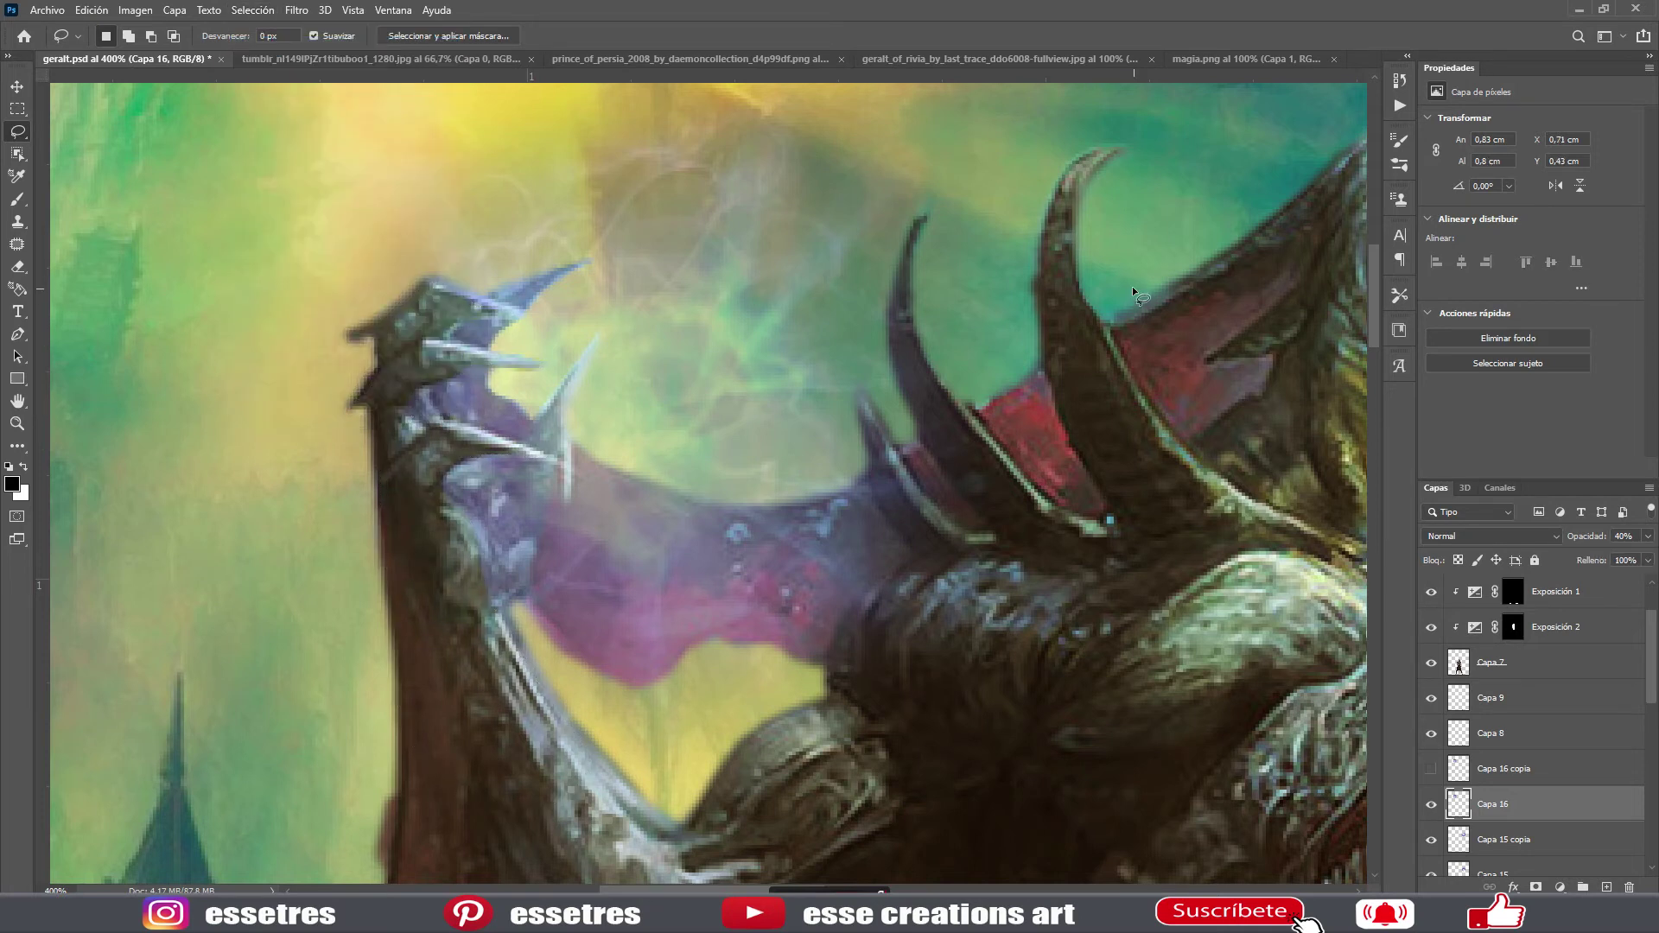
- Set the duplicate orb to 59% opacity and enlarge it slightly over the hand
click(1431, 768)
click(1648, 536)
drag(1647, 554, 1612, 554)
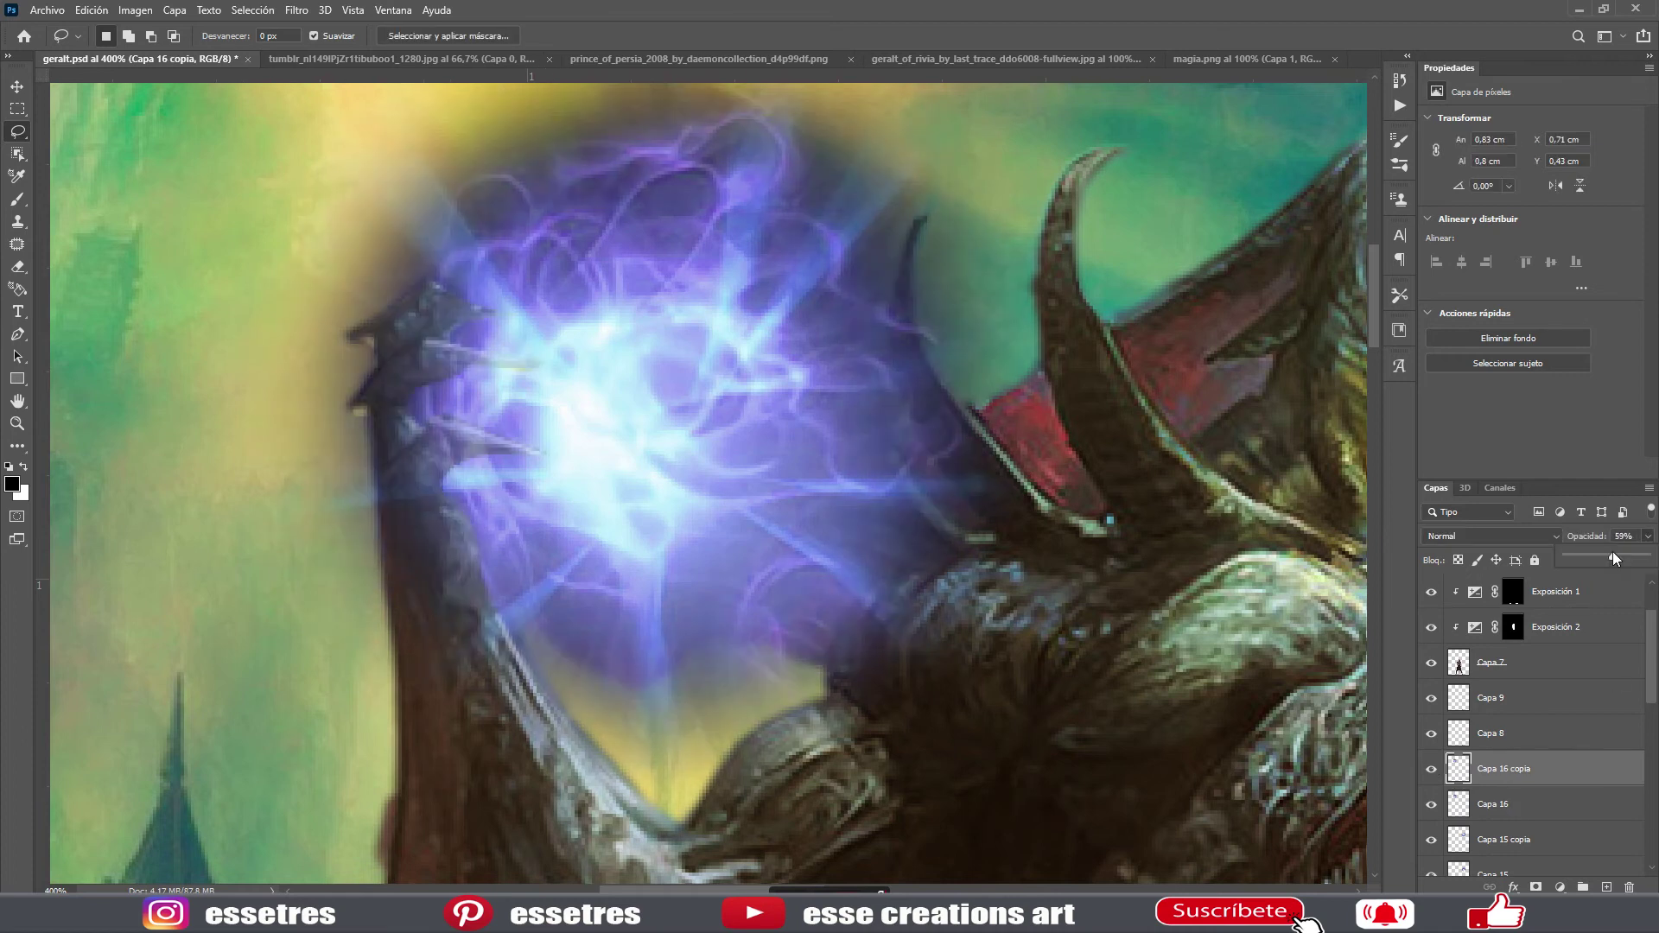
key(ctrl+t)
drag(1085, 822, 1160, 838)
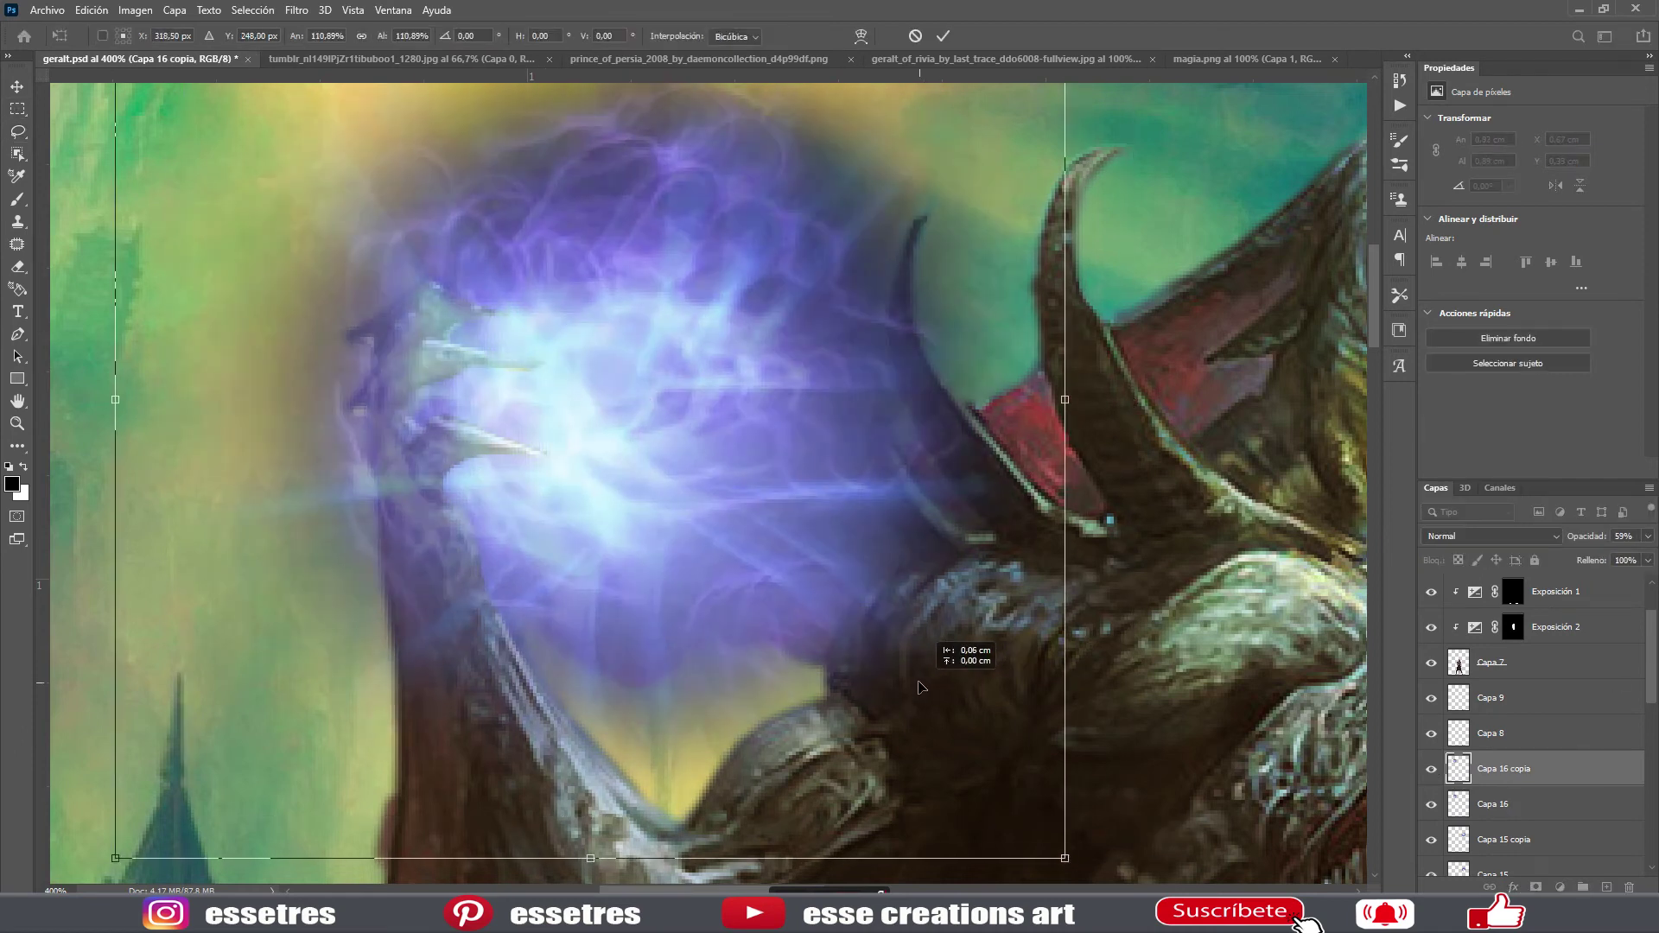
click(943, 36)
key(z)
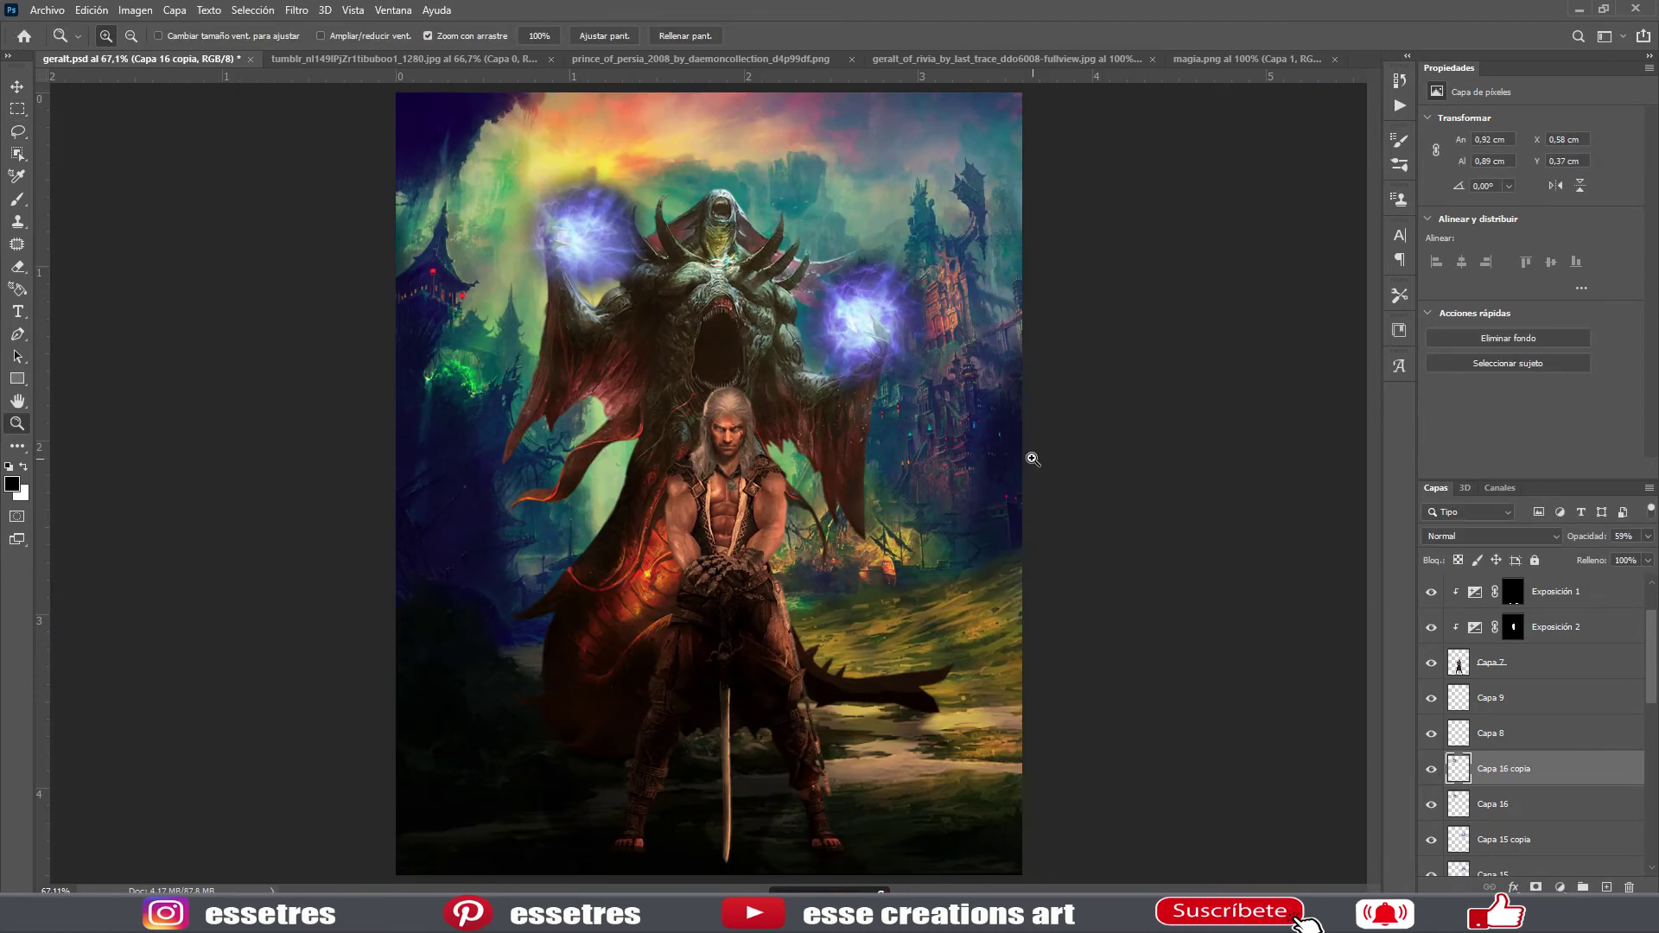
click(604, 35)
- Paint light purple over both wings on a new Superponer layer
click(1606, 887)
key(b)
click(12, 484)
click(1019, 259)
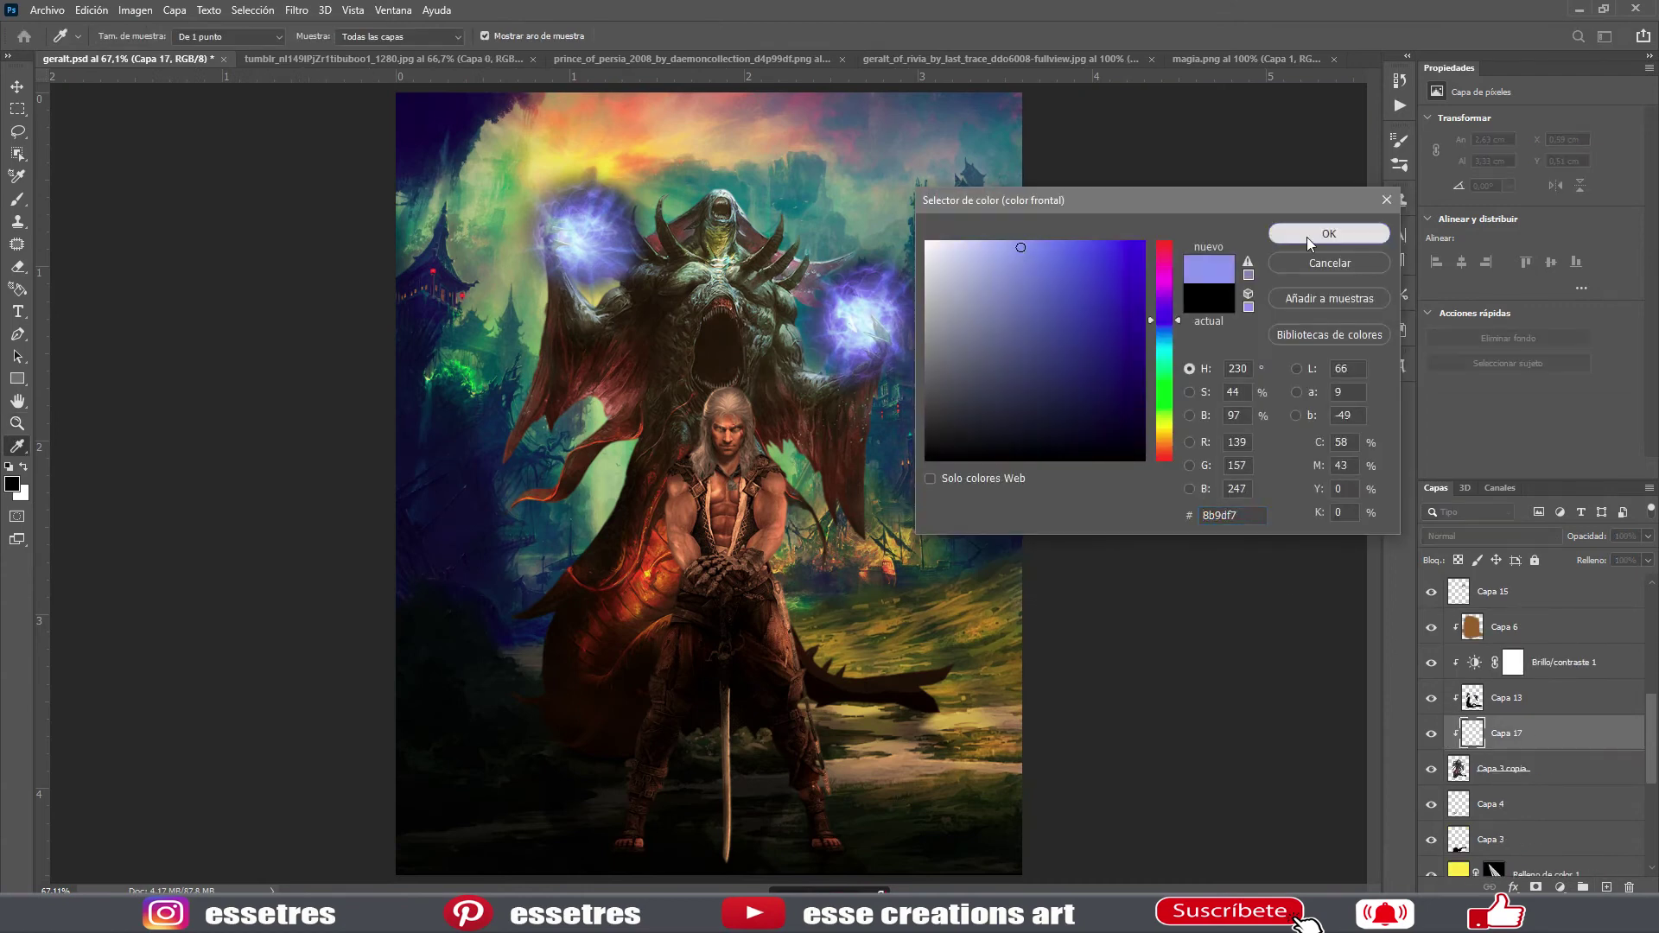
click(1329, 229)
click(1491, 536)
click(1462, 678)
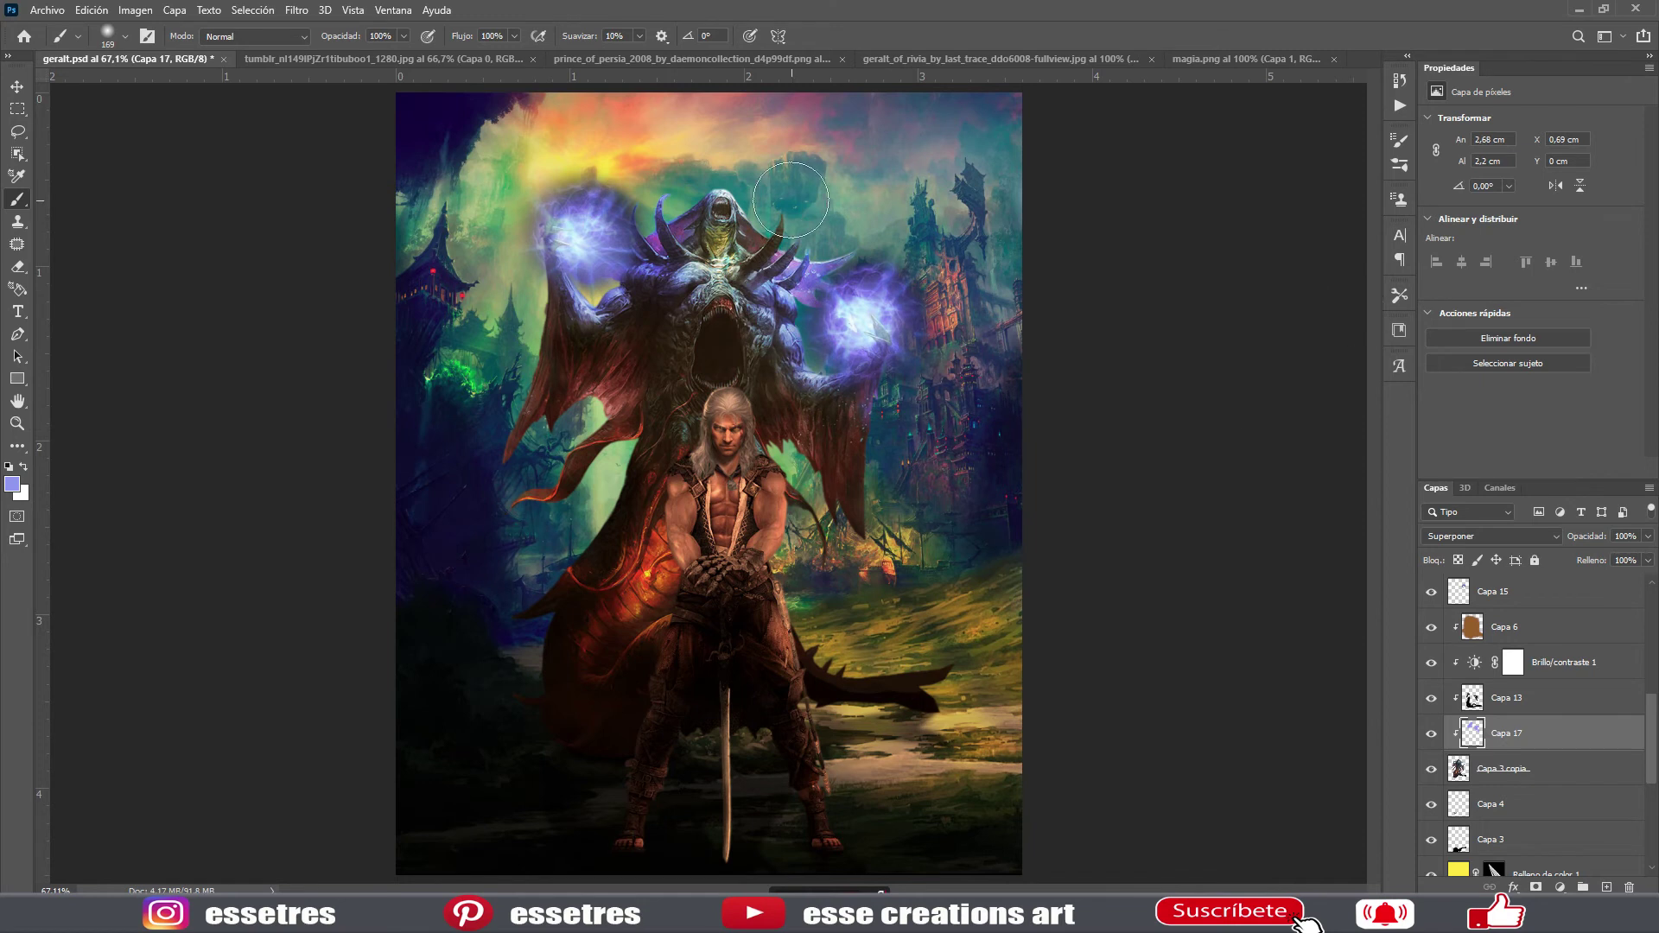
drag(866, 472, 830, 423)
mouse_move(529, 492)
mouse_down()
mouse_move(577, 408)
mouse_move(501, 480)
mouse_up()
key(e)
key(b)
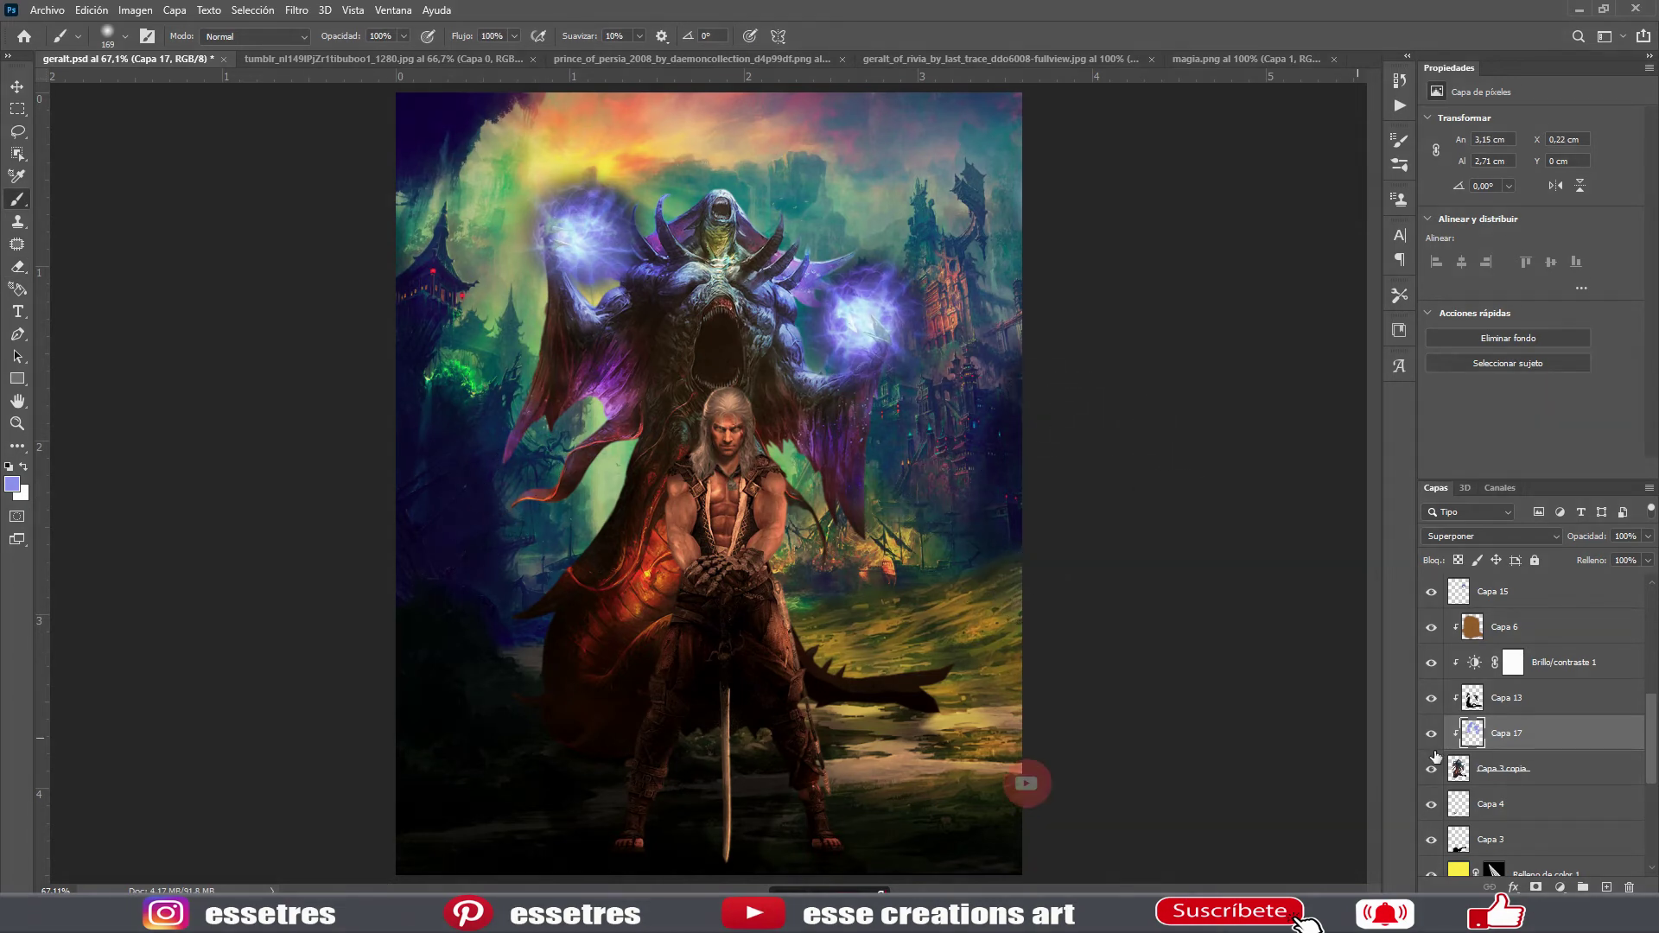
- Paint an orange glow over the warrior's cape and torso on another Superponer layer
key(ctrl+shift+alt+n)
click(12, 483)
click(1277, 230)
click(125, 36)
key(Return)
key(shift+alt+o)
mouse_move(534, 640)
mouse_down()
mouse_move(604, 571)
mouse_move(570, 483)
mouse_move(587, 553)
mouse_move(683, 432)
mouse_up()
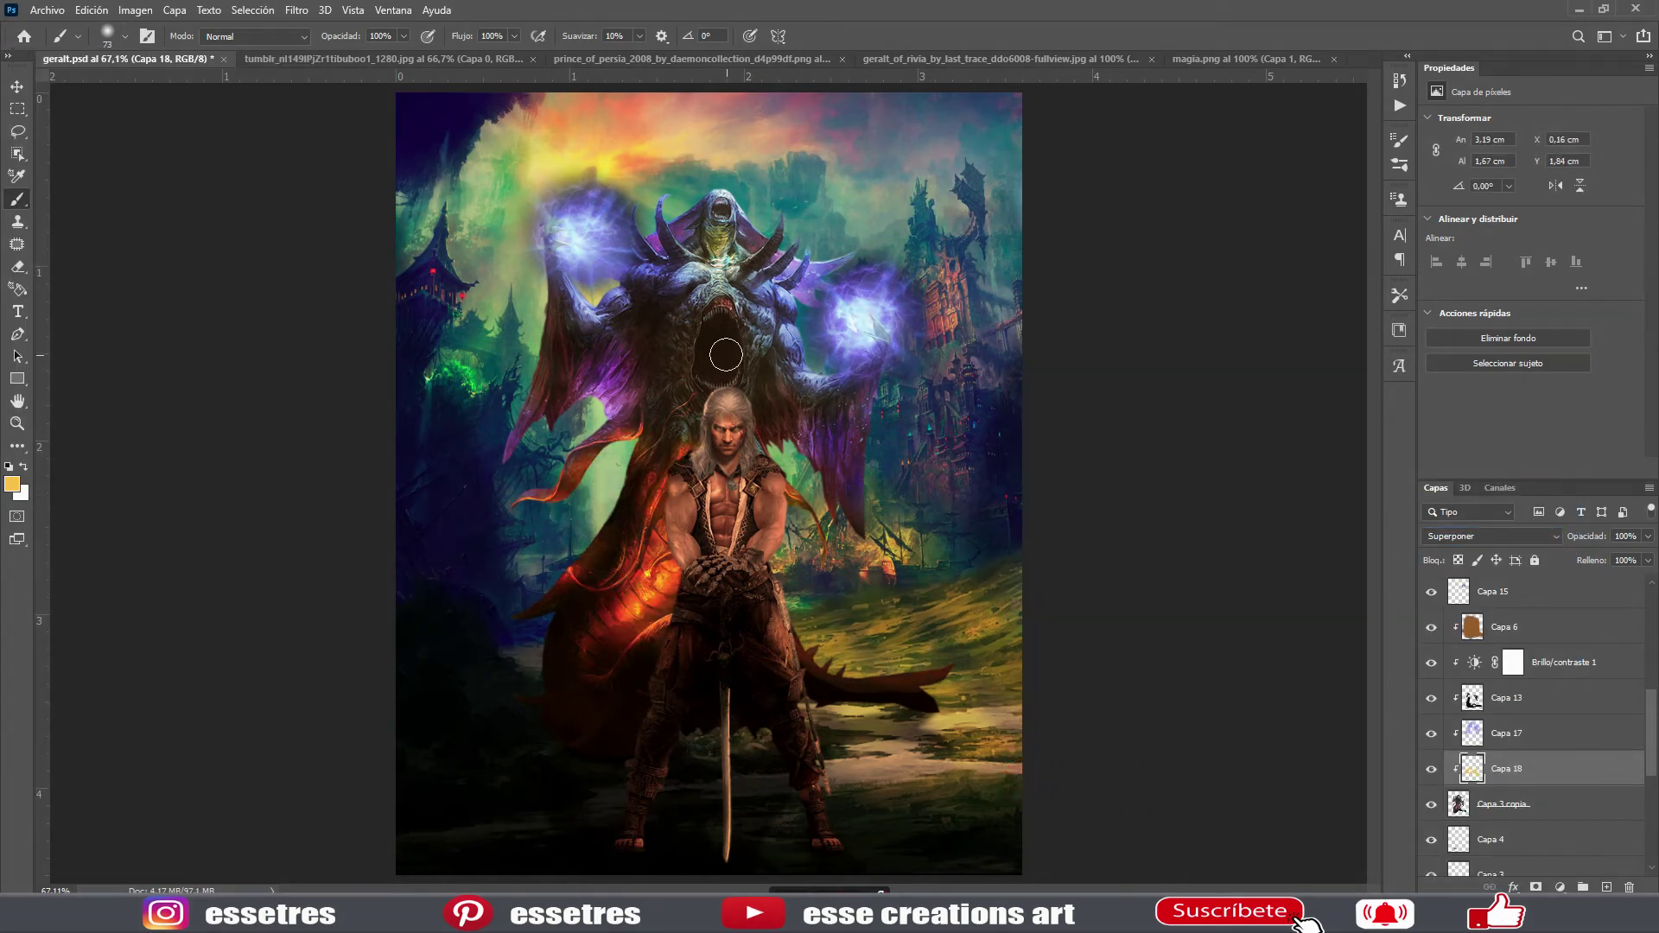
- Run the Camera Raw filter on the warrior layer Capa 3 copia
click(1543, 804)
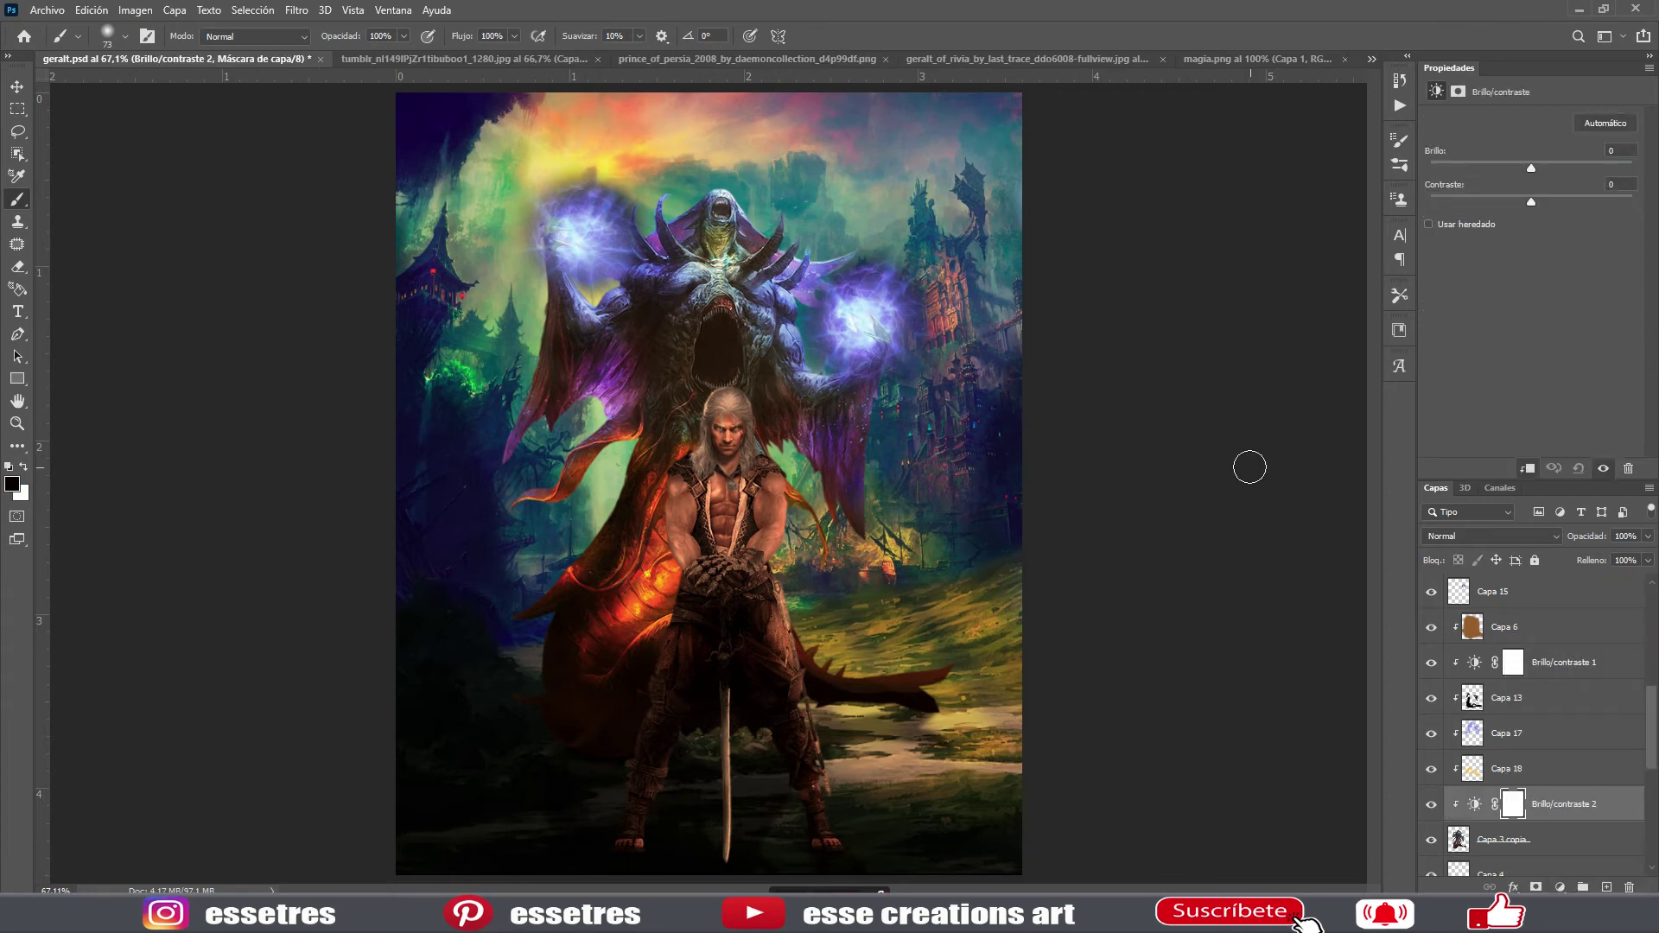
click(1503, 839)
click(297, 9)
click(332, 109)
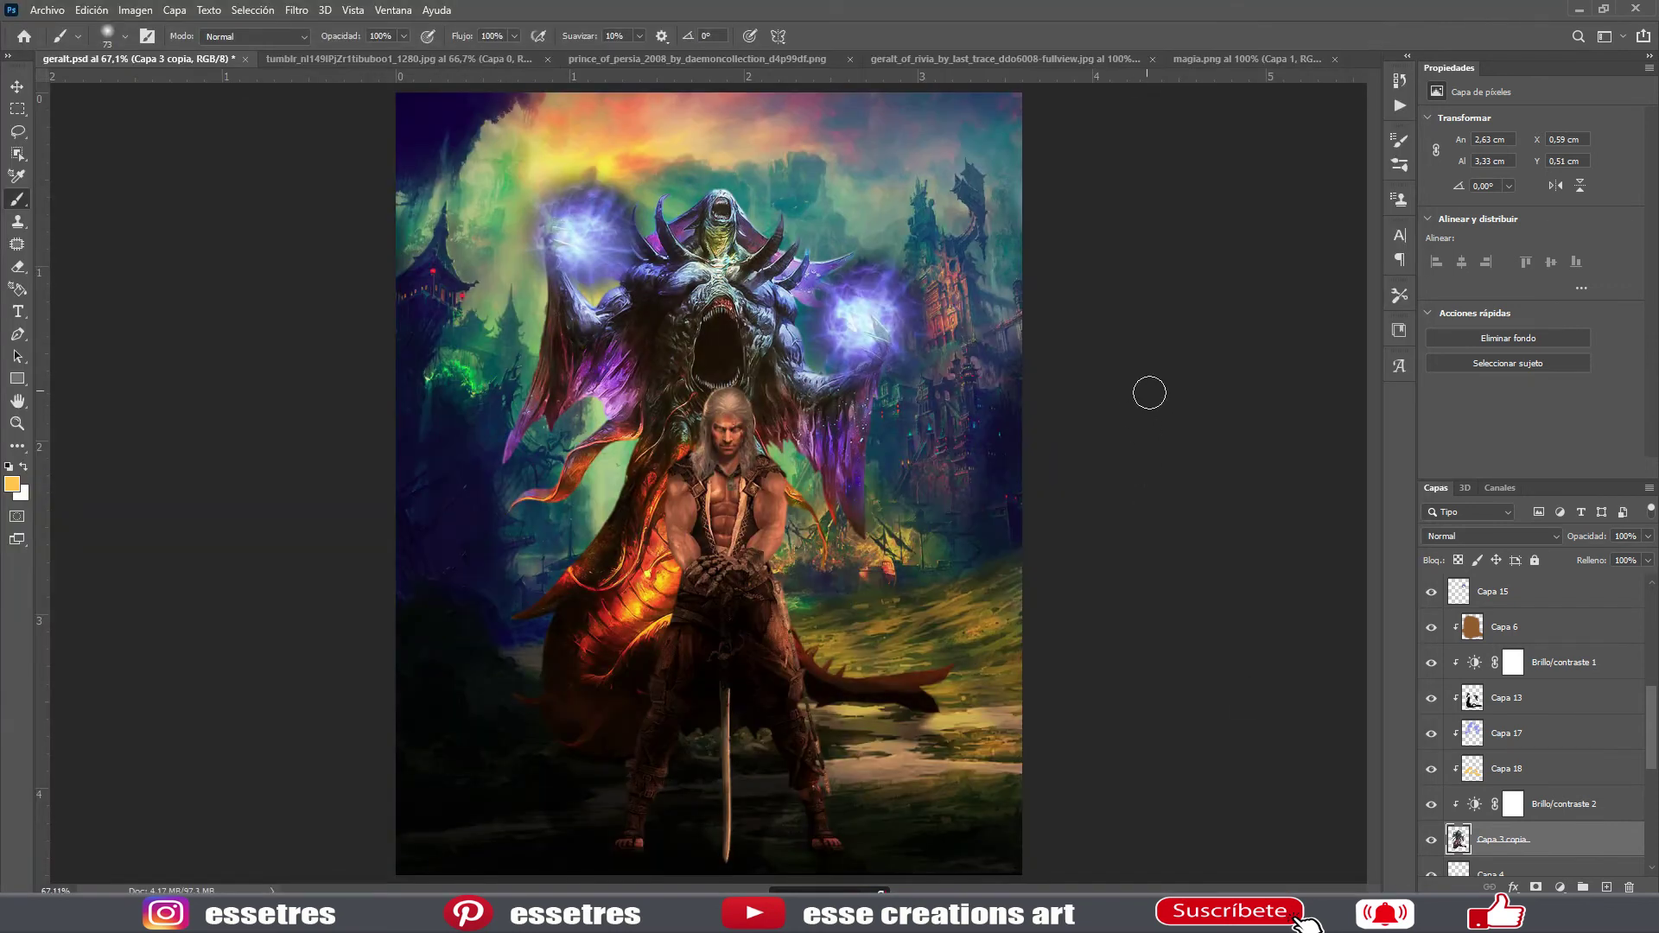
- Add a Brillo/contraste adjustment clipped to Capa 7 with brightness -33
click(101, 10)
click(1560, 887)
click(1546, 646)
drag(1531, 168, 1508, 169)
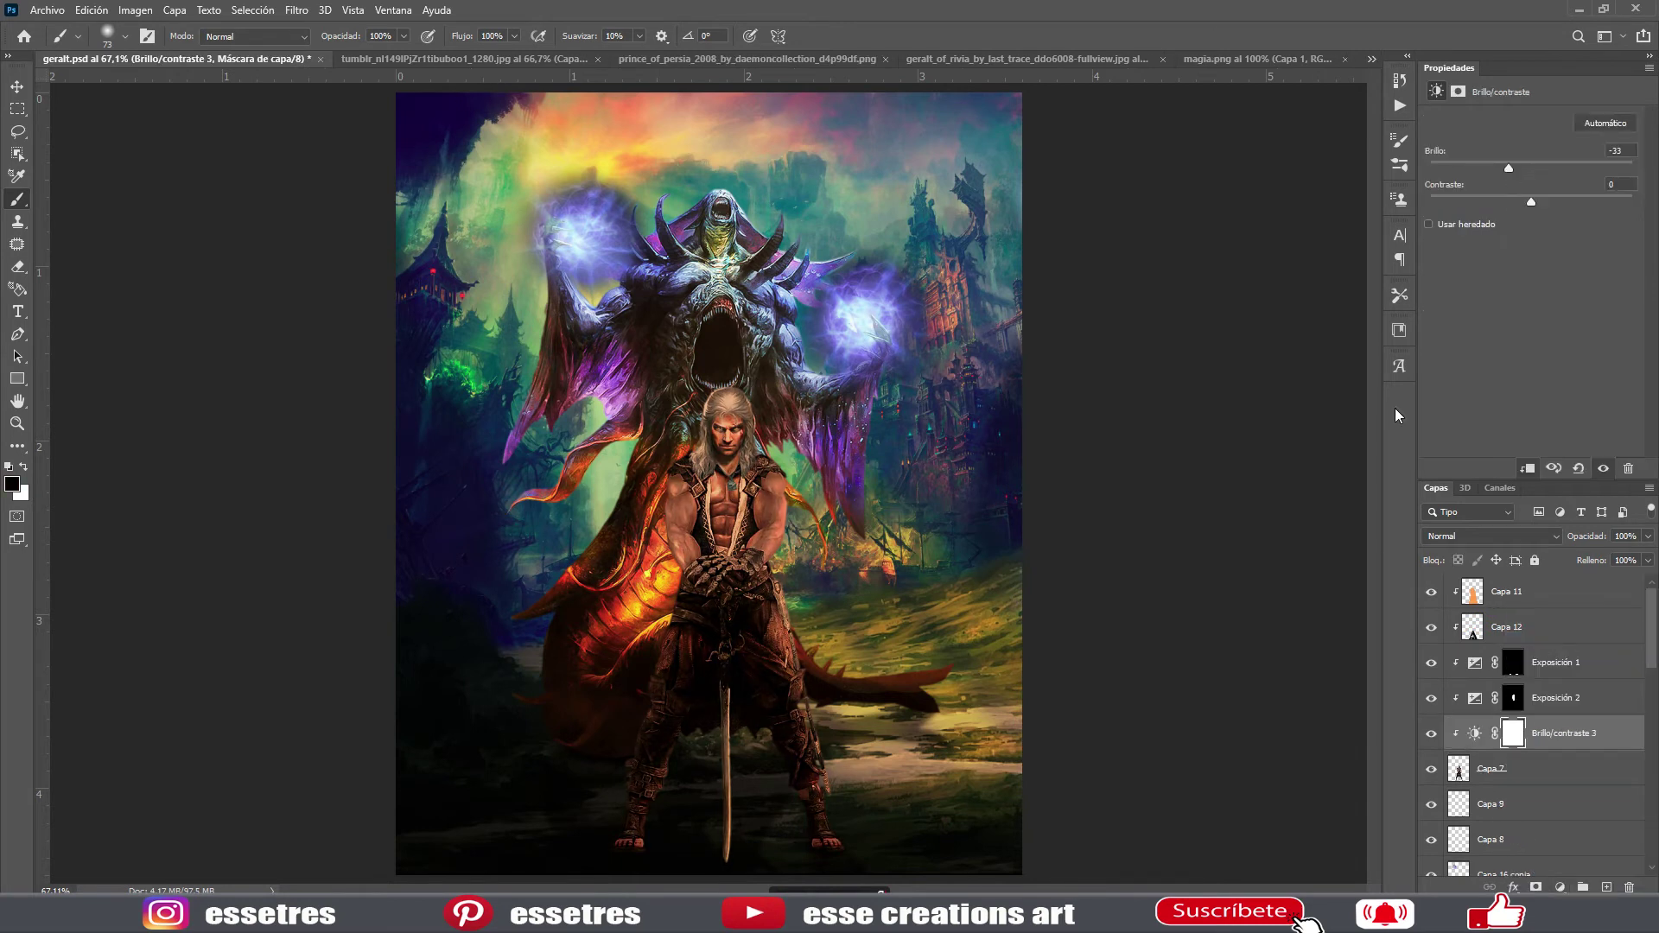
- Set the Capa 15 layer to Trama blending
scroll(1550, 717, down, 5)
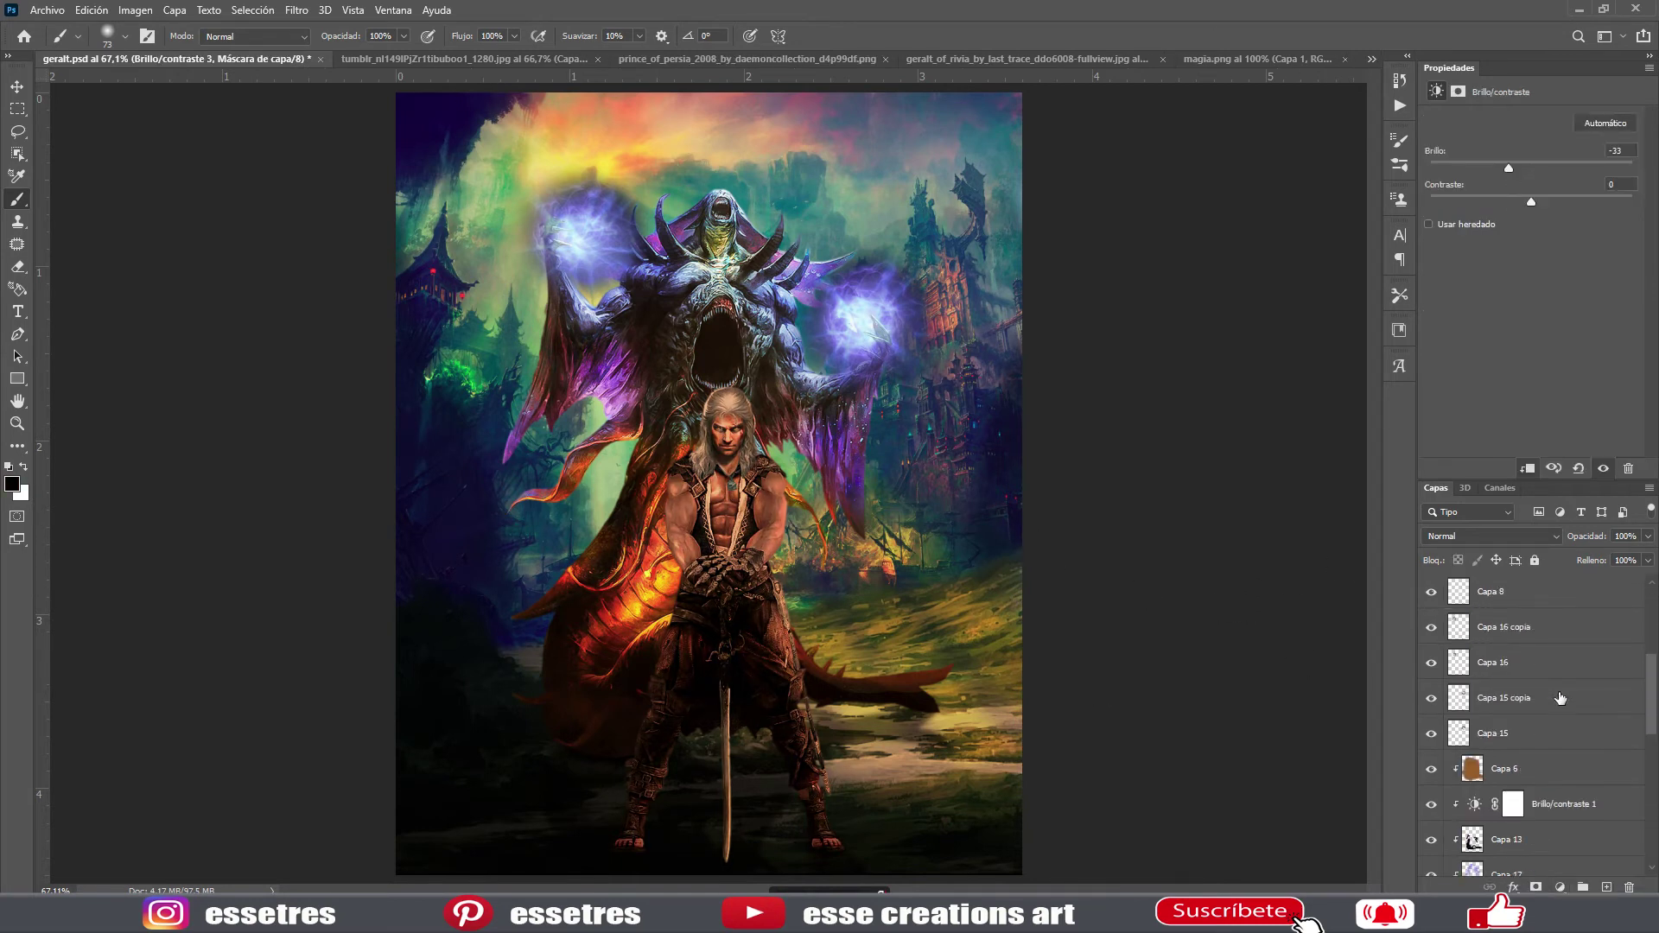
click(1486, 662)
click(1498, 534)
key(Escape)
key(alt+bracketleft)
click(1493, 535)
click(1479, 609)
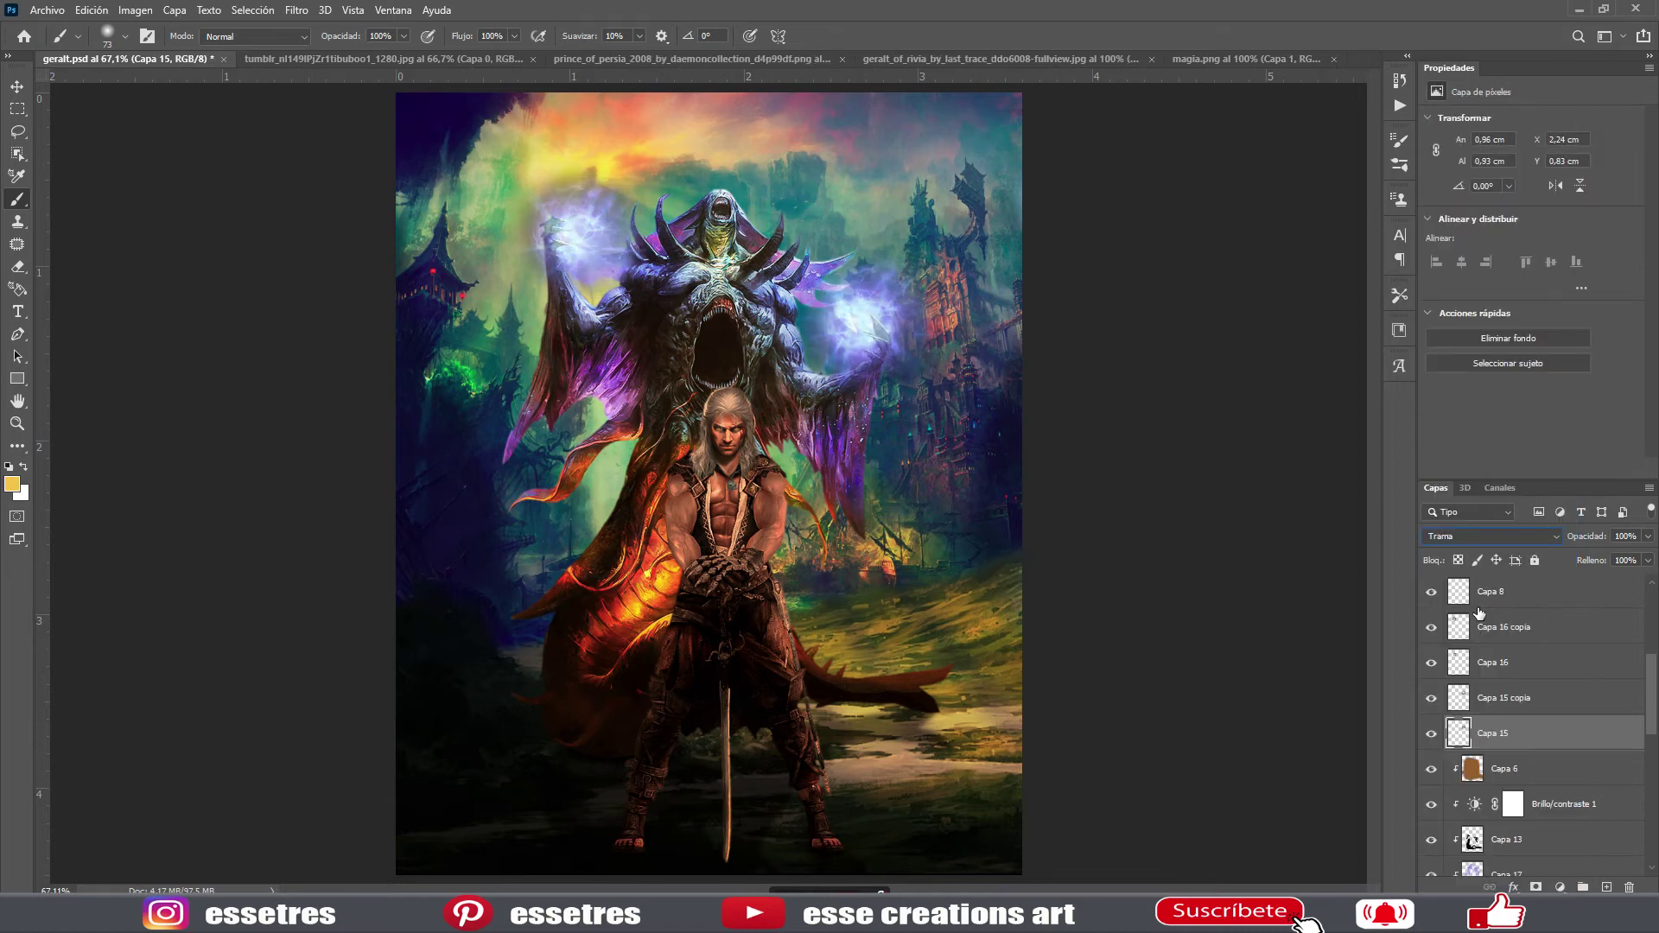
- Delete the empty Capa 19 layer and outline an area near the boots
scroll(1529, 691, up, 5)
click(1506, 697)
key(d)
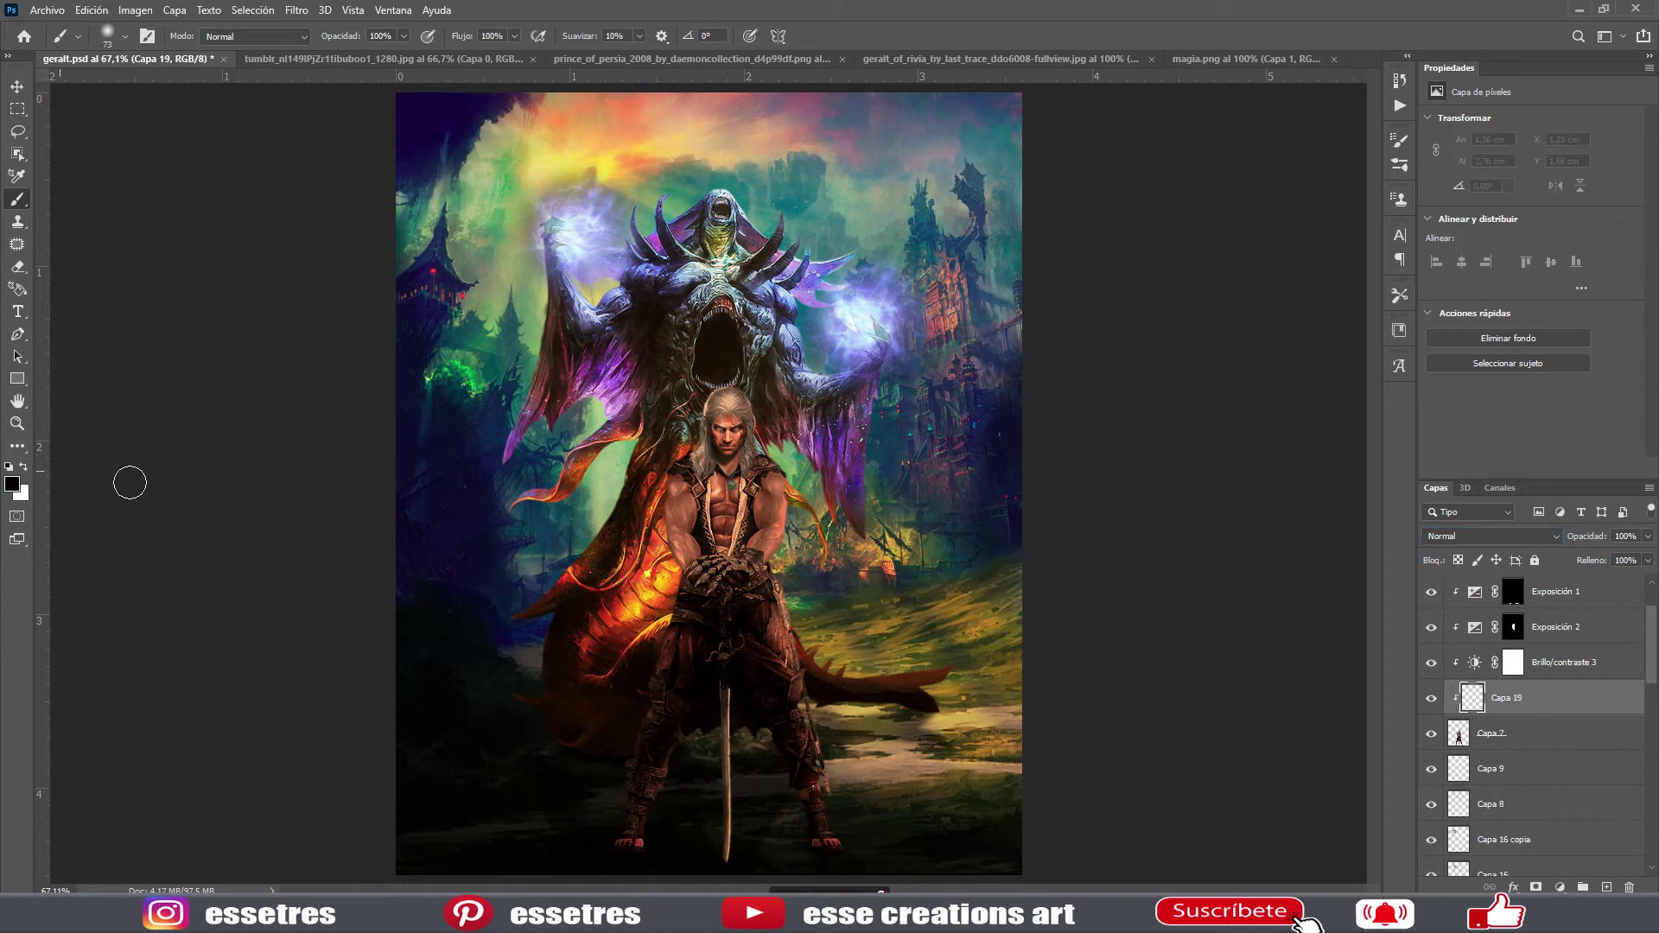
key(Delete)
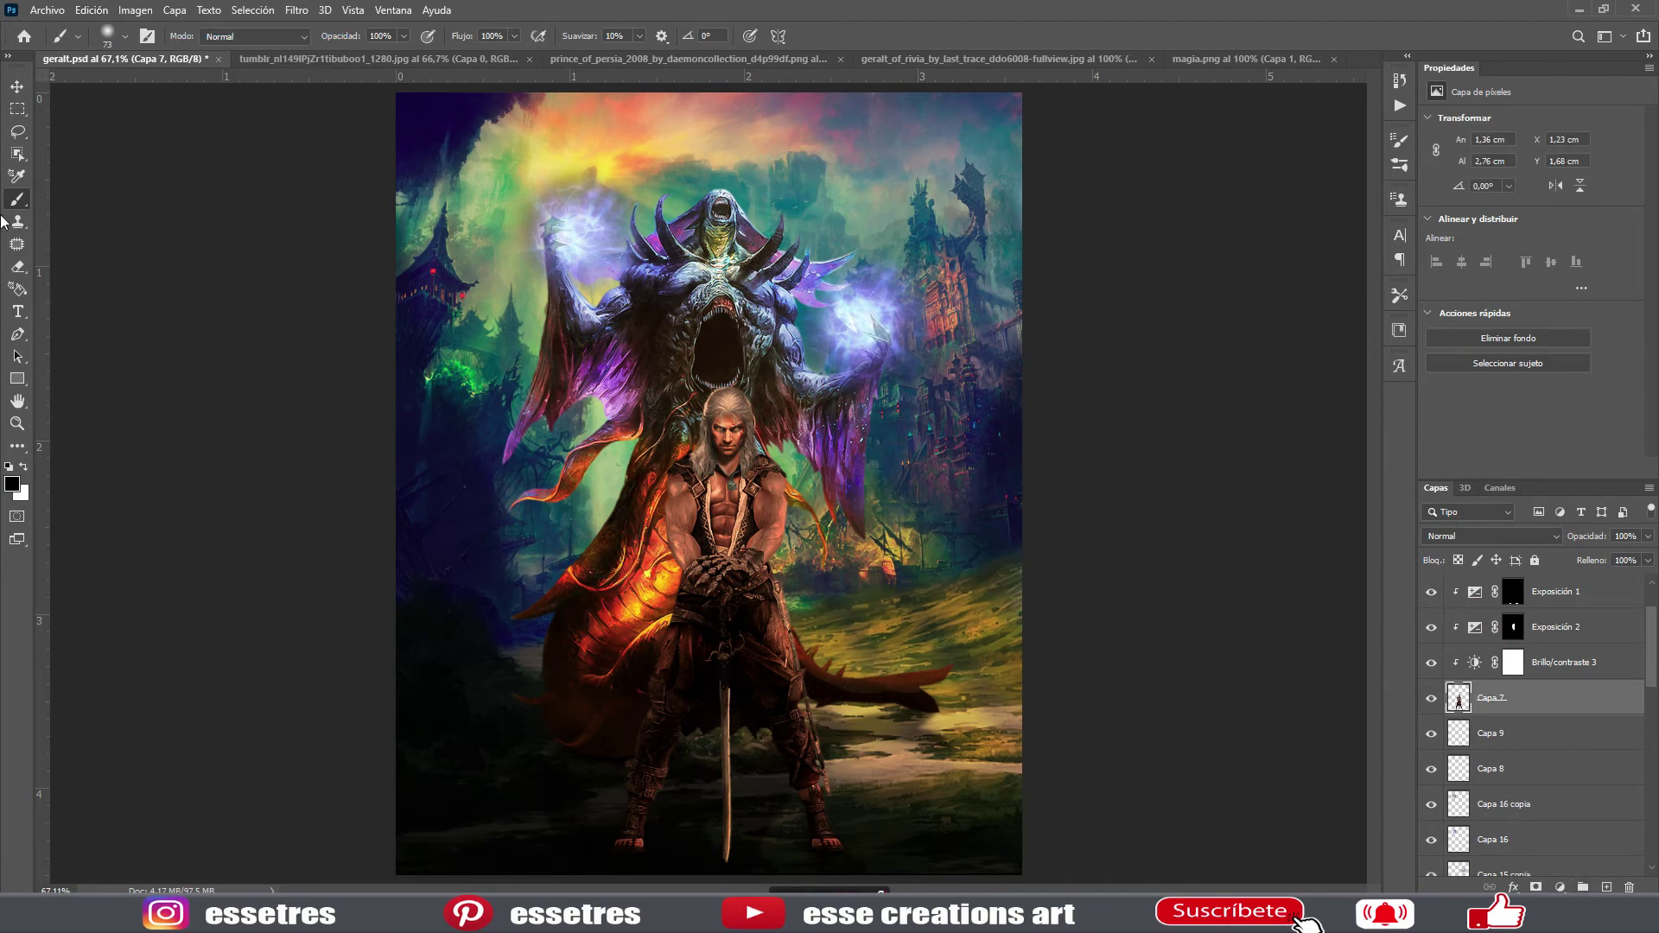
key(l)
drag(588, 834, 607, 804)
drag(851, 868, 854, 869)
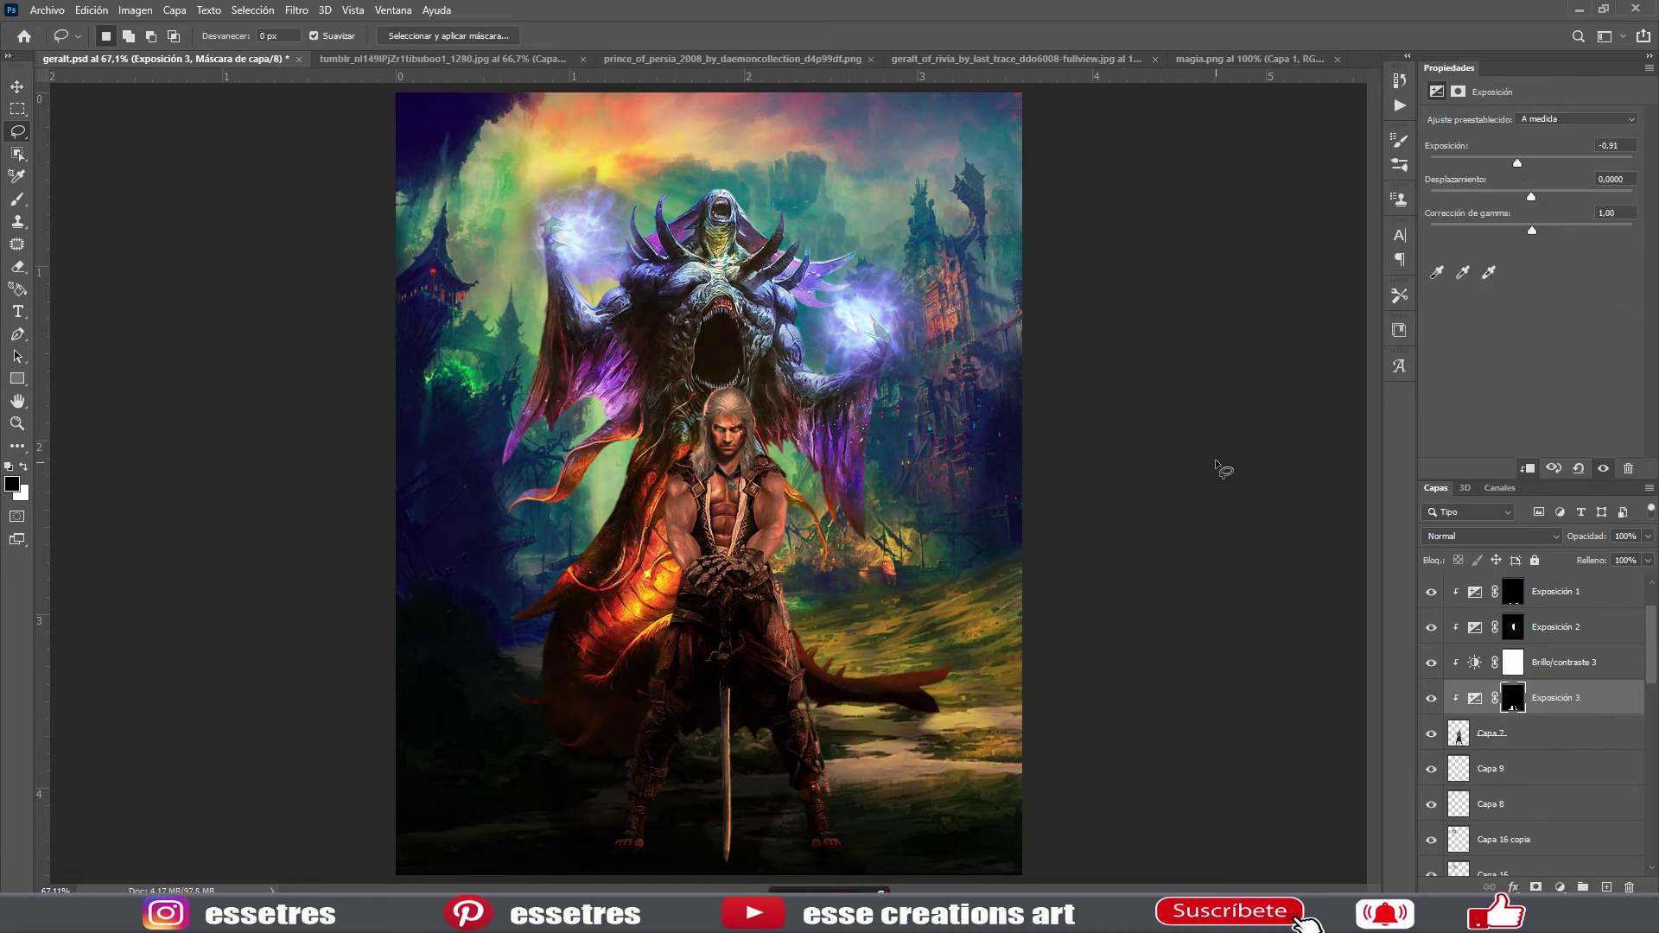
- Add a new layer with a yellow foreground colour for painting
click(1506, 662)
click(12, 484)
click(646, 152)
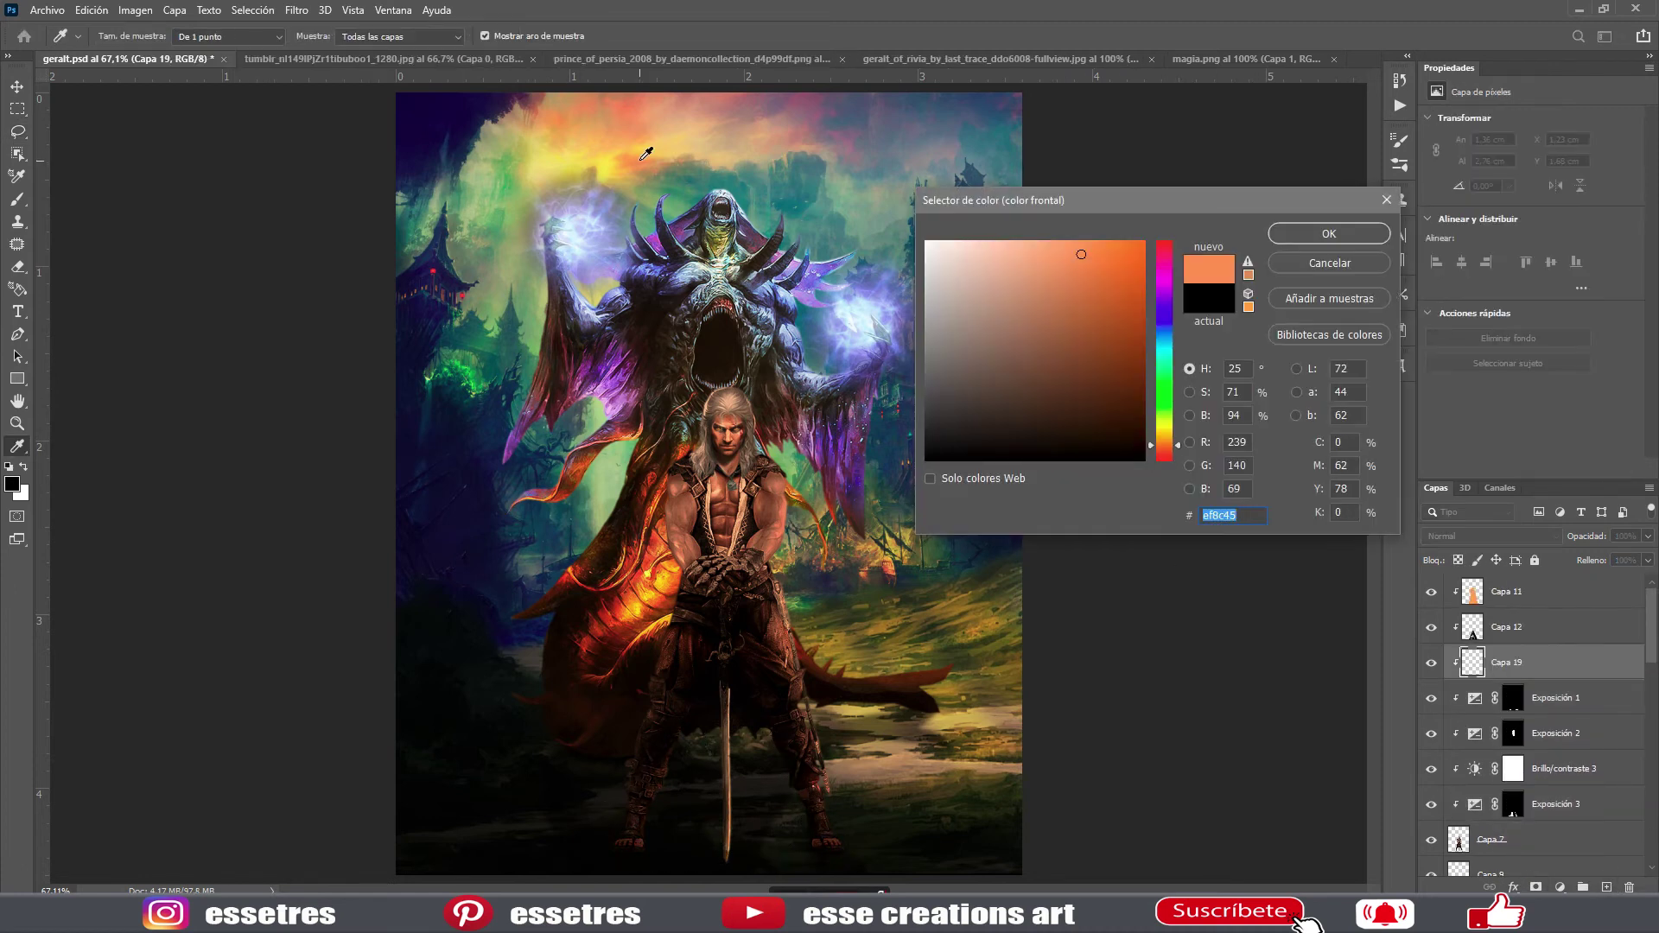
click(622, 164)
click(1329, 234)
key(b)
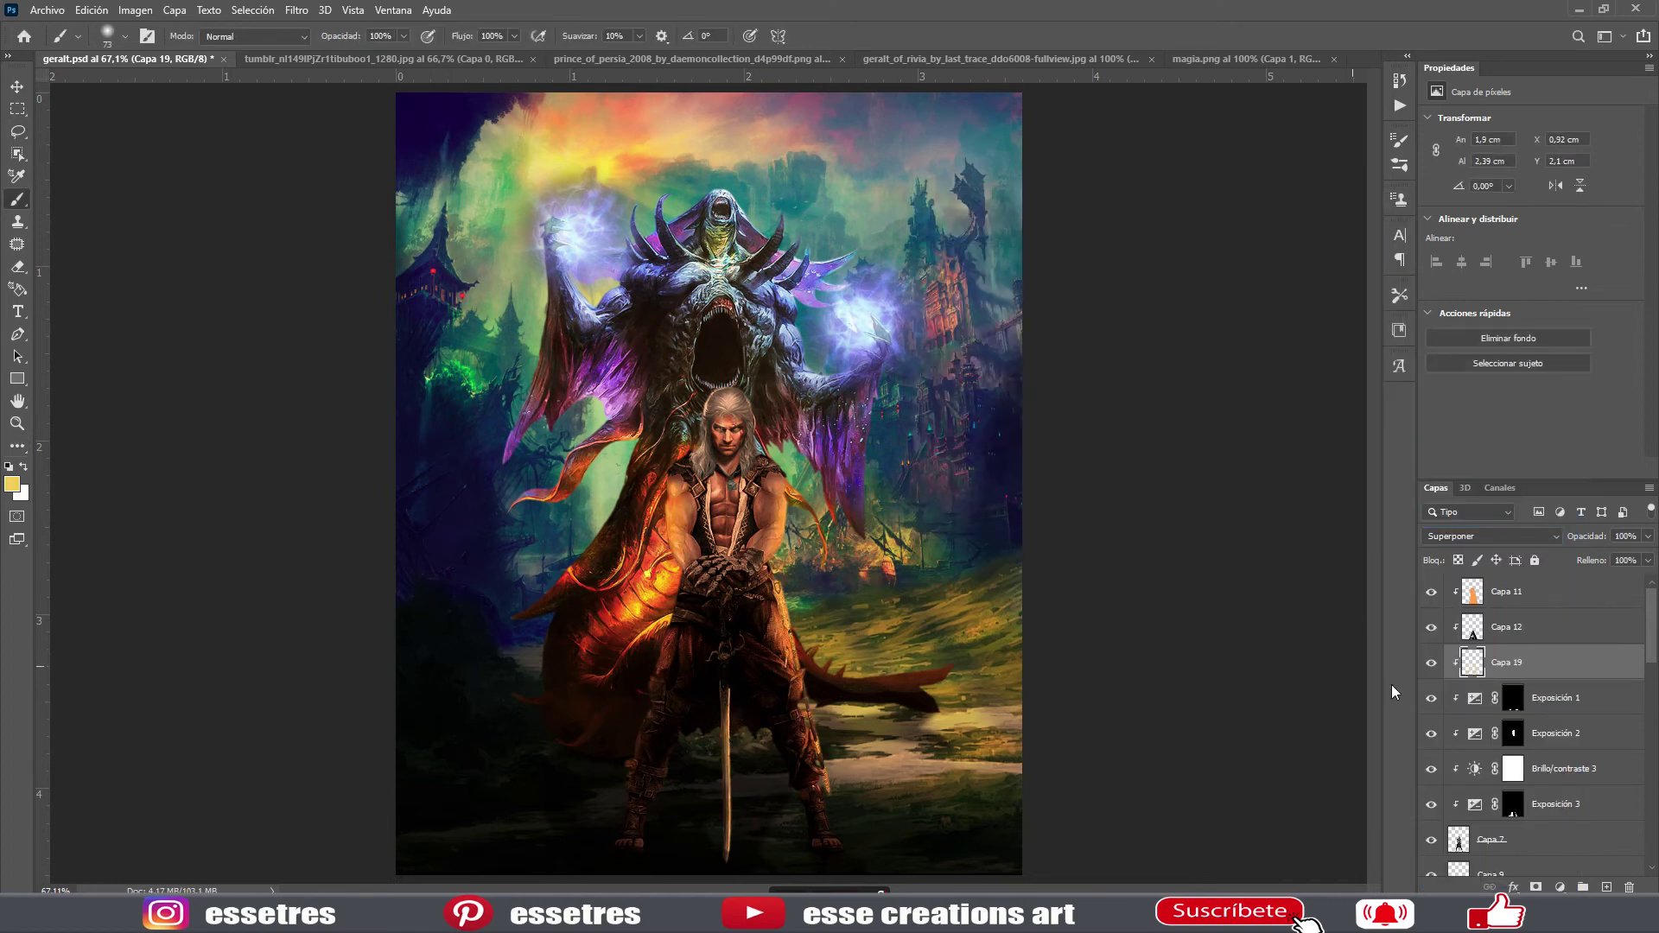
- Add another Superponer layer and pick a light blue paint colour
click(1606, 886)
click(12, 483)
click(1328, 233)
click(1490, 536)
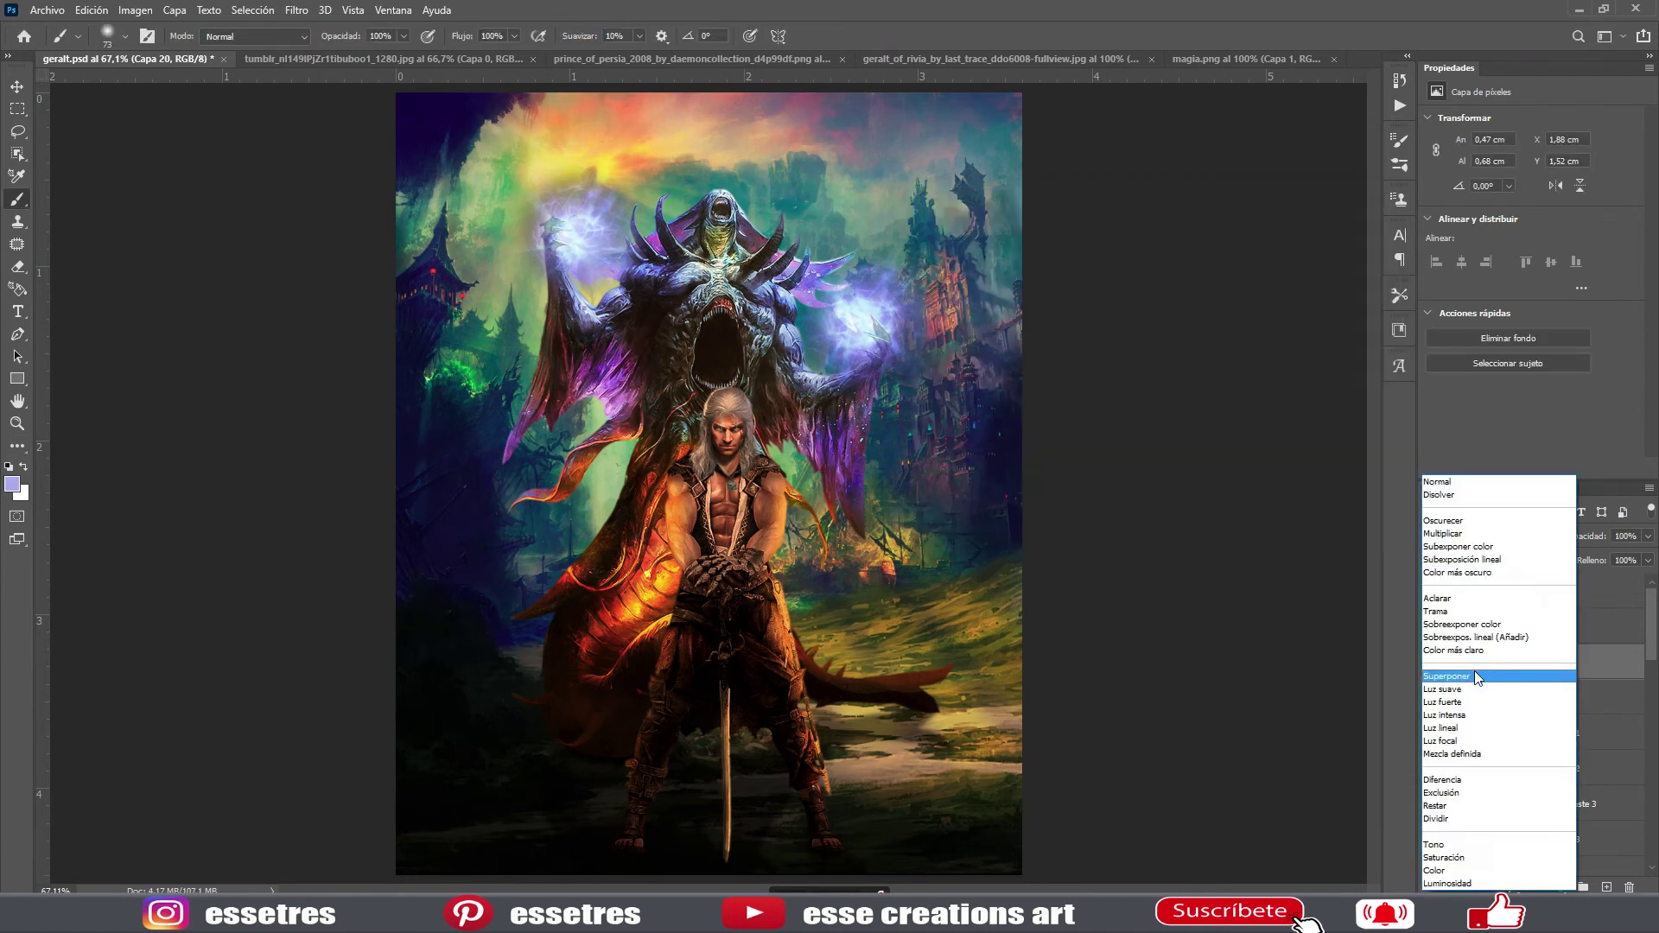
click(1474, 675)
click(12, 484)
click(1158, 345)
click(1329, 233)
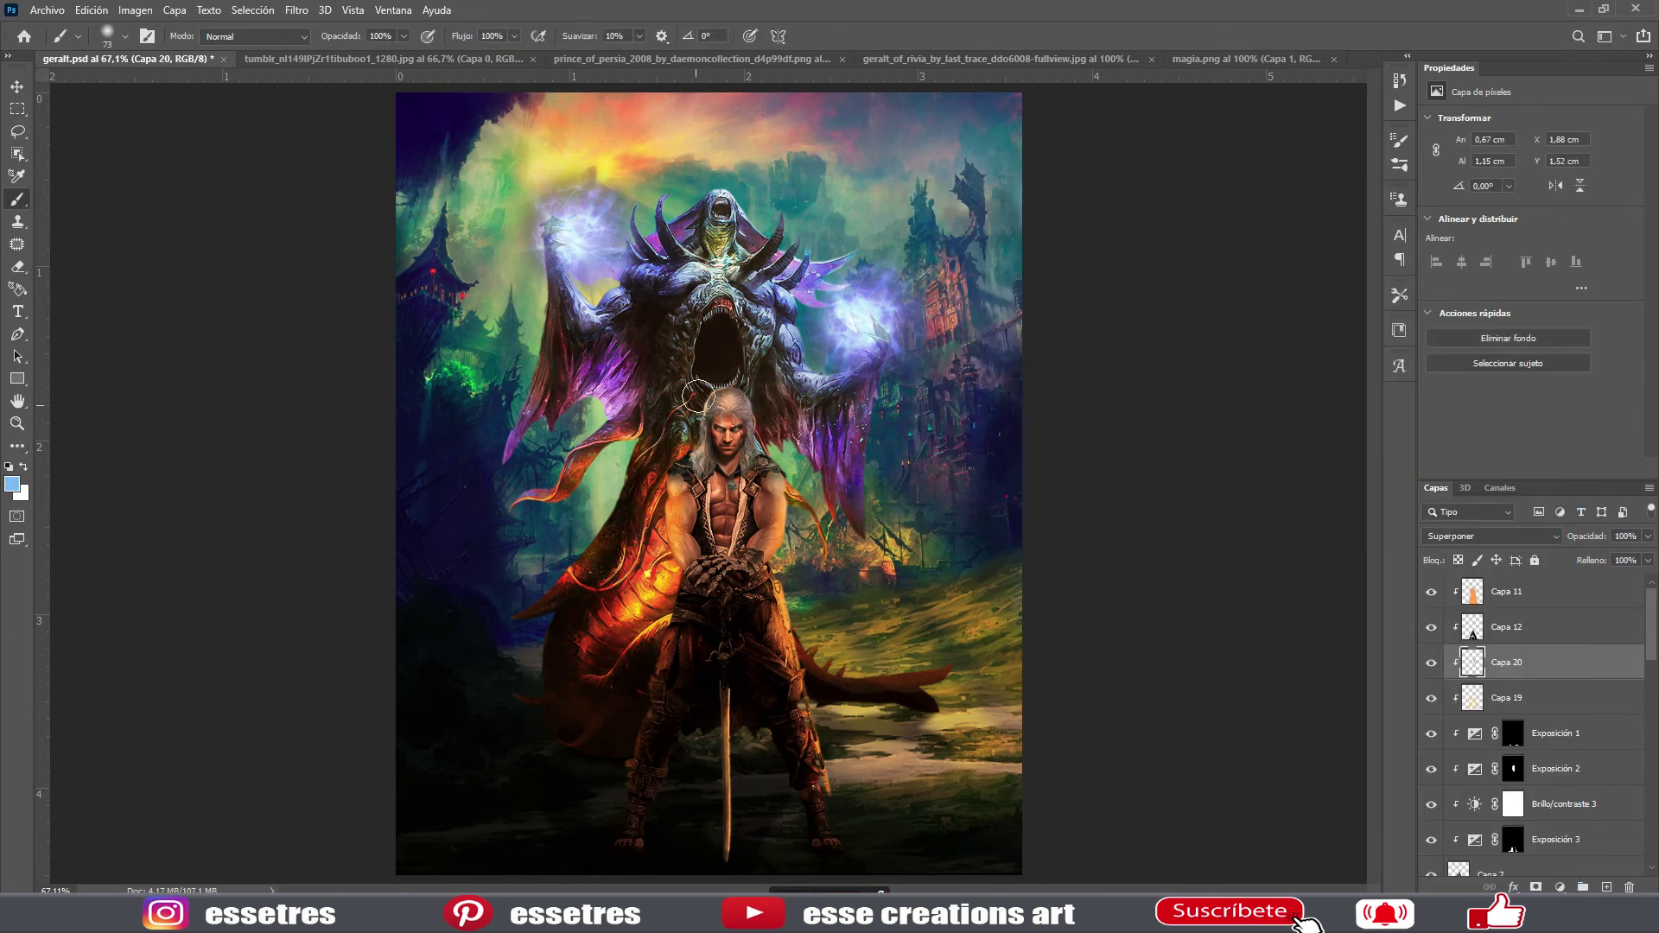
scroll(1530, 734, down, 10)
click(1508, 822)
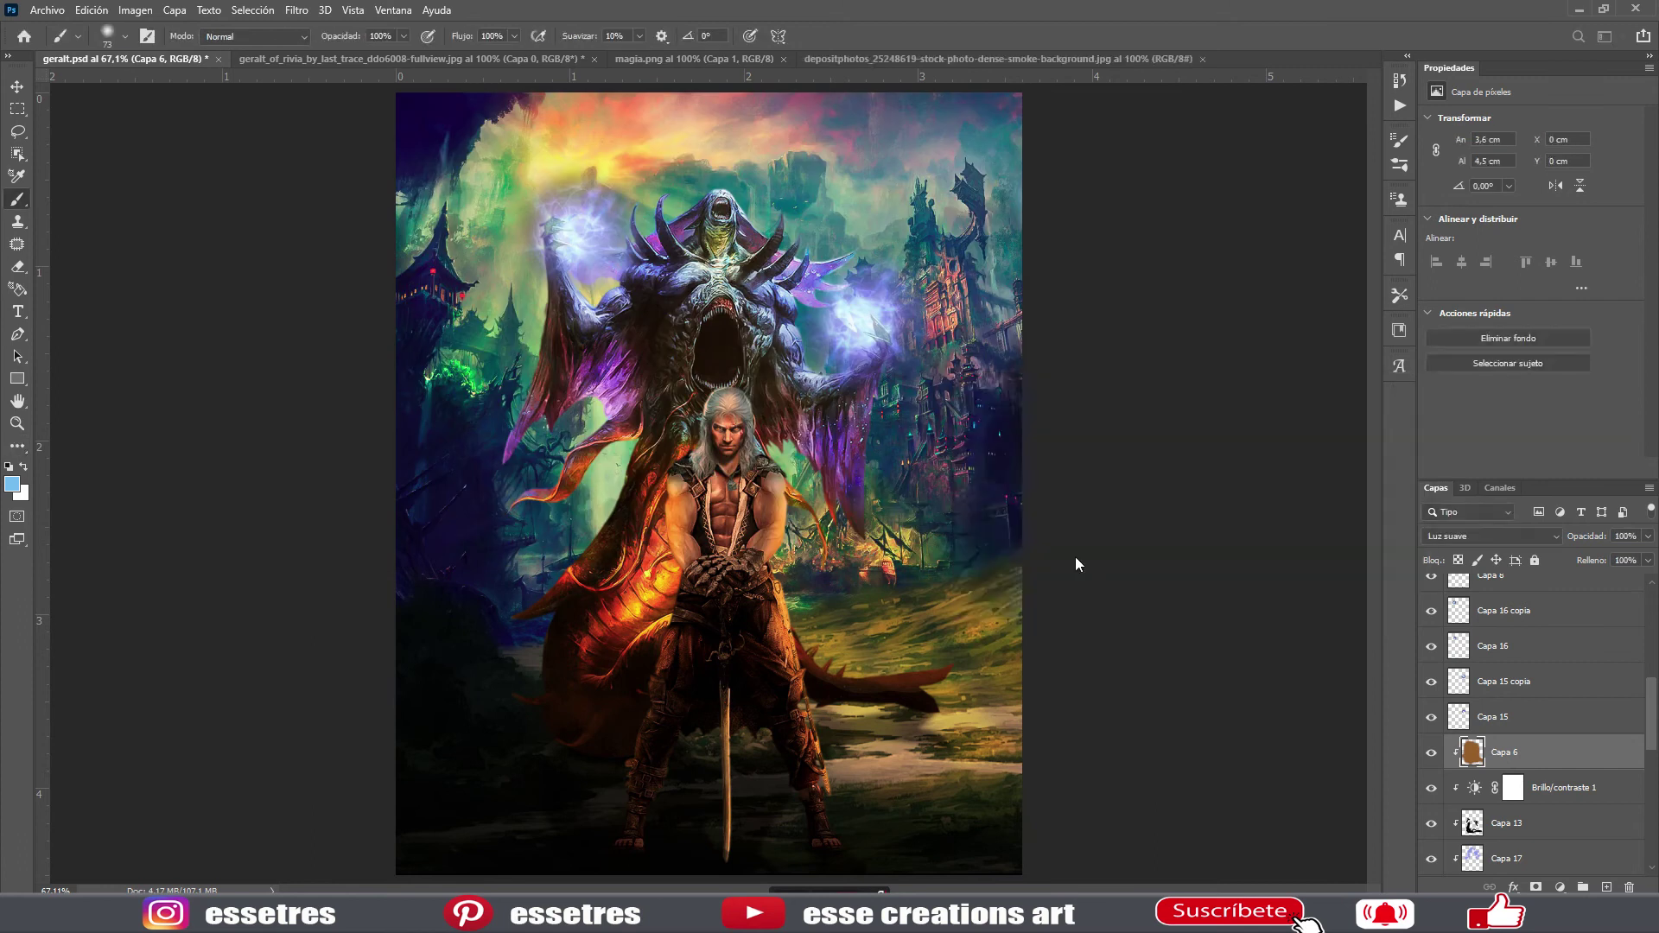
- Bring the smoke photo in with Trama blending, trying then discarding a Levels adjustment
key(v)
drag(553, 407, 478, 331)
click(1490, 536)
click(1469, 605)
click(1559, 888)
click(1541, 654)
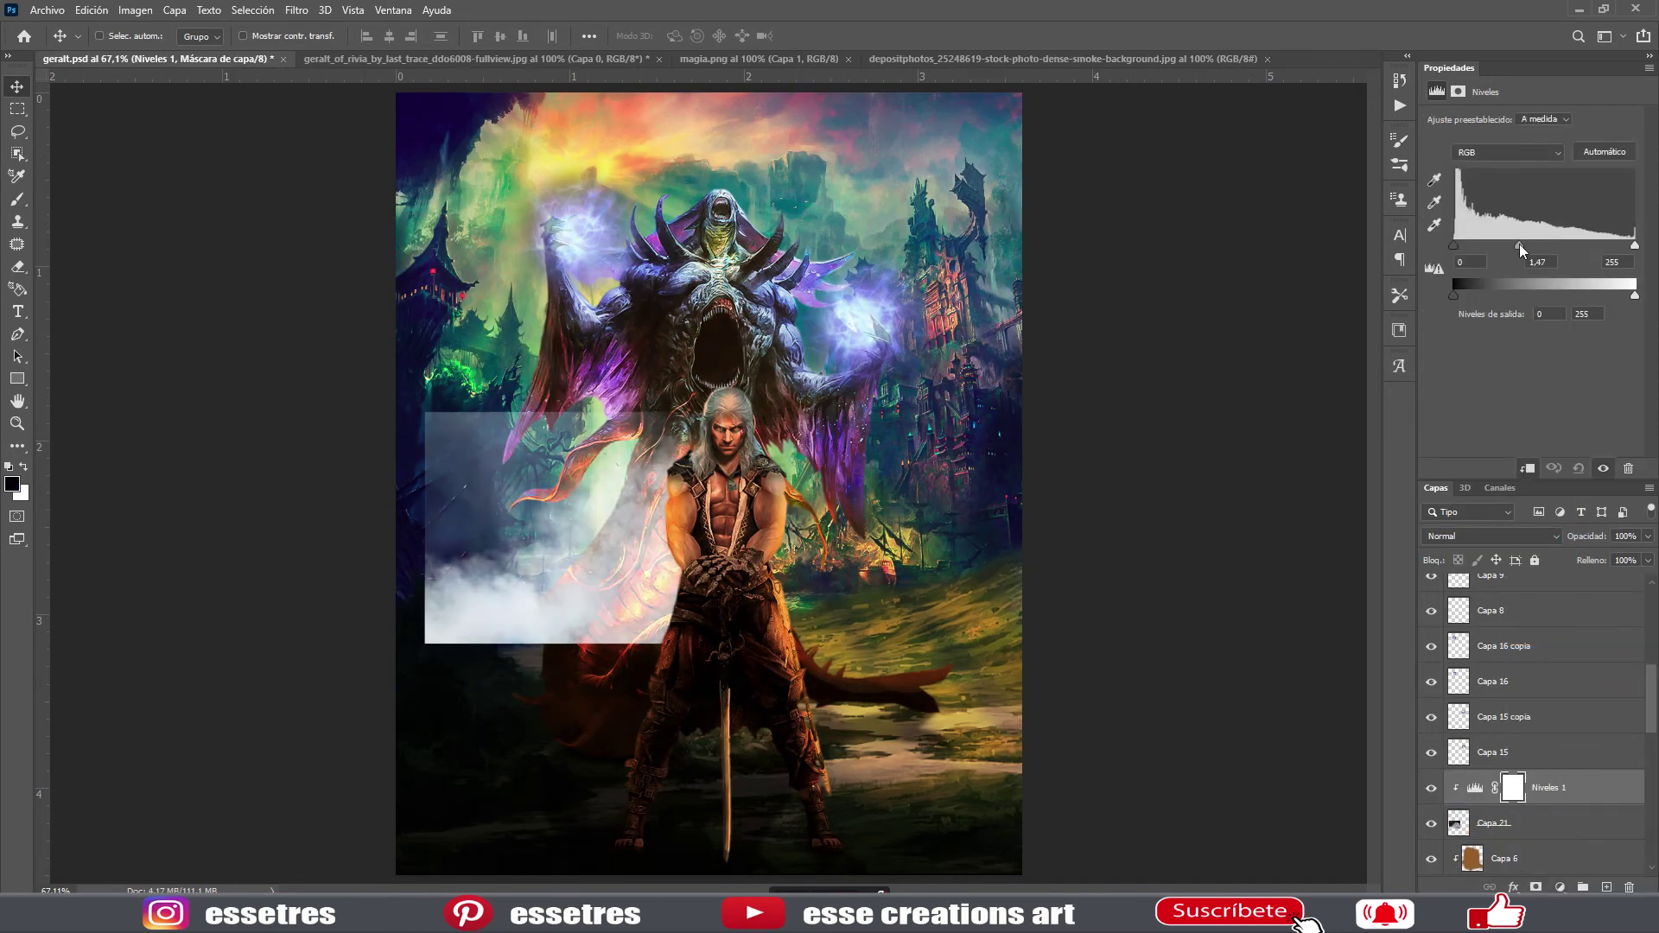
drag(1455, 246, 1465, 245)
right_click(1546, 787)
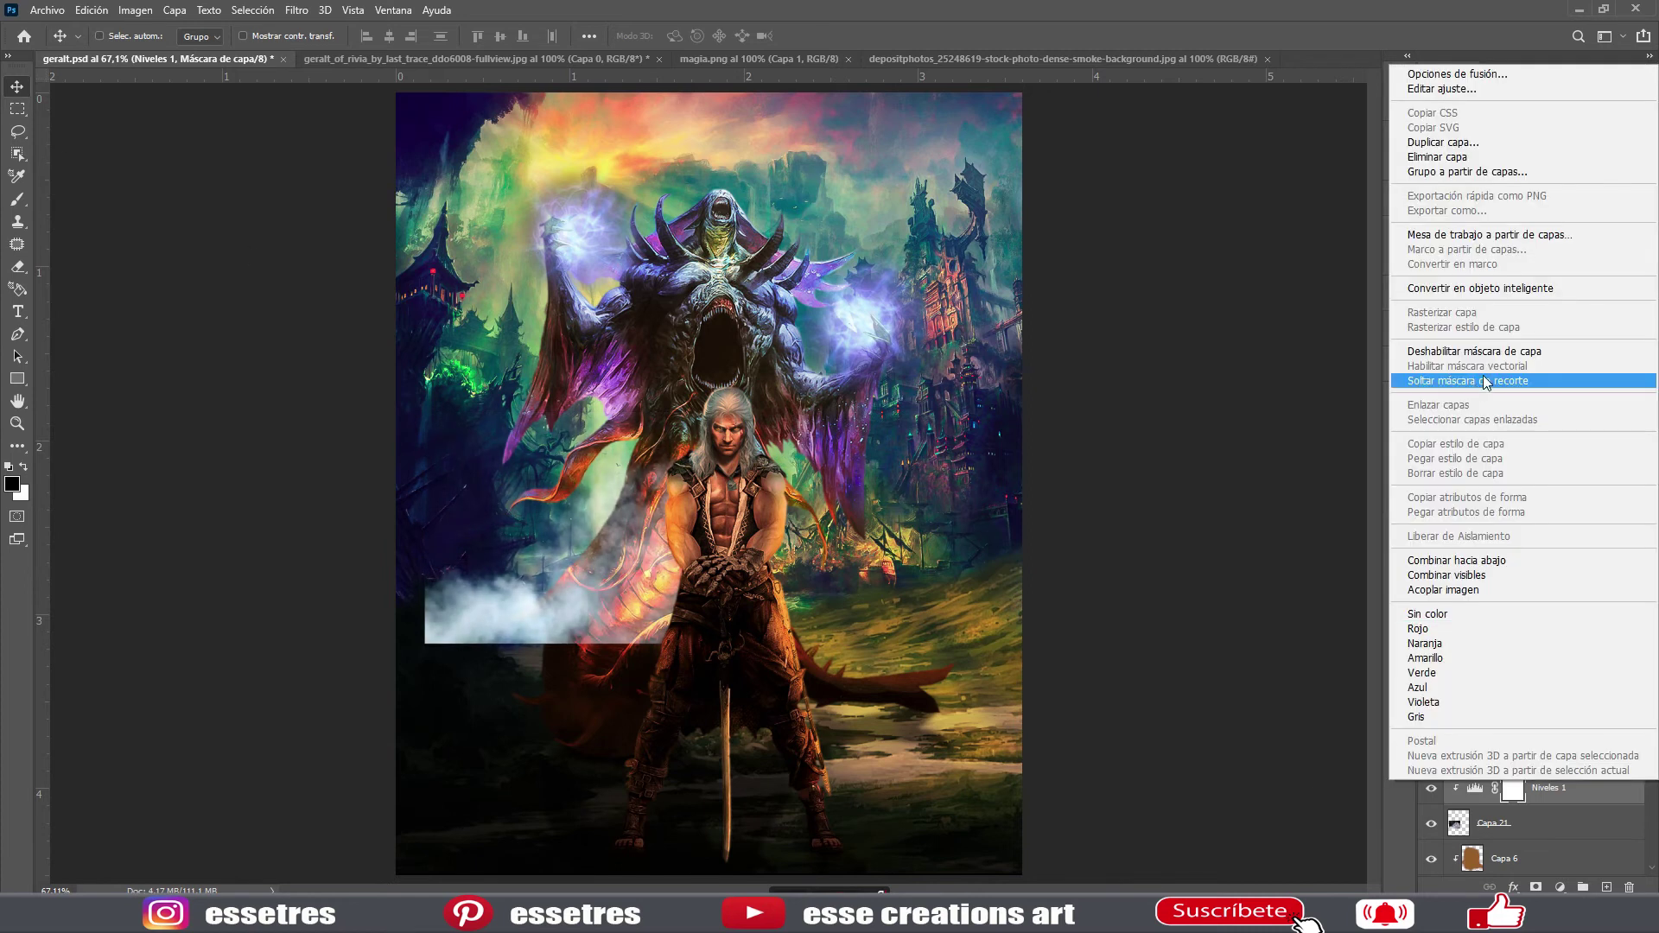
click(1426, 548)
- Enlarge the smoke to about 190%, widen it across the lower canvas and flip it horizontally
right_click(557, 573)
click(626, 665)
drag(859, 638, 1075, 882)
drag(974, 795, 943, 745)
drag(1031, 609, 1333, 605)
right_click(883, 682)
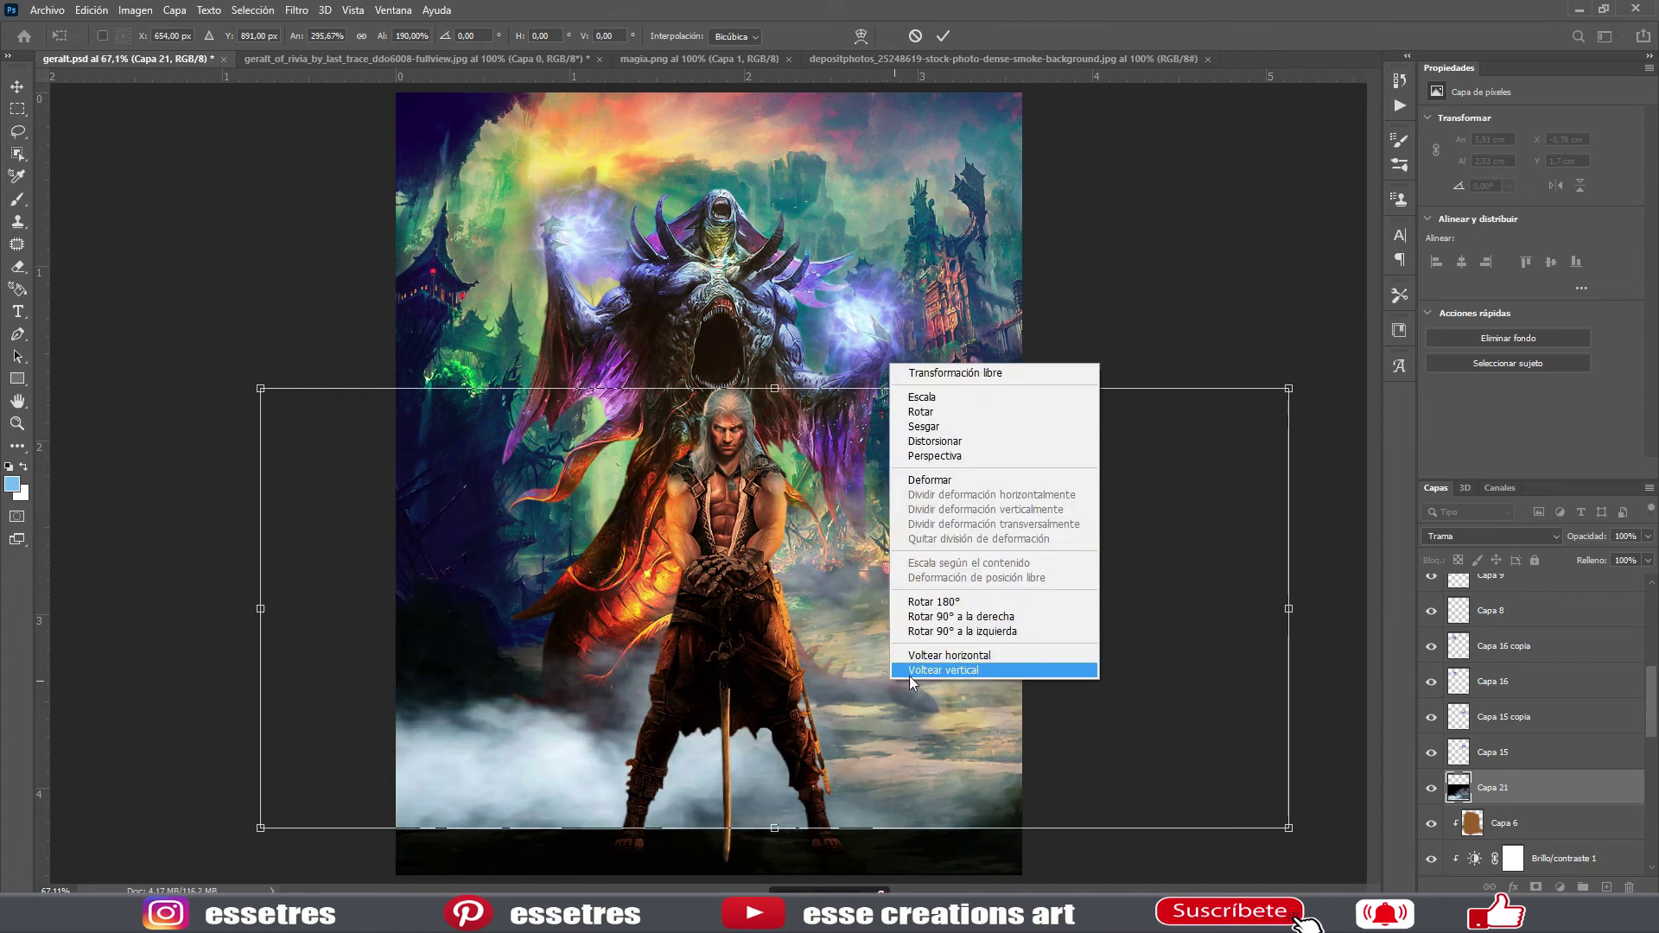
click(909, 671)
key(Return)
- Lower the smoke's opacity to 70% and mask away its hard bottom edge
key(m)
click(1648, 536)
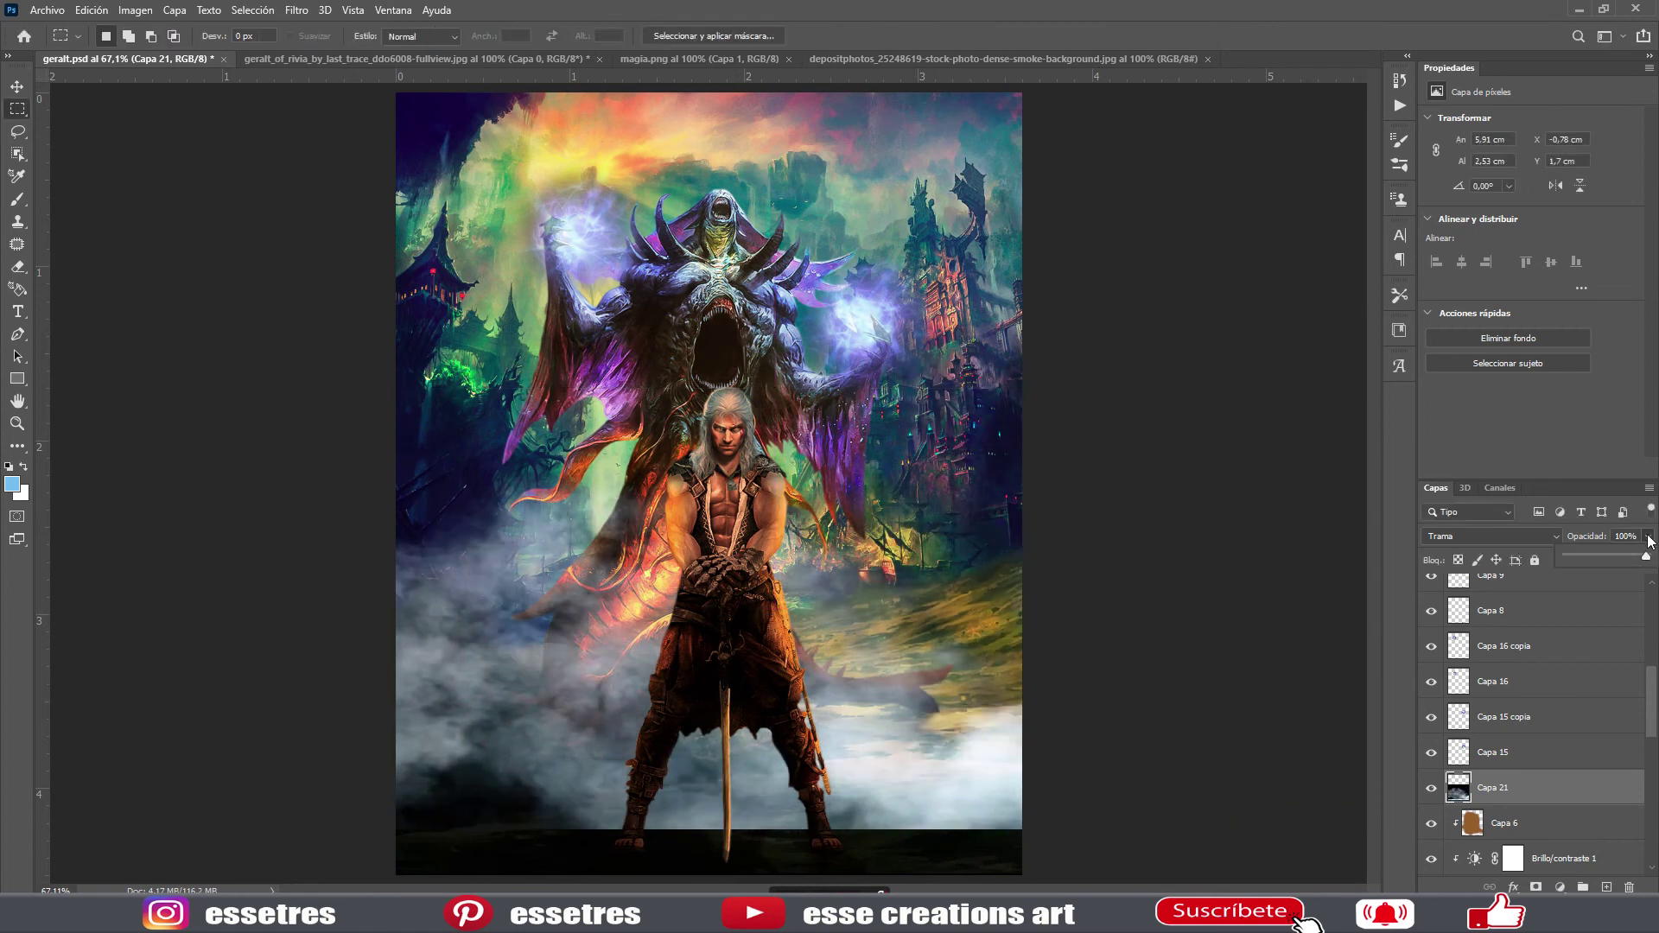
drag(1646, 556, 1624, 559)
click(1535, 886)
key(b)
key(d)
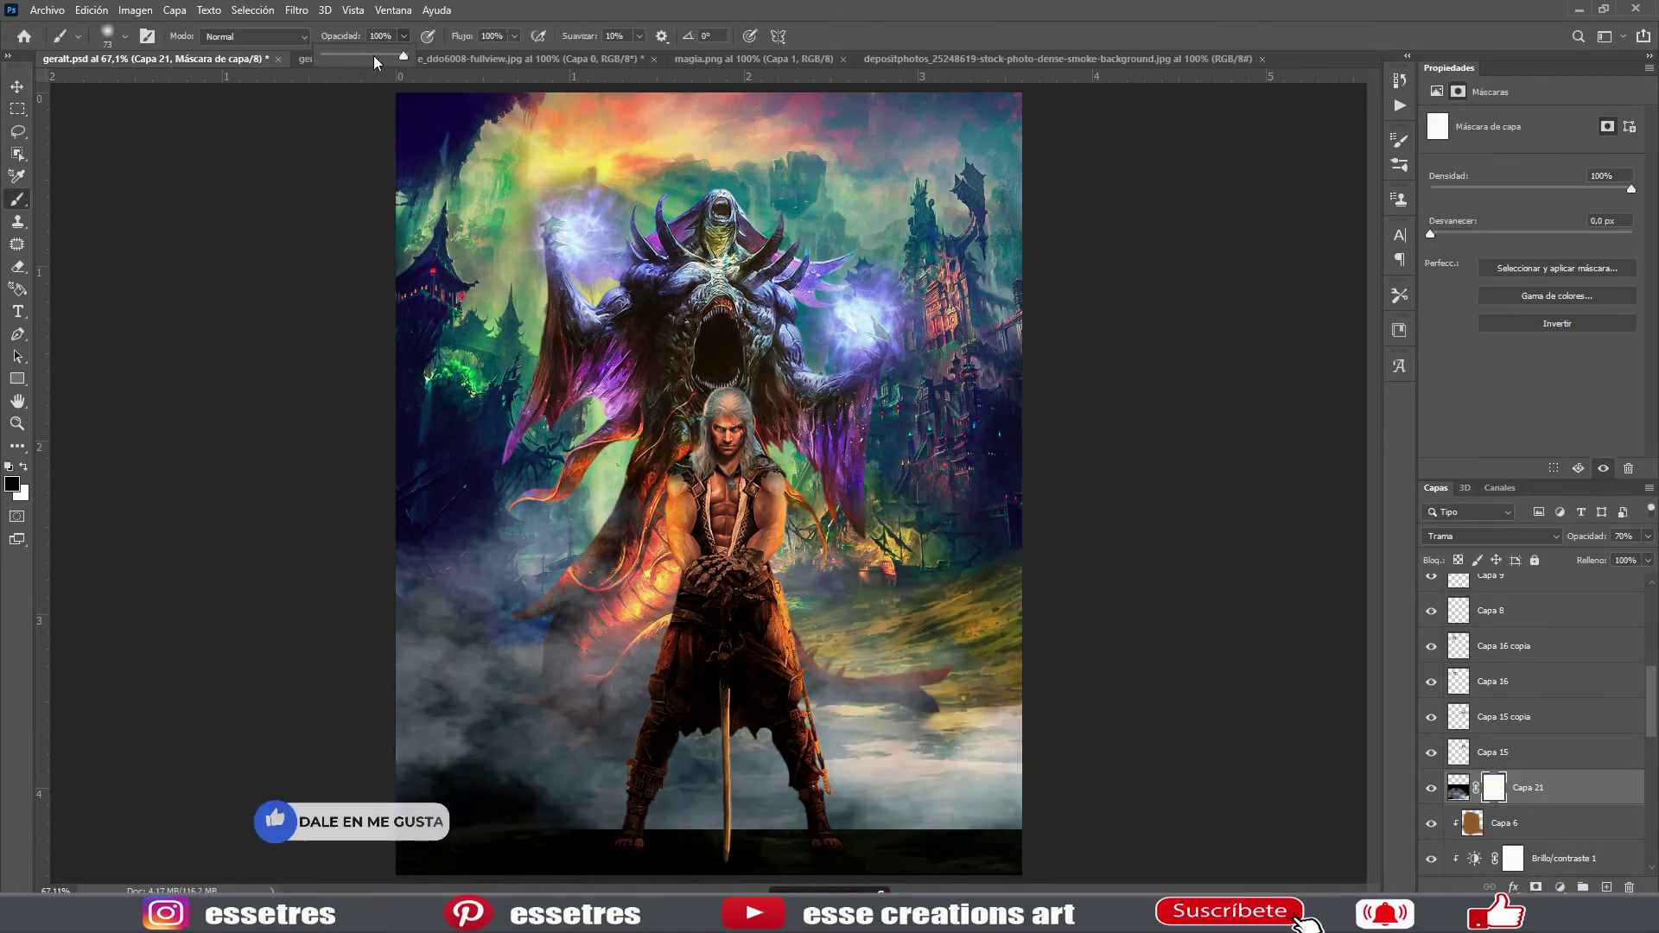
drag(613, 819, 1028, 832)
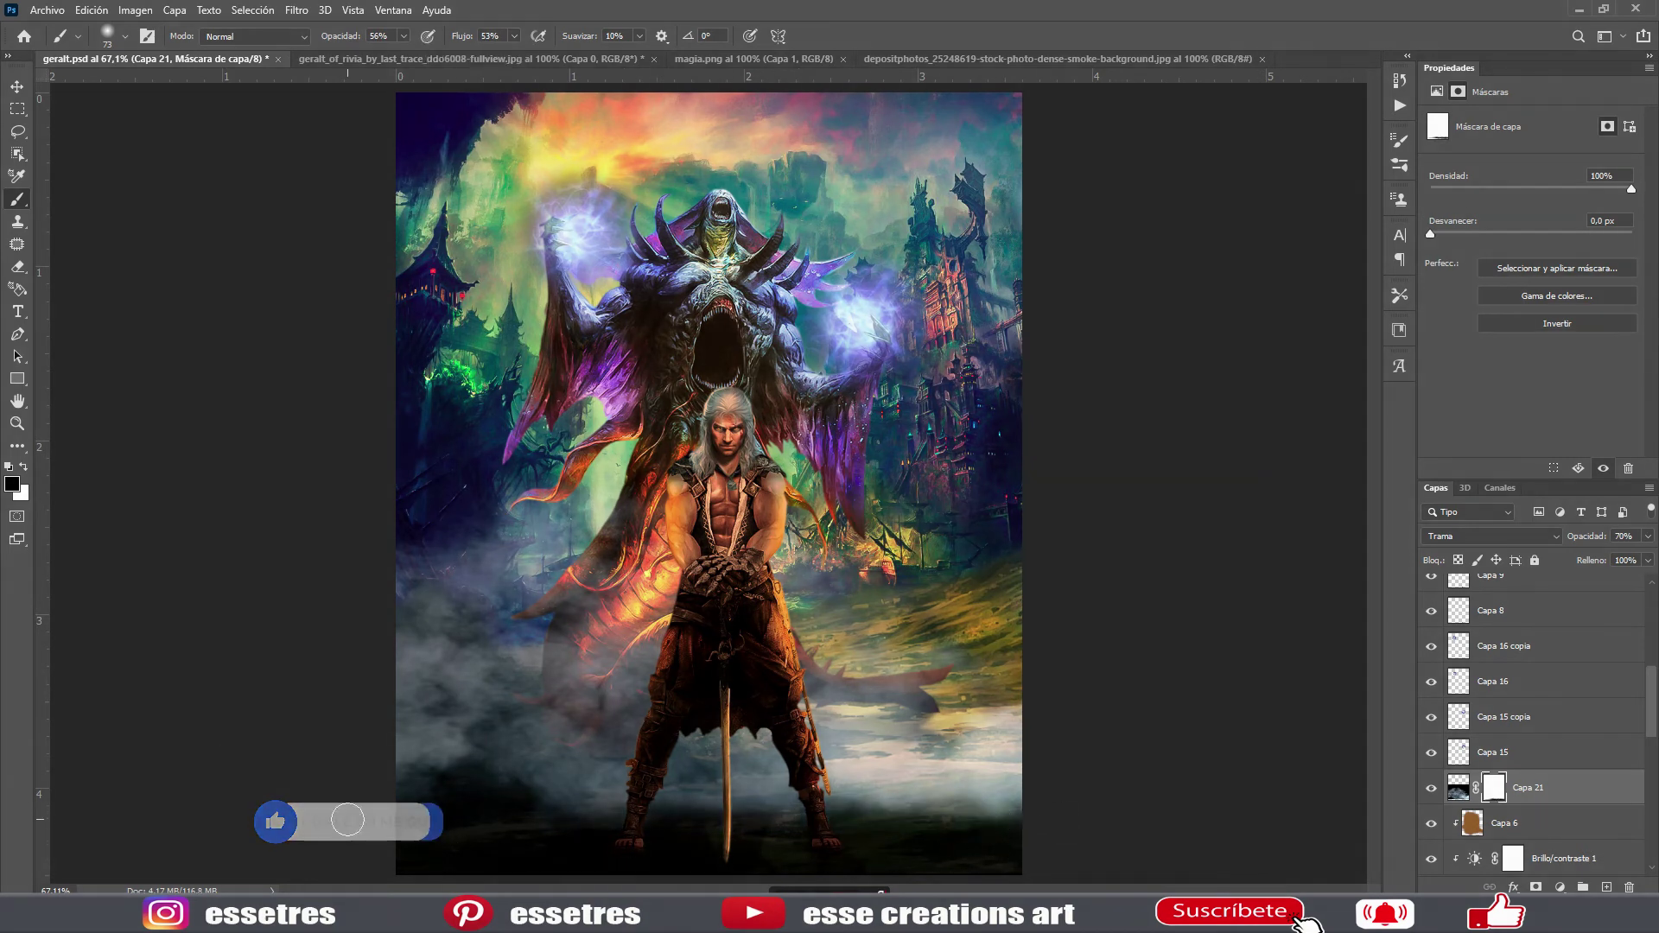
- Shift the smoke's hue toward teal with Hue/Saturation
click(1458, 787)
key(ctrl+u)
drag(1257, 250, 1251, 259)
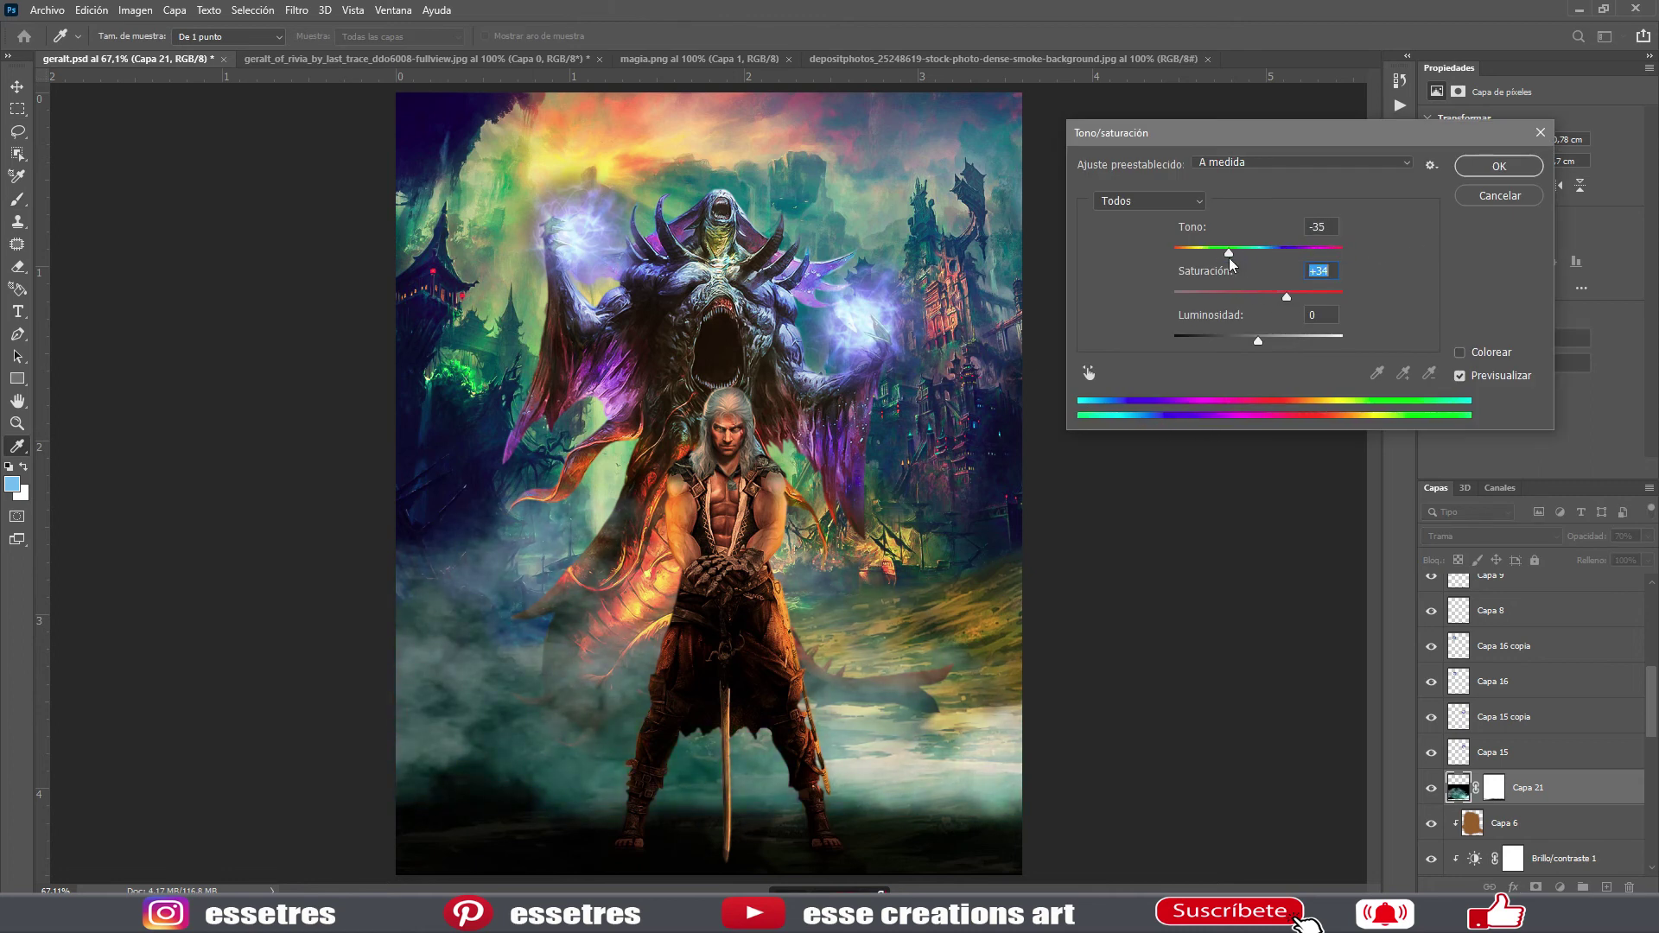
key(Return)
- Stretch the smoke vertically, raising its top edge higher
key(m)
right_click(903, 463)
click(950, 612)
drag(775, 893, 775, 888)
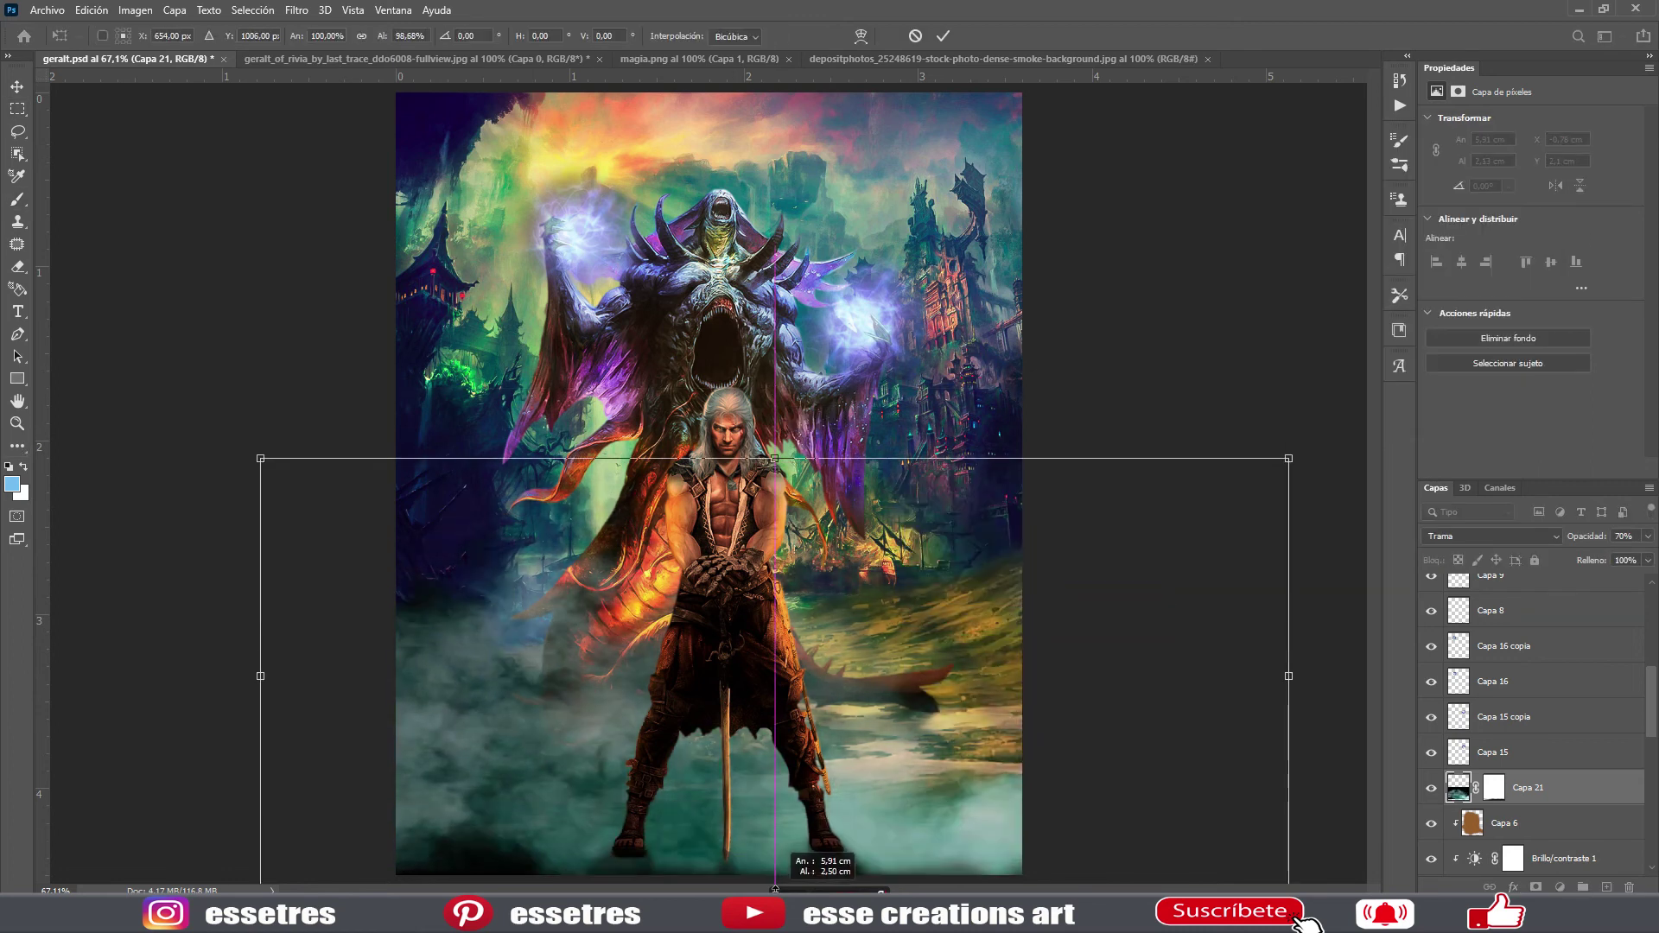
drag(774, 458, 775, 356)
key(Return)
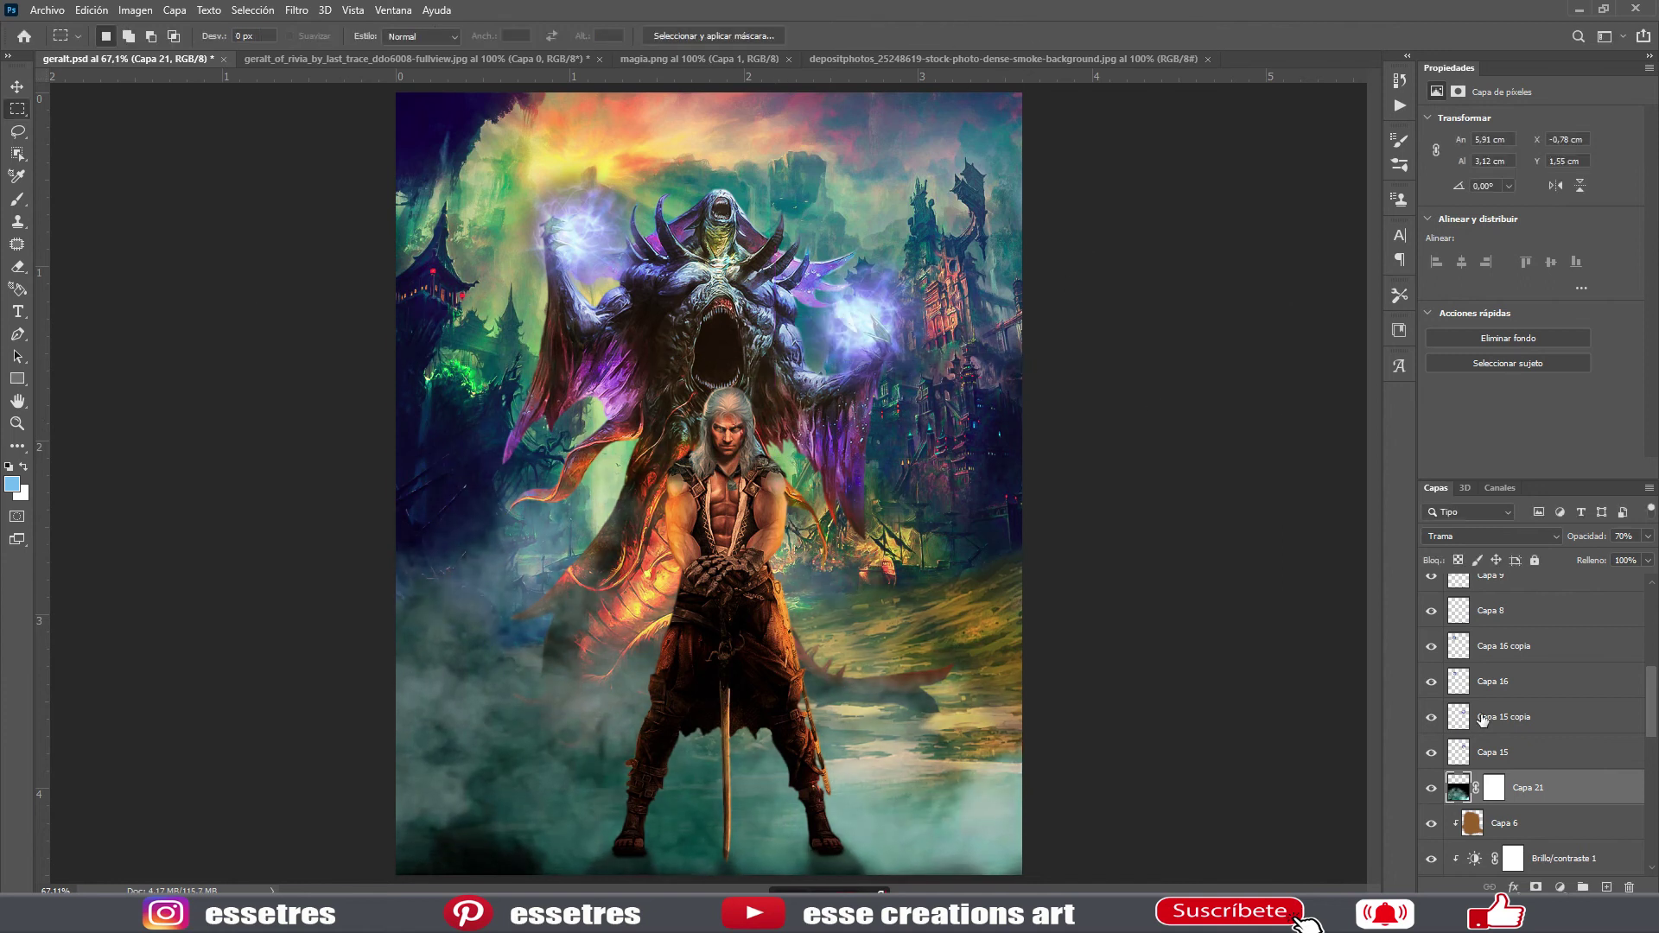
right_click(1542, 788)
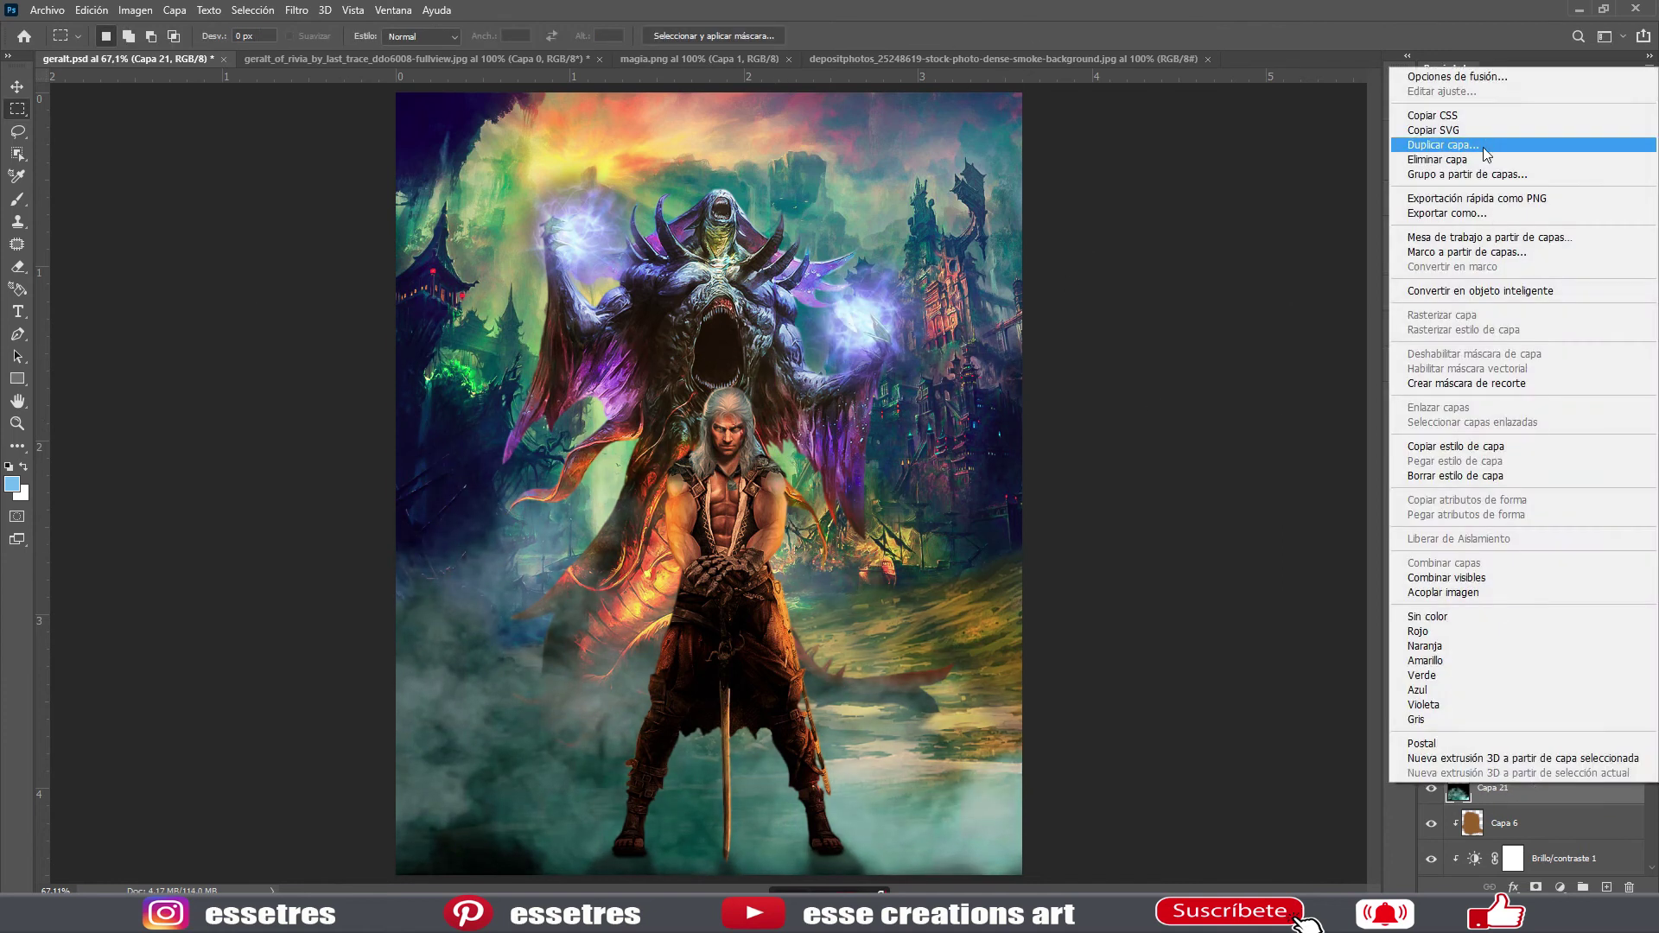
- Duplicate the smoke layer, move the copy up, and erase its bottom right with an 85 px eraser
click(1468, 104)
key(Return)
mouse_move(1521, 787)
mouse_down()
mouse_move(1569, 604)
mouse_move(1548, 584)
mouse_up()
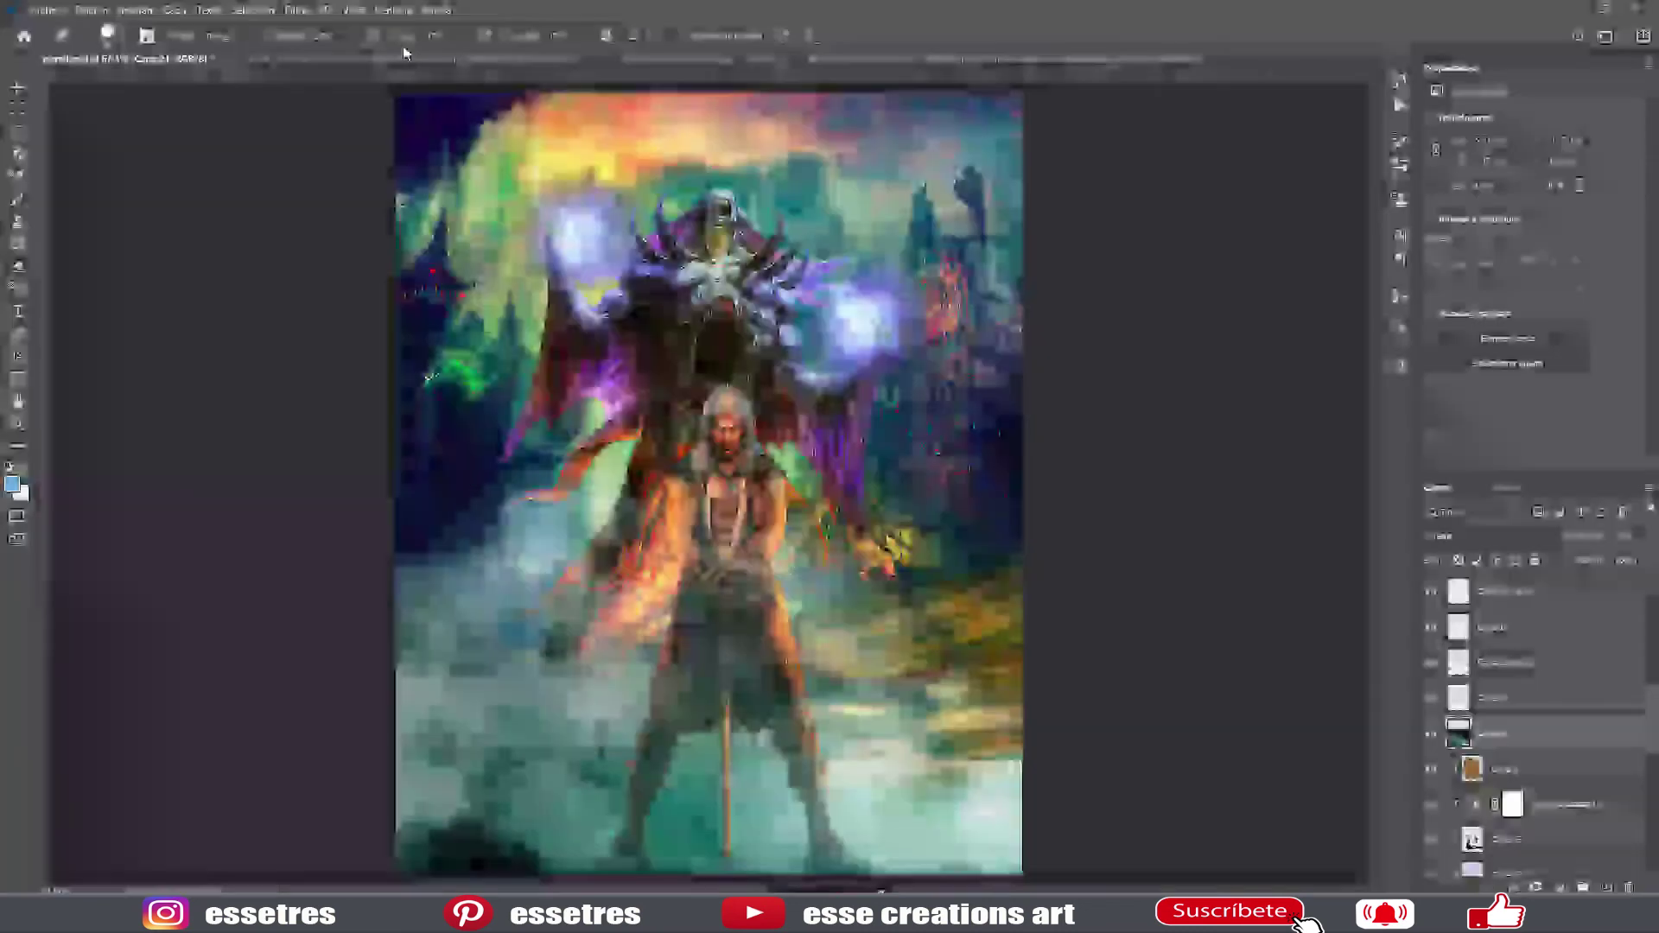
click(107, 35)
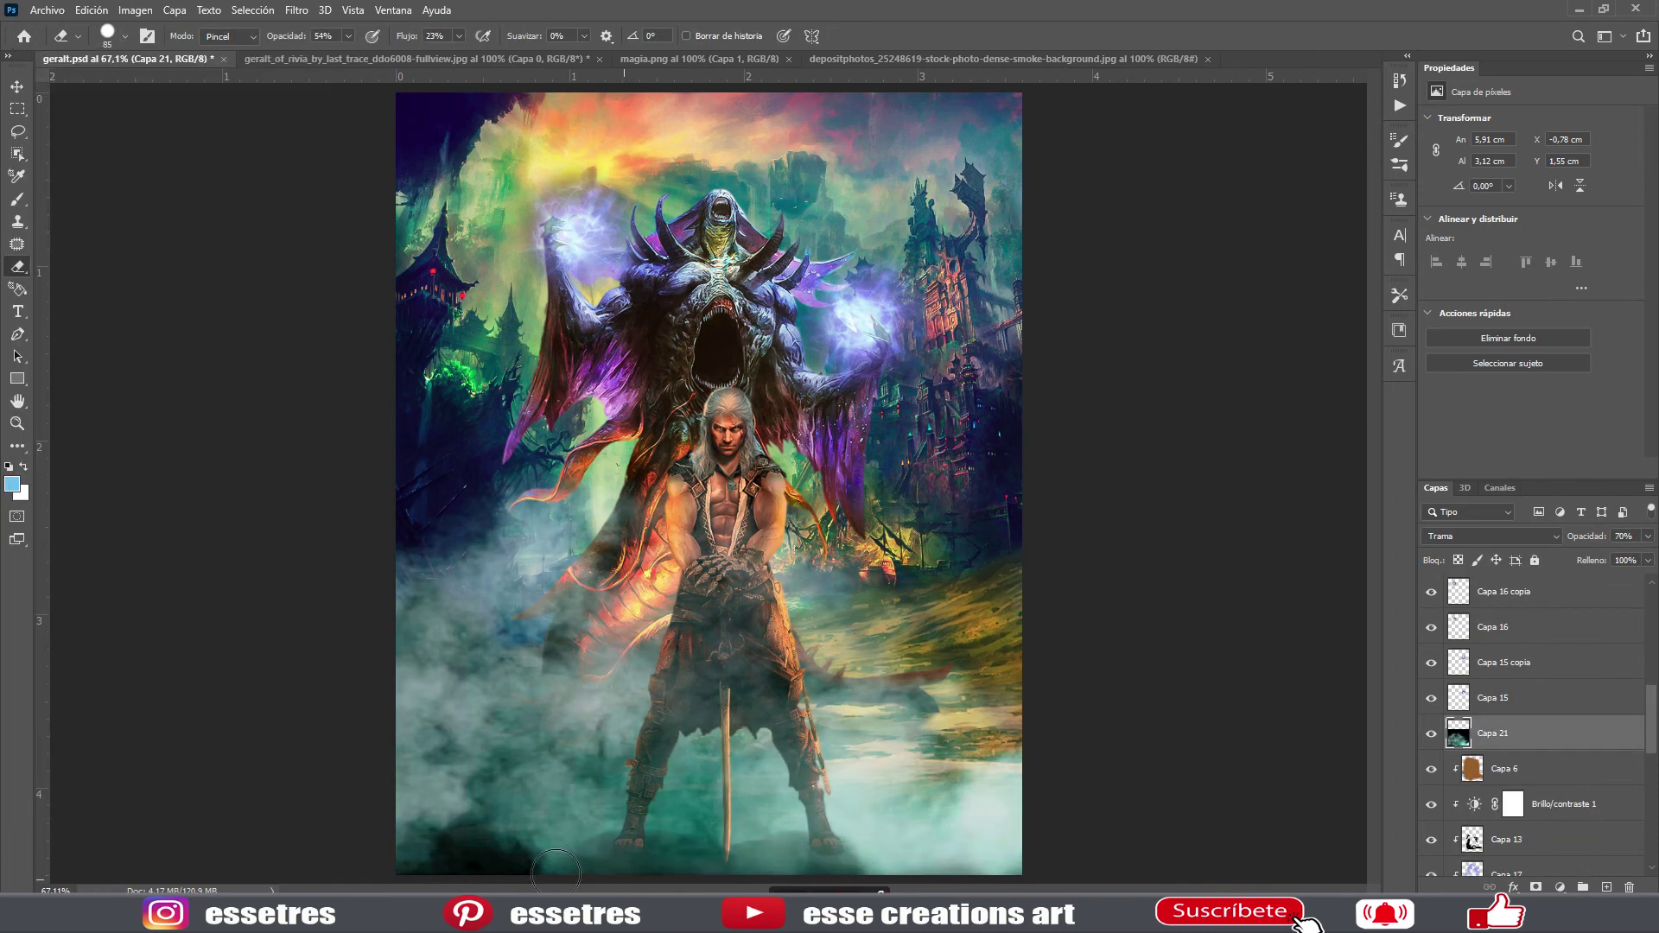
drag(815, 837, 949, 847)
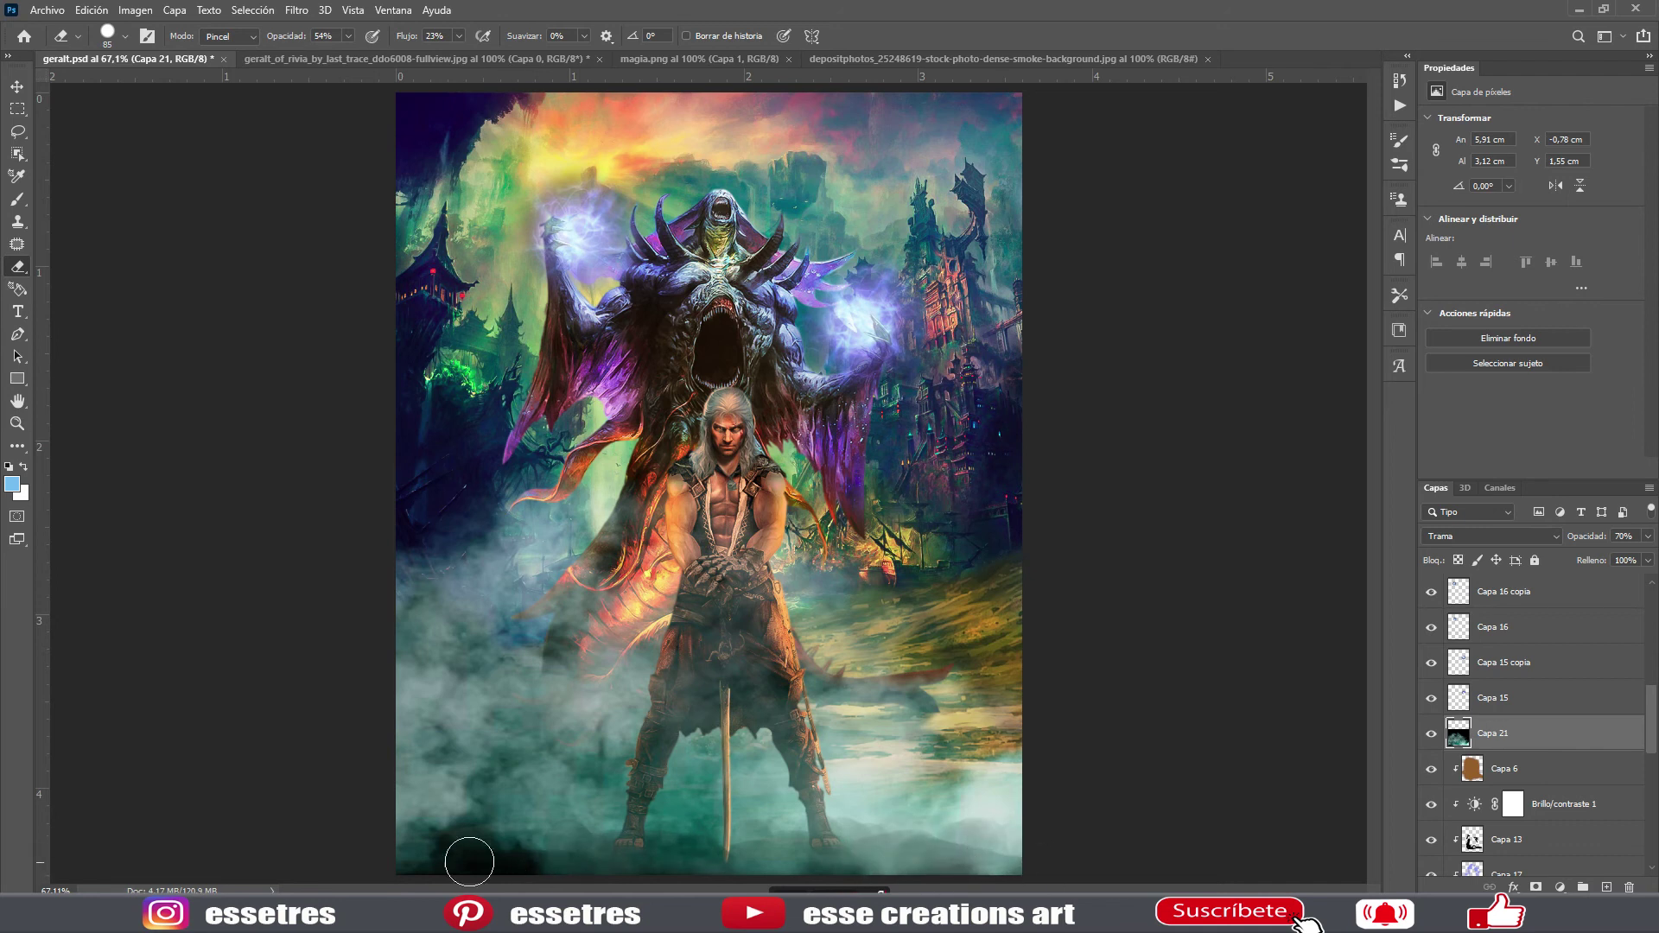
- Add a second smoke copy at the top of the stack, faded to about 41% opacity
key(ctrl+j)
drag(1521, 733, 1547, 602)
click(1547, 602)
drag(1647, 536, 1589, 556)
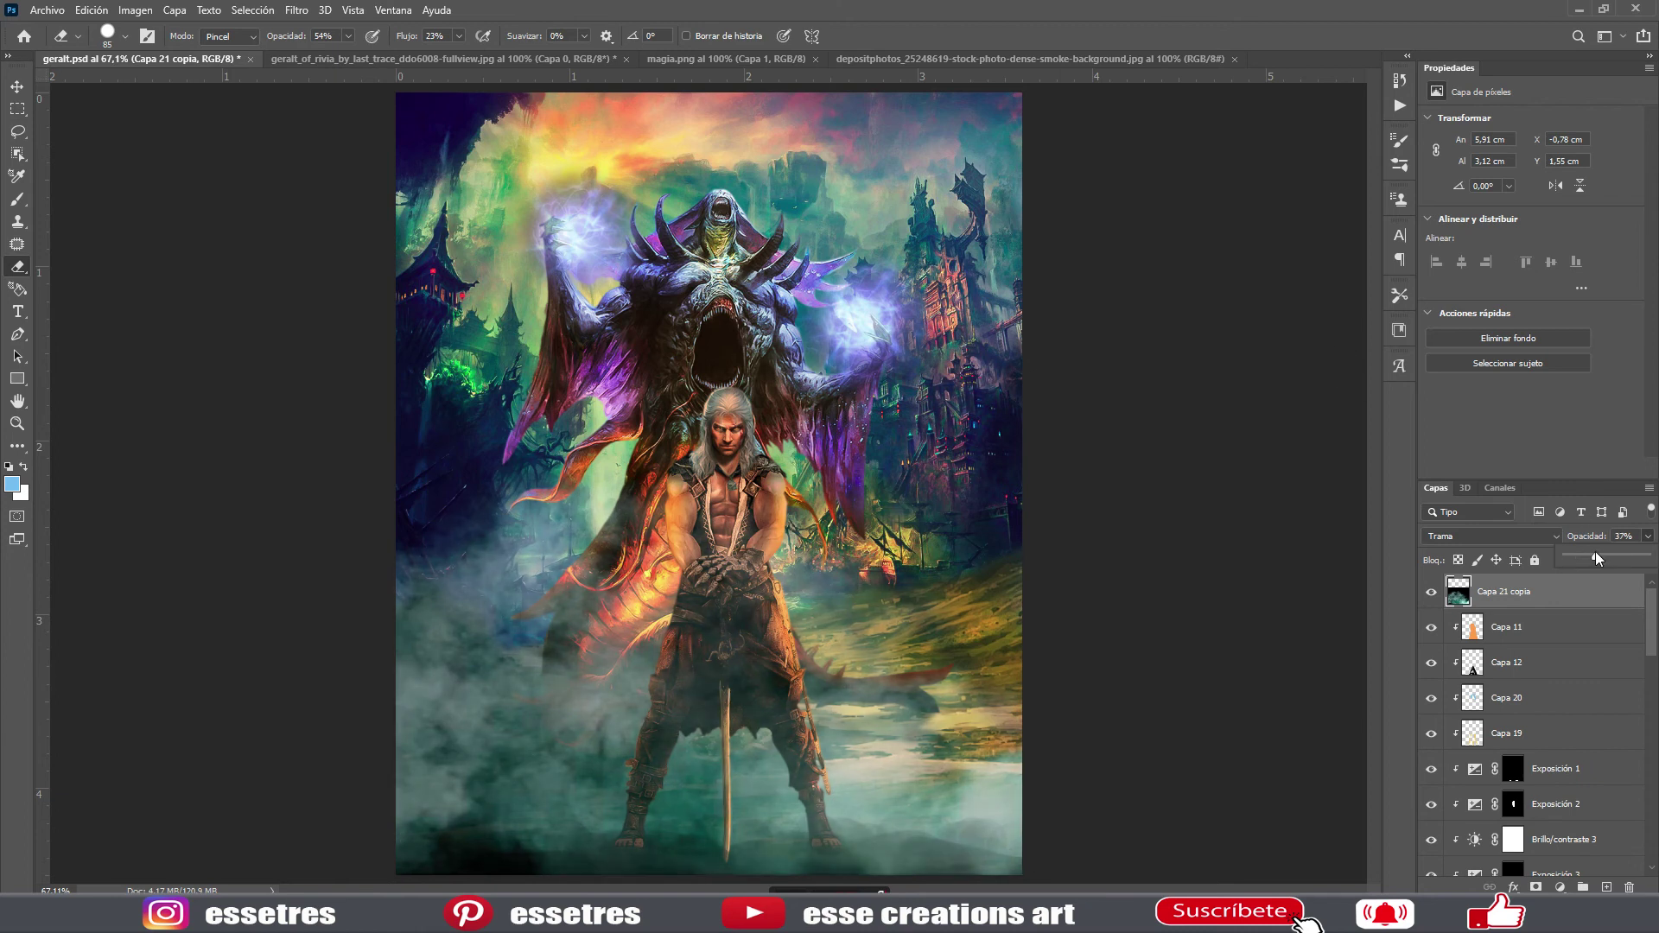
scroll(1582, 714, down, 5)
click(1547, 768)
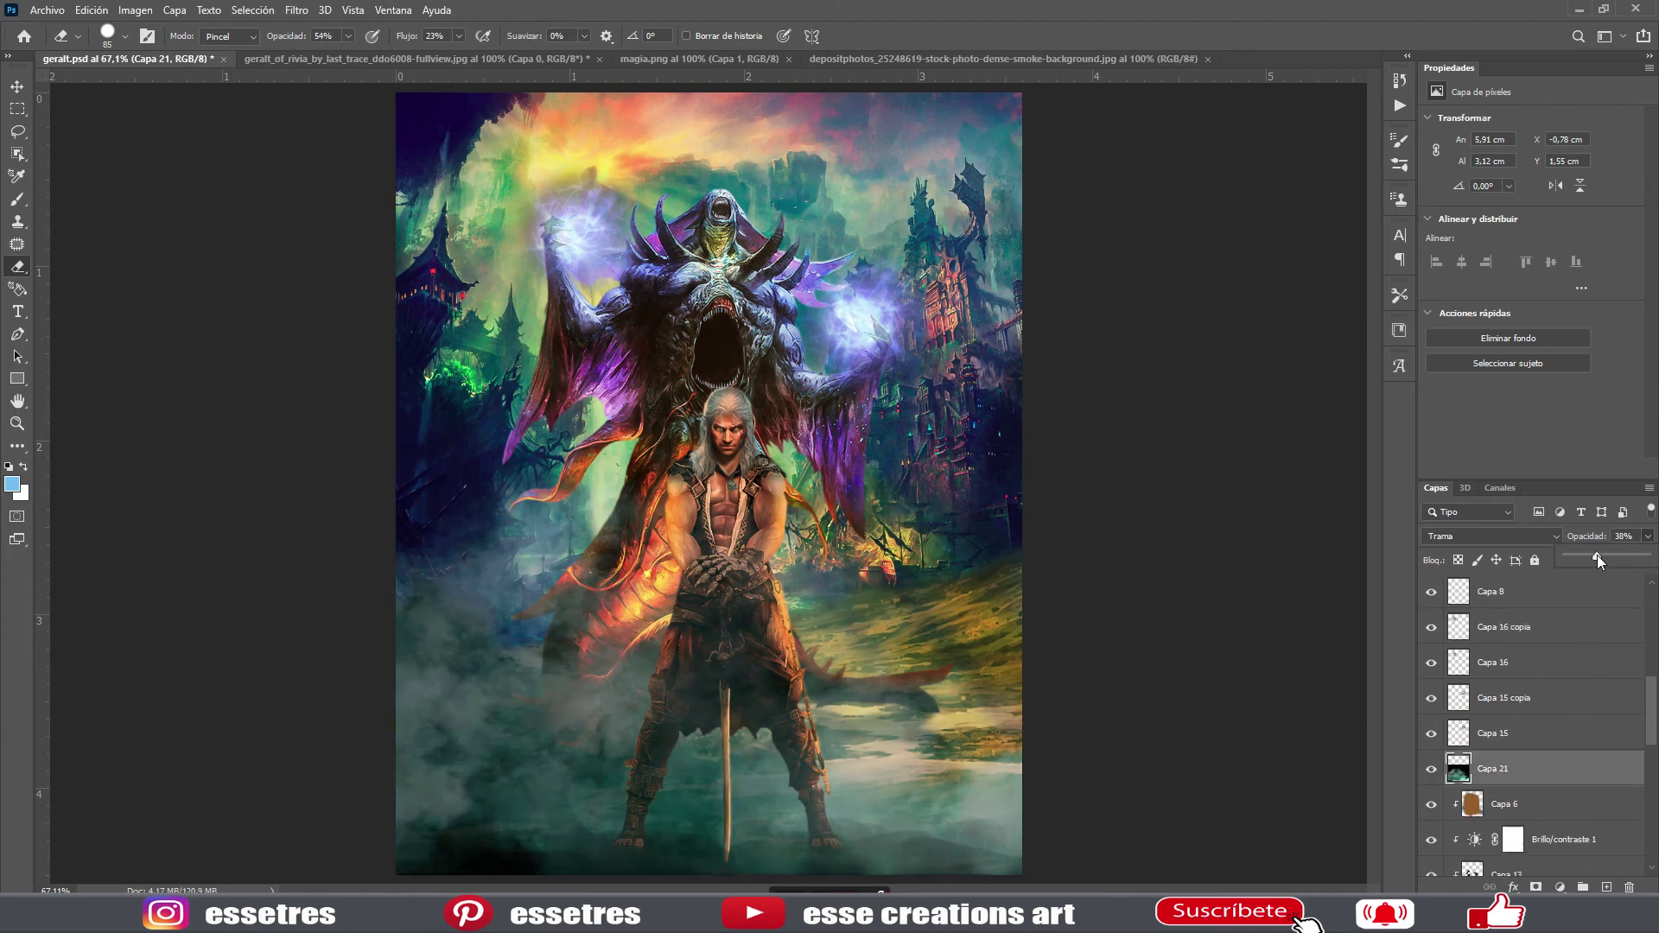
- Paint yellow haze over the lower smoke and sides with a 163 px brush on a clipped layer
click(1606, 887)
right_click(1526, 767)
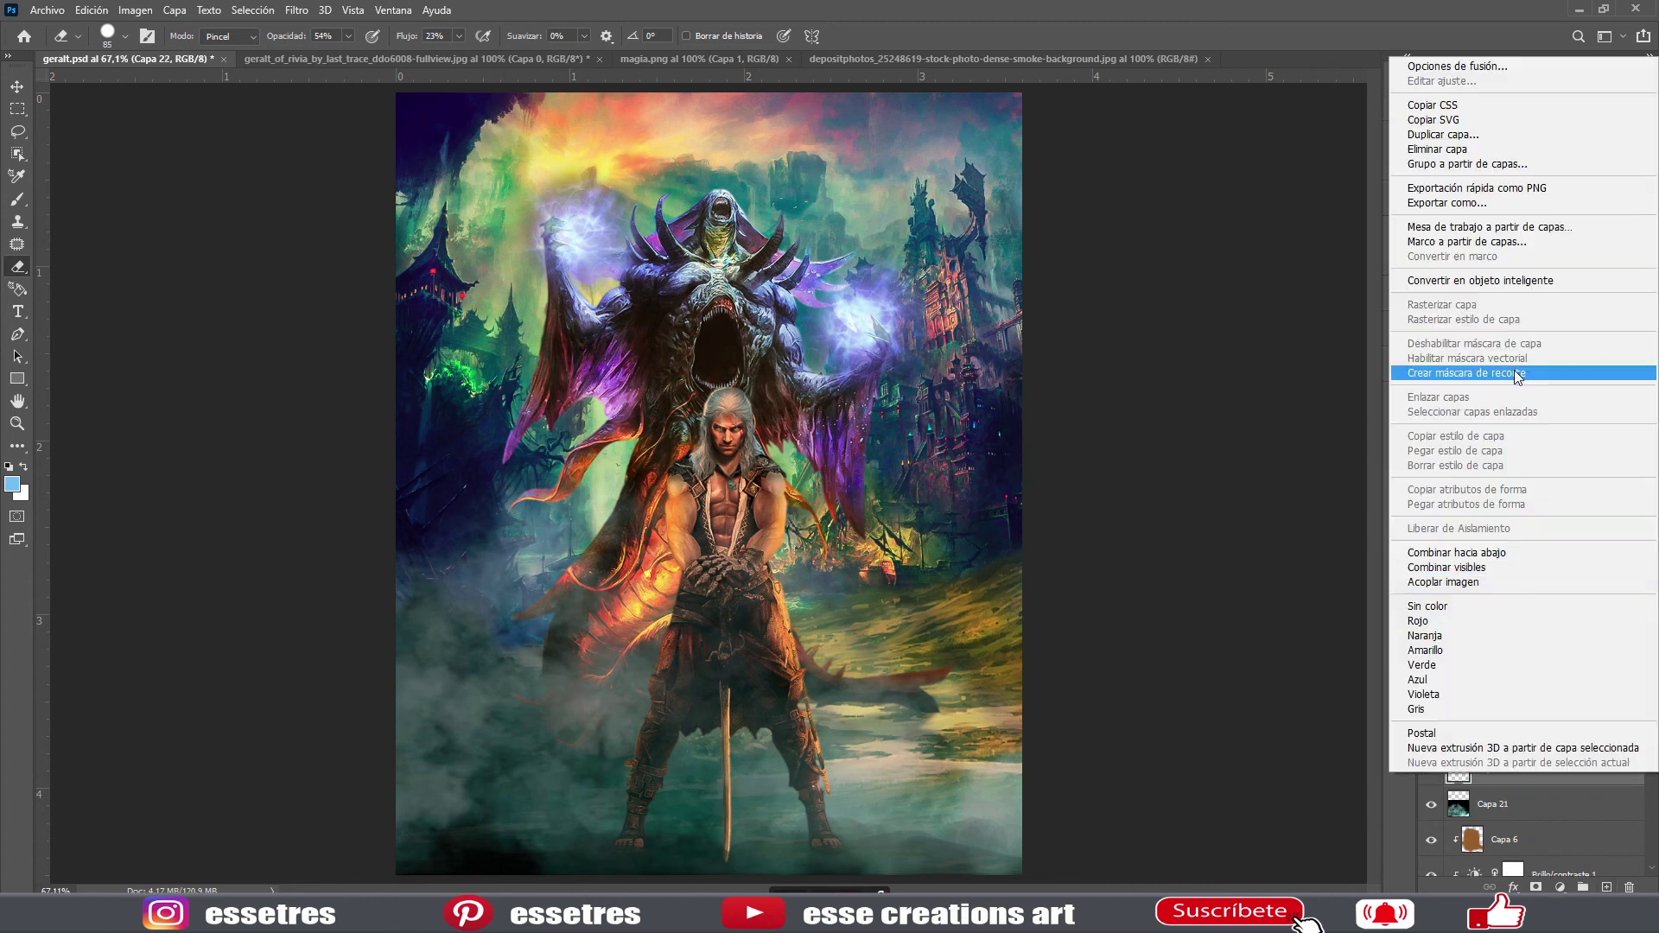
click(1518, 374)
click(13, 485)
click(1158, 264)
click(1377, 229)
key(b)
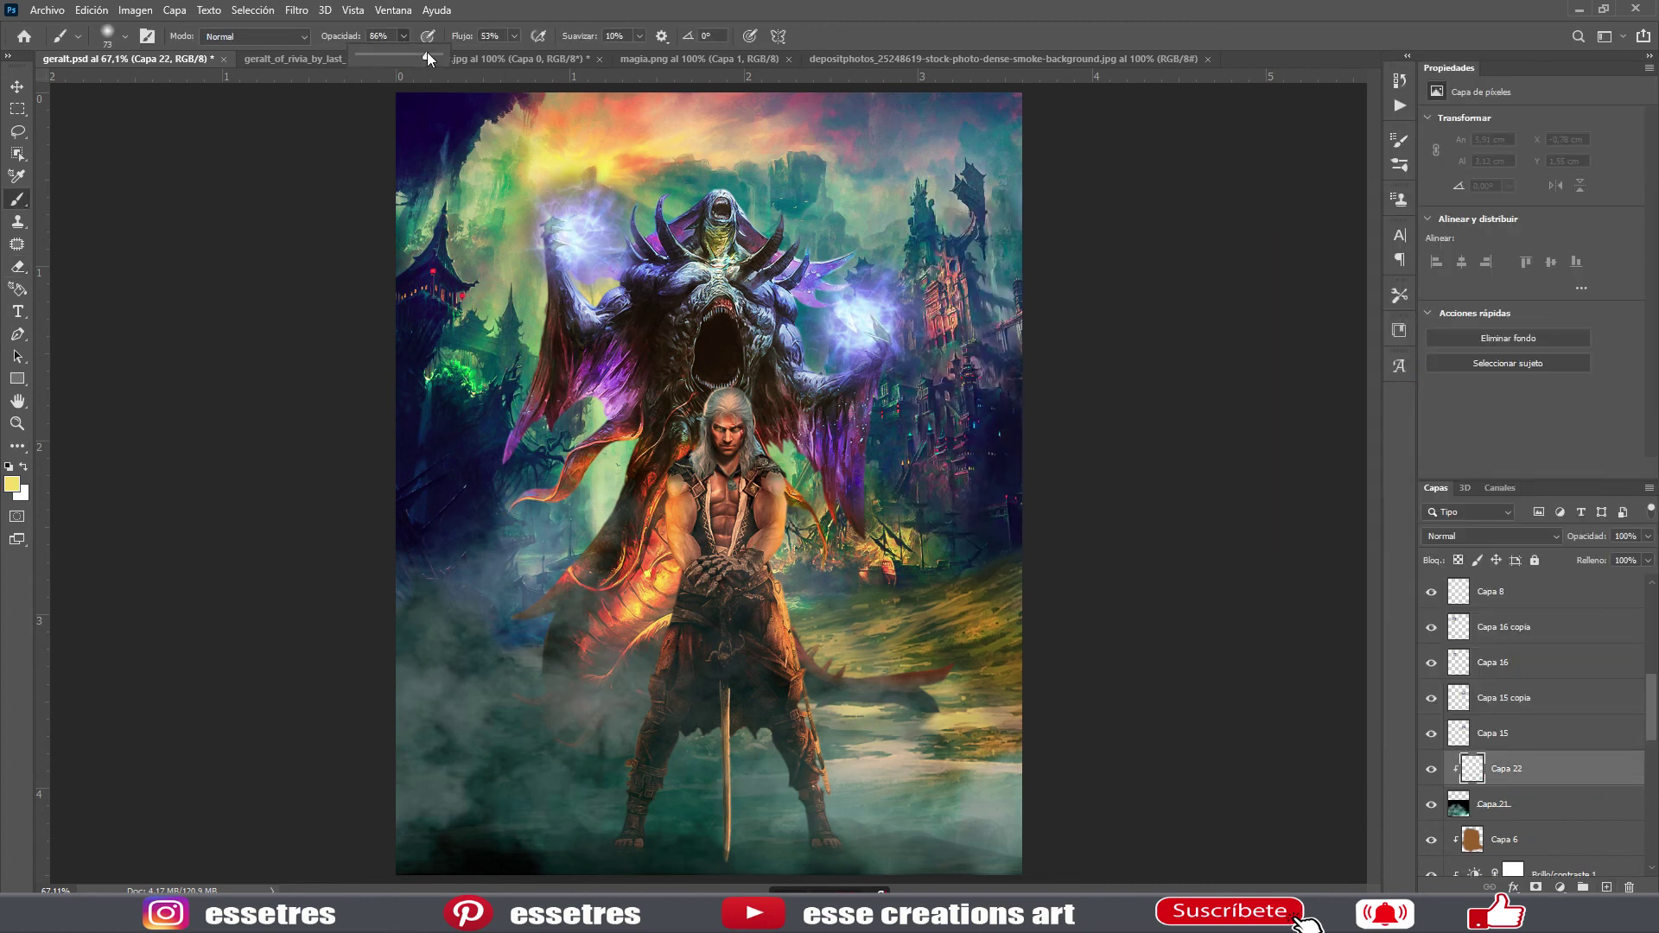
click(126, 36)
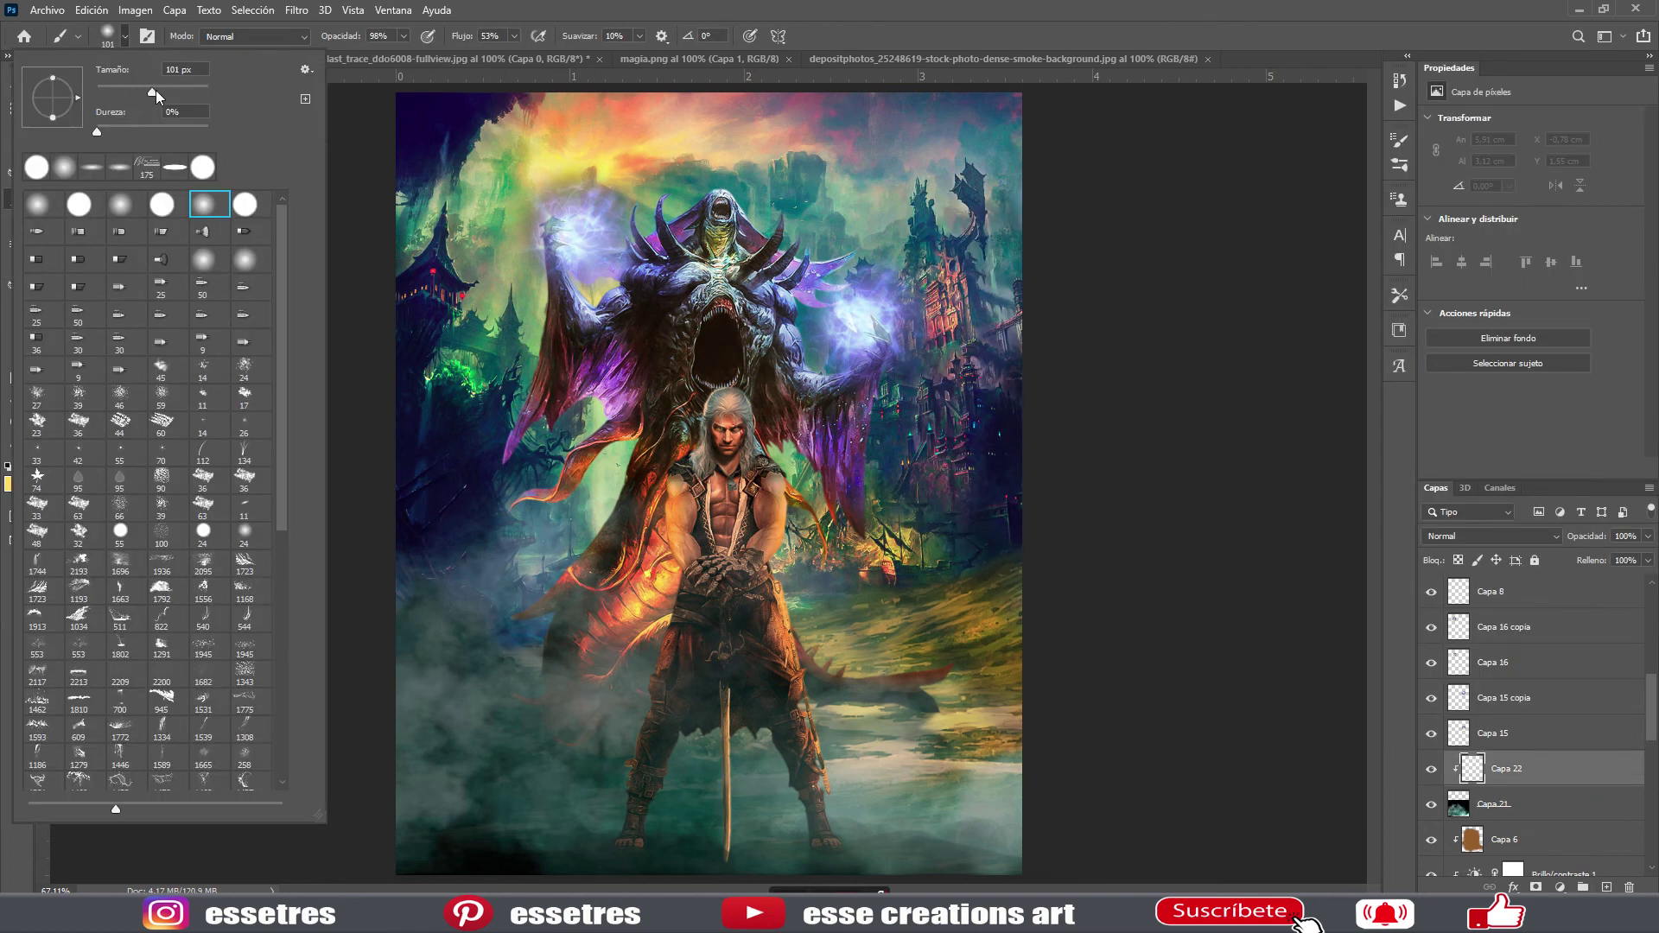
drag(432, 847, 777, 821)
mouse_move(449, 605)
mouse_down()
mouse_move(1029, 704)
mouse_move(450, 389)
mouse_up()
- Add a brighter clipped yellow haze layer, change blend modes, and nudge the smoke slightly
click(1524, 535)
click(1474, 676)
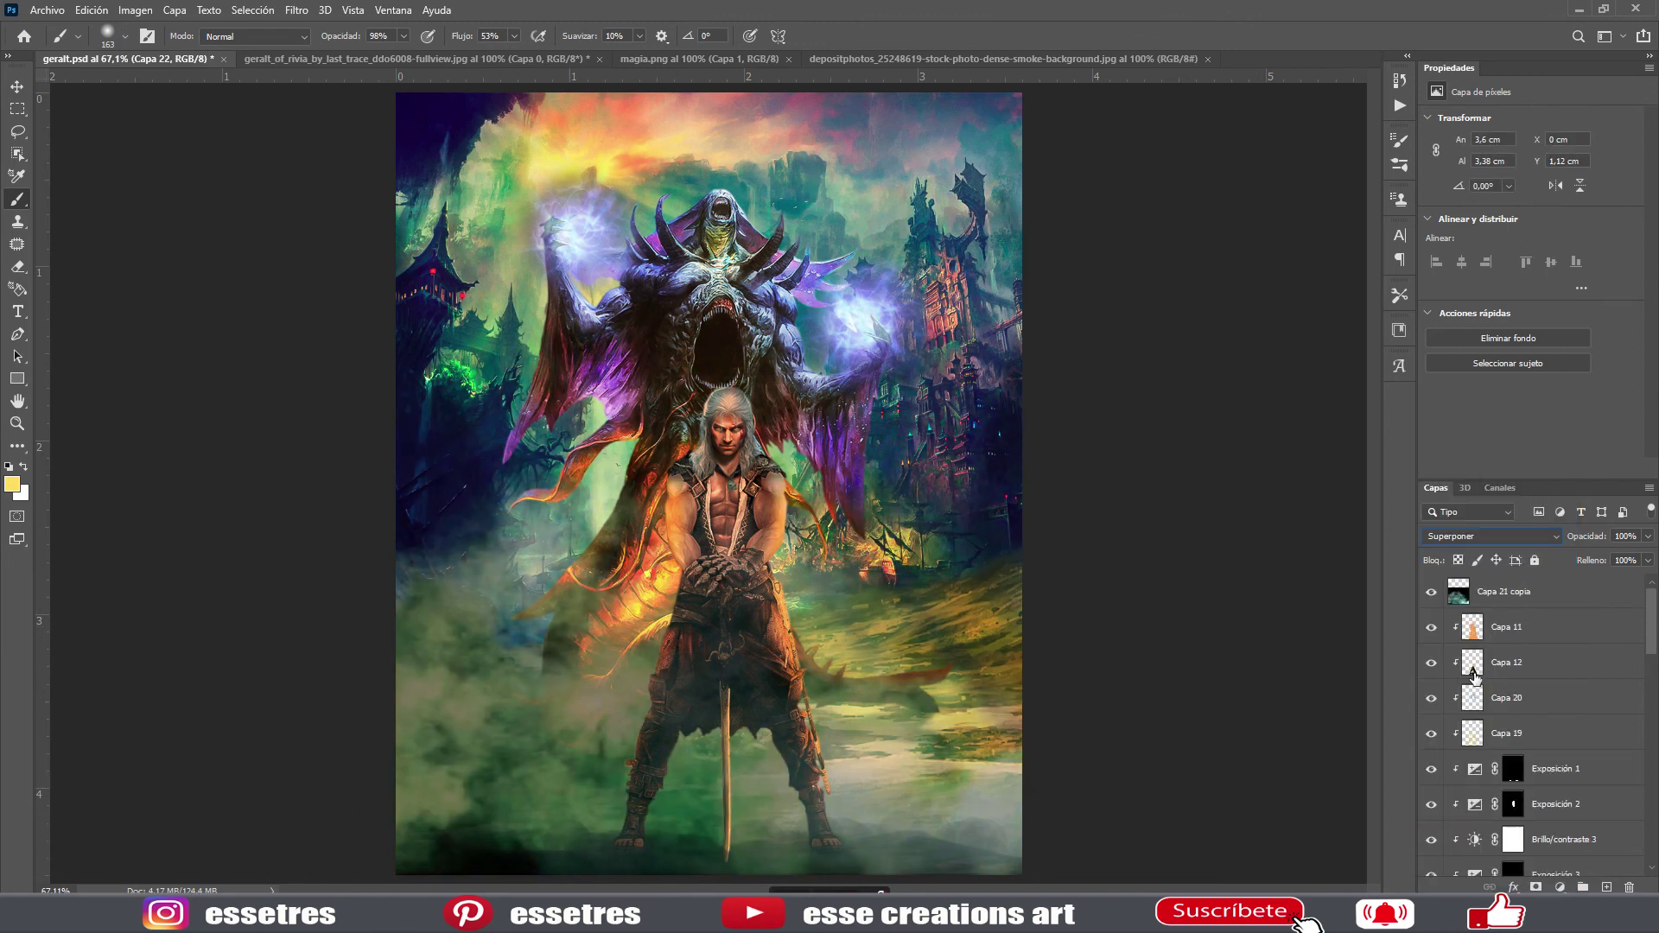
drag(450, 570, 974, 843)
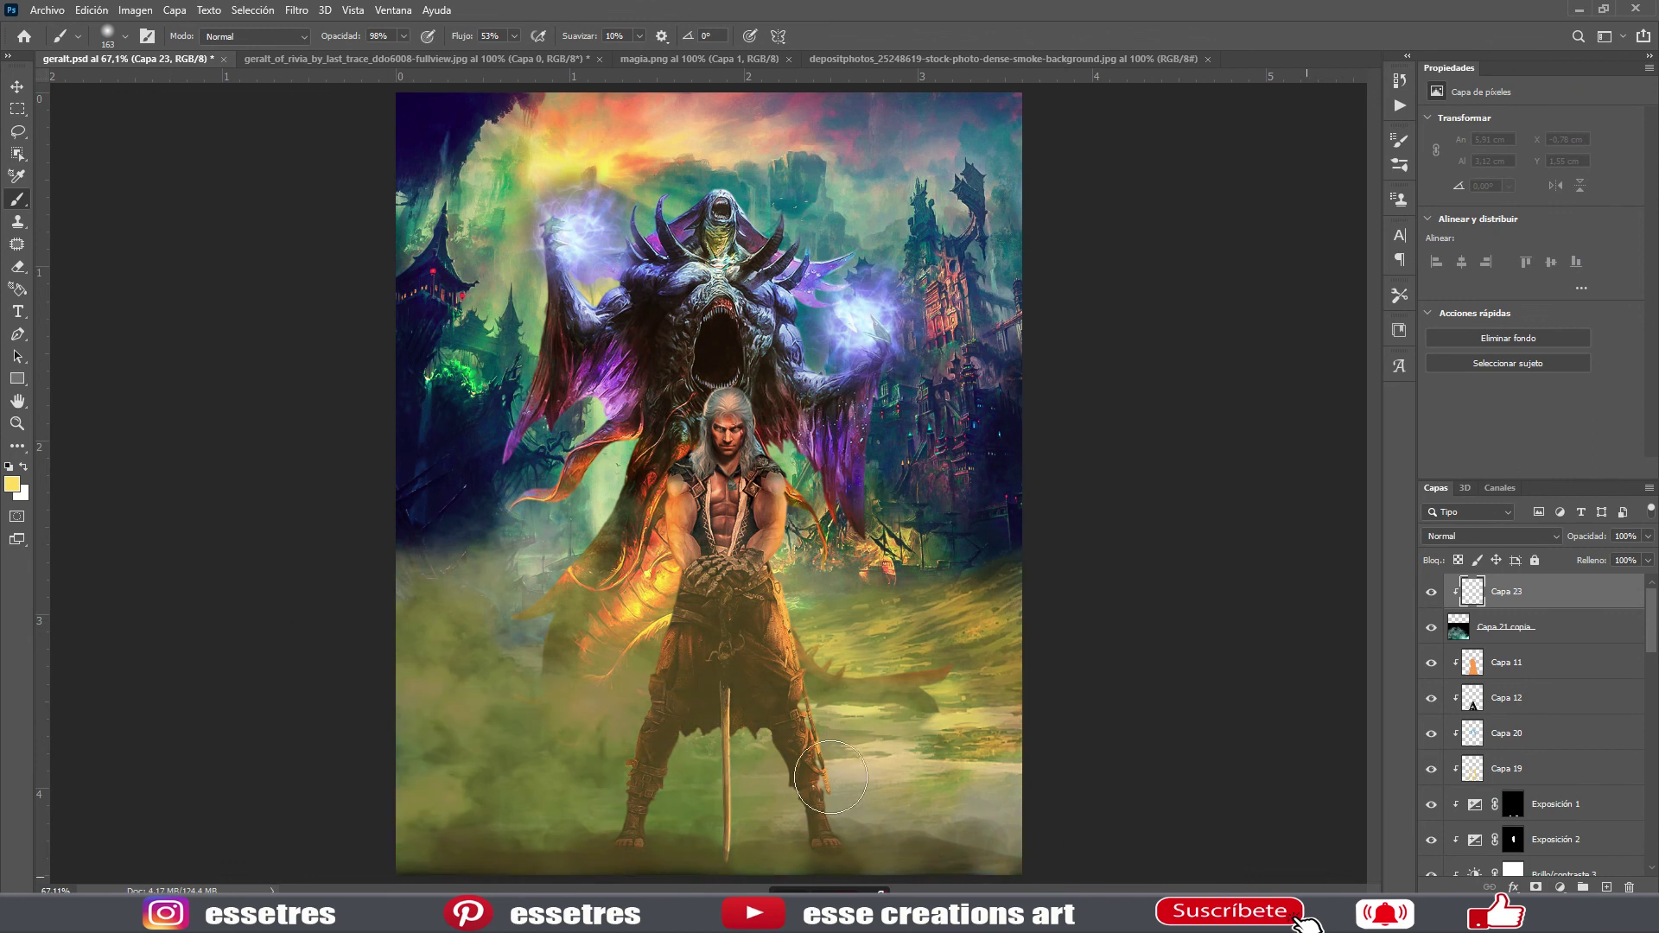
click(1490, 535)
click(1489, 676)
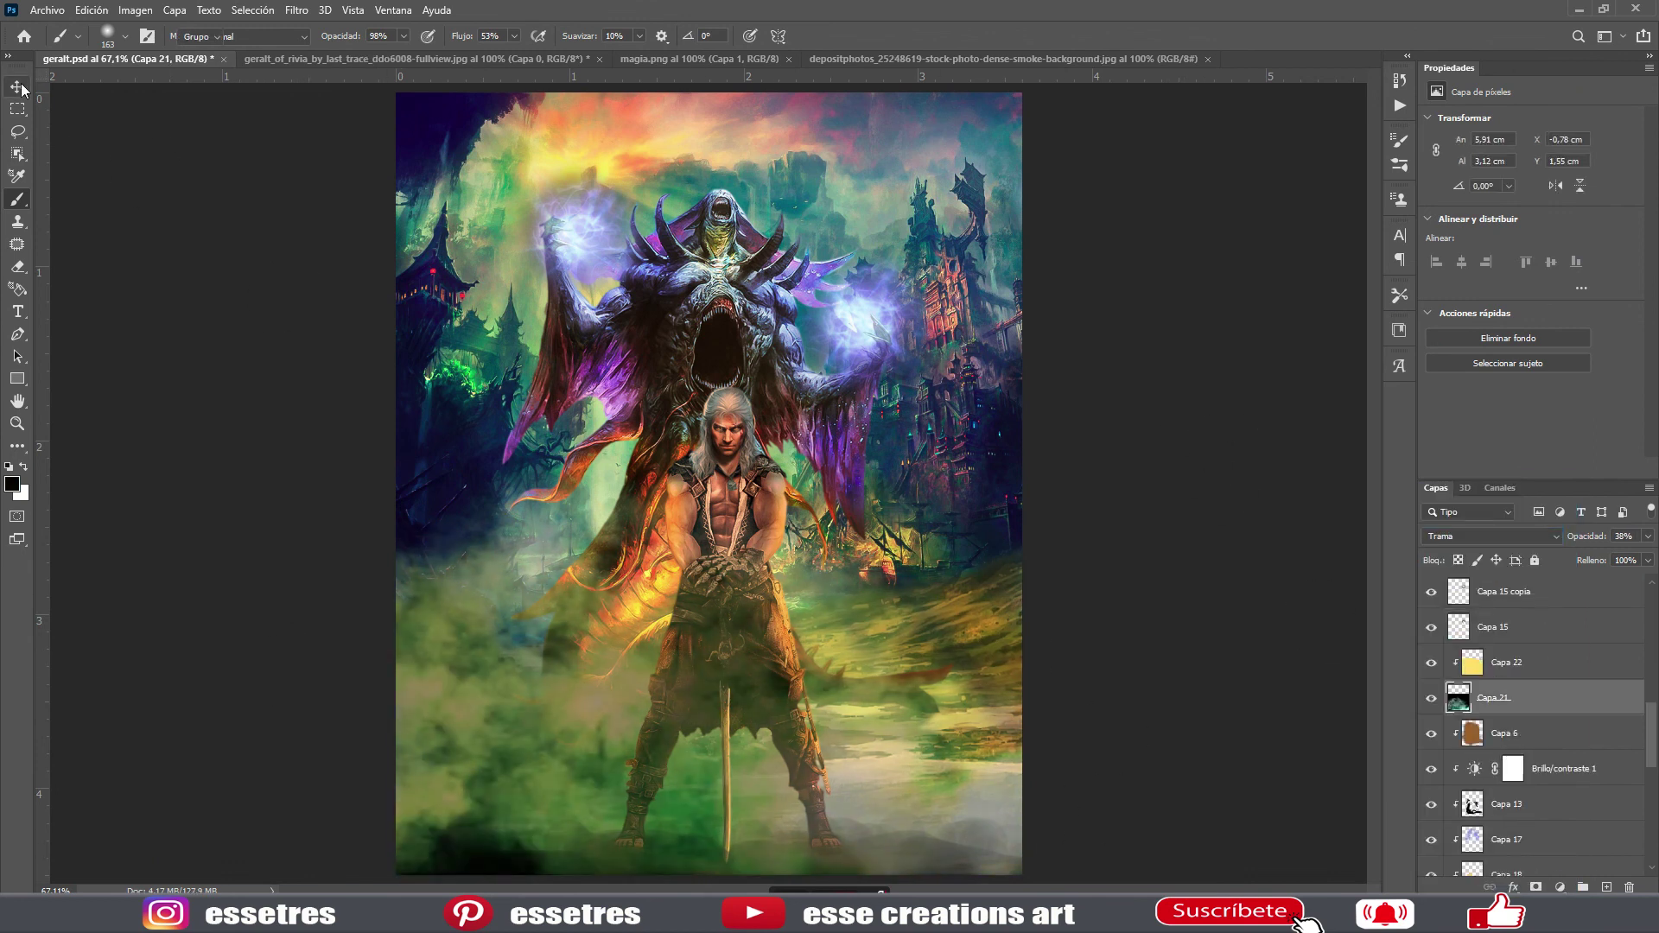
key(v)
drag(650, 514, 676, 530)
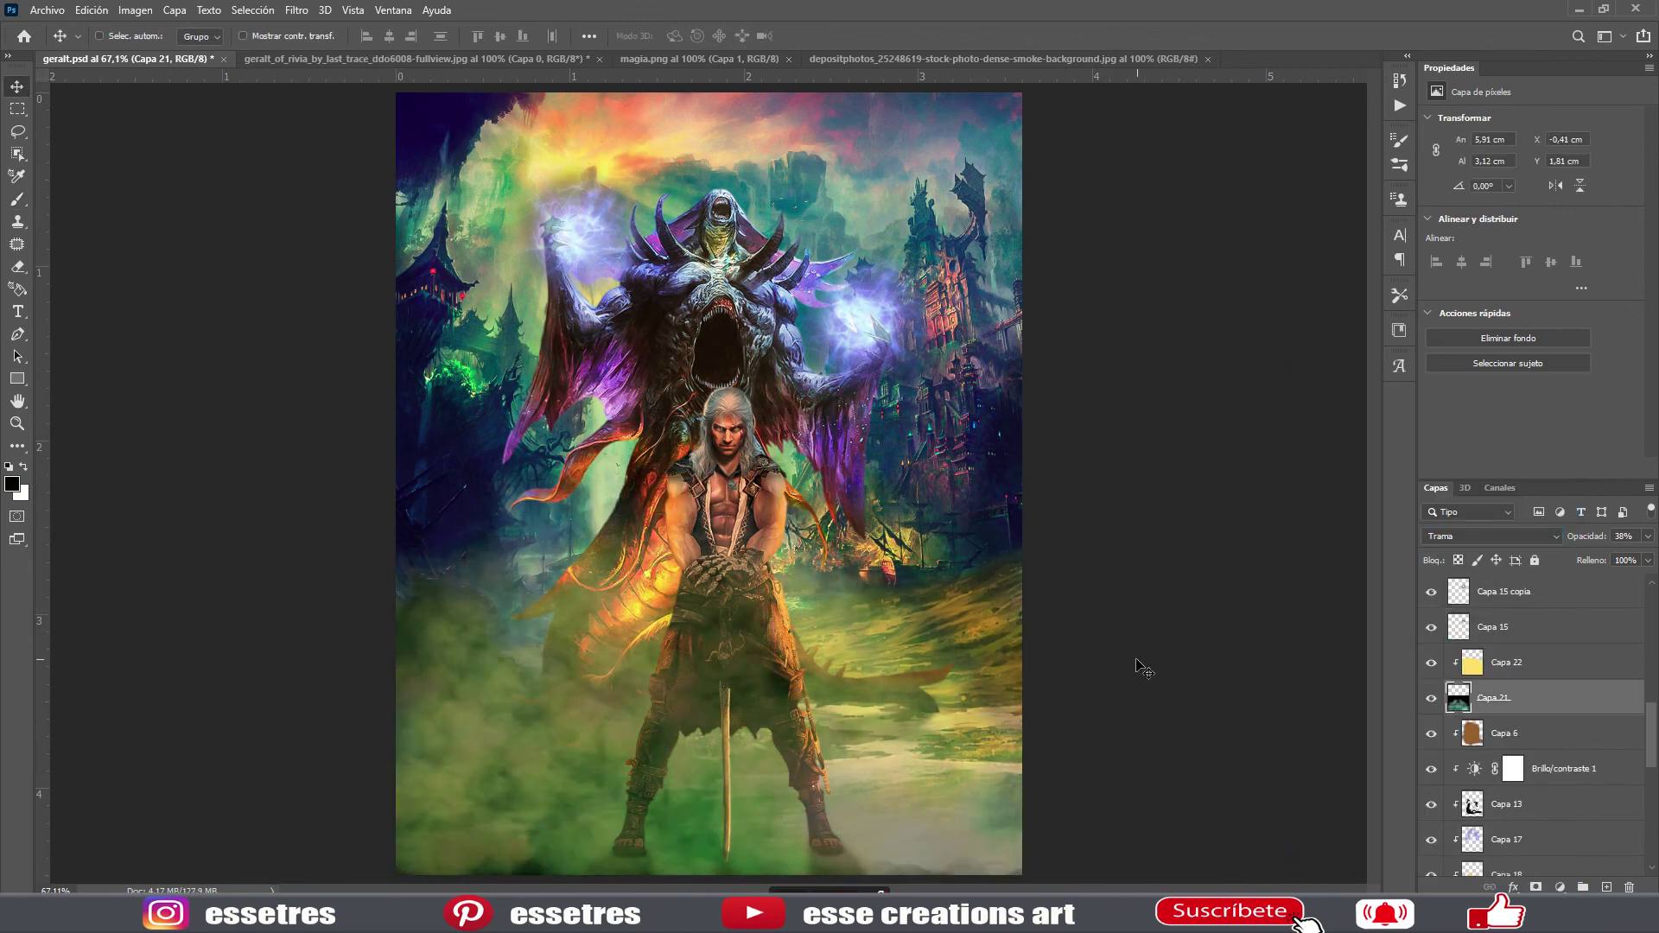
scroll(1498, 700, up, 3)
scroll(1498, 700, down, 6)
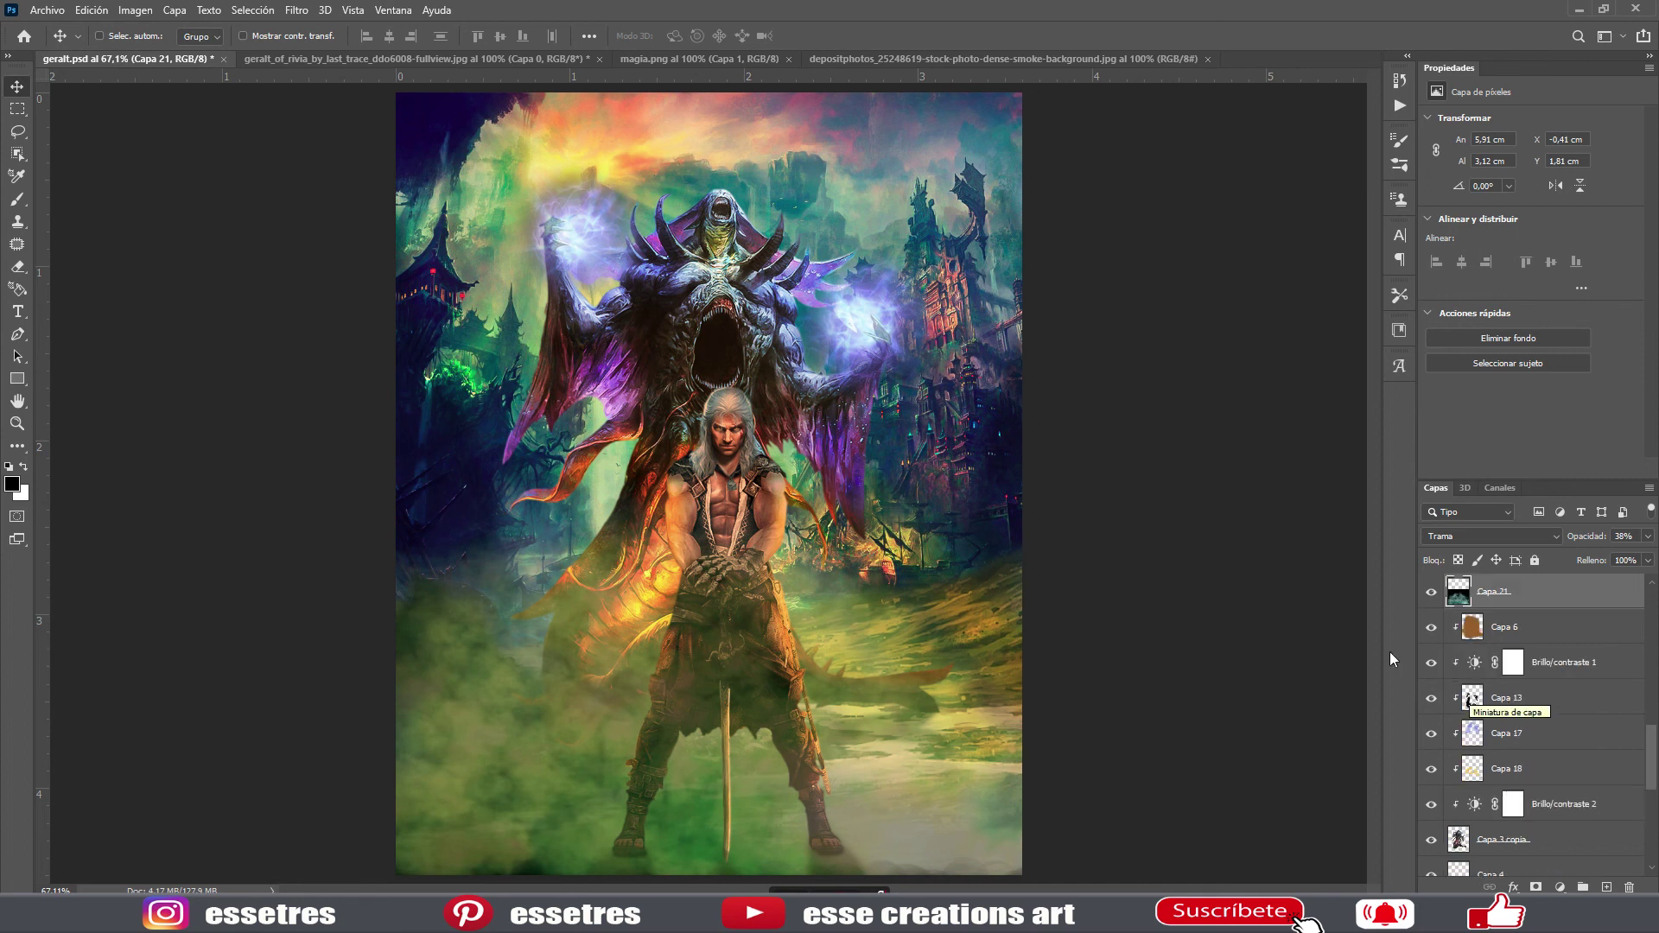
- Clip a Brightness/Contrast adjustment to the city with brightness -21 and contrast 41
scroll(1498, 734, down, 10)
click(1490, 858)
click(1560, 887)
click(1546, 641)
drag(1553, 197, 1572, 197)
drag(1531, 162, 1517, 159)
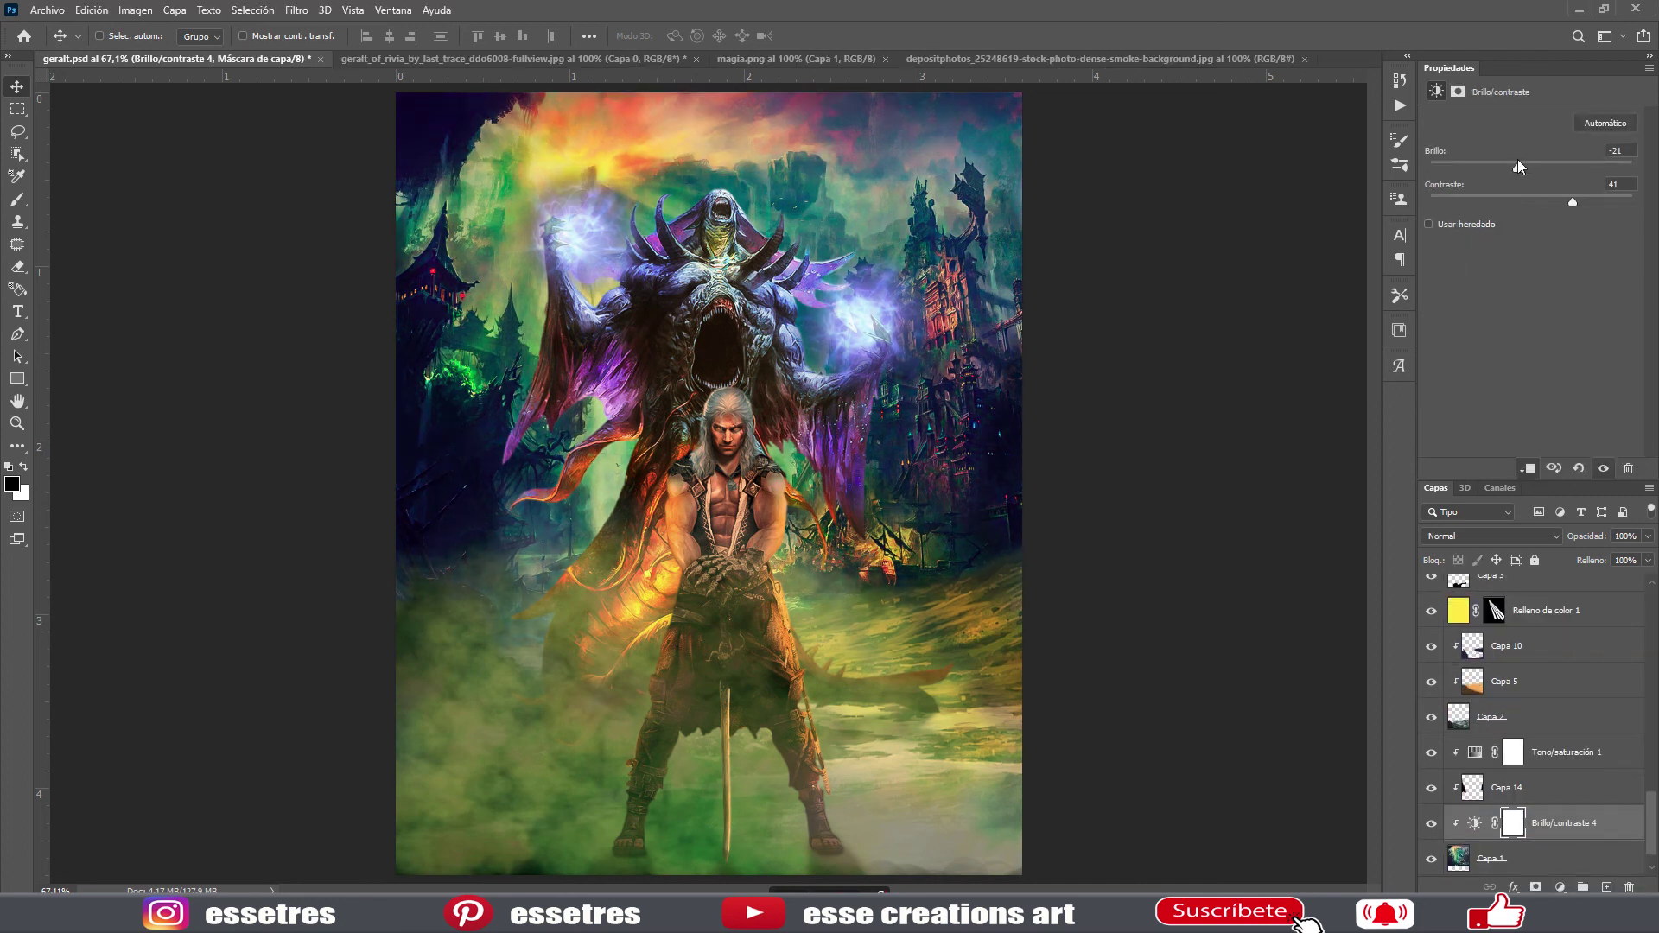
- Add an Exposure adjustment of +0.57 above the Capa 1 background
click(1529, 860)
click(1559, 887)
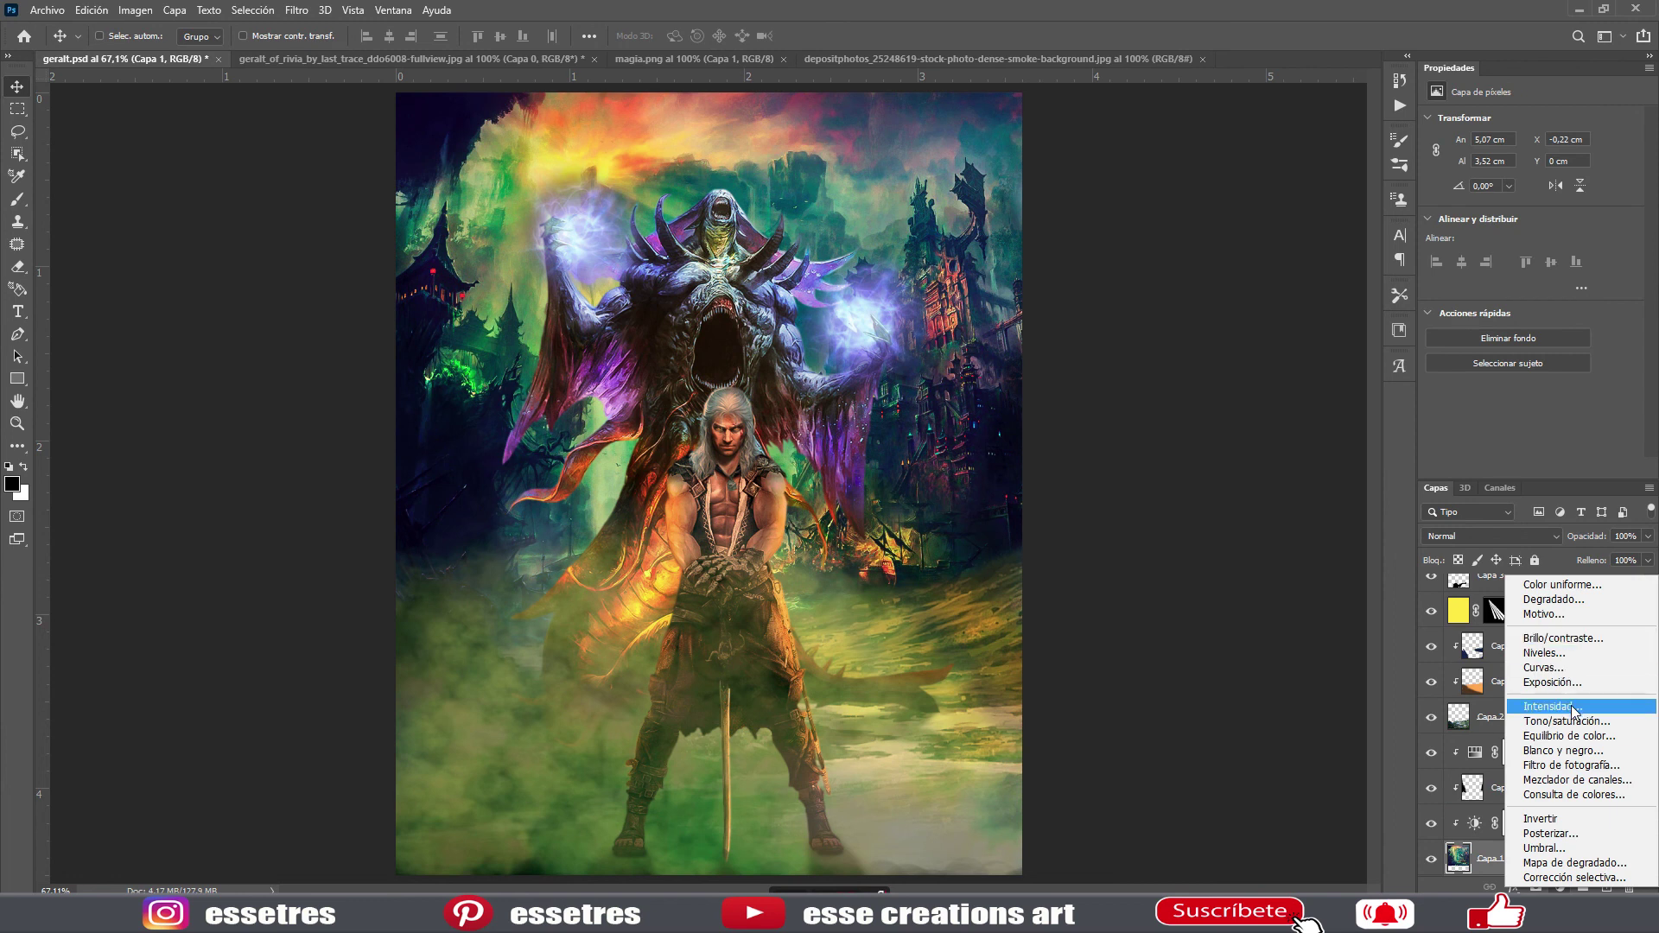
click(1552, 682)
drag(1530, 157, 1539, 156)
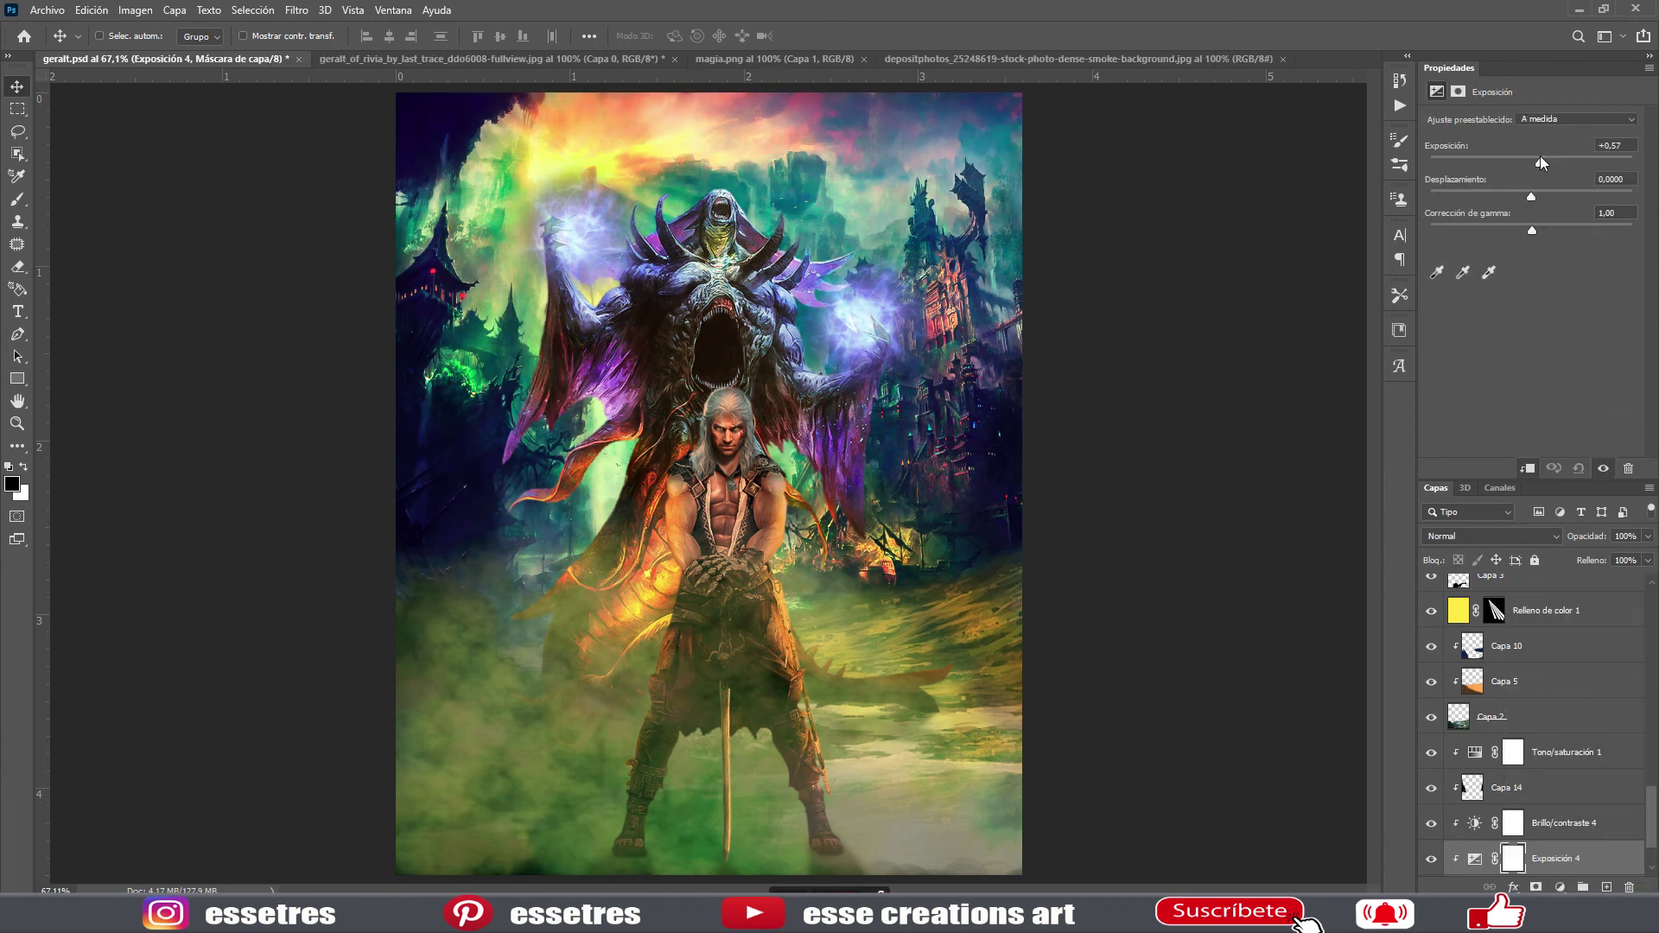
- Brush the signature in the bottom-right corner on Capa 24
ctrl+click(813, 730)
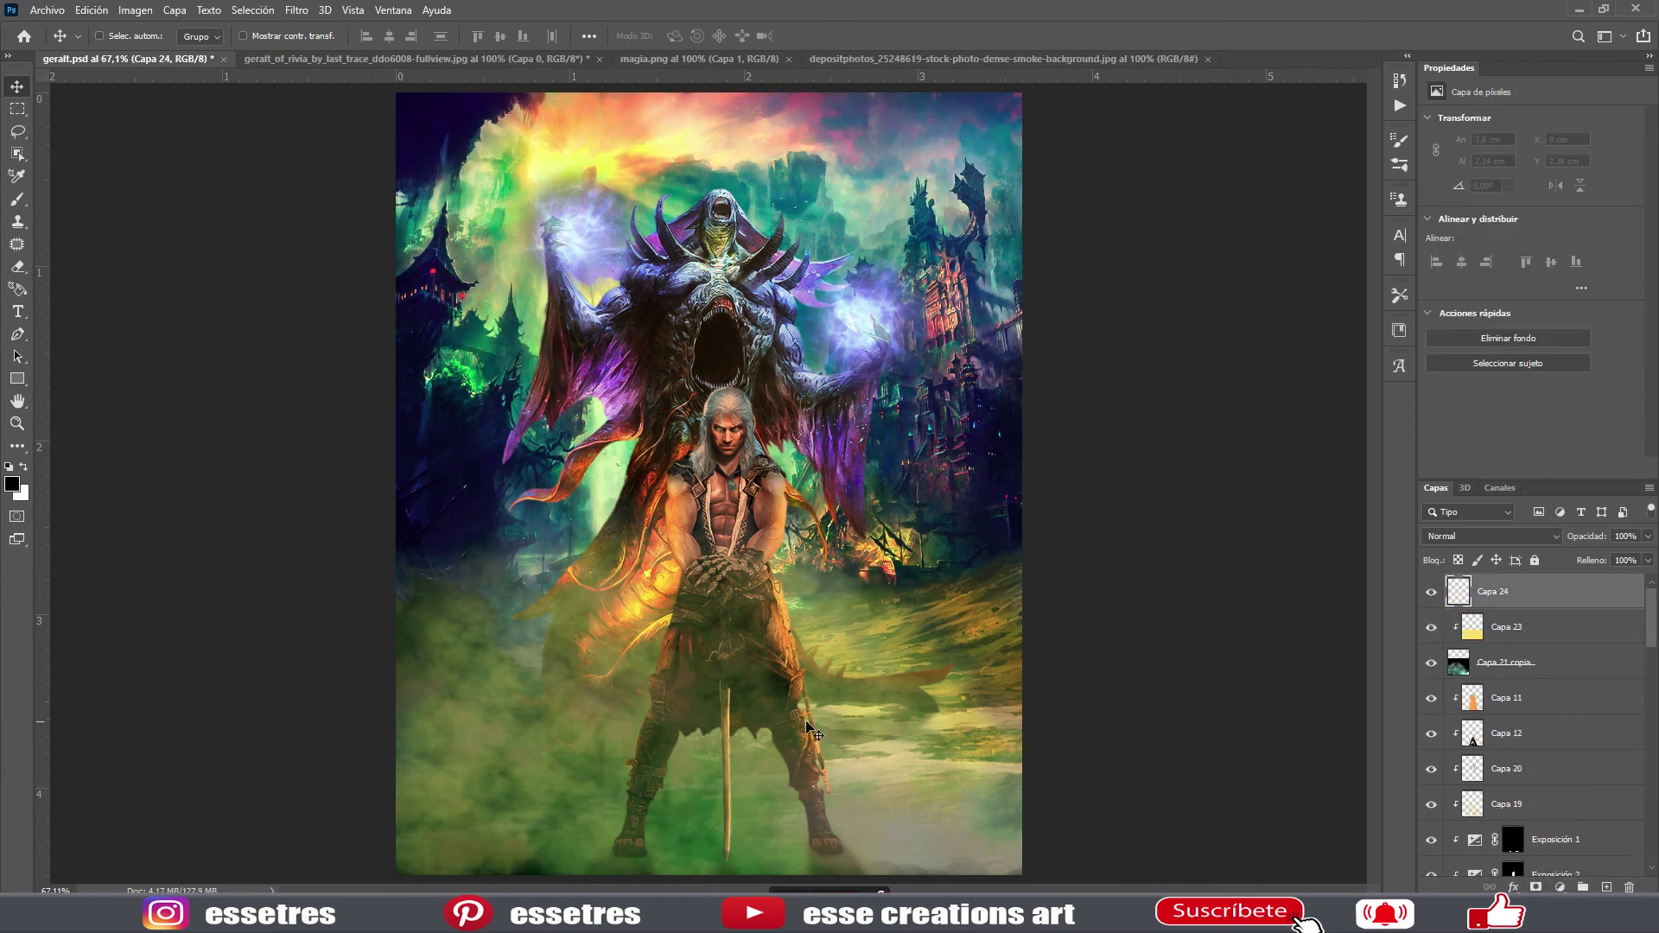
key(x)
key(b)
click(103, 39)
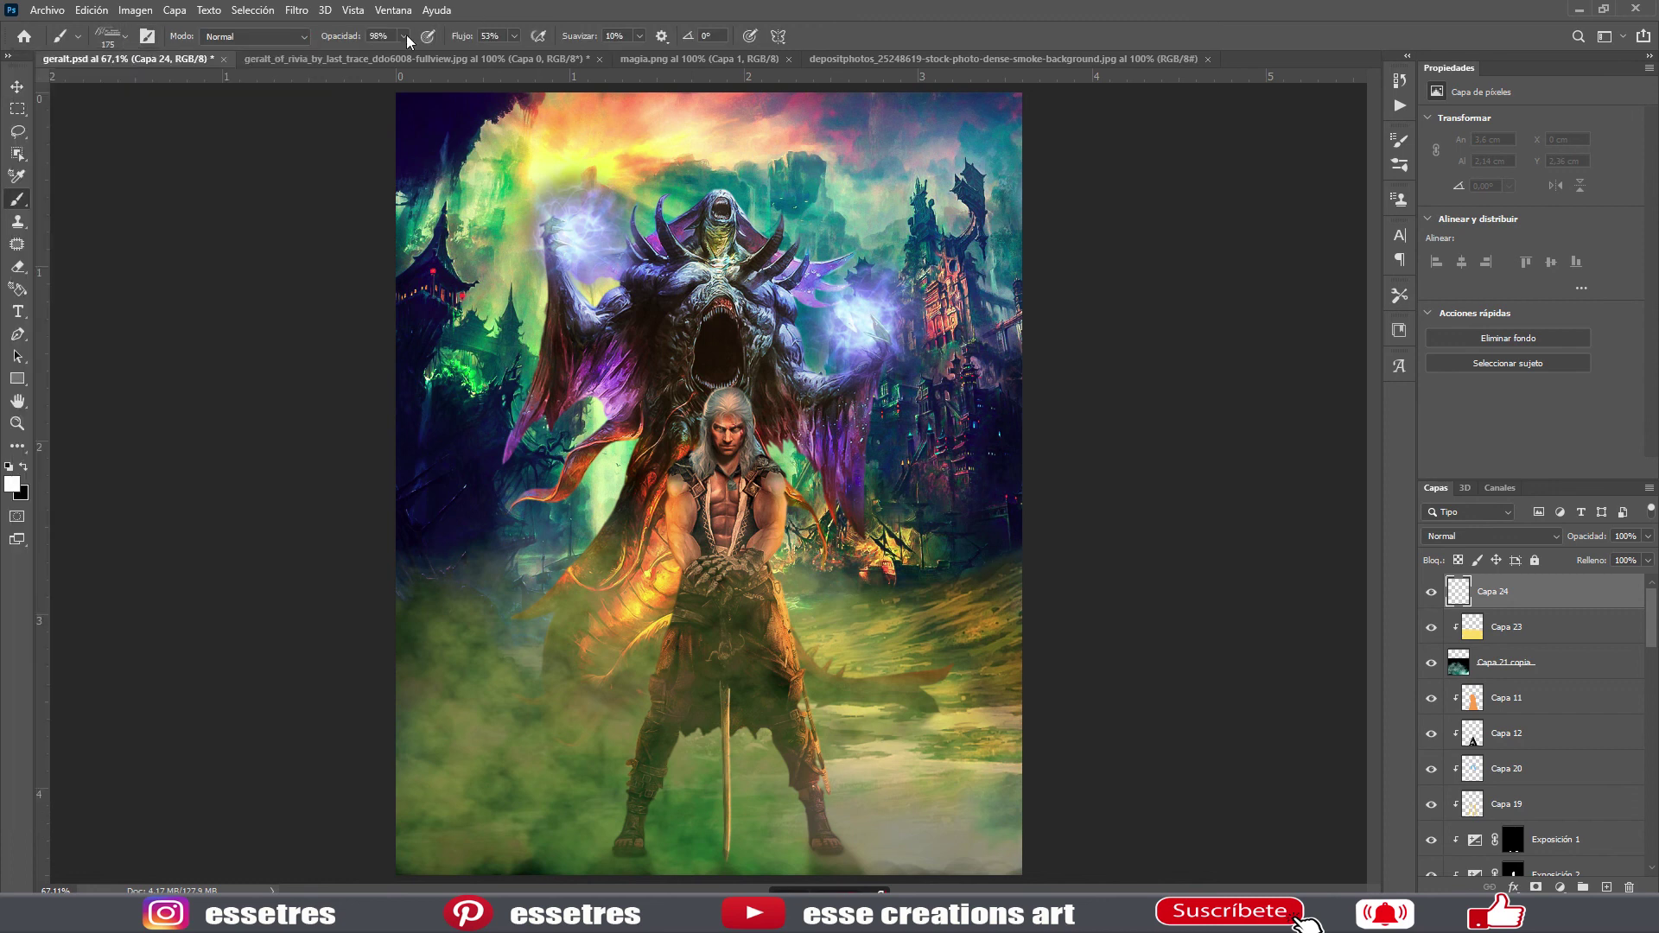
- Duplicate the Capa 24 signature layer and set the copy to 70% opacity
right_click(1501, 591)
click(1340, 290)
click(1241, 259)
click(1648, 536)
drag(1648, 557, 1623, 560)
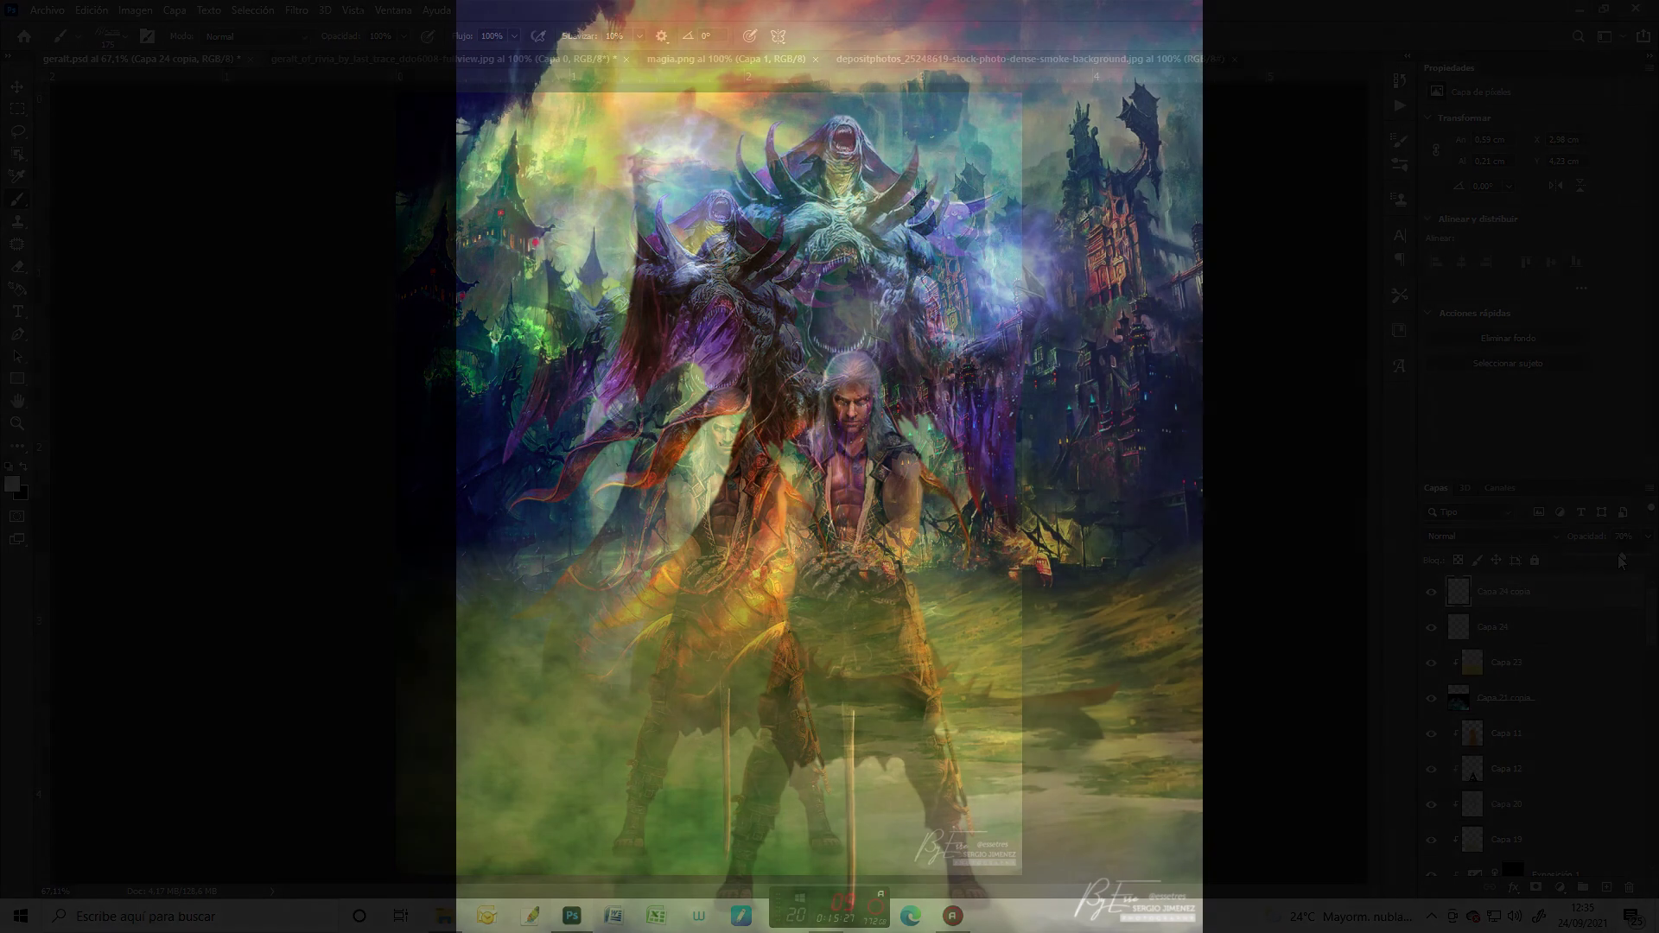